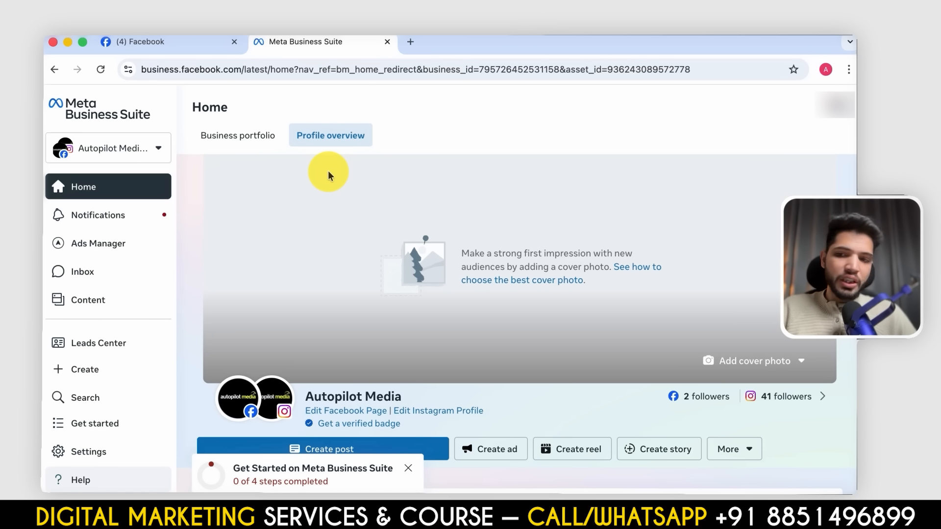
- Start a new business portfolio and name it FB Mastery
{"action": "scroll", "coordinate": [328, 173], "scroll_direction": "down", "scroll_amount": 3}
{"action": "left_click", "coordinate": [90, 147]}
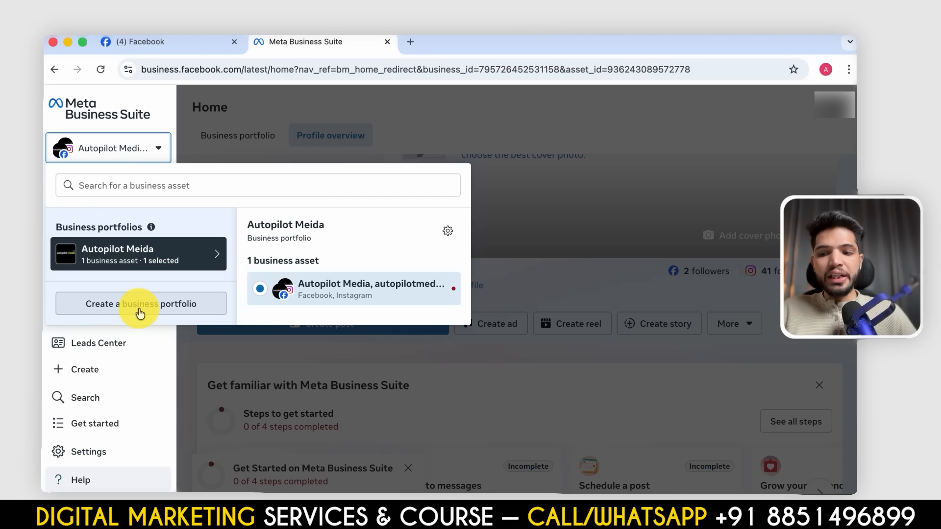
{"action": "left_click", "coordinate": [140, 306]}
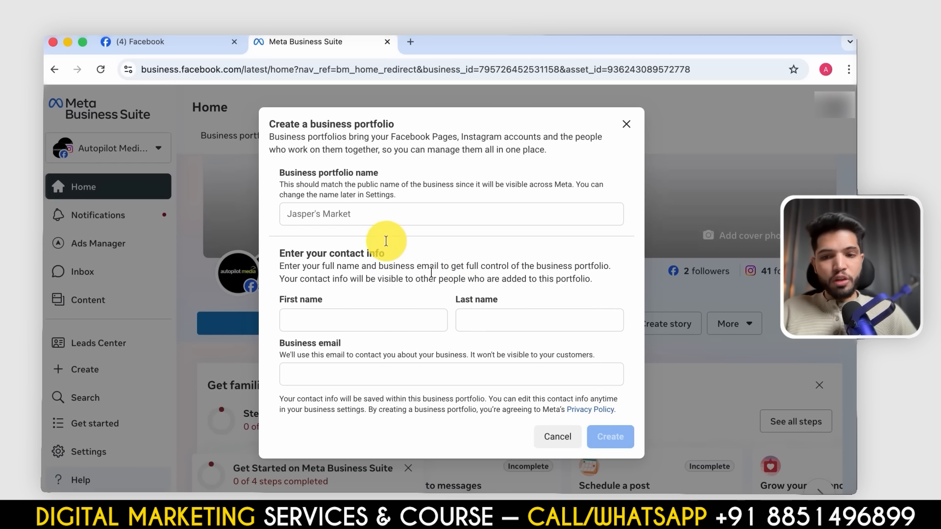
{"action": "left_click", "coordinate": [352, 215]}
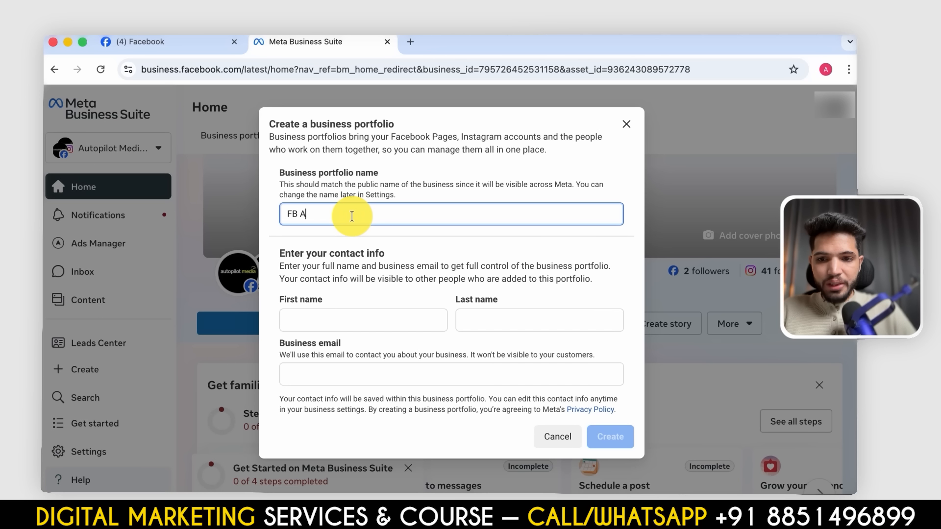
{"action": "type", "text": "FB Mastery"}
- Enter the contact's first name, last name and business email, and create the portfolio
{"action": "left_click", "coordinate": [371, 320]}
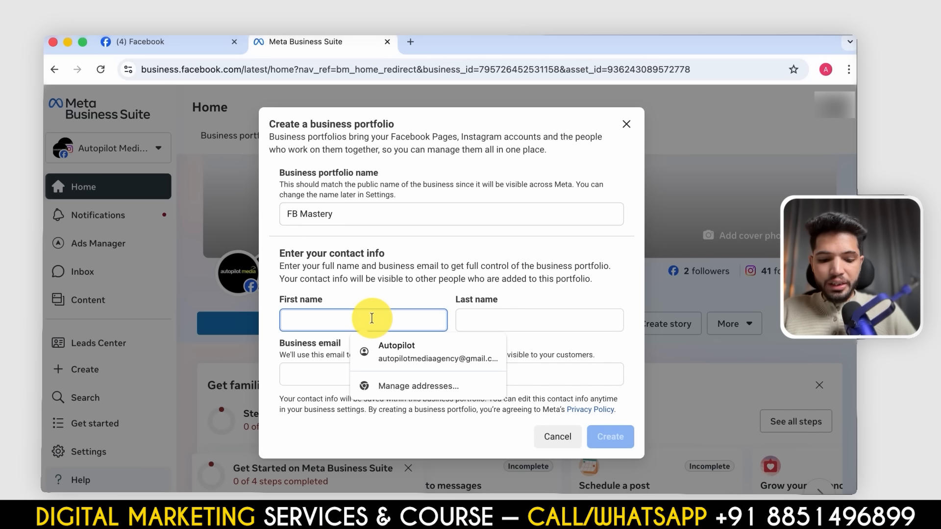
{"action": "key", "text": "Tab"}
{"action": "left_click", "coordinate": [479, 374]}
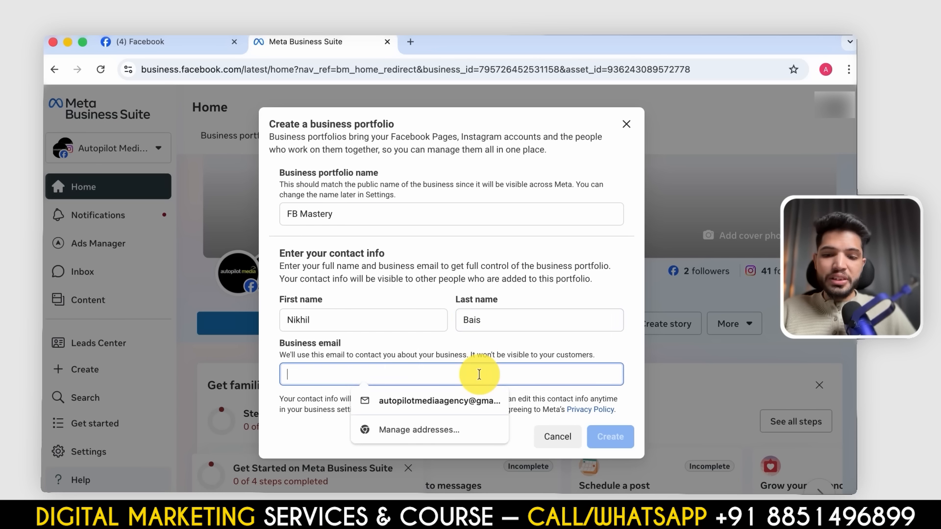
{"action": "left_click", "coordinate": [492, 401]}
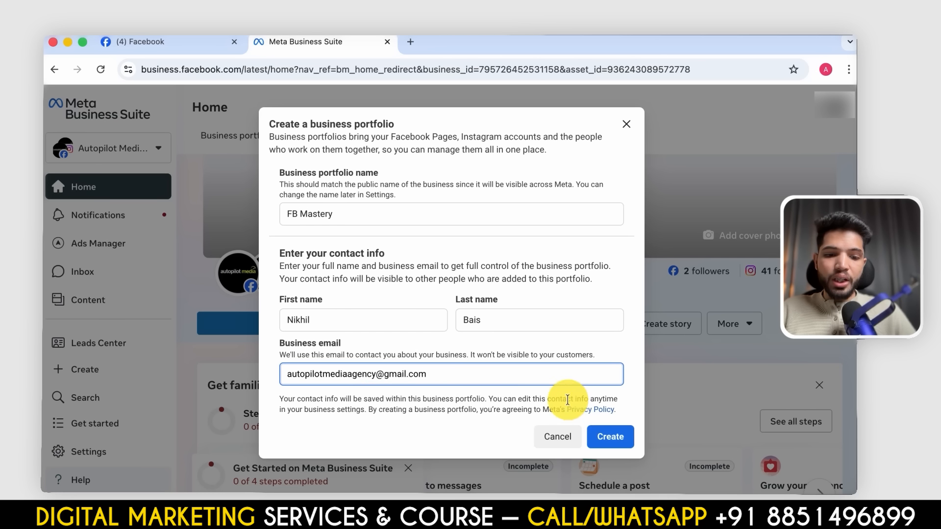
{"action": "left_click", "coordinate": [606, 437]}
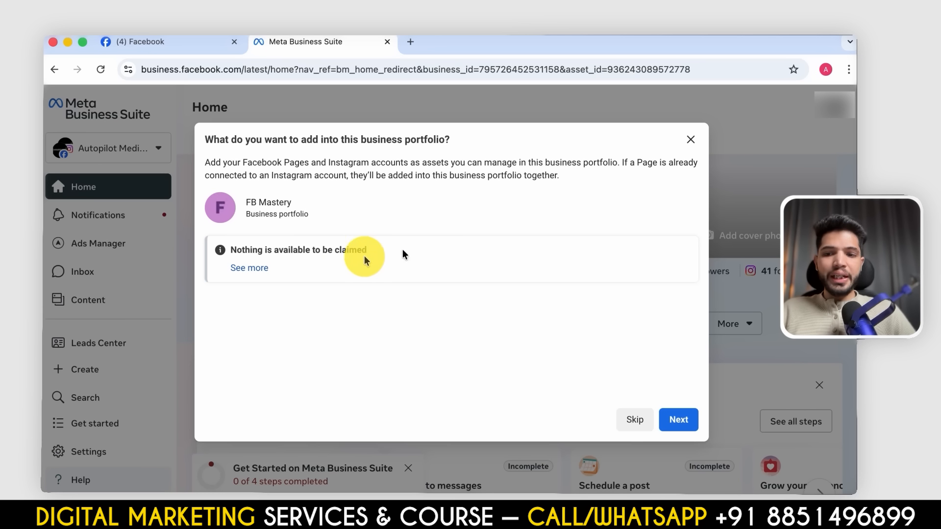
- Finish setting up the FB Mastery portfolio without adding any assets or other people, and confirm it
{"action": "left_click", "coordinate": [247, 269]}
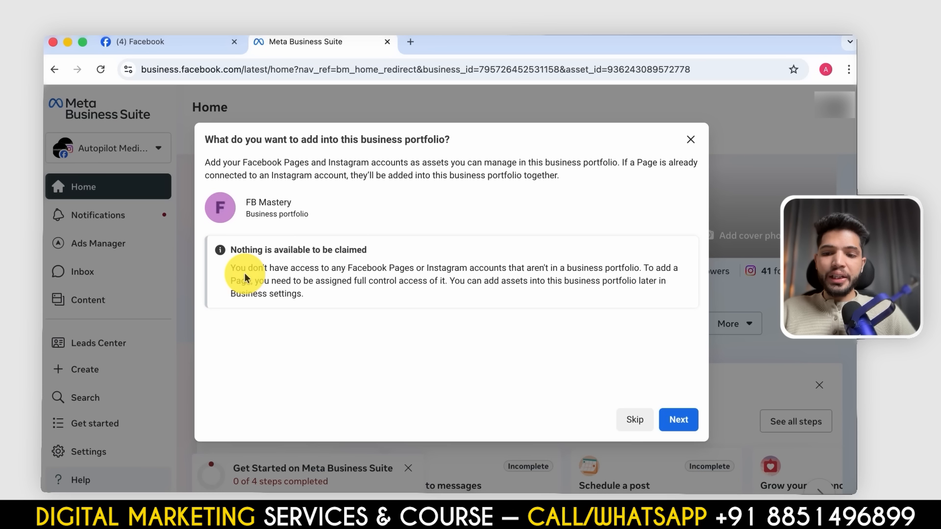
{"action": "left_click", "coordinate": [680, 420]}
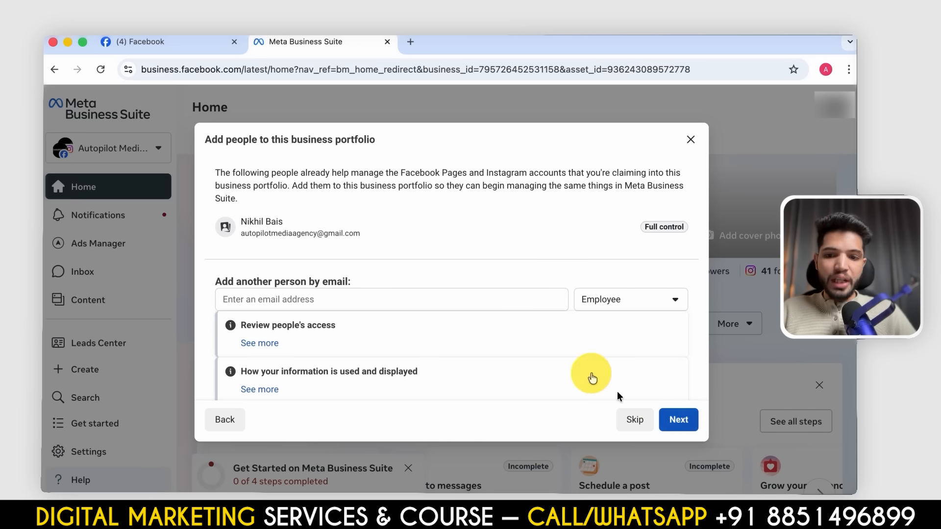
{"action": "scroll", "coordinate": [498, 313], "scroll_direction": "down", "scroll_amount": 1}
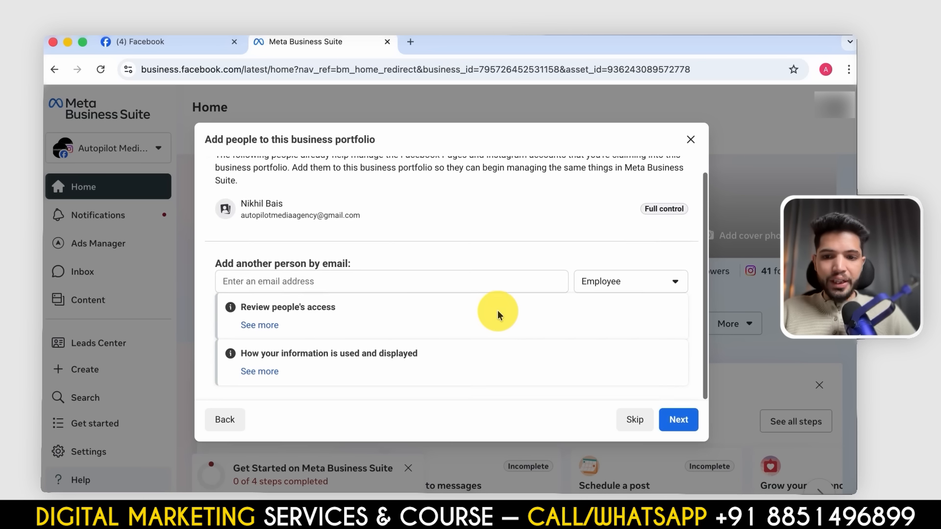
{"action": "left_click", "coordinate": [444, 288]}
{"action": "left_click", "coordinate": [499, 268]}
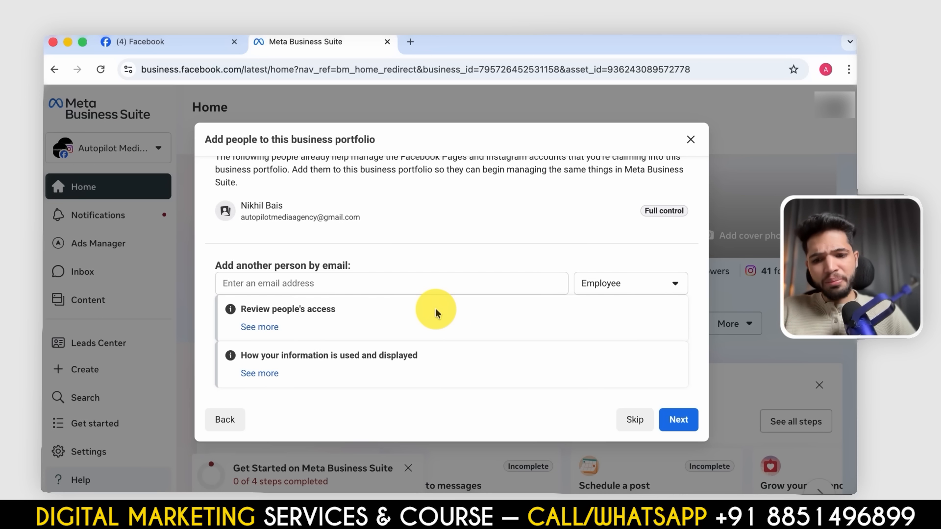
{"action": "left_click", "coordinate": [683, 422]}
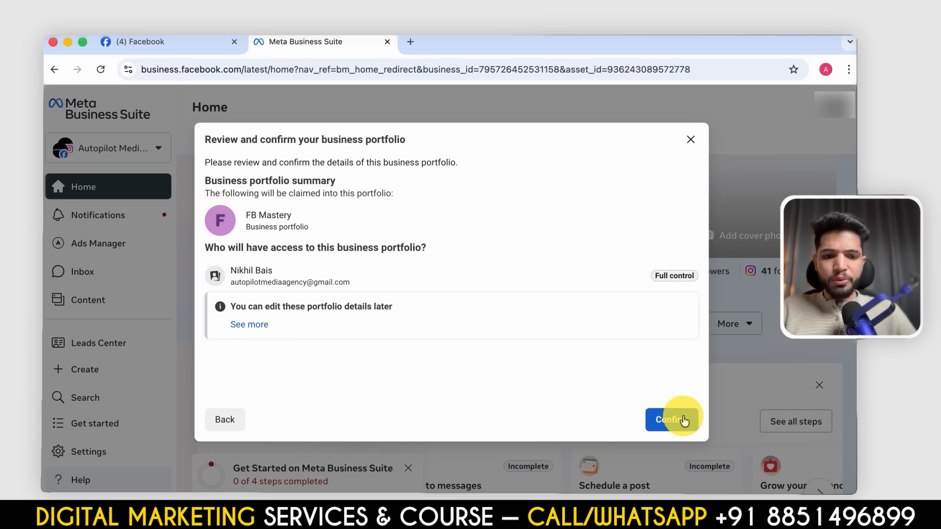
{"action": "left_click", "coordinate": [668, 420]}
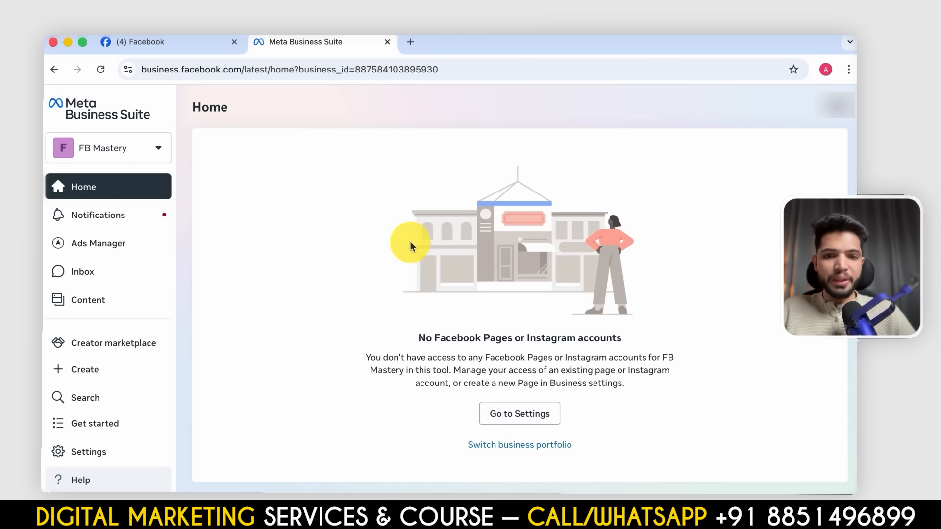
- Open the settings of the FB Mastery business portfolio
{"action": "scroll", "coordinate": [74, 250], "scroll_direction": "down", "scroll_amount": 4}
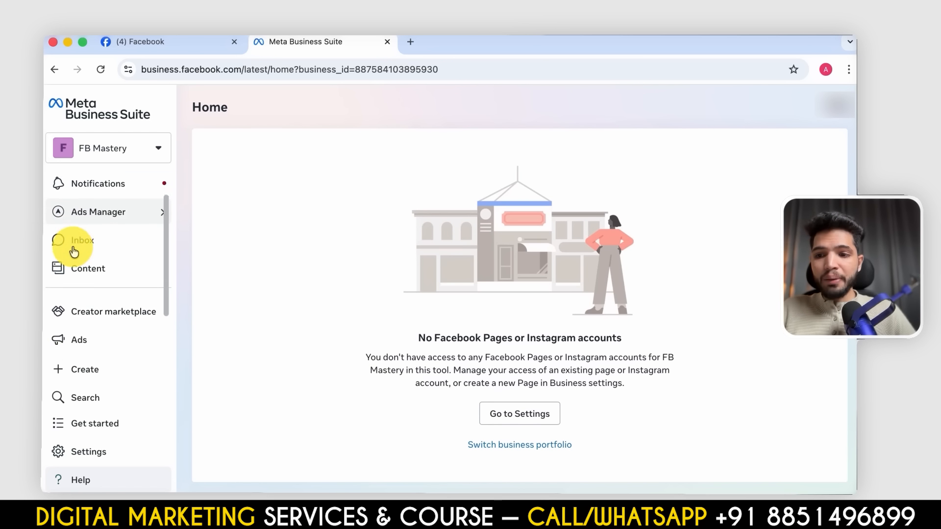
{"action": "scroll", "coordinate": [73, 250], "scroll_direction": "up", "scroll_amount": 4}
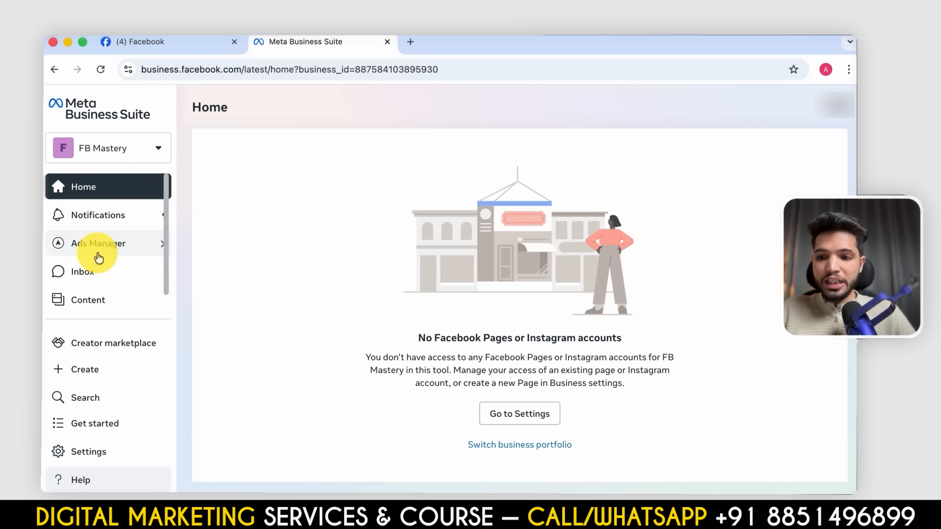
{"action": "scroll", "coordinate": [117, 365], "scroll_direction": "down", "scroll_amount": 4}
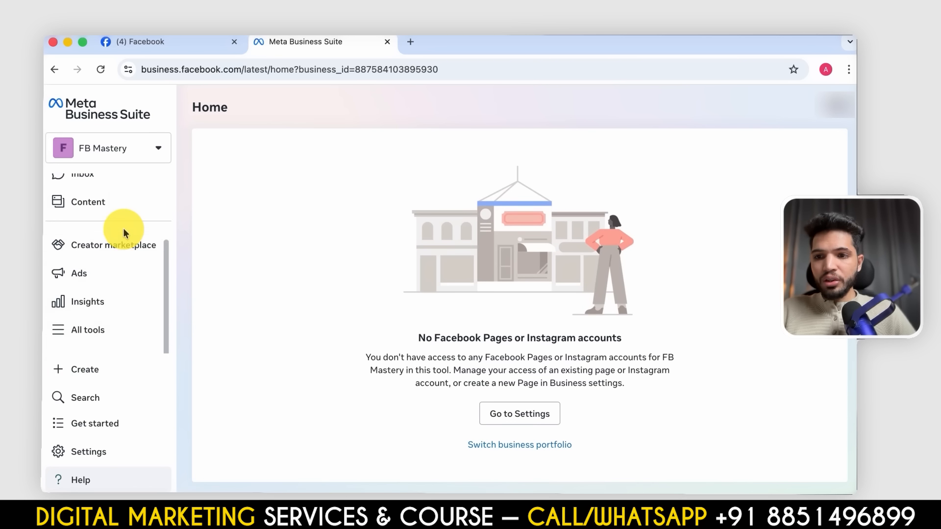
{"action": "left_click", "coordinate": [91, 455]}
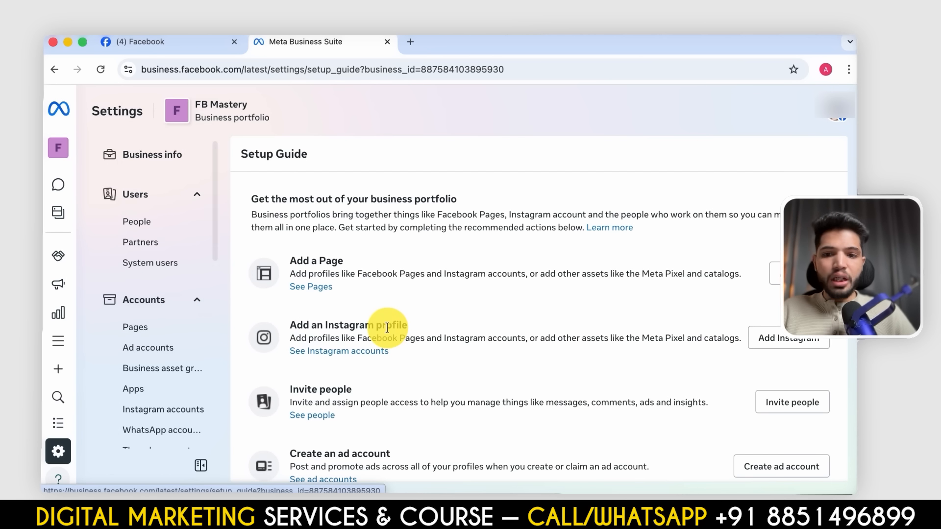
- Start creating a new Facebook Page in the portfolio's Pages settings and name it FB Ads Mastery
{"action": "scroll", "coordinate": [389, 323], "scroll_direction": "down", "scroll_amount": 2}
{"action": "scroll", "coordinate": [392, 329], "scroll_direction": "up", "scroll_amount": 2}
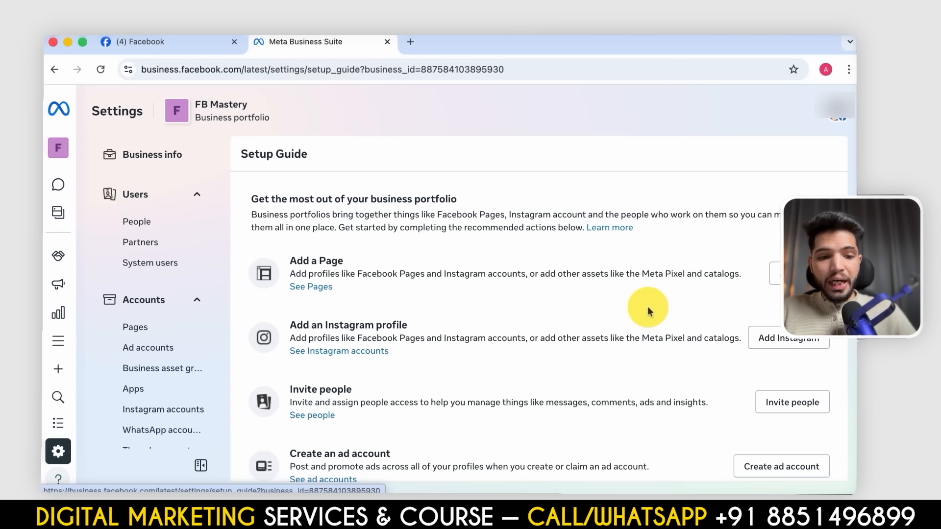
{"action": "scroll", "coordinate": [613, 422], "scroll_direction": "down", "scroll_amount": 2}
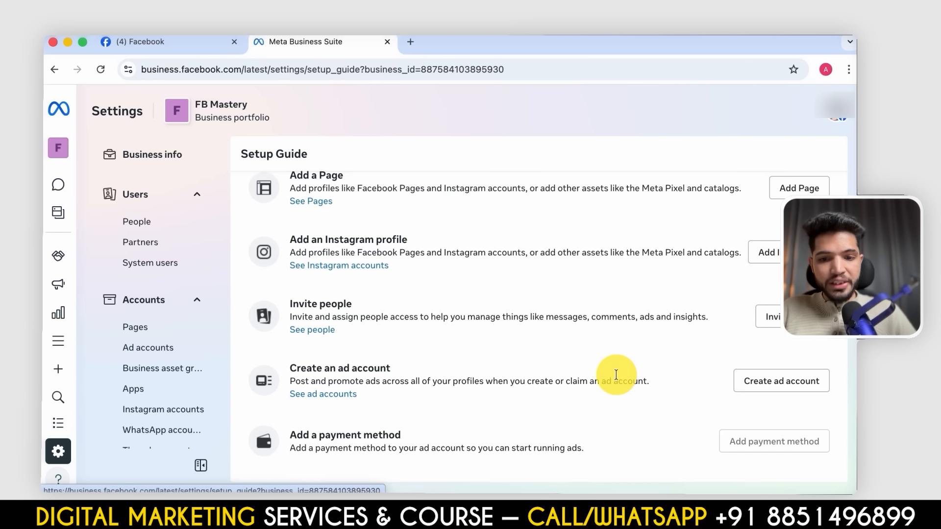
{"action": "scroll", "coordinate": [529, 350], "scroll_direction": "up", "scroll_amount": 2}
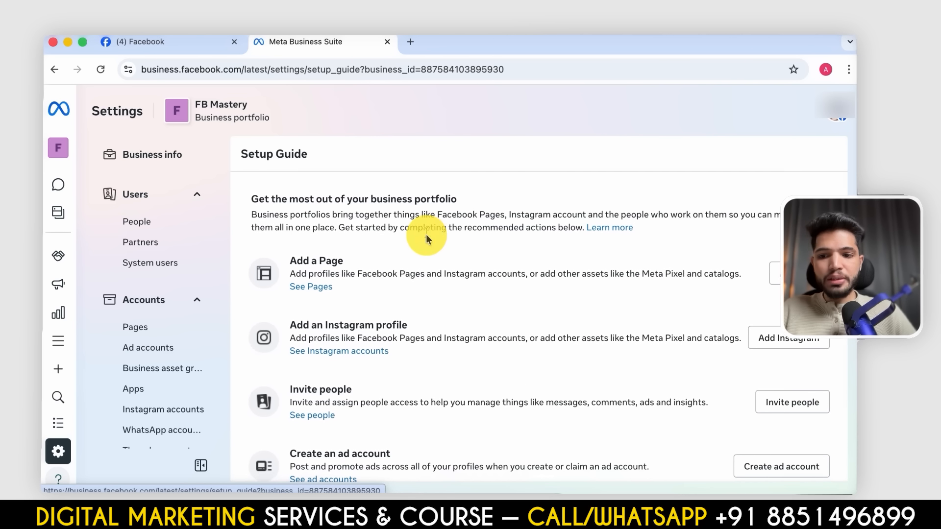
{"action": "left_click", "coordinate": [129, 329]}
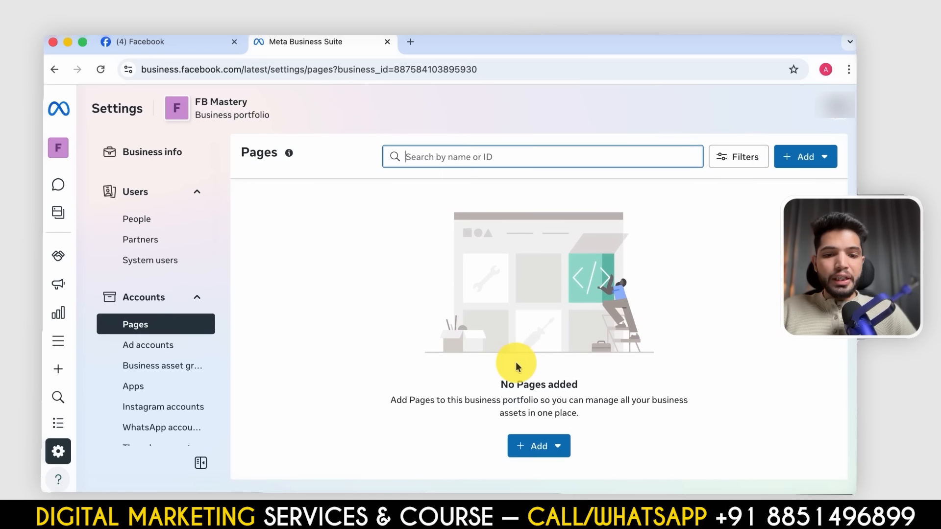
{"action": "left_click", "coordinate": [544, 450]}
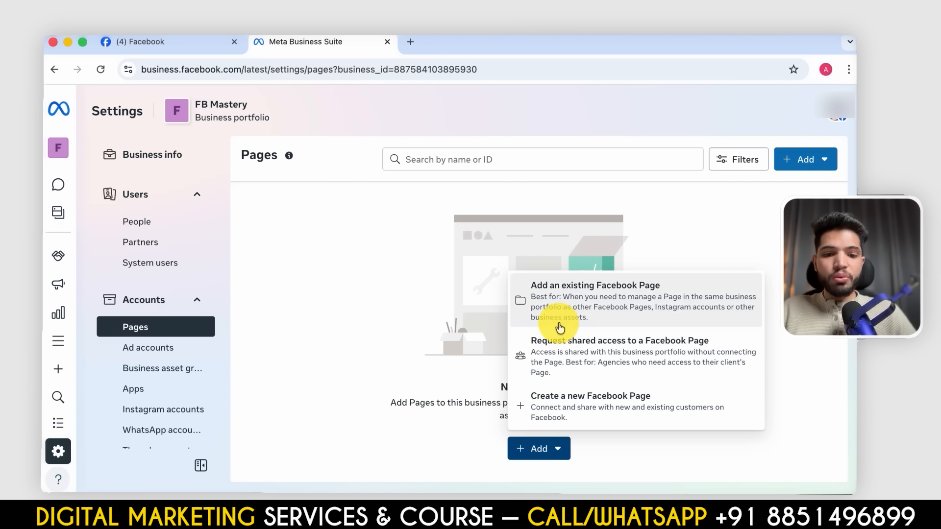
{"action": "left_click", "coordinate": [563, 403]}
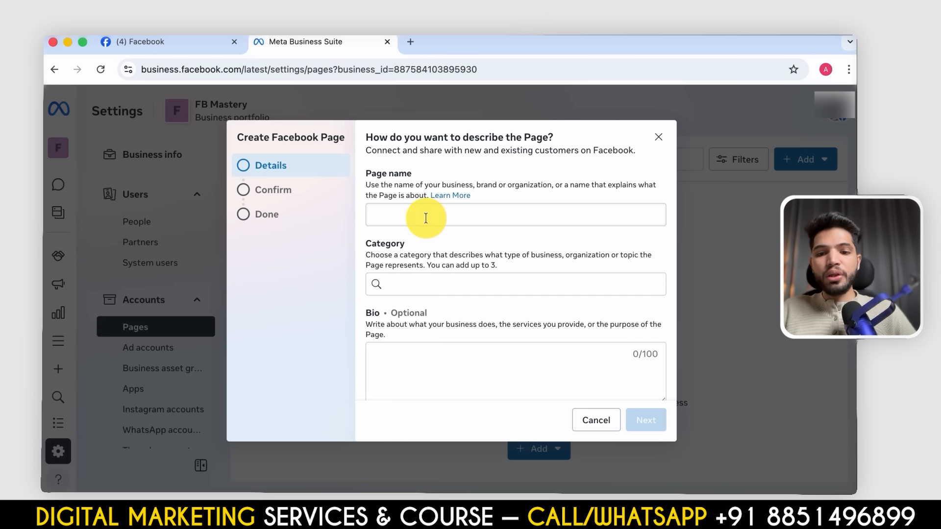
{"action": "left_click", "coordinate": [426, 219]}
{"action": "type", "text": "FB Ads Mastery"}
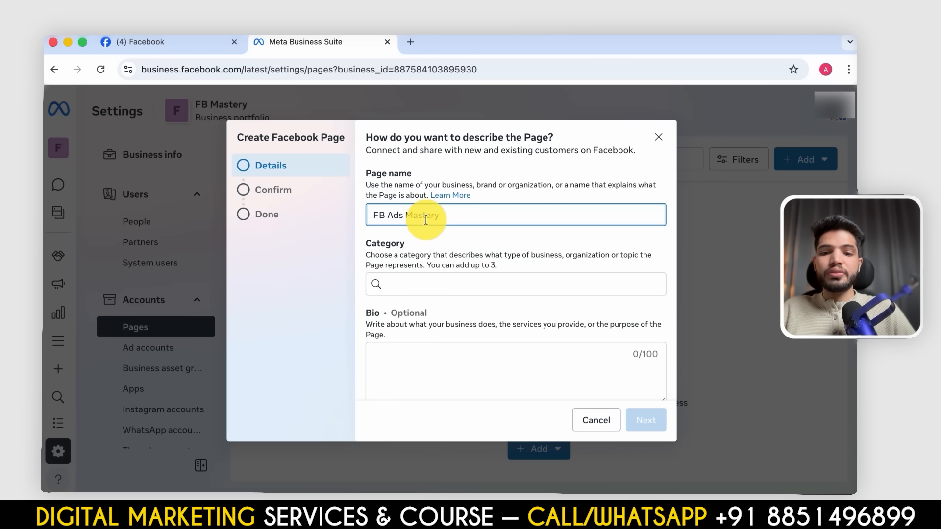
- Set the Page's category to Education website and its bio to "We teach FB Ads"
{"action": "left_click", "coordinate": [433, 278]}
{"action": "type", "text": "Edu"}
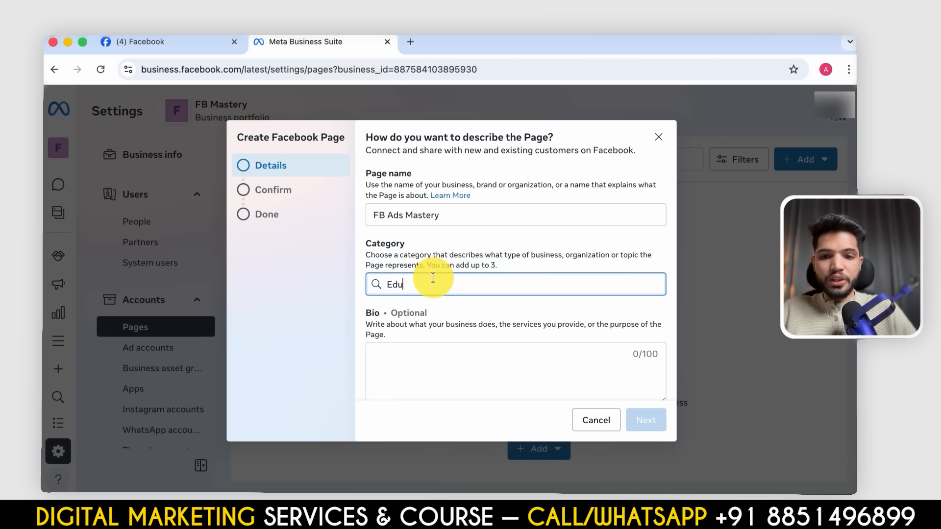
{"action": "type", "text": "cati"}
{"action": "left_click", "coordinate": [436, 314]}
{"action": "left_click", "coordinate": [448, 358]}
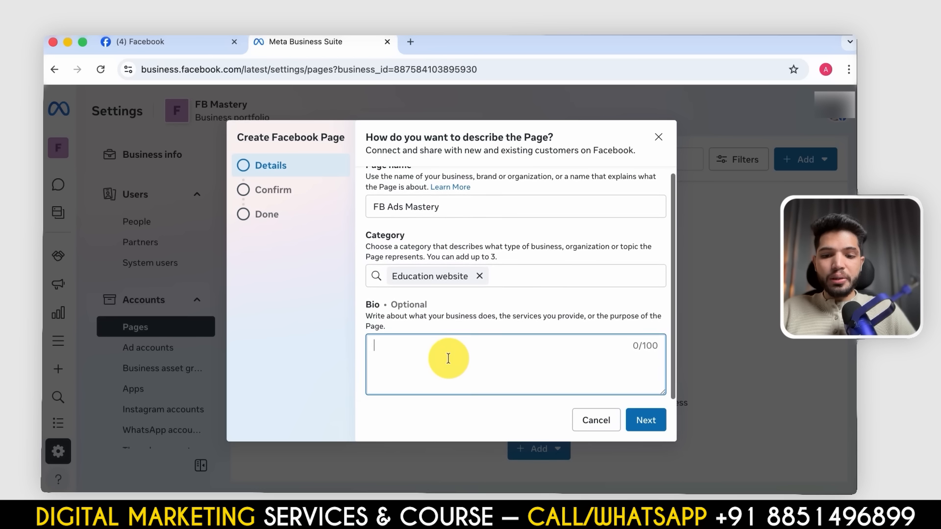
{"action": "type", "text": "We teach"}
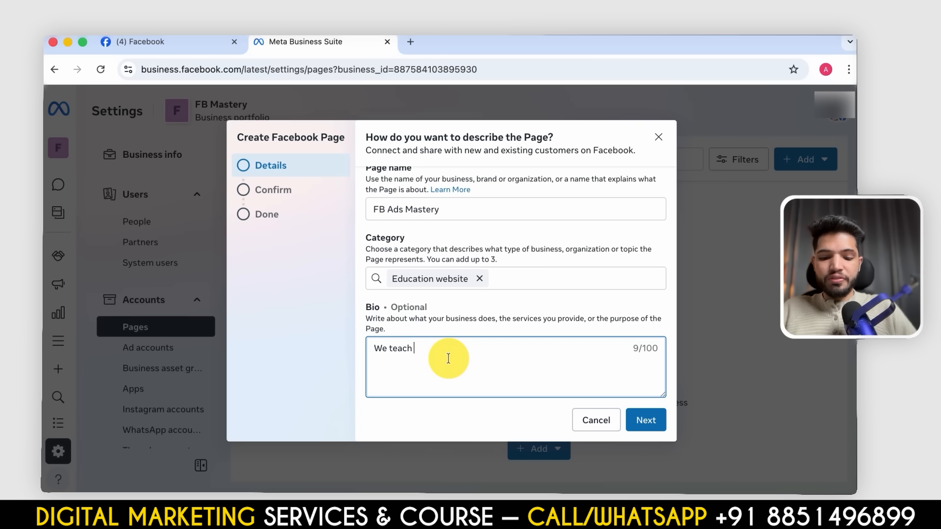
{"action": "type", "text": " FB Ads"}
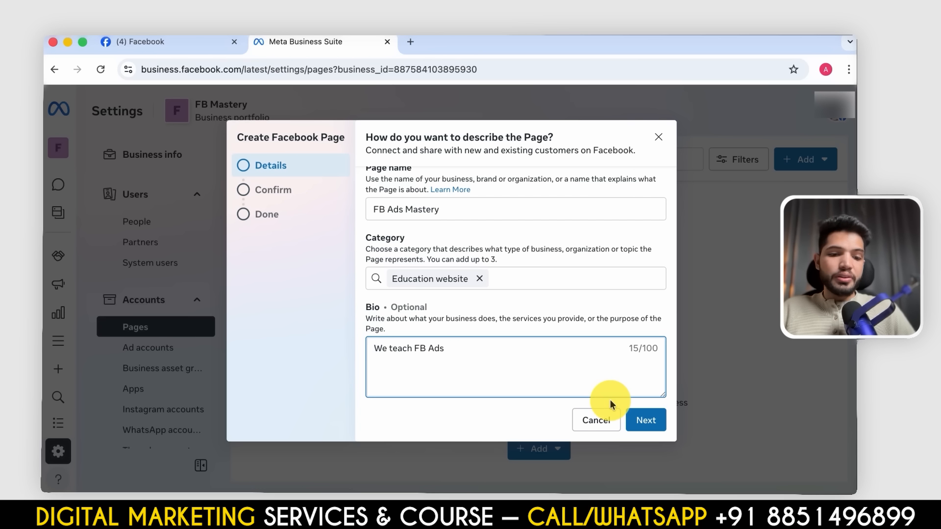
- Agree to the Meta Commercial Terms and Page policies, create the FB Ads Mastery Page and finish the wizard
{"action": "left_click", "coordinate": [645, 420]}
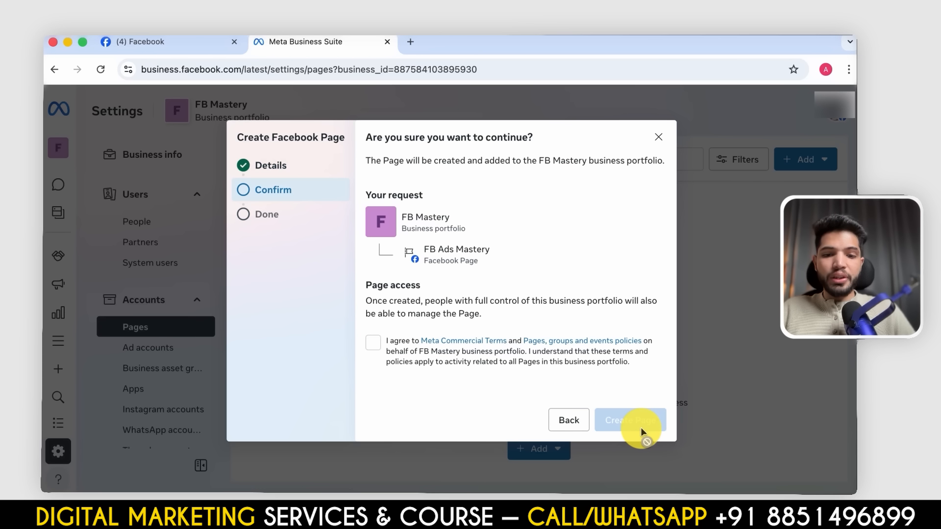
{"action": "left_click", "coordinate": [373, 343]}
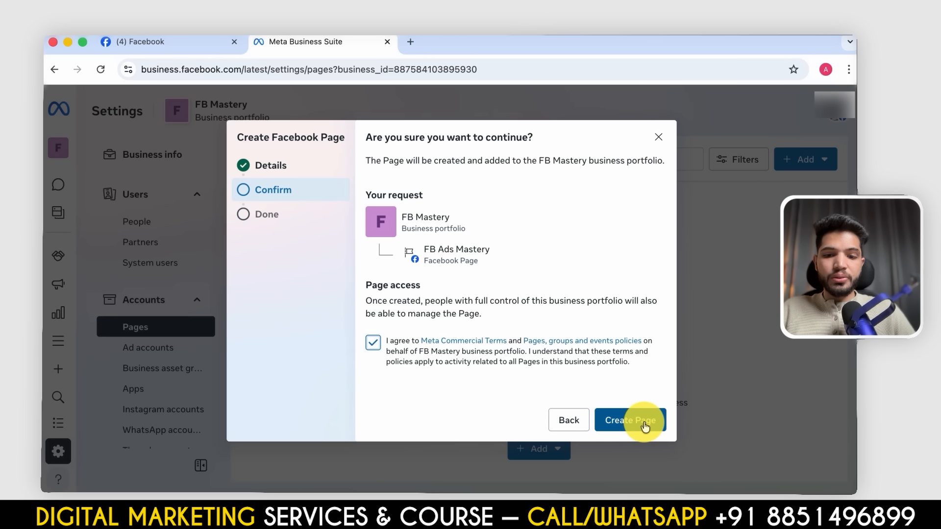
{"action": "left_click", "coordinate": [641, 421]}
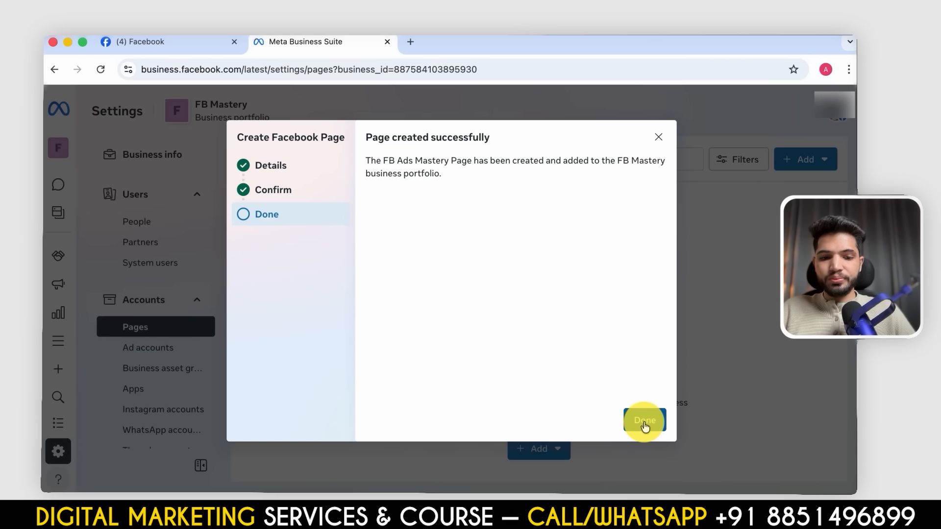
{"action": "left_click", "coordinate": [643, 421]}
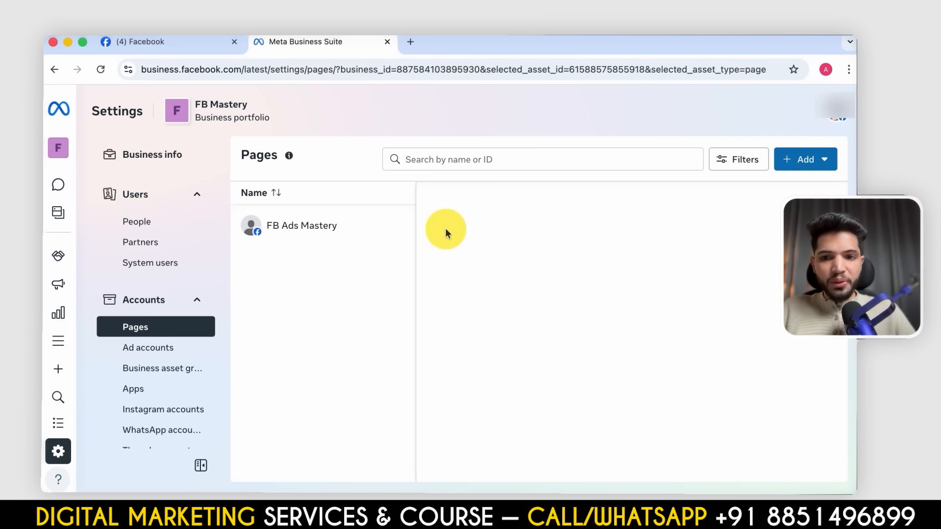
- View the FB Ads Mastery Page on Facebook and look over its profile, intro and posts
{"action": "left_click", "coordinate": [317, 241]}
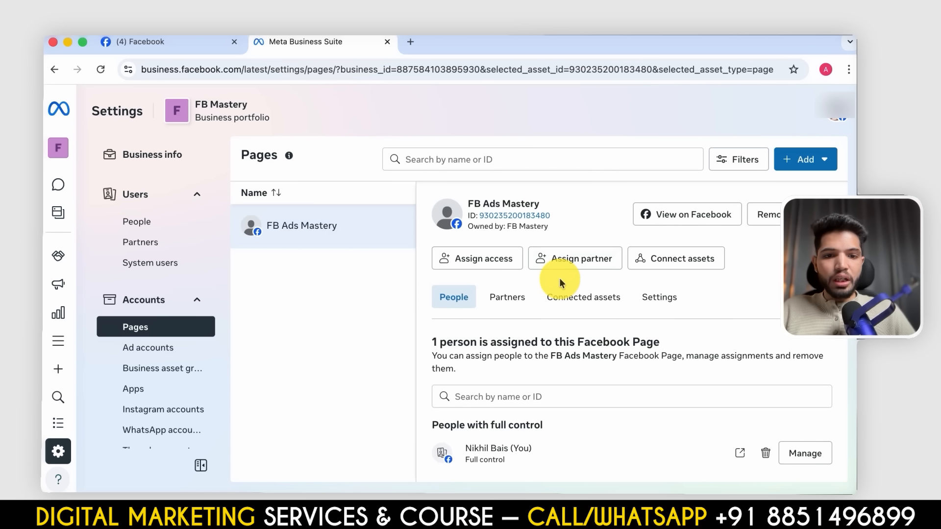
{"action": "left_click", "coordinate": [692, 228]}
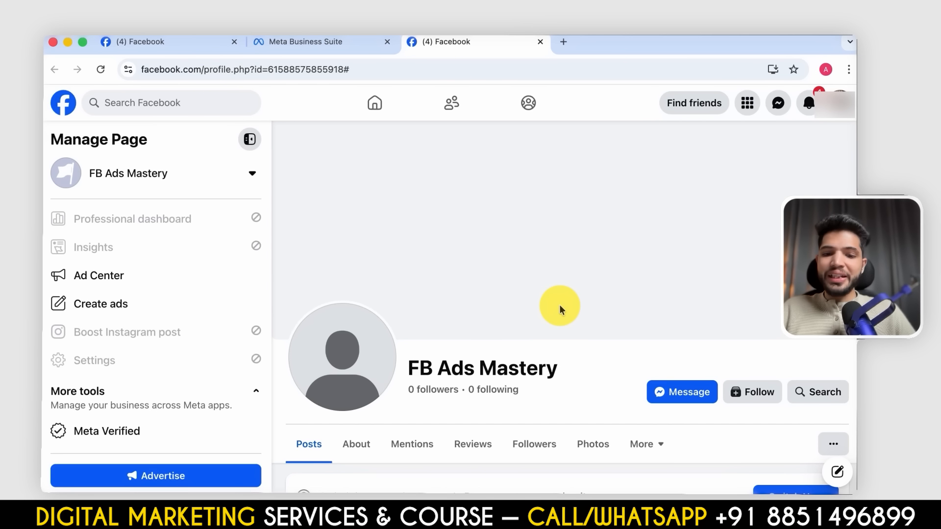
{"action": "scroll", "coordinate": [560, 308], "scroll_direction": "down", "scroll_amount": 5}
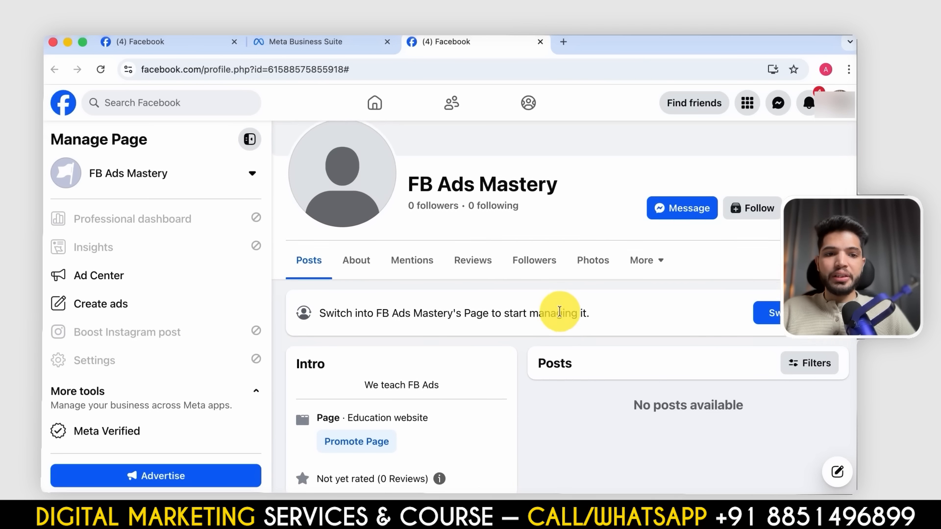
- Check the Page's About information, switch profile to FB Ads Mastery and start using the Page with both profile features enabled
{"action": "left_click", "coordinate": [359, 263]}
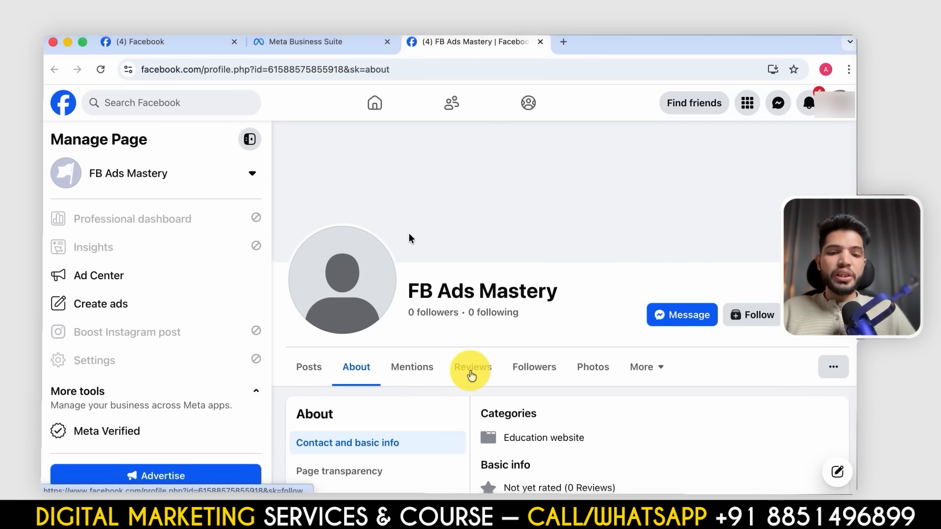
{"action": "left_click", "coordinate": [839, 104]}
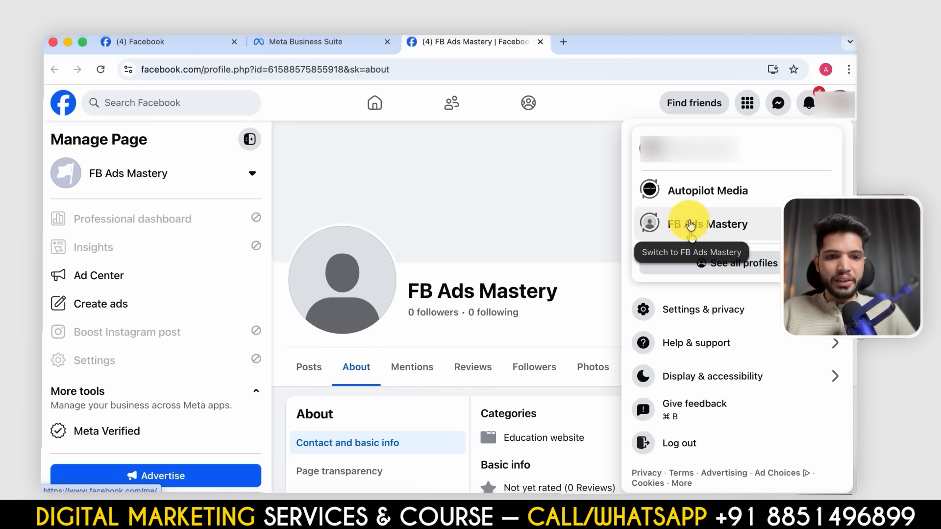
{"action": "left_click", "coordinate": [694, 230]}
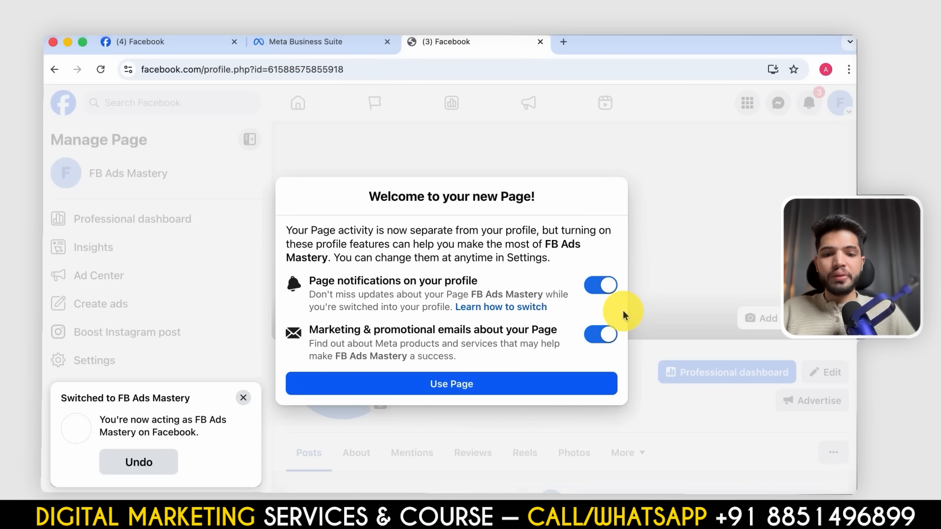
{"action": "left_click", "coordinate": [479, 388]}
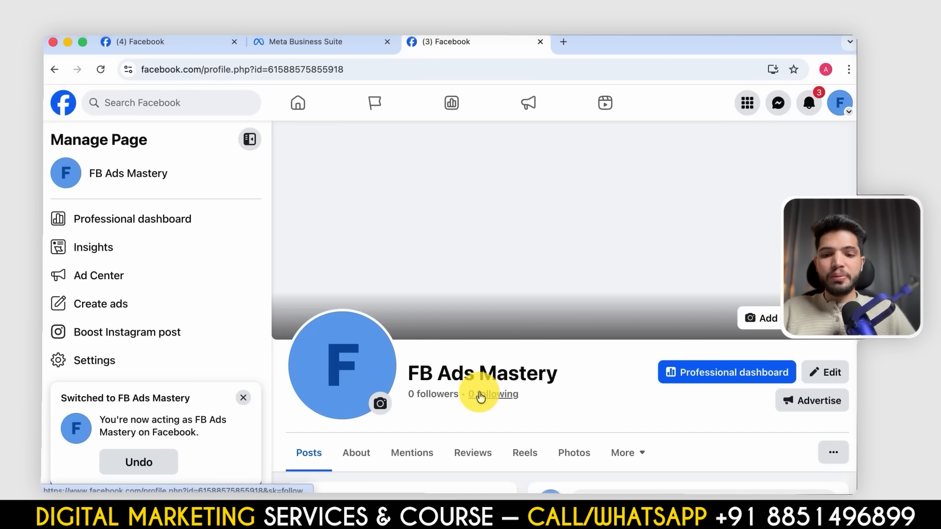
{"action": "scroll", "coordinate": [478, 396], "scroll_direction": "down", "scroll_amount": 4}
{"action": "scroll", "coordinate": [479, 396], "scroll_direction": "up", "scroll_amount": 3}
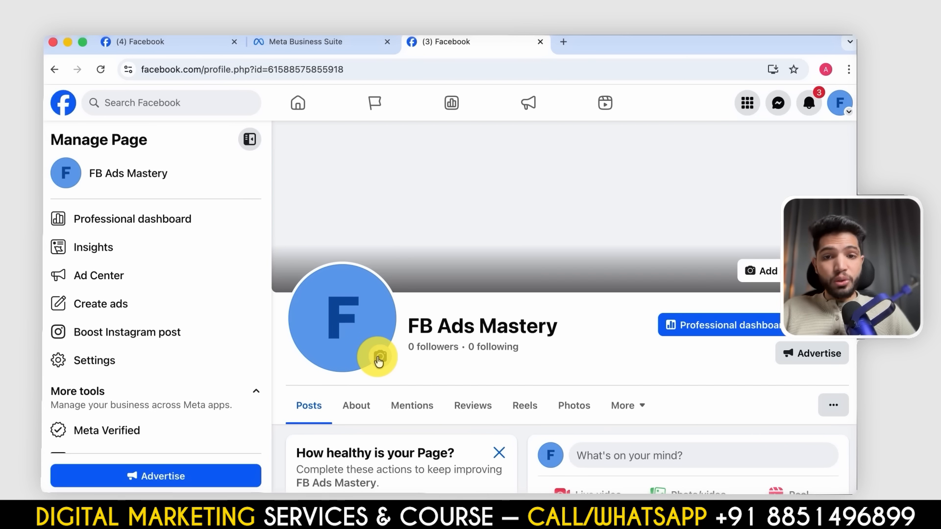
{"action": "left_click", "coordinate": [379, 360]}
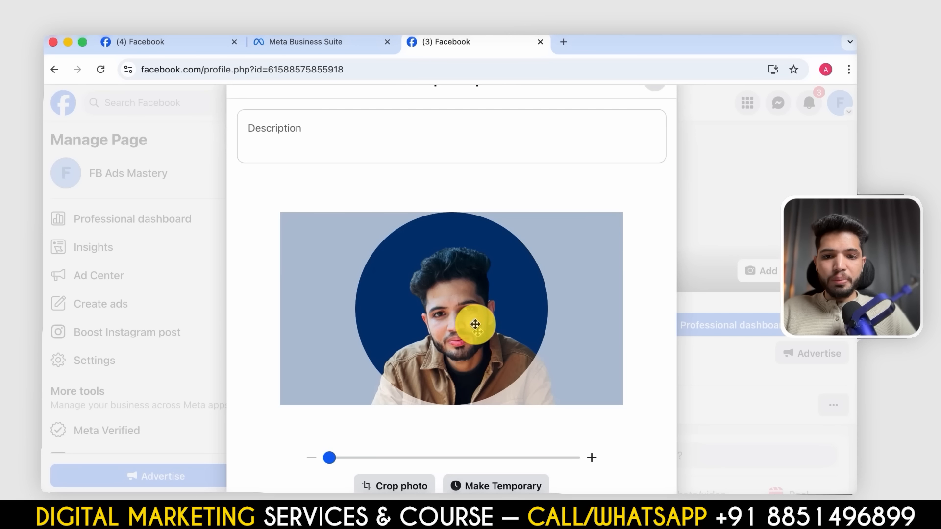
{"action": "scroll", "coordinate": [473, 280], "scroll_direction": "down", "scroll_amount": 3}
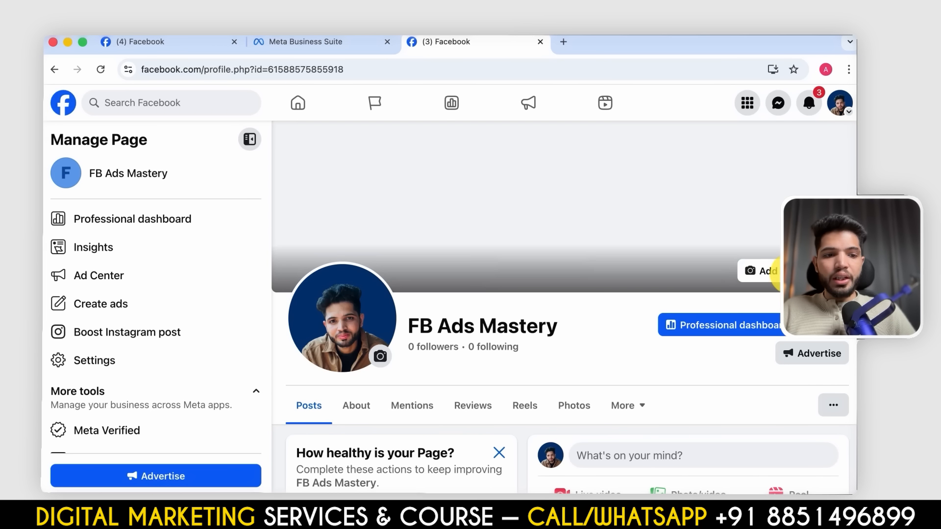
- Try the existing portrait photo as the Page's cover photo
{"action": "left_click", "coordinate": [768, 271]}
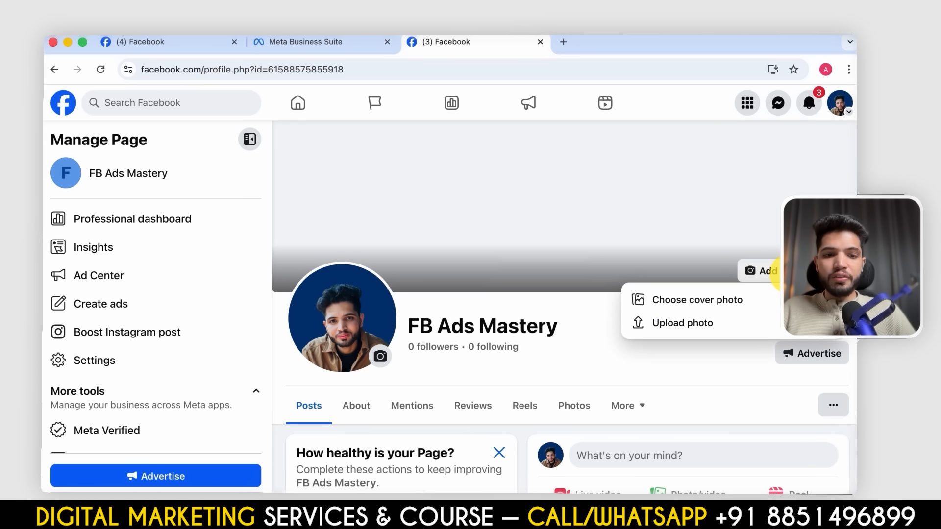
{"action": "left_click", "coordinate": [697, 306]}
{"action": "left_click", "coordinate": [348, 225]}
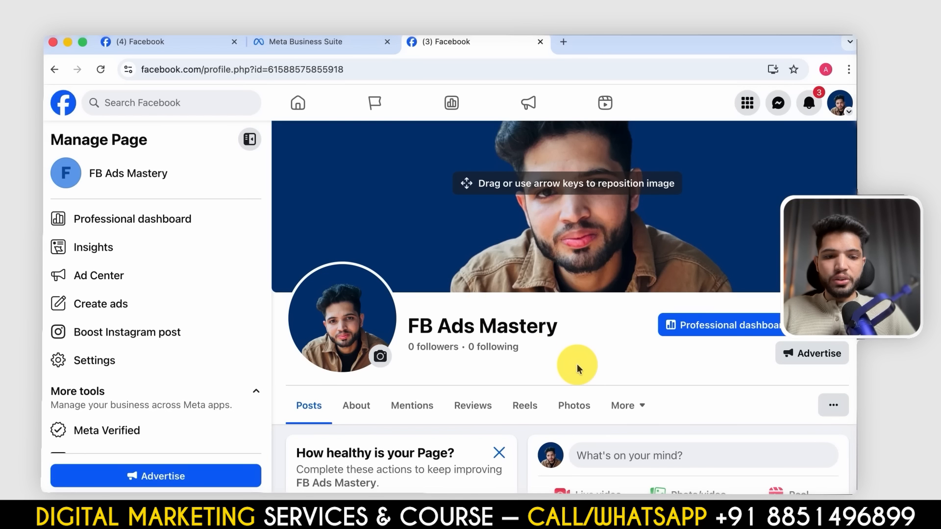
- Link a WhatsApp account to the Page by entering the WhatsApp number and confirming it with the verification code
{"action": "scroll", "coordinate": [666, 337], "scroll_direction": "down", "scroll_amount": 5}
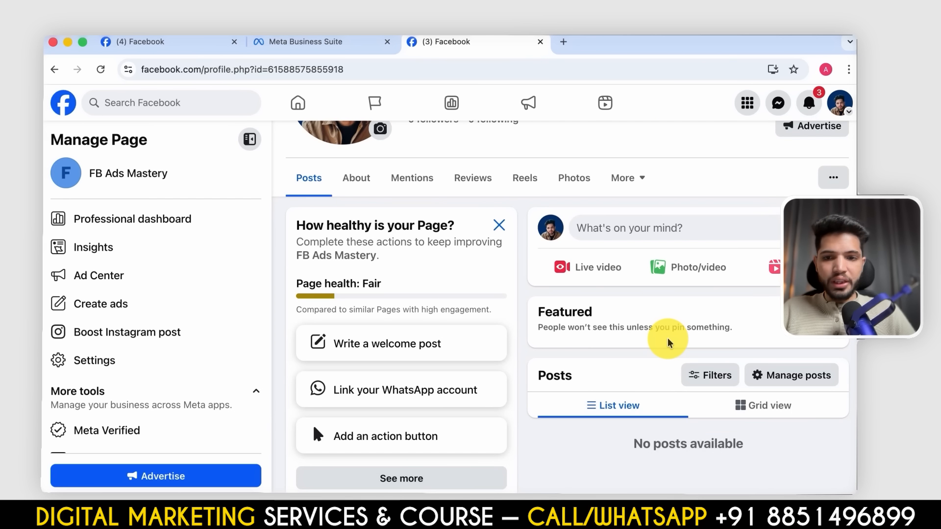
{"action": "scroll", "coordinate": [489, 315], "scroll_direction": "down", "scroll_amount": 3}
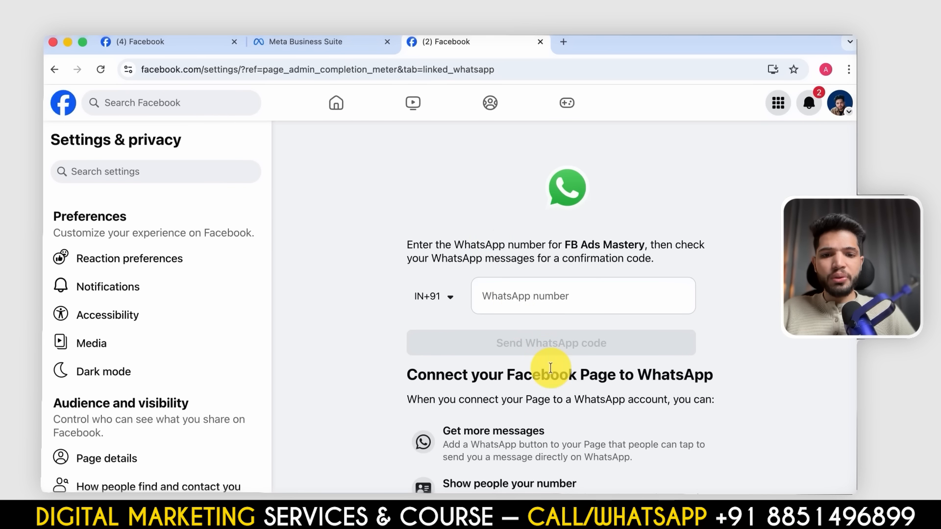
{"action": "scroll", "coordinate": [550, 374], "scroll_direction": "down", "scroll_amount": 2}
{"action": "left_click", "coordinate": [505, 238]}
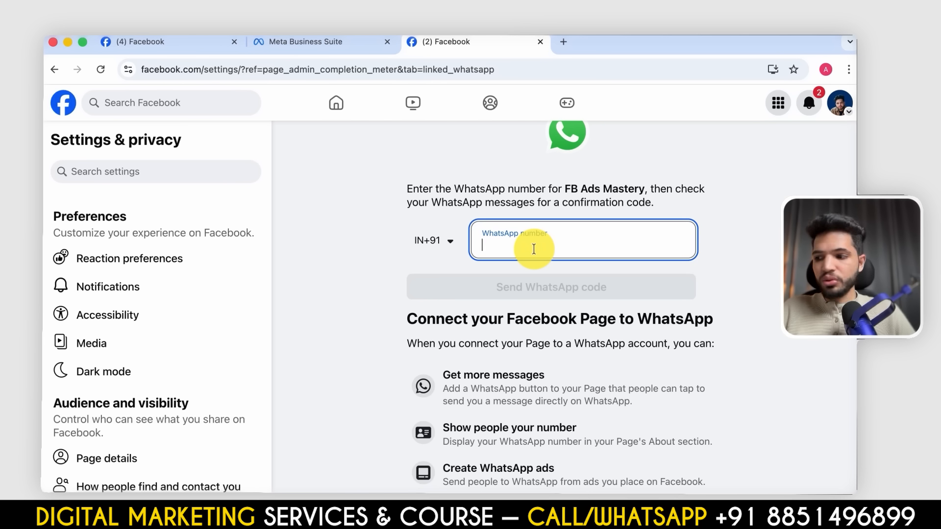
{"action": "key", "text": "super+v"}
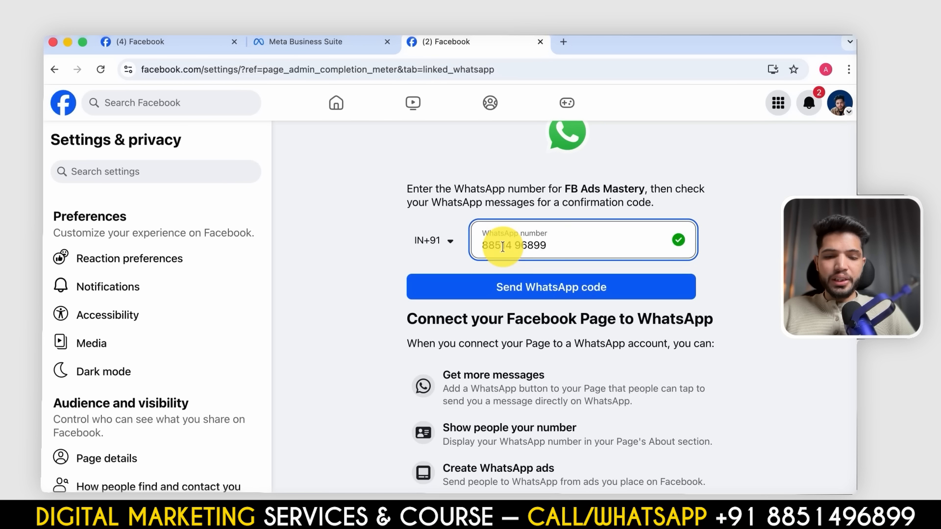
{"action": "left_click", "coordinate": [537, 277]}
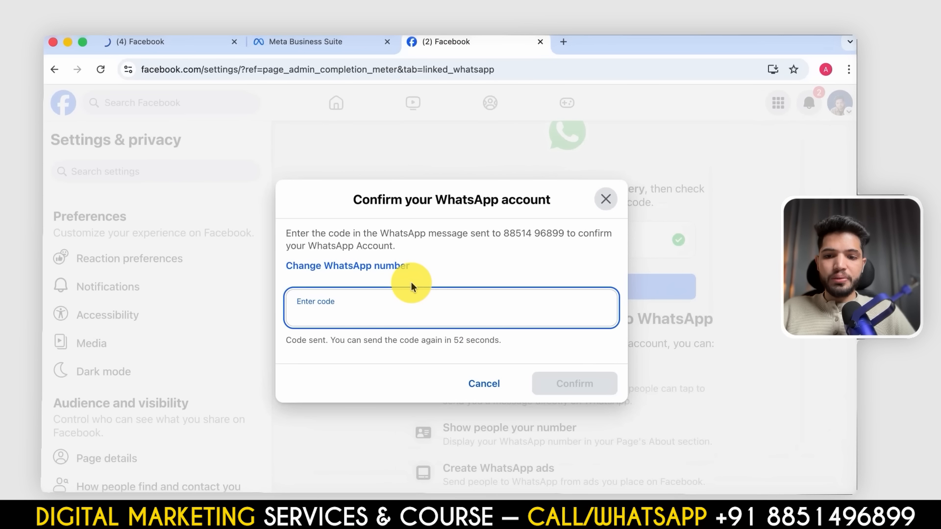
{"action": "left_click", "coordinate": [578, 387]}
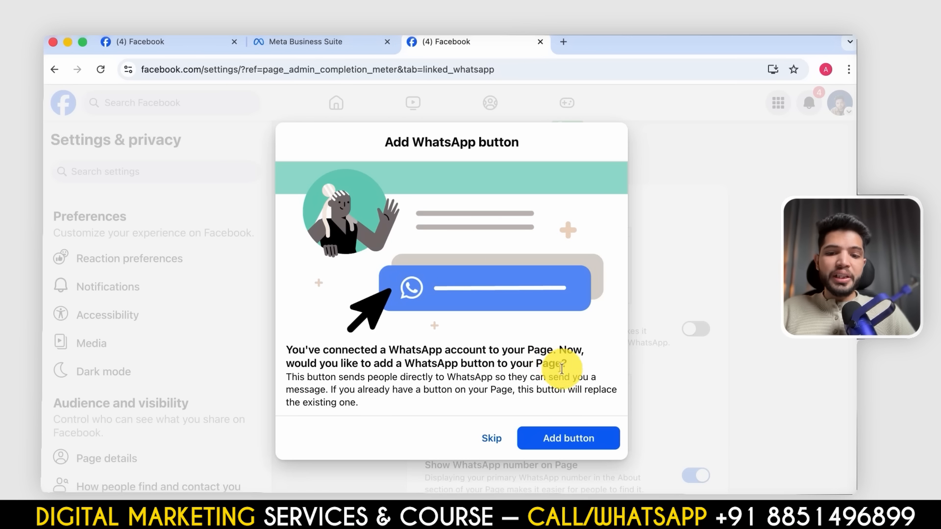
- Add a WhatsApp button to the Page, skip the offered WhatsApp post and ad, and return to the Page
{"action": "left_click", "coordinate": [593, 449]}
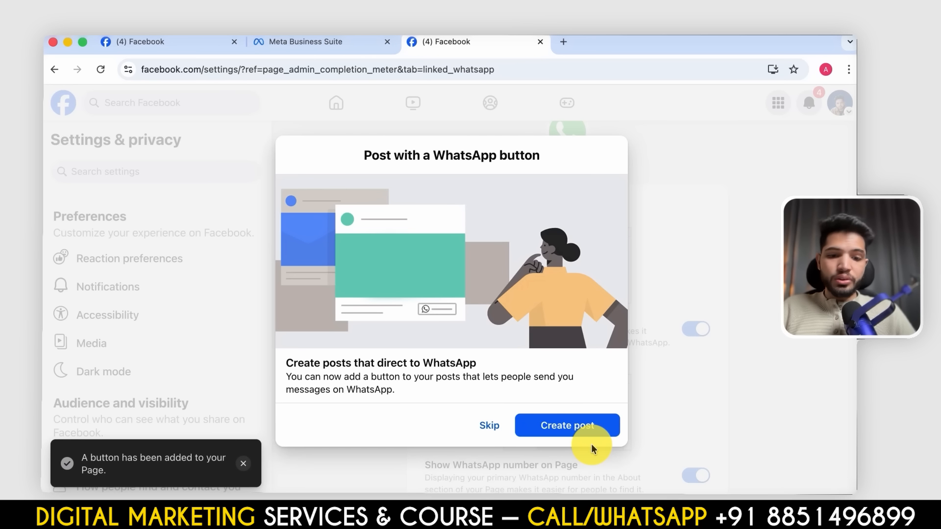
{"action": "left_click", "coordinate": [498, 426]}
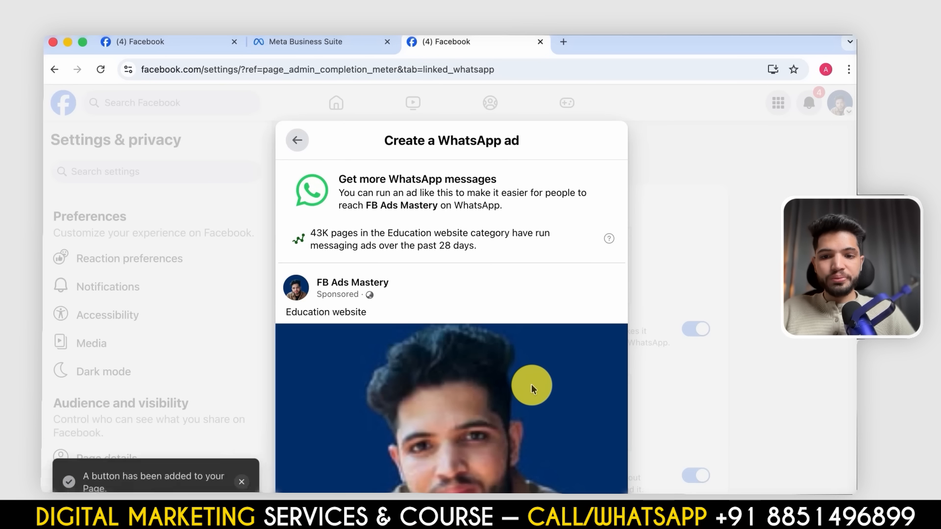
{"action": "scroll", "coordinate": [531, 384], "scroll_direction": "down", "scroll_amount": 5}
{"action": "left_click", "coordinate": [494, 437]}
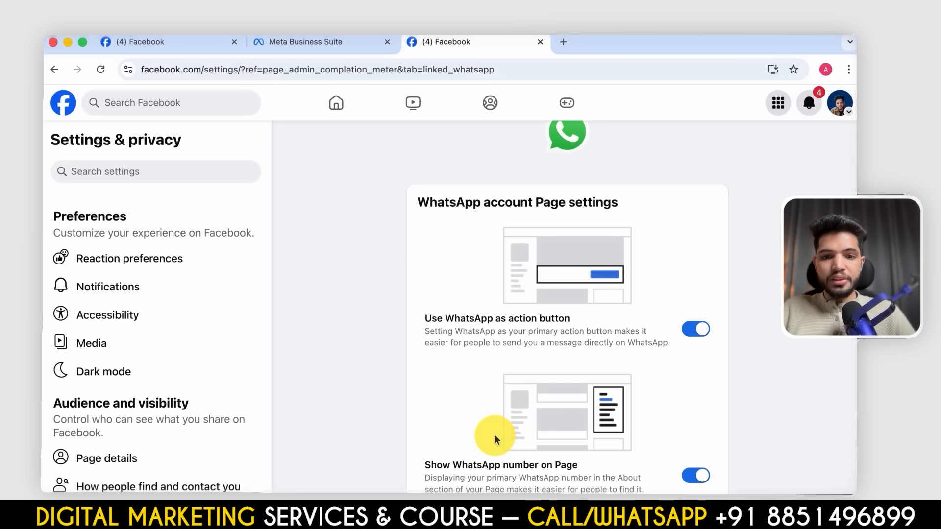
{"action": "left_click", "coordinate": [334, 104]}
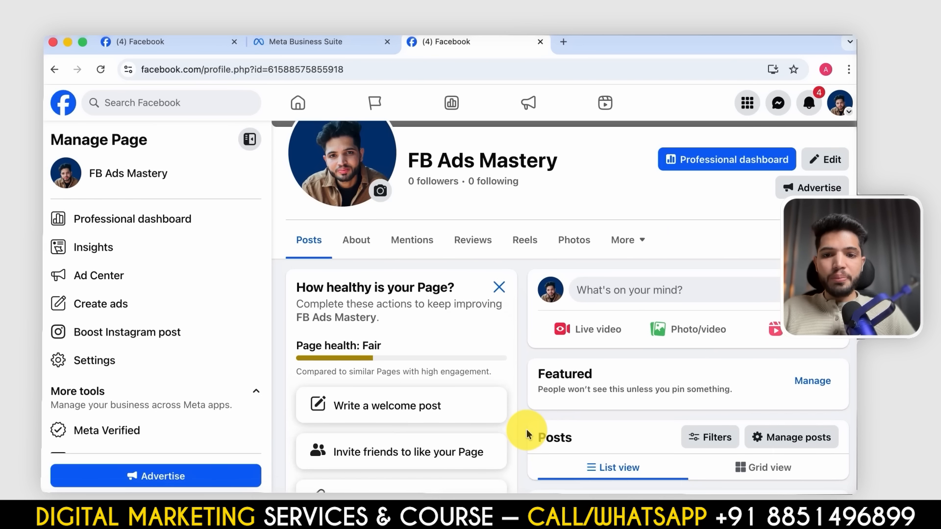
- Look over the Page's health suggestions, intro and posts
{"action": "scroll", "coordinate": [527, 429], "scroll_direction": "down", "scroll_amount": 7}
{"action": "scroll", "coordinate": [526, 429], "scroll_direction": "up", "scroll_amount": 12}
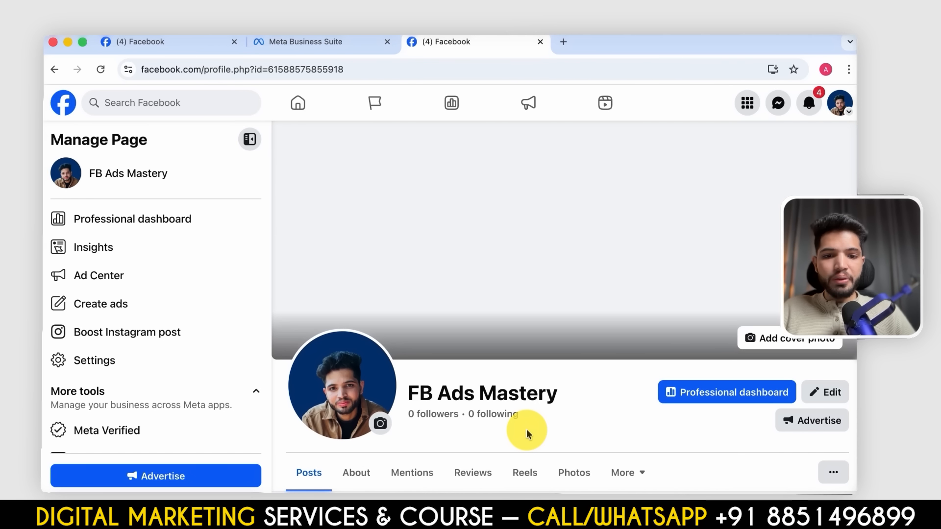
{"action": "scroll", "coordinate": [526, 429], "scroll_direction": "down", "scroll_amount": 6}
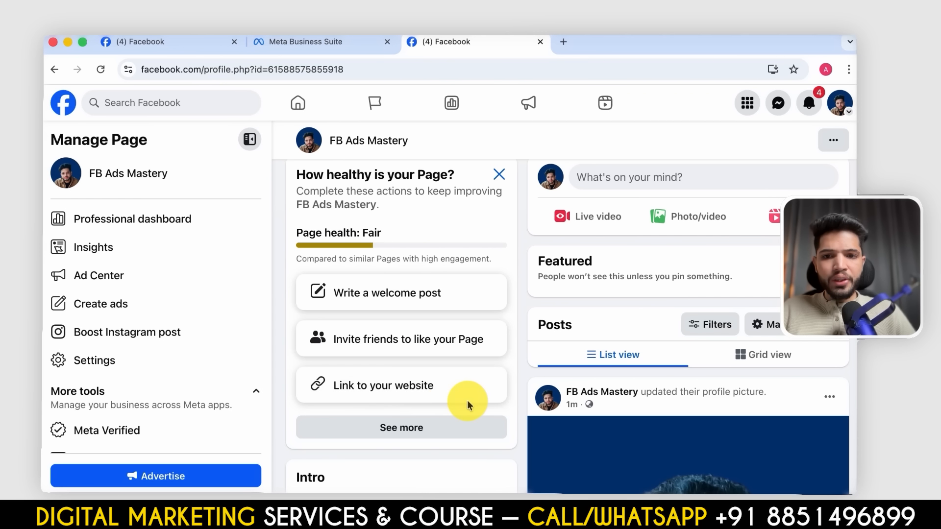
{"action": "scroll", "coordinate": [460, 411], "scroll_direction": "up", "scroll_amount": 2}
{"action": "scroll", "coordinate": [450, 430], "scroll_direction": "down", "scroll_amount": 9}
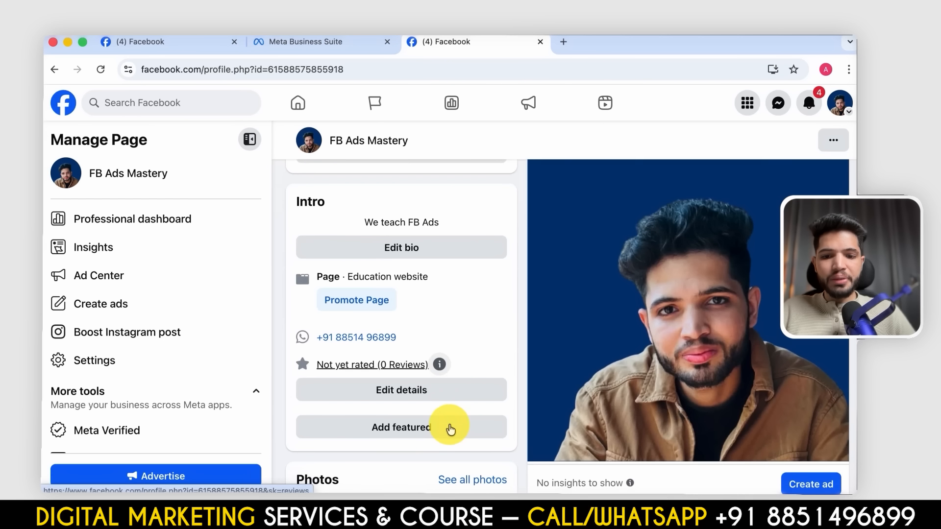
- Review the Page's editable contact info, basic info, website and social link details, and leave without saving
{"action": "left_click", "coordinate": [374, 301]}
{"action": "scroll", "coordinate": [372, 297], "scroll_direction": "down", "scroll_amount": 5}
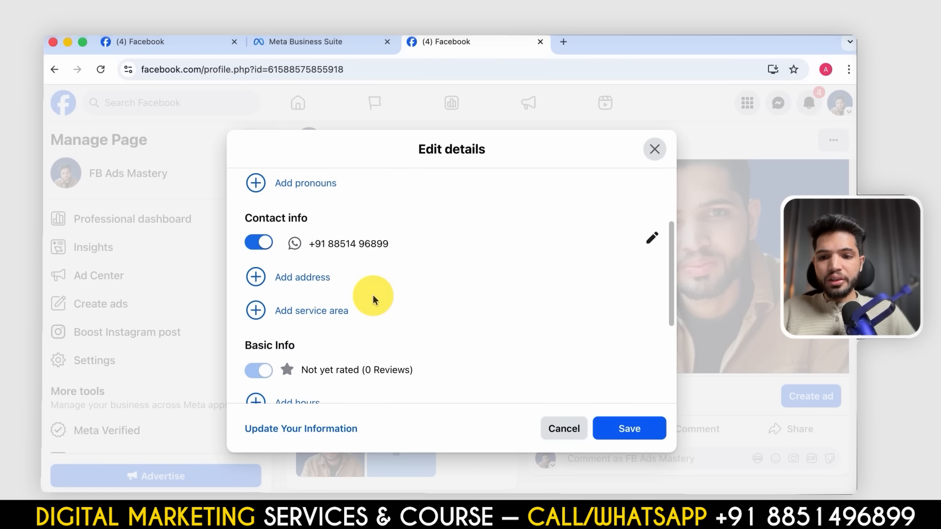
{"action": "scroll", "coordinate": [373, 295], "scroll_direction": "down", "scroll_amount": 2}
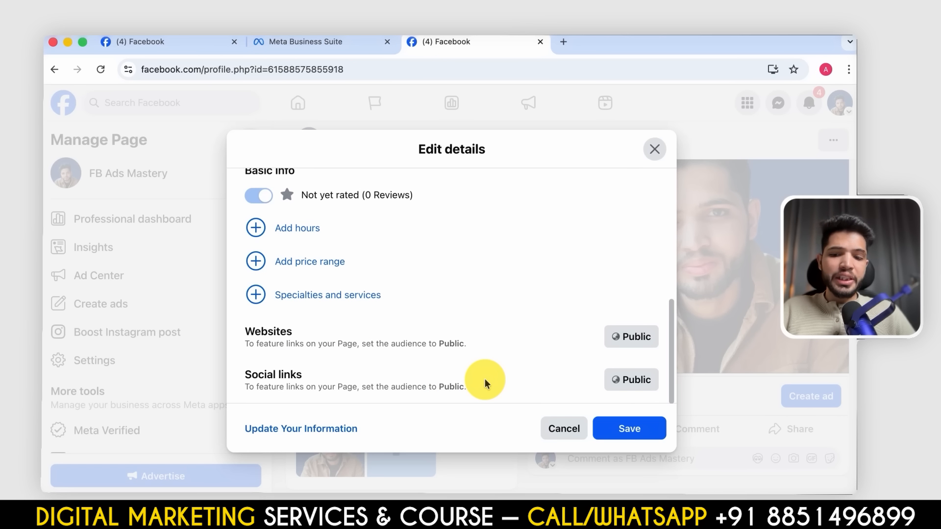
{"action": "scroll", "coordinate": [484, 380], "scroll_direction": "up", "scroll_amount": 5}
{"action": "scroll", "coordinate": [485, 380], "scroll_direction": "down", "scroll_amount": 5}
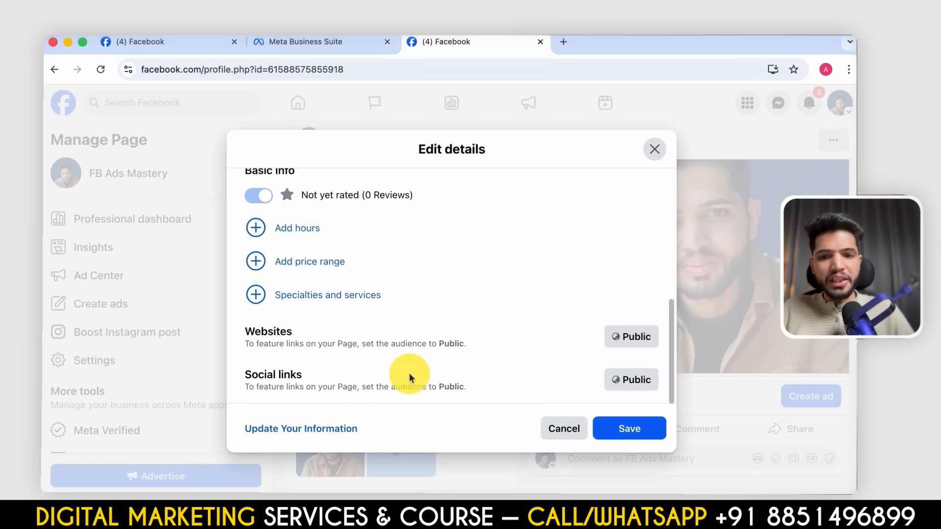
{"action": "scroll", "coordinate": [409, 372], "scroll_direction": "up", "scroll_amount": 5}
{"action": "scroll", "coordinate": [409, 378], "scroll_direction": "down", "scroll_amount": 1}
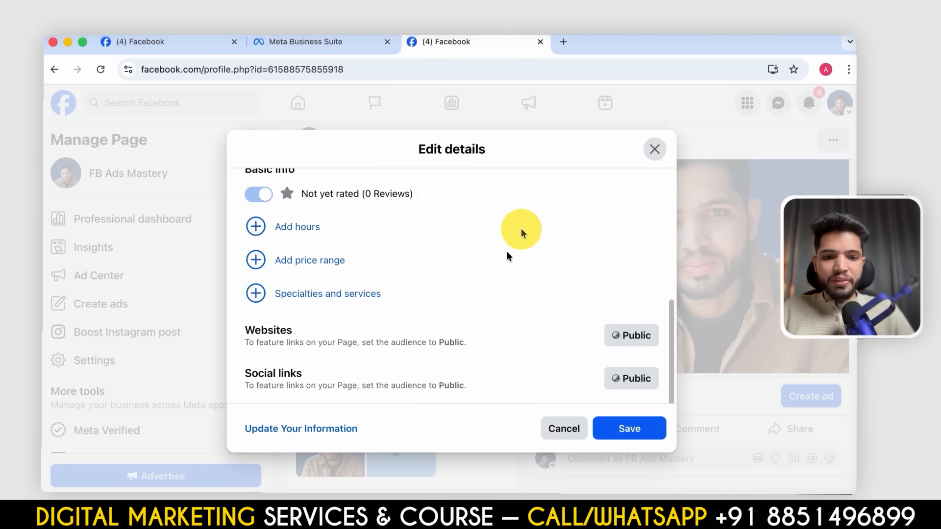
{"action": "left_click", "coordinate": [564, 429]}
{"action": "scroll", "coordinate": [553, 328], "scroll_direction": "up", "scroll_amount": 10}
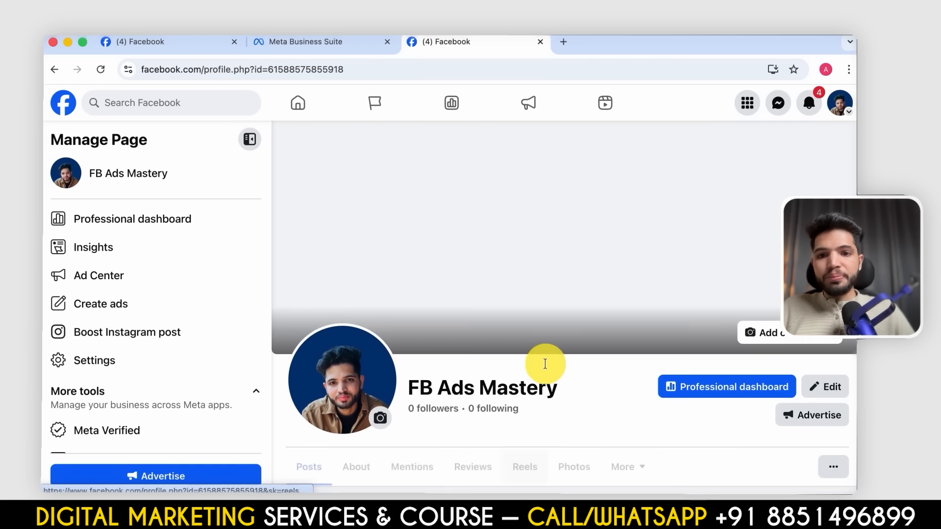
- In Meta Business Suite, review the Instagram connection option for the FB Ads Mastery Page and close it
{"action": "left_click", "coordinate": [312, 41]}
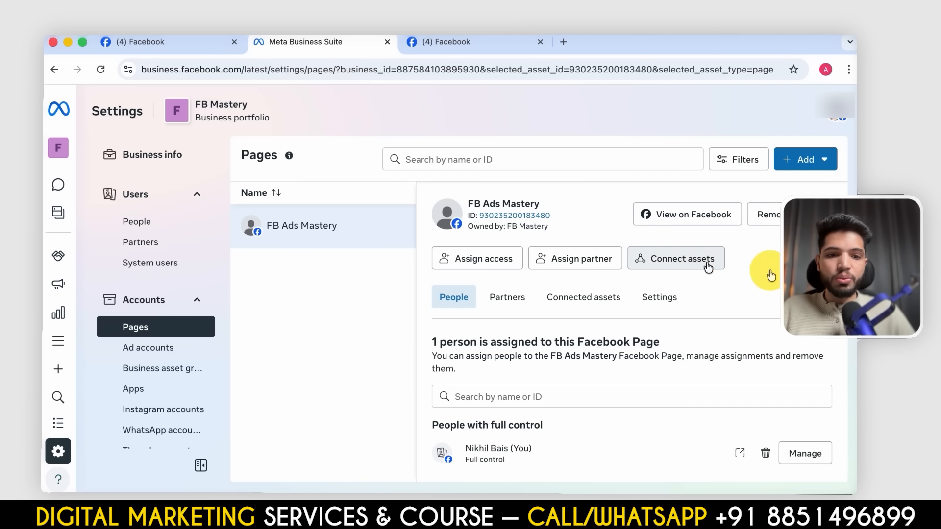
{"action": "left_click", "coordinate": [664, 260]}
{"action": "left_click", "coordinate": [393, 247]}
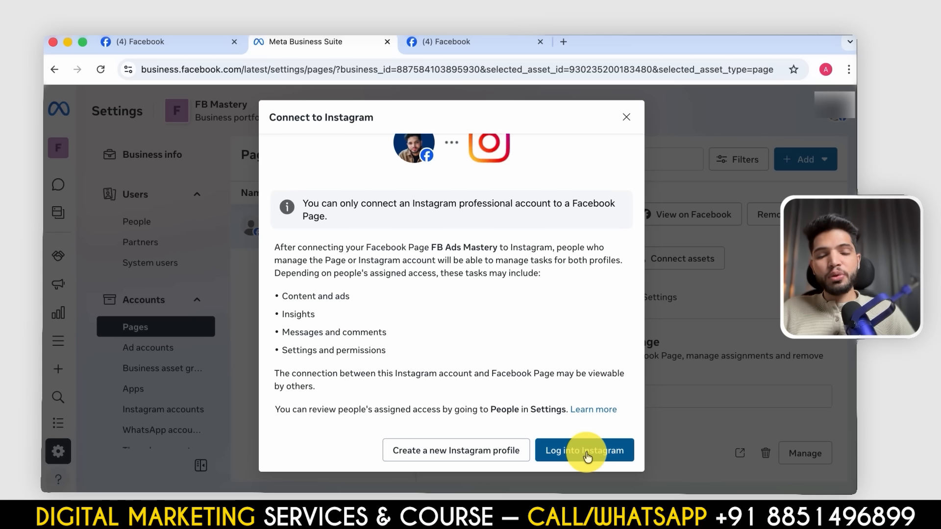
{"action": "left_click", "coordinate": [627, 119]}
- Switch to the Autopilot Meida business portfolio and view its home profile overview
{"action": "left_click", "coordinate": [63, 147]}
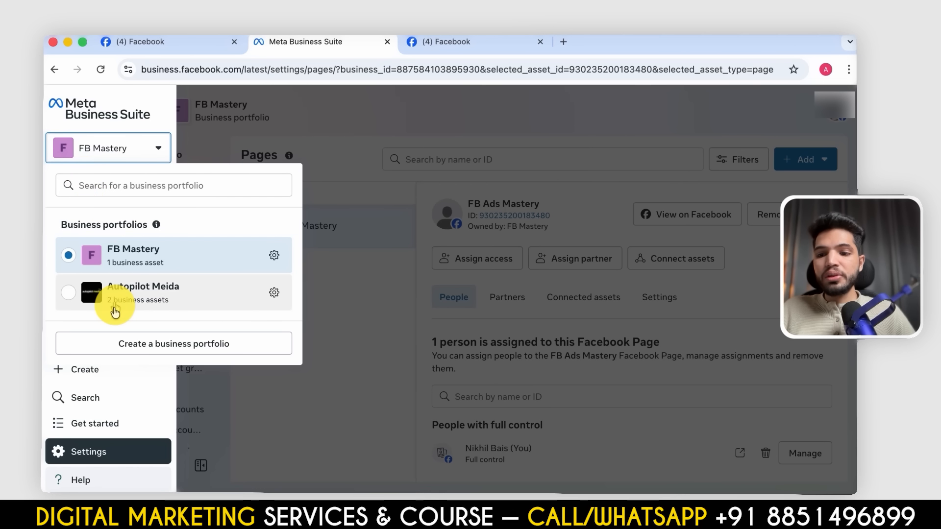
{"action": "left_click", "coordinate": [110, 301]}
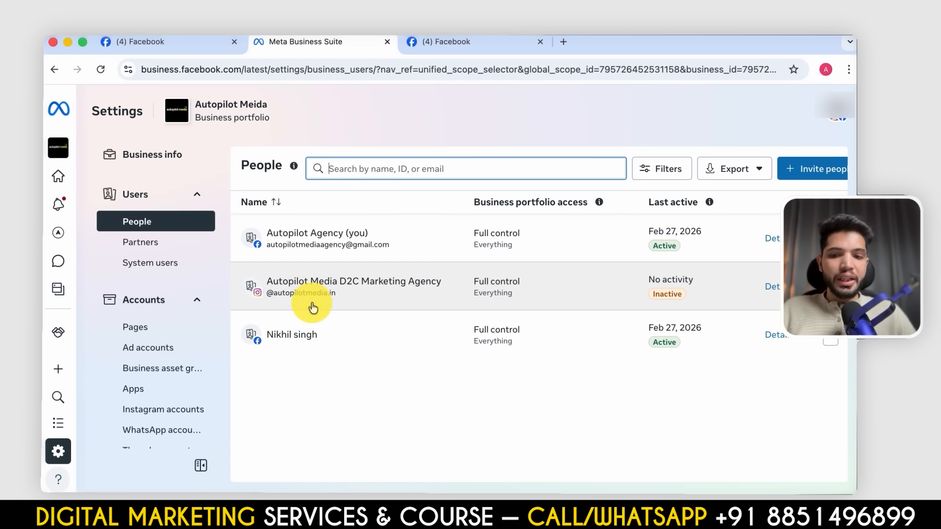
{"action": "left_click", "coordinate": [58, 179]}
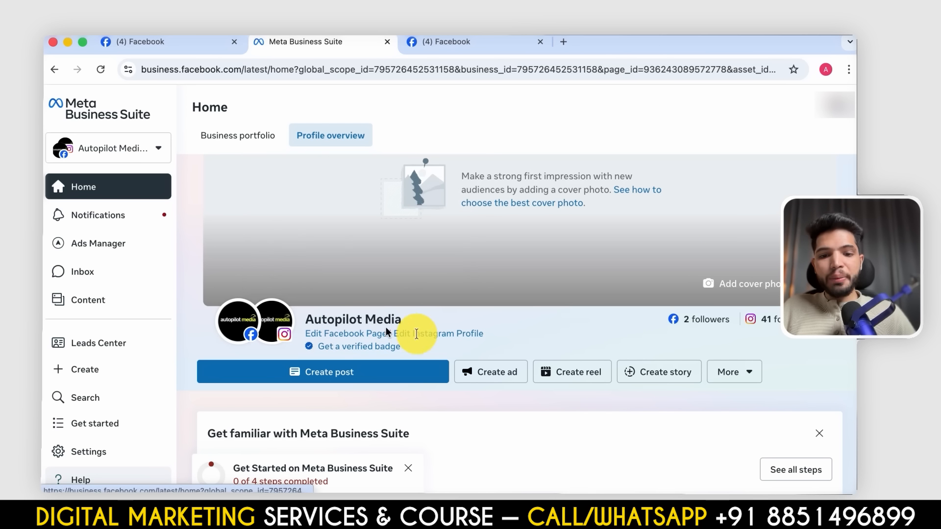
- Return to the FB Mastery portfolio's ad account settings and start creating a new ad account
{"action": "left_click", "coordinate": [115, 147]}
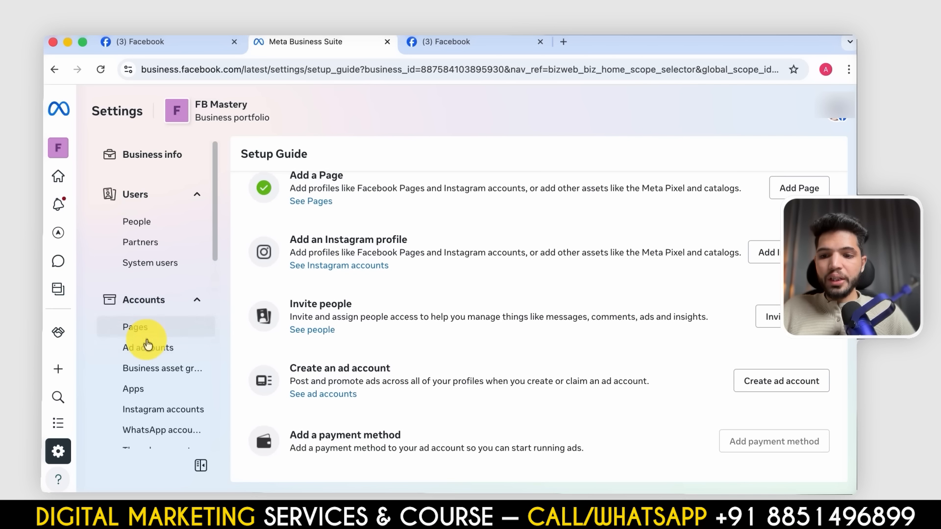
{"action": "left_click", "coordinate": [148, 348]}
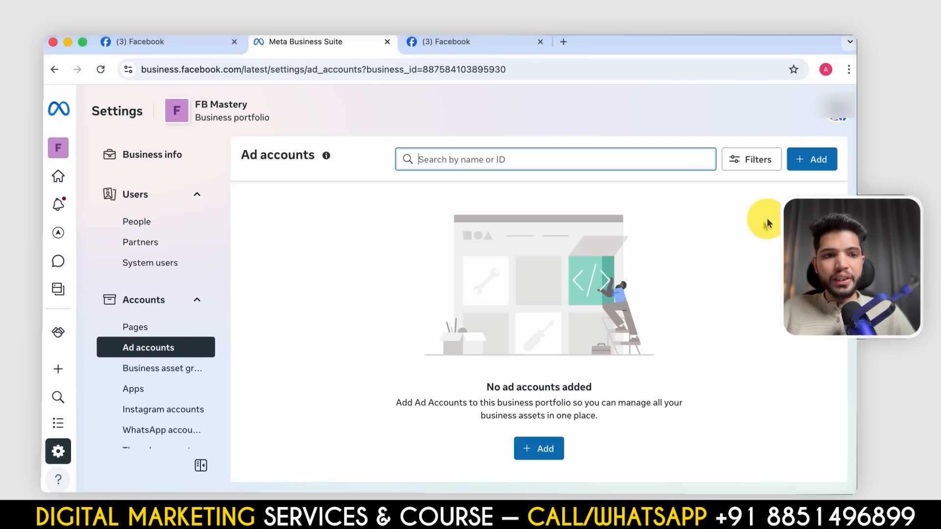
{"action": "left_click", "coordinate": [811, 159]}
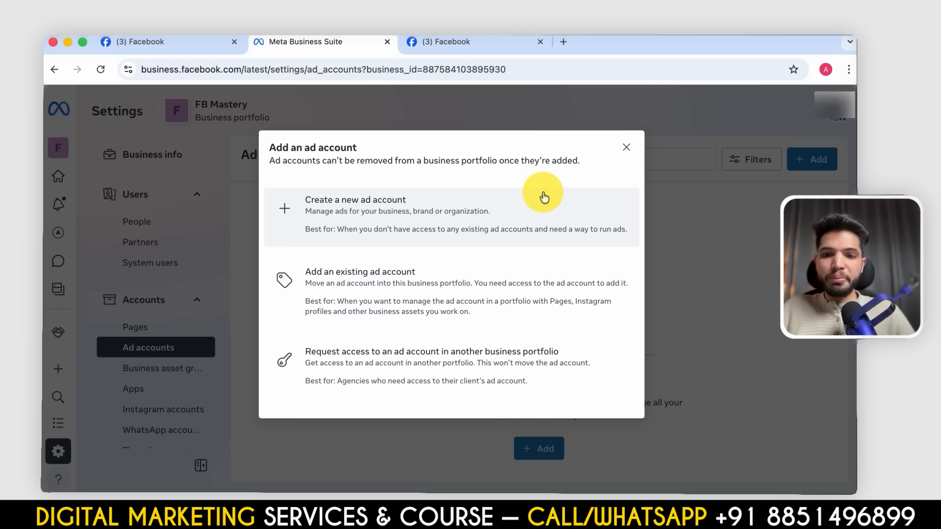
{"action": "left_click", "coordinate": [514, 221]}
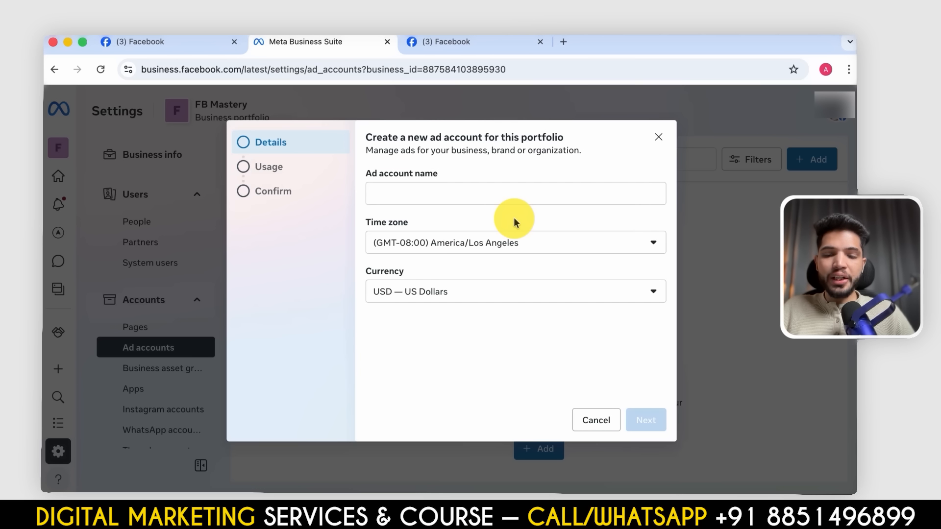
- Name the ad account FB ADS Mastery, with time zone (GMT+05:30) Asia/Kolkata and currency INR — Indian Rupee
{"action": "left_click", "coordinate": [449, 191]}
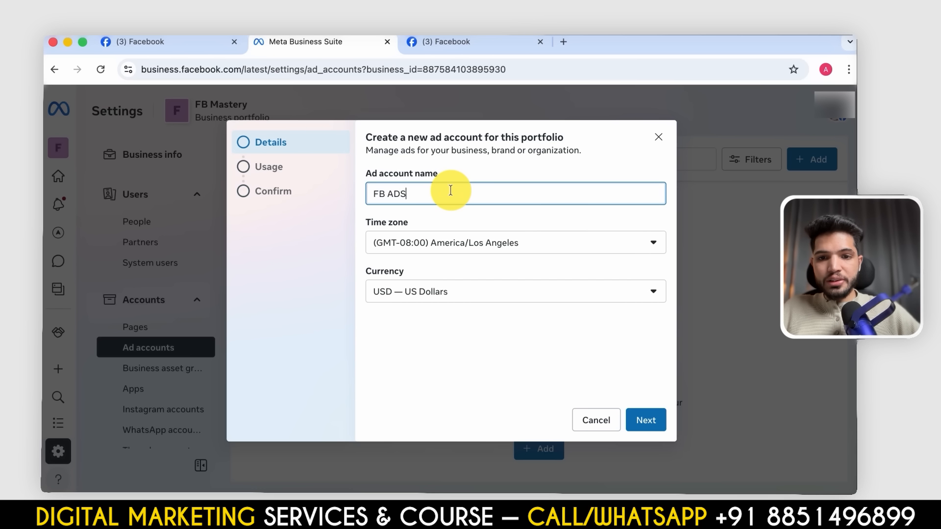
{"action": "type", "text": "FB ADS Mastery"}
{"action": "left_click", "coordinate": [473, 245]}
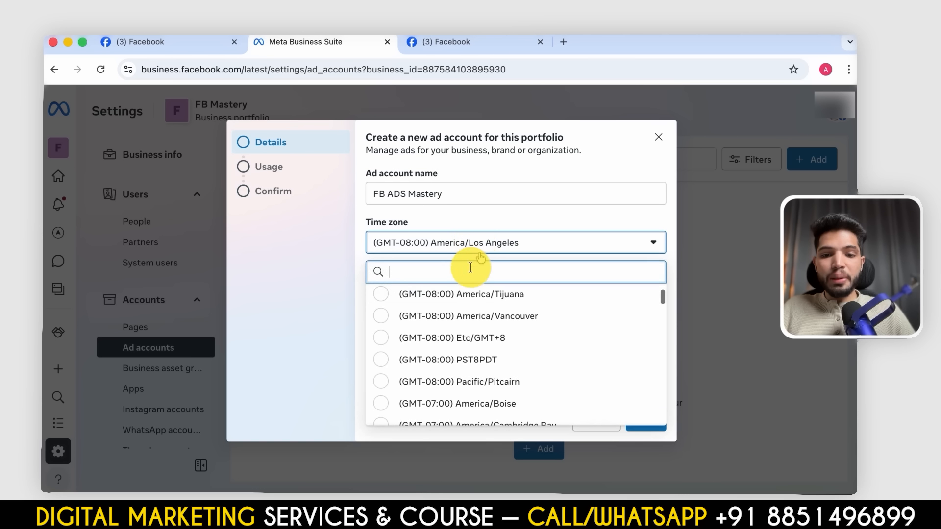
{"action": "type", "text": "kol"}
{"action": "left_click", "coordinate": [473, 294]}
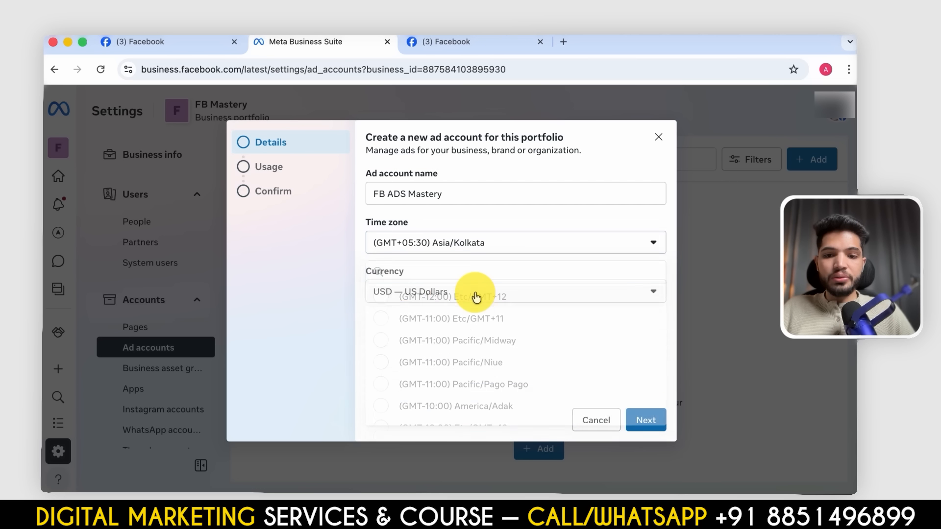
{"action": "left_click", "coordinate": [453, 294]}
{"action": "type", "text": "in"}
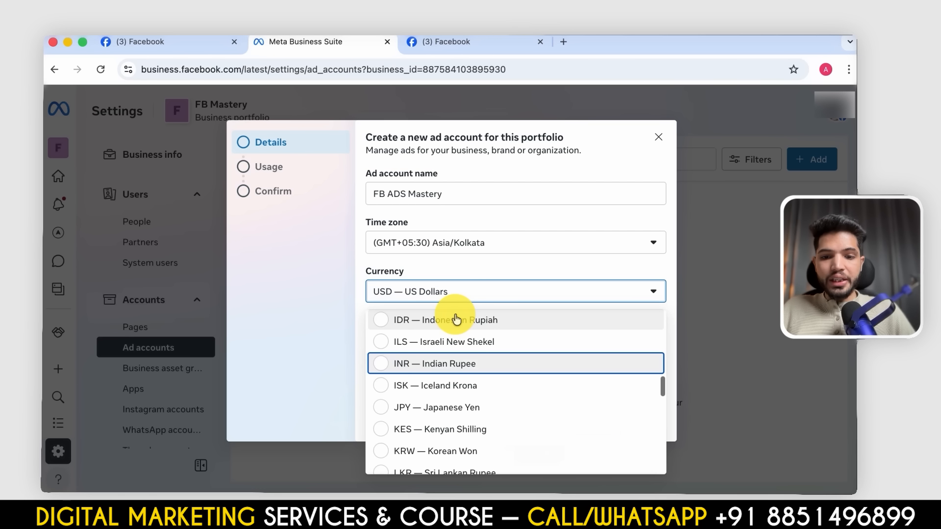
{"action": "key", "text": "Return"}
{"action": "left_click", "coordinate": [647, 421]}
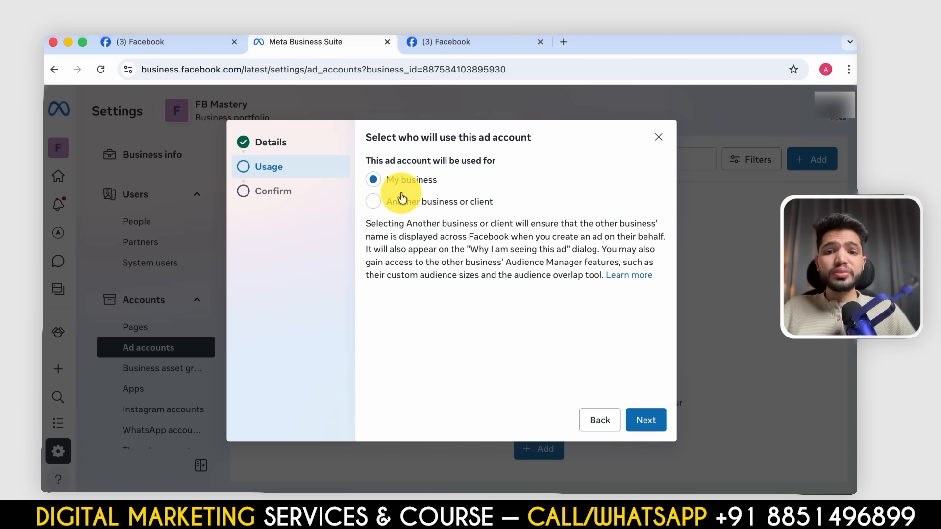
- Assign the ad account's use to My business, agree to the commercial terms and advertising policies, and finish creating it
{"action": "left_click", "coordinate": [655, 420]}
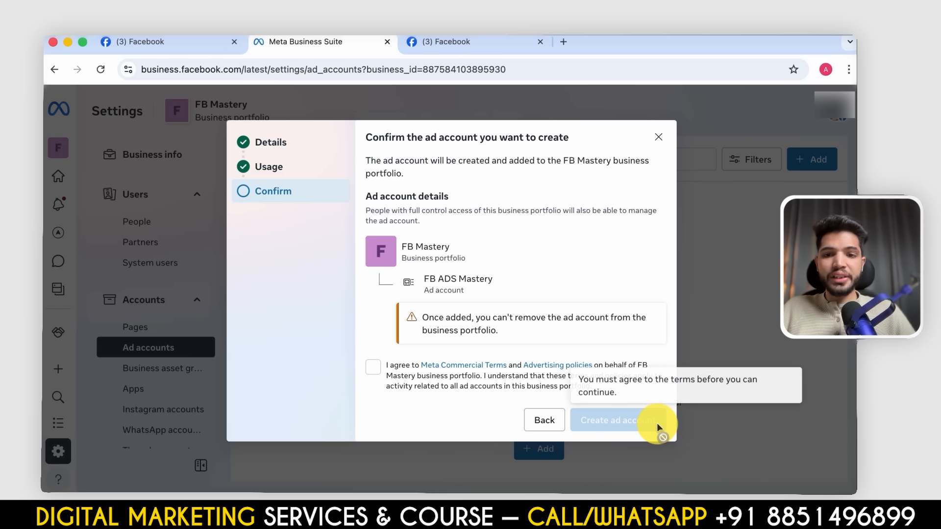
{"action": "left_click", "coordinate": [373, 367]}
{"action": "left_click", "coordinate": [621, 419]}
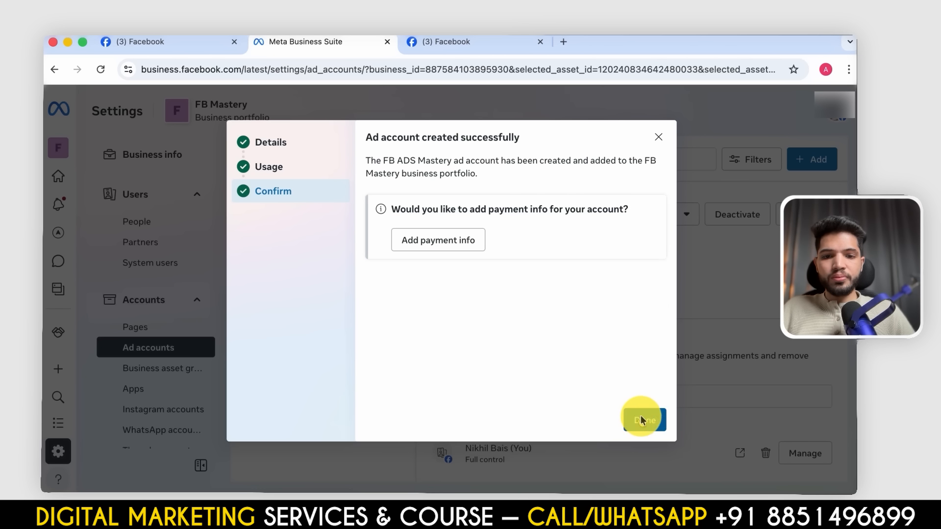
{"action": "left_click", "coordinate": [642, 420]}
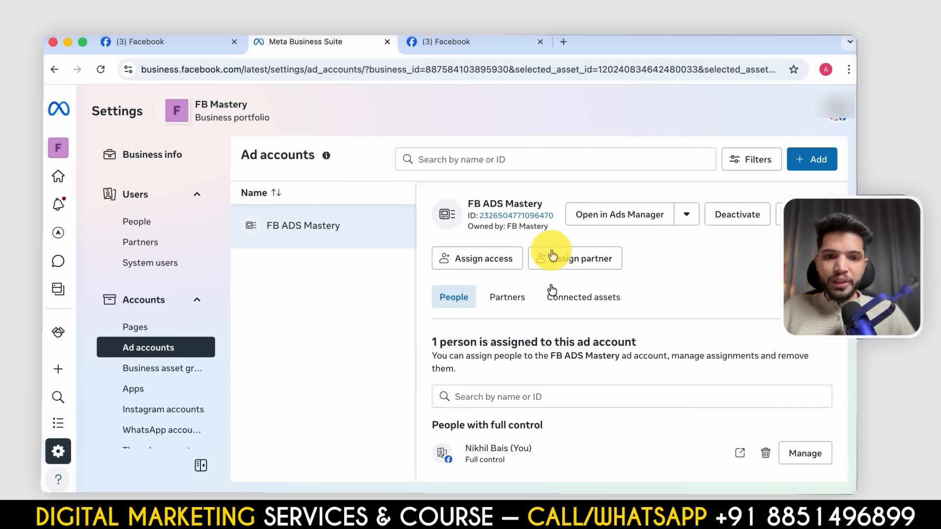
- Open the FB ADS Mastery account in Ads Manager and confirm the FB Ads Mastery Page in its Account Overview
{"action": "left_click", "coordinate": [601, 216]}
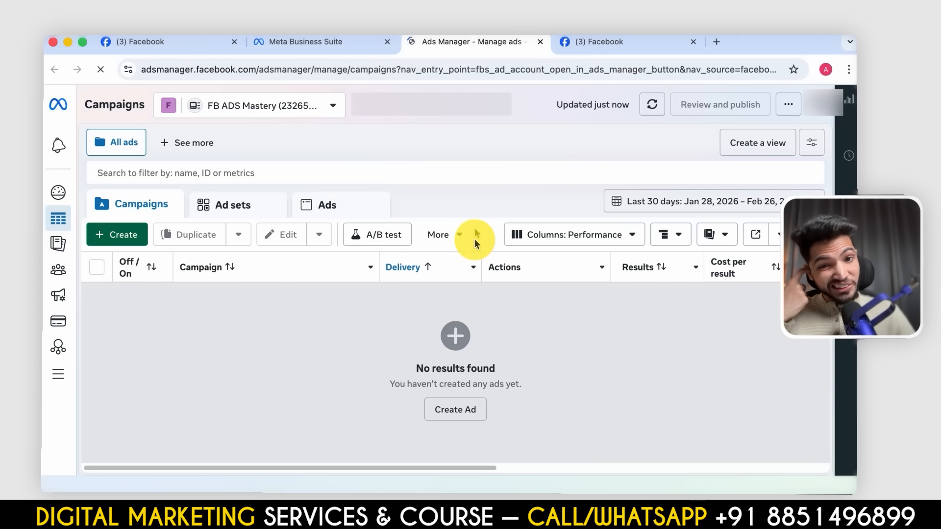
{"action": "mouse_move", "coordinate": [57, 194]}
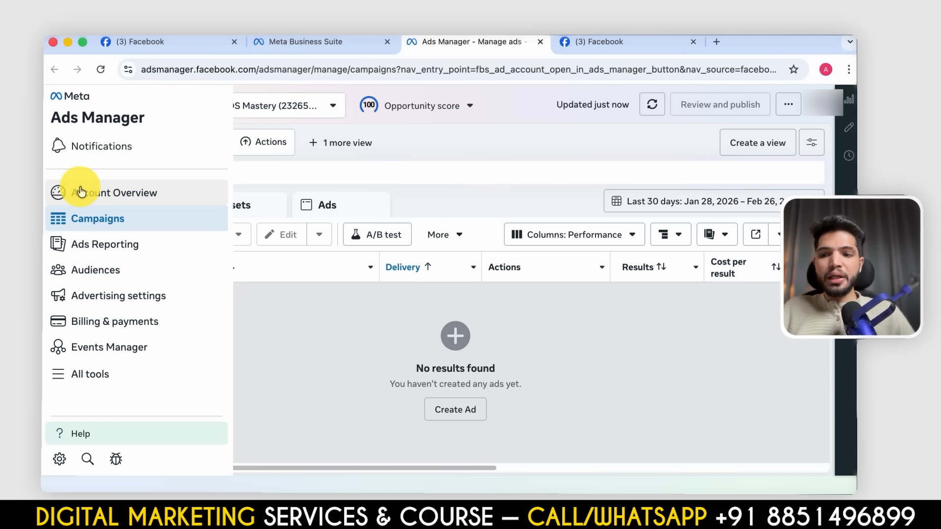
{"action": "left_click", "coordinate": [81, 193]}
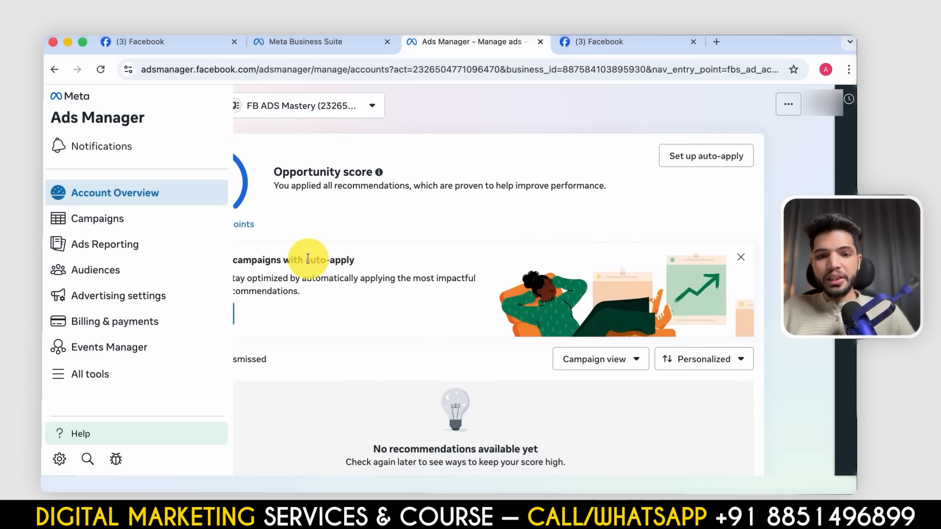
{"action": "scroll", "coordinate": [427, 345], "scroll_direction": "down", "scroll_amount": 3}
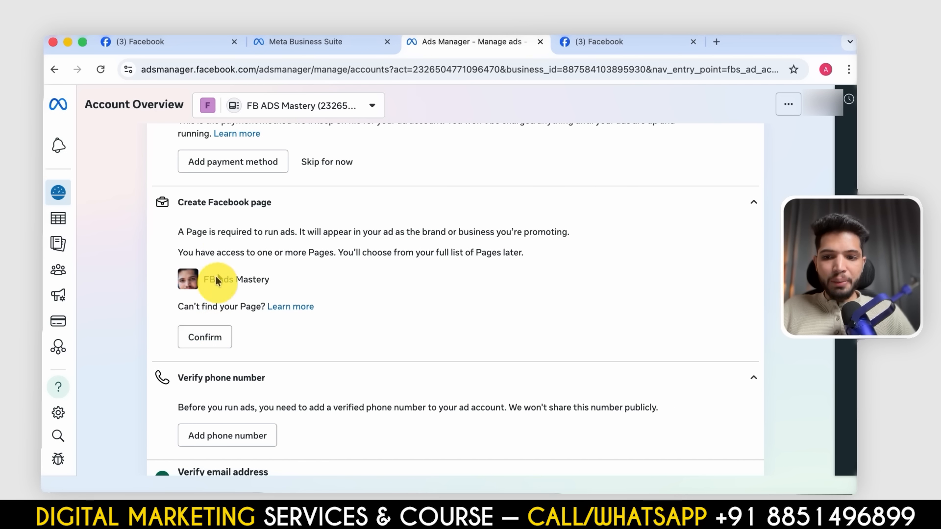
{"action": "left_click", "coordinate": [207, 343]}
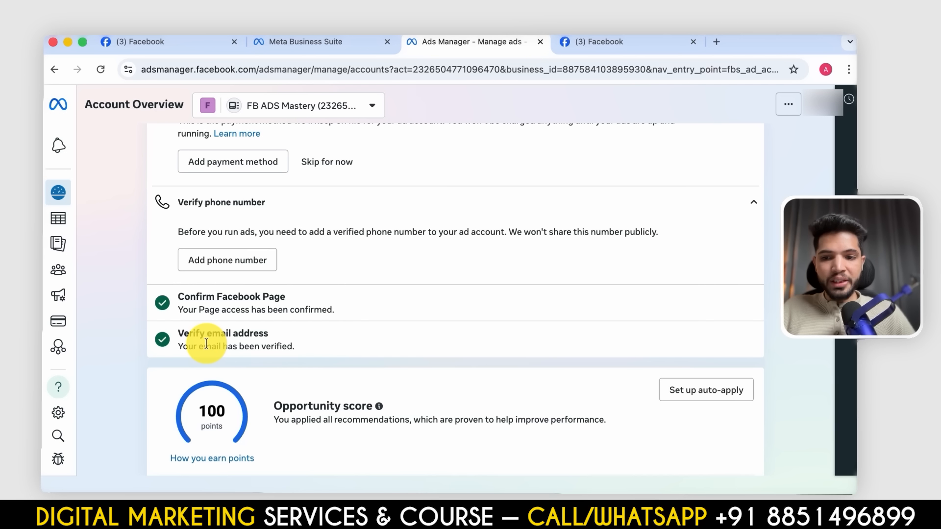
{"action": "scroll", "coordinate": [275, 304], "scroll_direction": "up", "scroll_amount": 4}
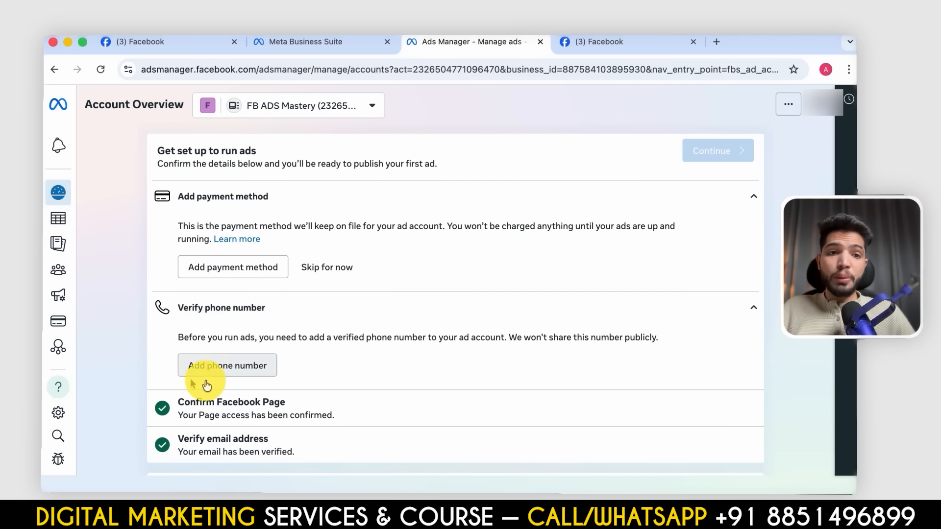
- Add the business phone number to the ad account and verify it with the confirmation code sent by WhatsApp message
{"action": "left_click", "coordinate": [261, 362]}
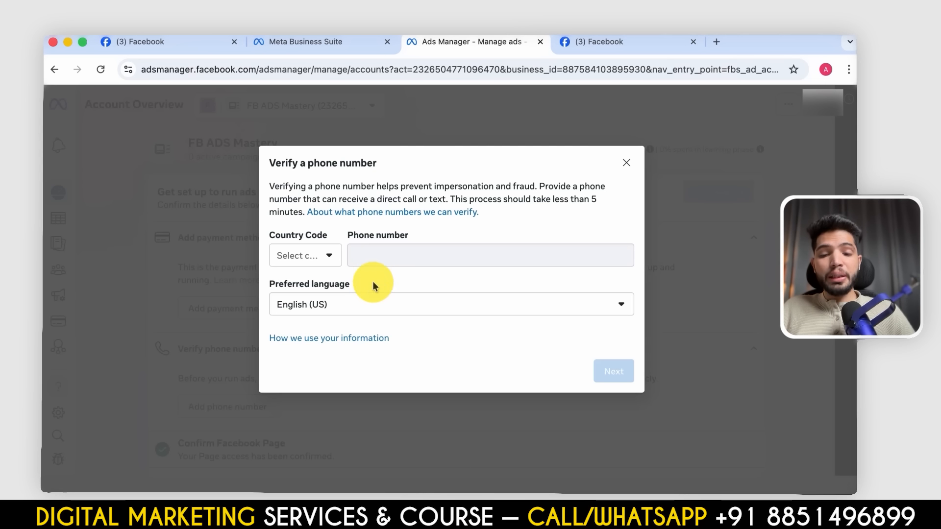
{"action": "left_click", "coordinate": [306, 255]}
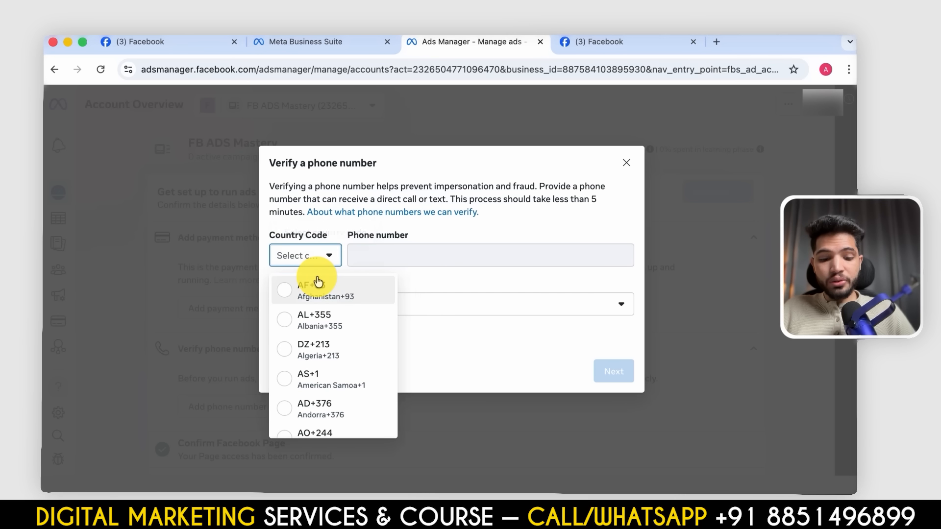
{"action": "scroll", "coordinate": [316, 279], "scroll_direction": "down", "scroll_amount": 5}
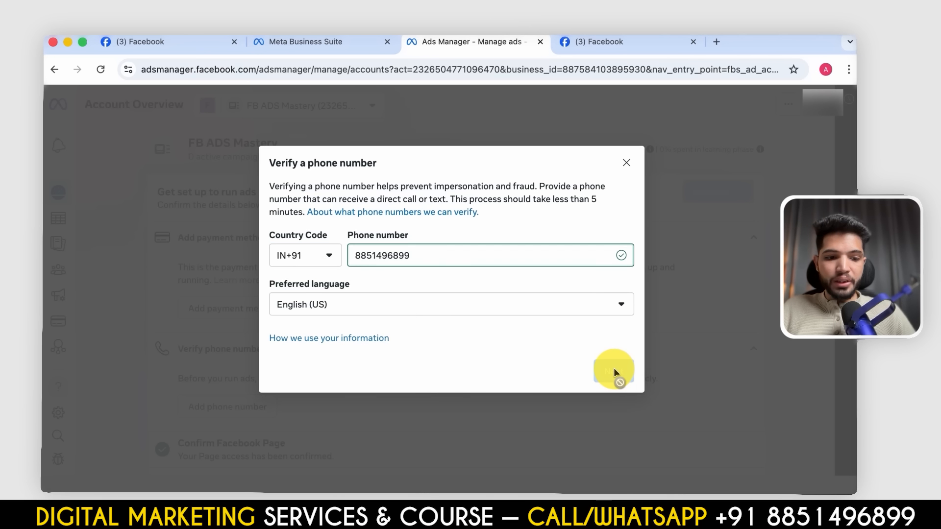
{"action": "left_click", "coordinate": [613, 371]}
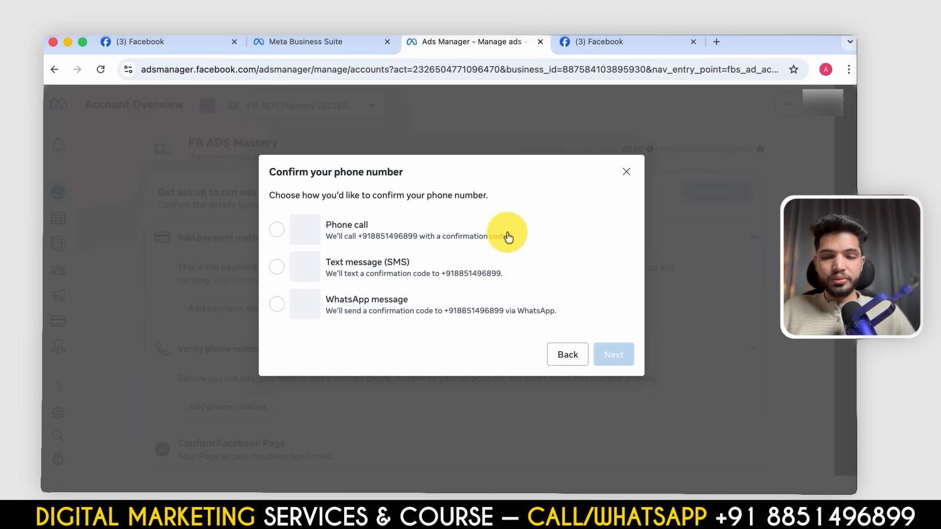
{"action": "left_click", "coordinate": [360, 299]}
{"action": "left_click", "coordinate": [611, 354]}
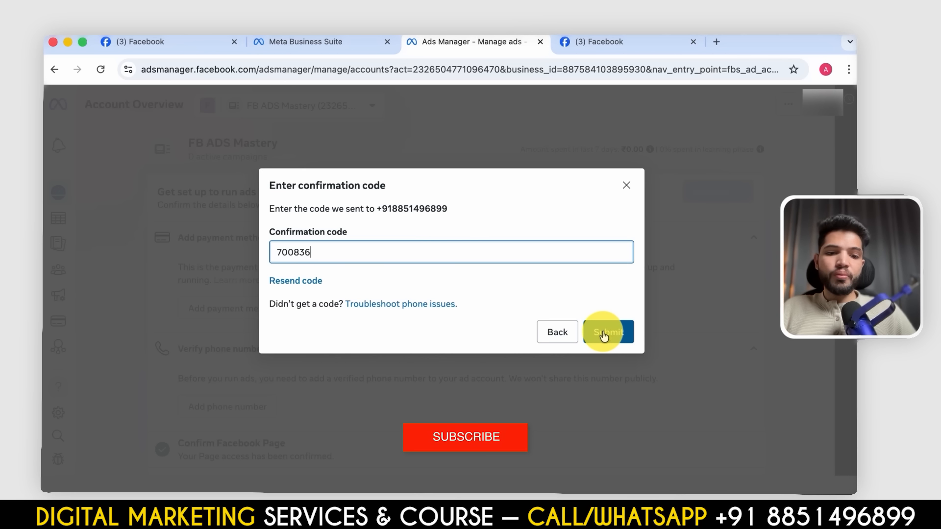
{"action": "left_click", "coordinate": [605, 333]}
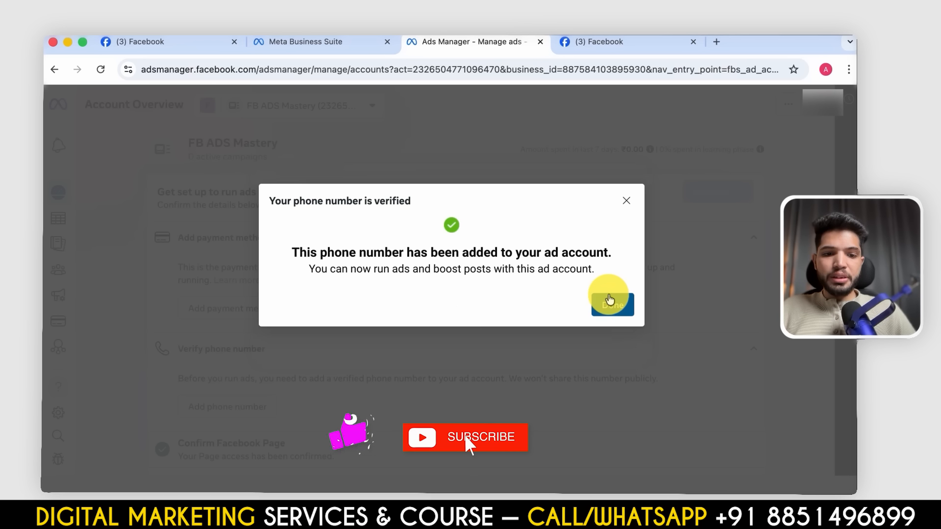
{"action": "left_click", "coordinate": [607, 299]}
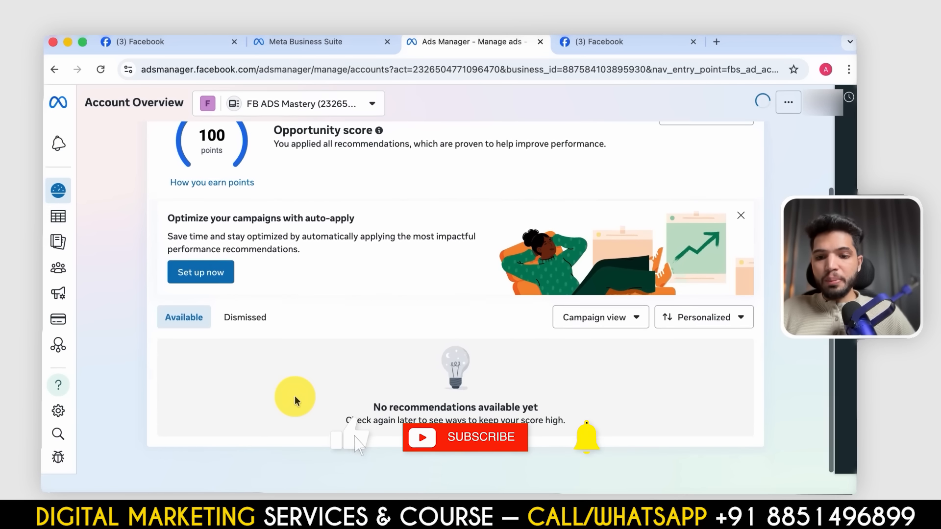
- Open Billing & payments for the FB ADS Mastery account and dismiss the billing tour
{"action": "mouse_move", "coordinate": [59, 238]}
{"action": "scroll", "coordinate": [59, 238], "scroll_direction": "down", "scroll_amount": 4}
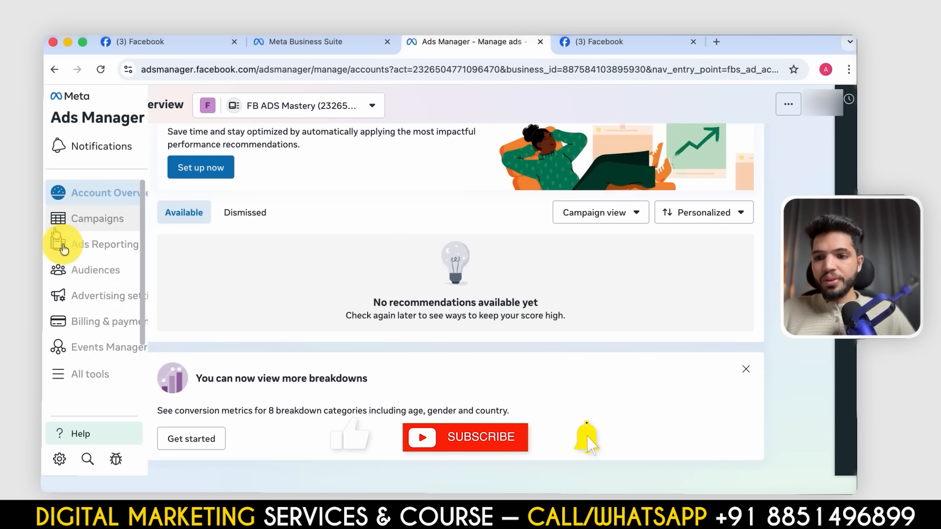
{"action": "left_click", "coordinate": [124, 322]}
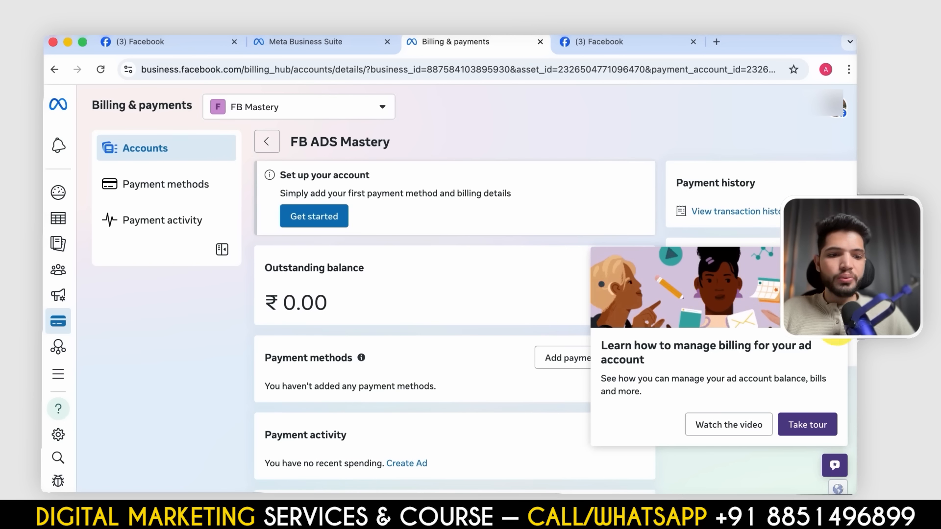
{"action": "left_click", "coordinate": [834, 261]}
{"action": "scroll", "coordinate": [605, 367], "scroll_direction": "down", "scroll_amount": 3}
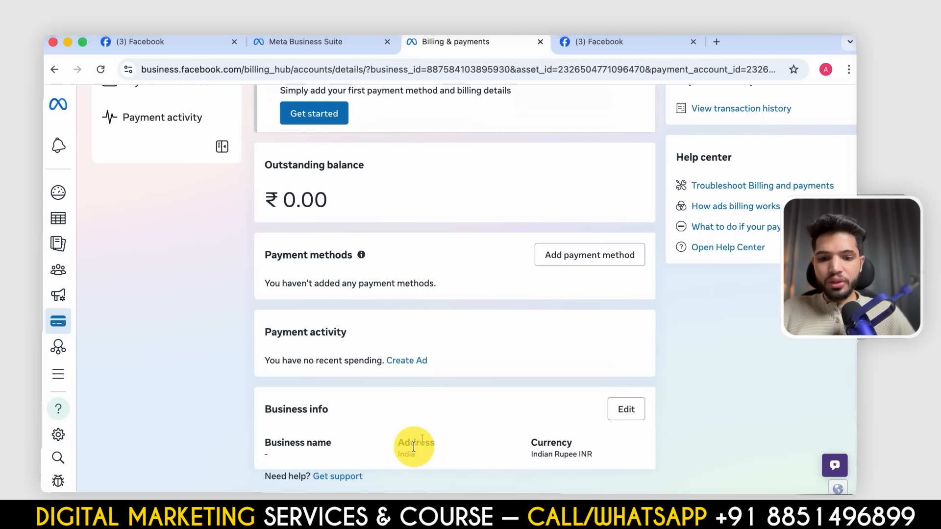
- Edit the account's business info and enter Autopilot Media Agency as the business name
{"action": "left_click", "coordinate": [623, 411]}
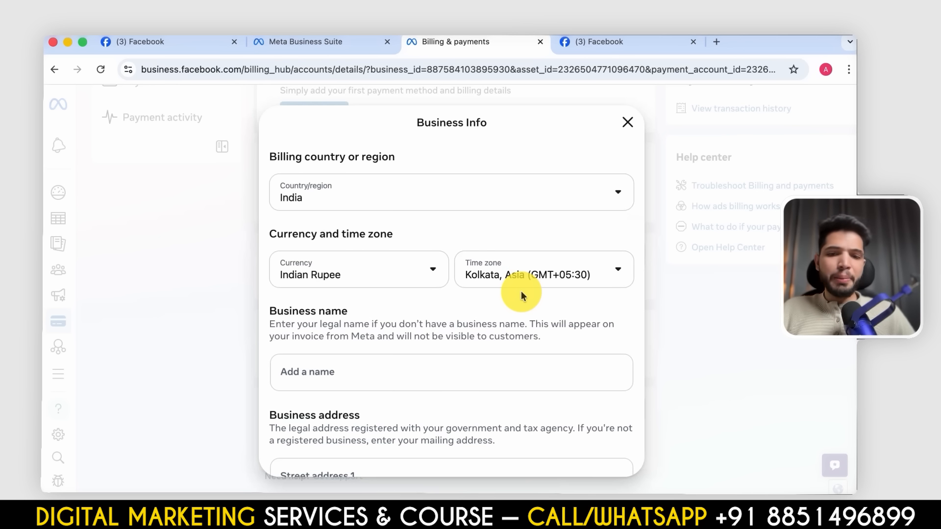
{"action": "scroll", "coordinate": [561, 237], "scroll_direction": "down", "scroll_amount": 5}
{"action": "scroll", "coordinate": [560, 250], "scroll_direction": "up", "scroll_amount": 6}
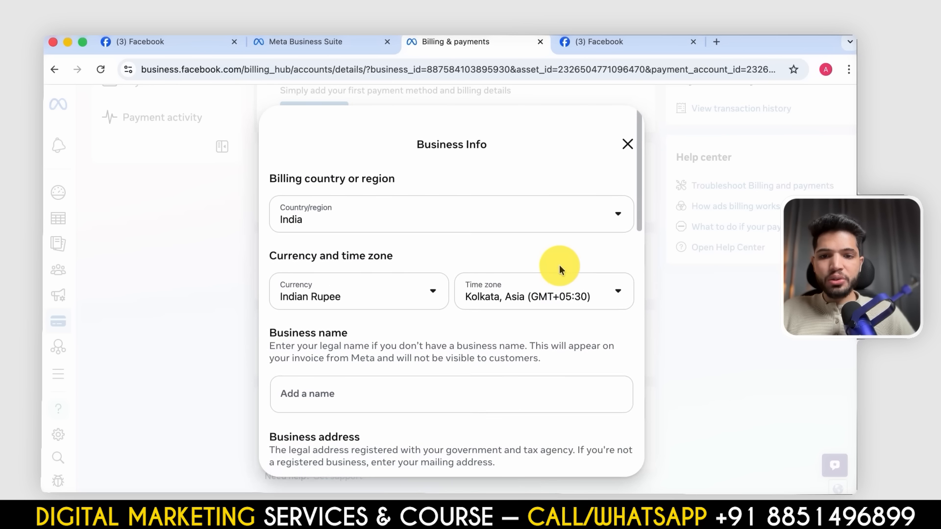
{"action": "scroll", "coordinate": [490, 255], "scroll_direction": "down", "scroll_amount": 1}
{"action": "scroll", "coordinate": [448, 410], "scroll_direction": "down", "scroll_amount": 4}
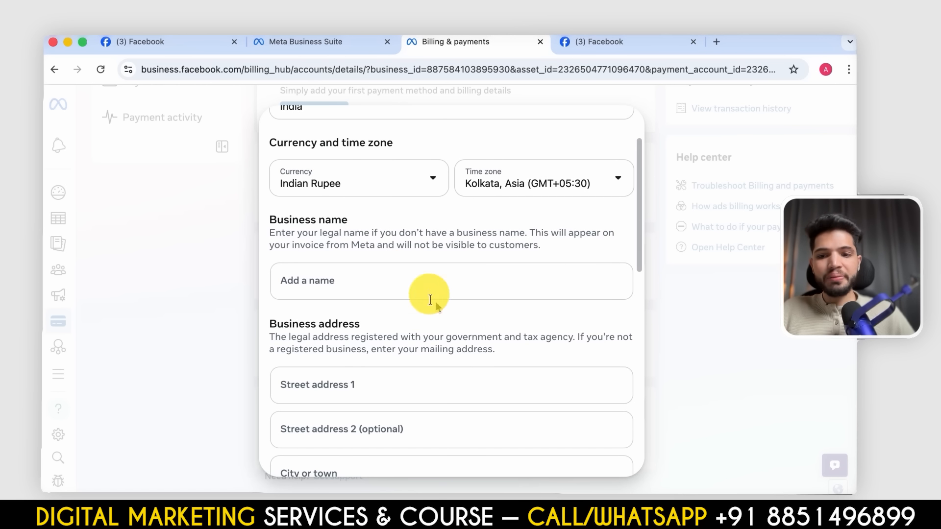
{"action": "left_click", "coordinate": [387, 284]}
{"action": "left_click", "coordinate": [419, 313]}
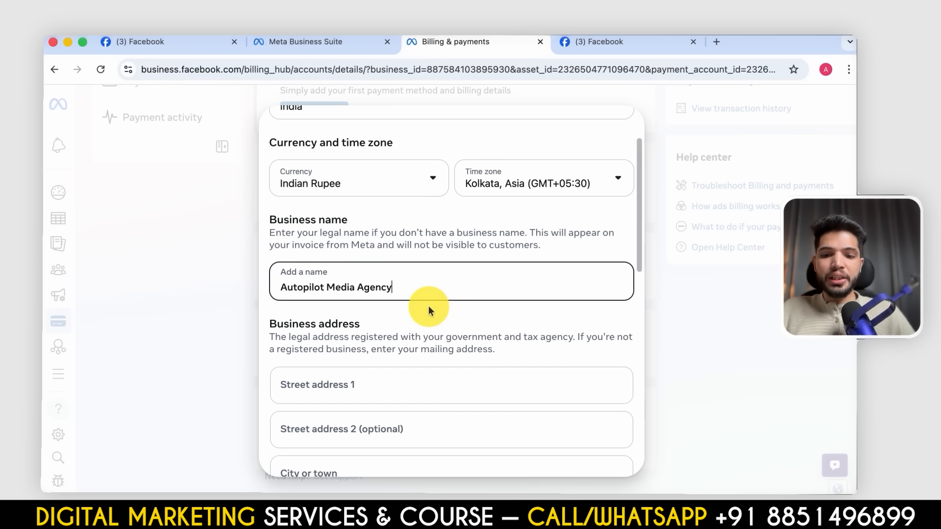
- Enter the business GST number, confirm that the information is complete and accurate, and save the business info
{"action": "scroll", "coordinate": [467, 363], "scroll_direction": "down", "scroll_amount": 3}
{"action": "left_click", "coordinate": [363, 224]}
{"action": "scroll", "coordinate": [363, 223], "scroll_direction": "up", "scroll_amount": 2}
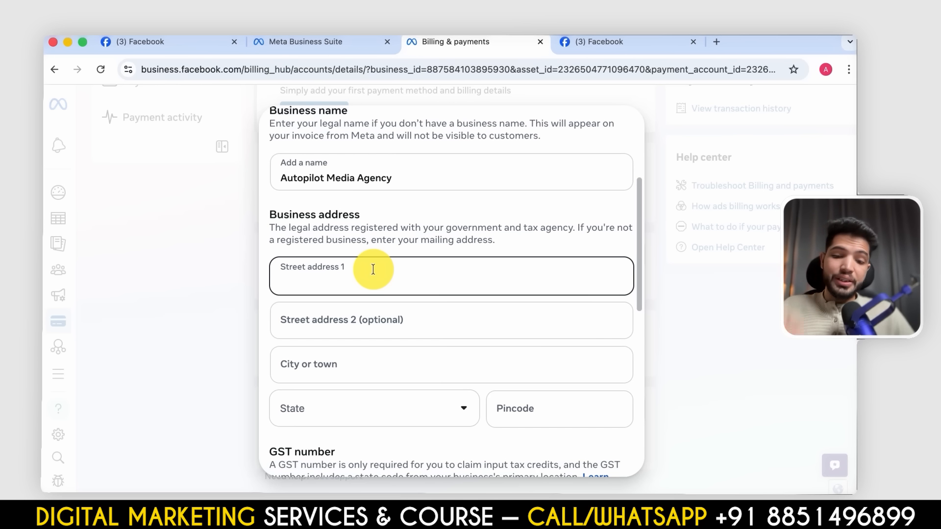
{"action": "scroll", "coordinate": [416, 387], "scroll_direction": "down", "scroll_amount": 3}
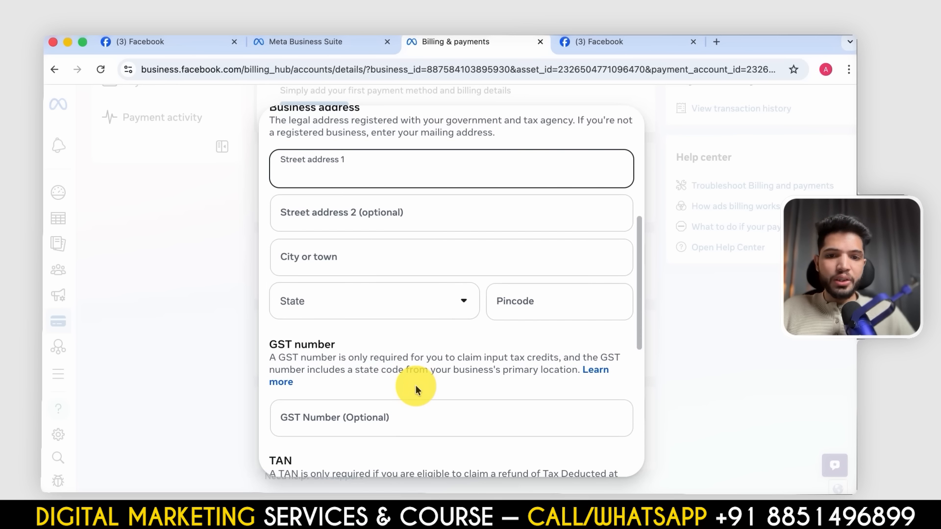
{"action": "scroll", "coordinate": [414, 420], "scroll_direction": "down", "scroll_amount": 3}
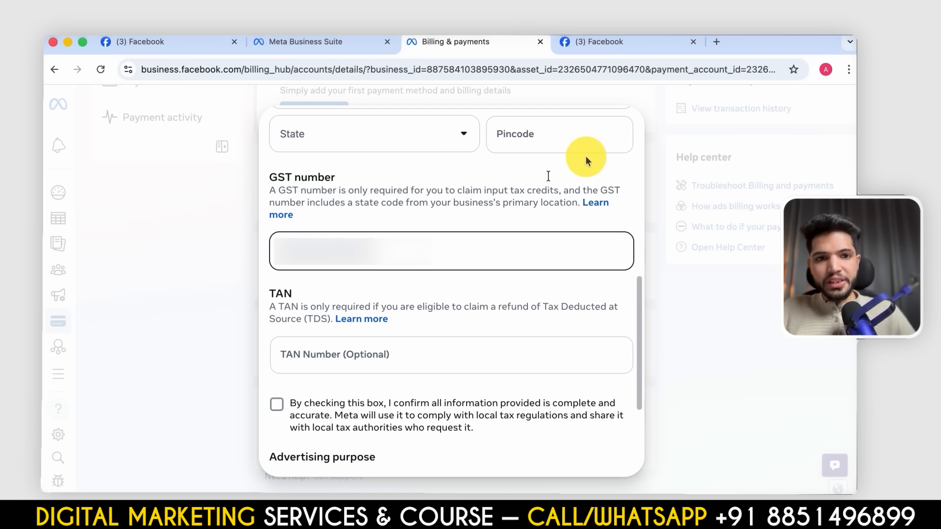
{"action": "scroll", "coordinate": [399, 397], "scroll_direction": "down", "scroll_amount": 4}
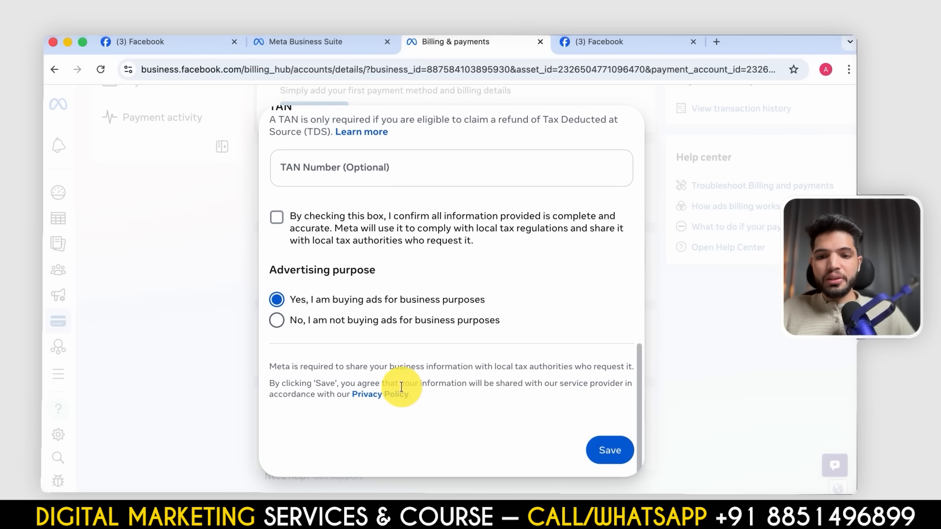
{"action": "left_click", "coordinate": [610, 465]}
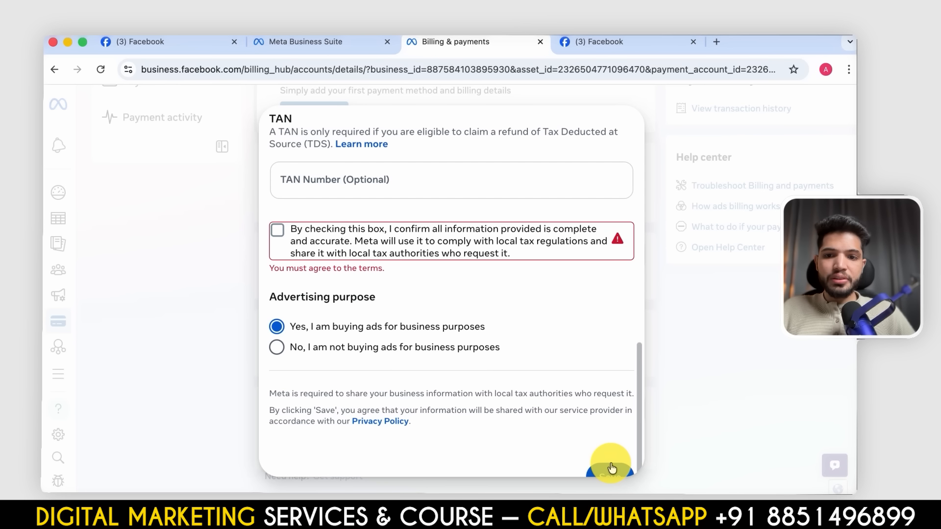
{"action": "left_click", "coordinate": [277, 230]}
{"action": "left_click", "coordinate": [616, 450]}
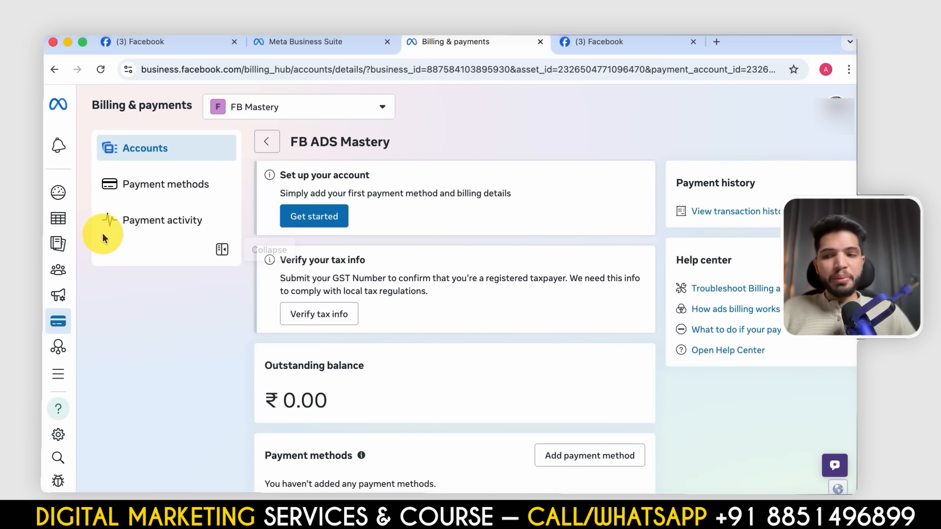
- Open the FB Mastery portfolio's payment methods, dismiss the tour prompt, and go to the FB ADS Mastery ad account's section
{"action": "mouse_move", "coordinate": [68, 228]}
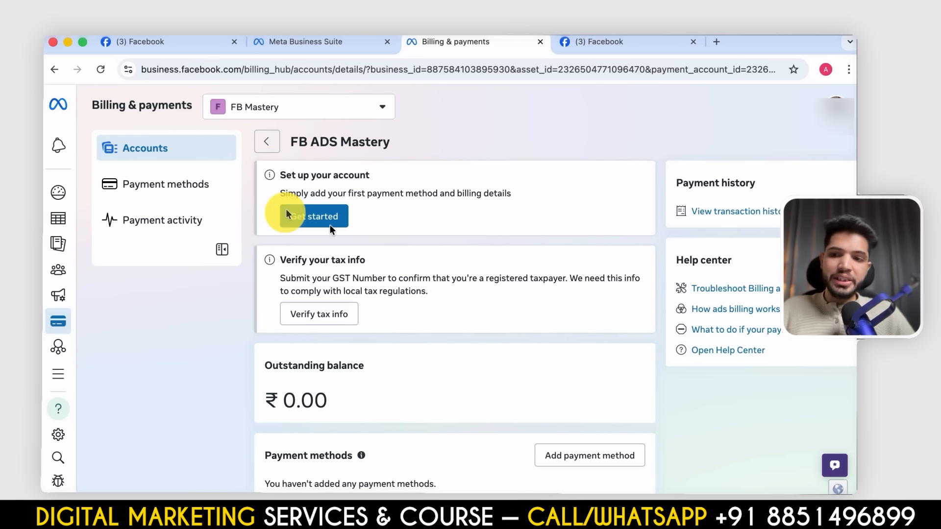
{"action": "left_click", "coordinate": [170, 193]}
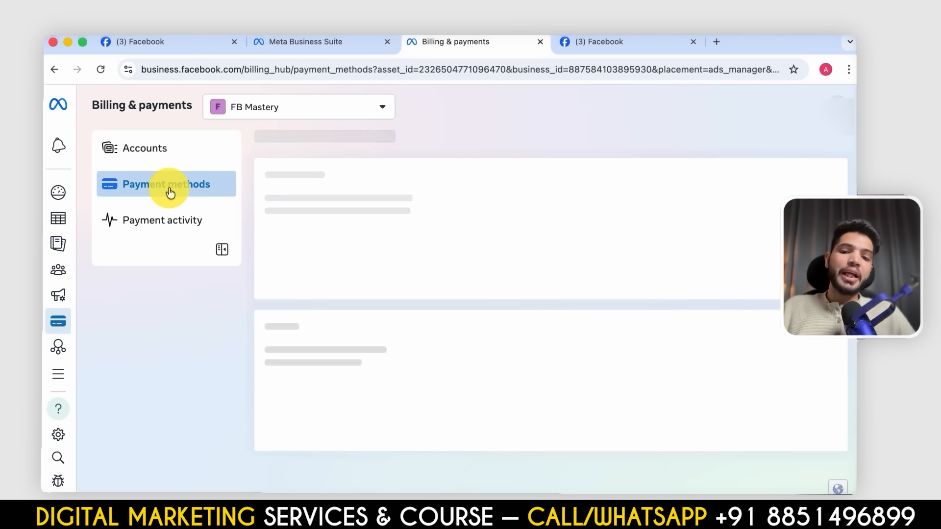
{"action": "scroll", "coordinate": [539, 390], "scroll_direction": "down", "scroll_amount": 3}
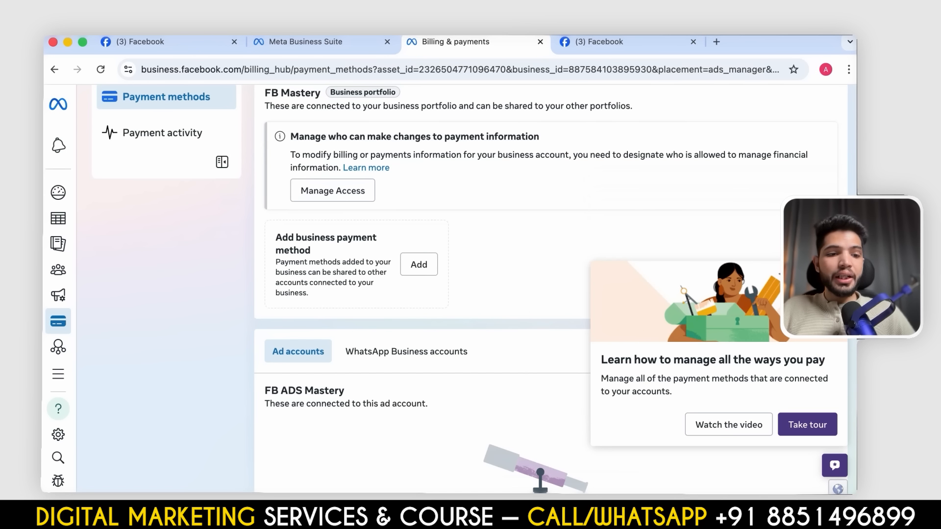
{"action": "left_click", "coordinate": [834, 274]}
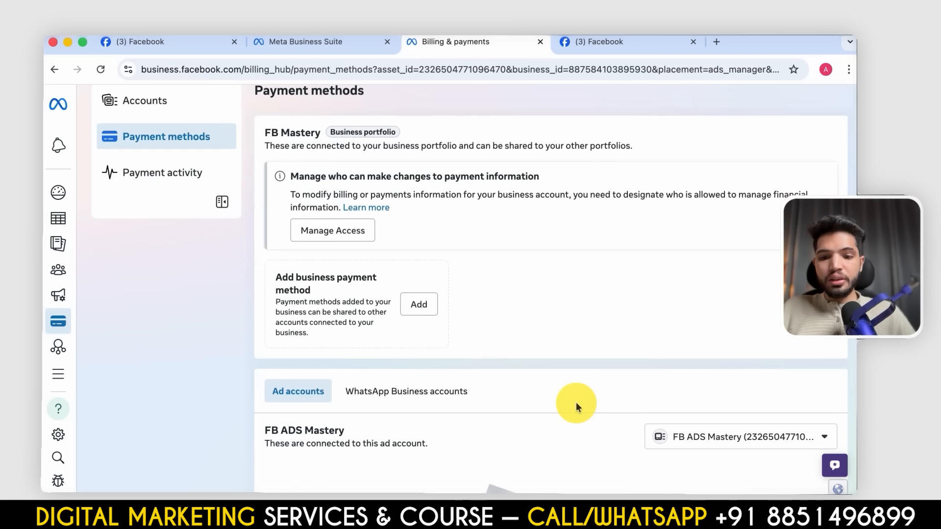
{"action": "scroll", "coordinate": [578, 407], "scroll_direction": "down", "scroll_amount": 5}
- Start adding UPI as the FB ADS Mastery ad account's payment method, continue to the Add funds stage, and close it without paying
{"action": "left_click", "coordinate": [544, 456]}
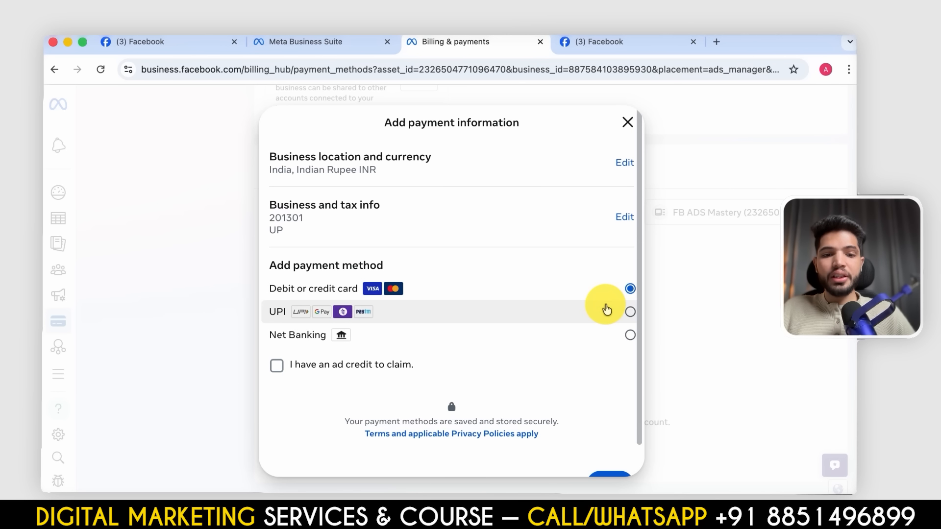
{"action": "left_click", "coordinate": [606, 311]}
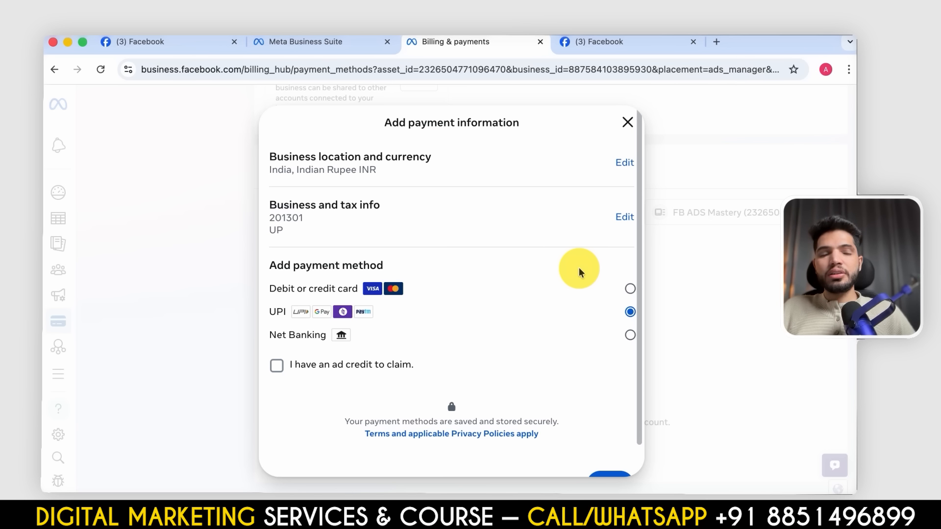
{"action": "scroll", "coordinate": [598, 405], "scroll_direction": "down", "scroll_amount": 2}
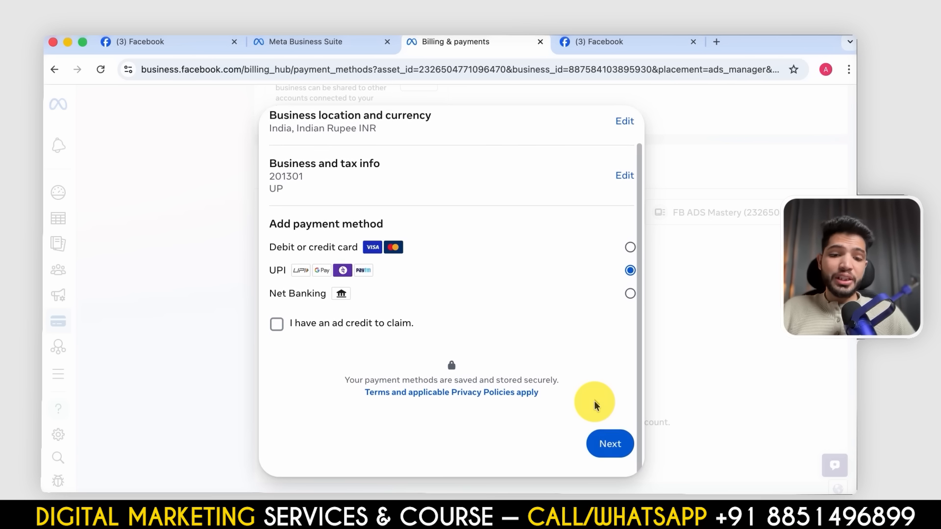
{"action": "left_click", "coordinate": [613, 453]}
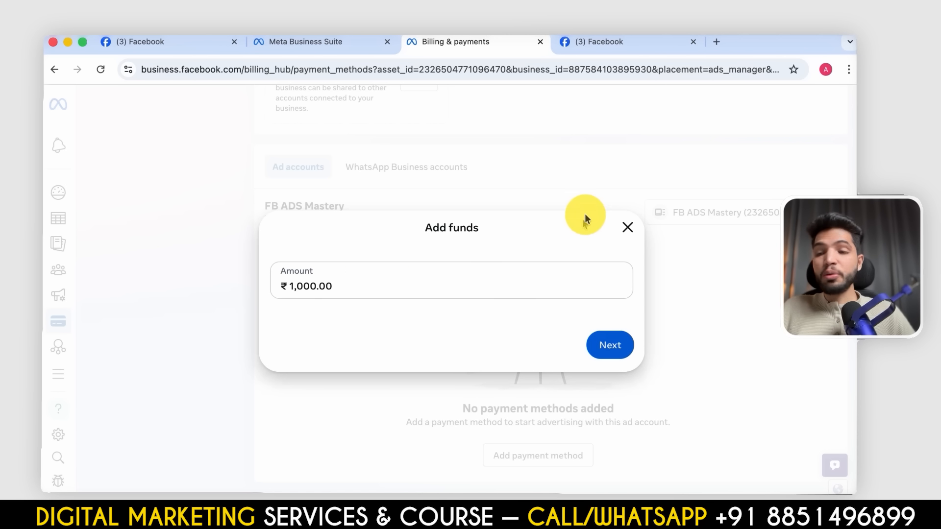
{"action": "left_click", "coordinate": [628, 228]}
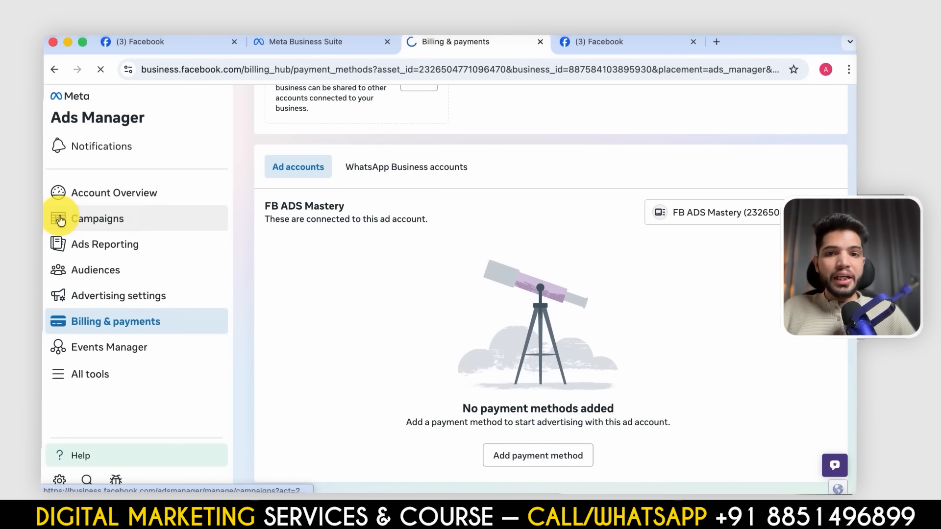
- Open the Campaigns view of the FB ADS Mastery account and dismiss the hidden total results notice
{"action": "left_click", "coordinate": [59, 216]}
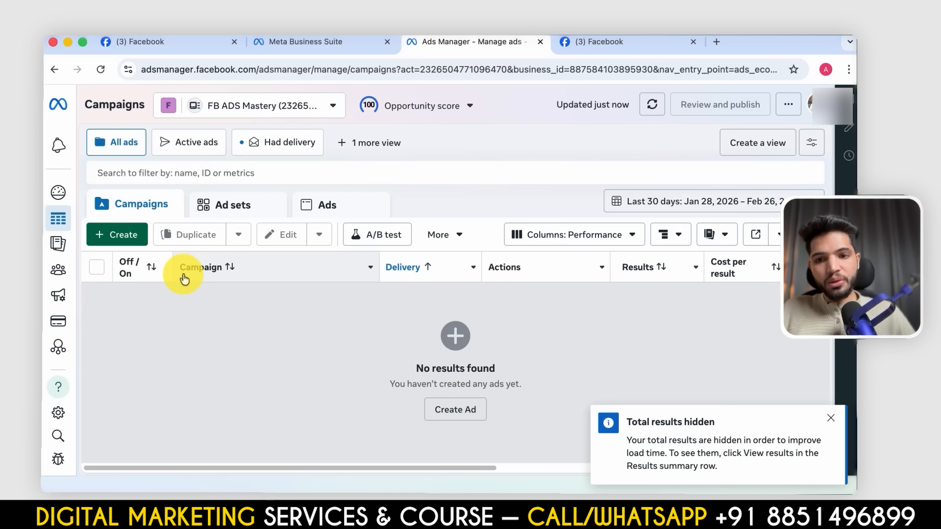
{"action": "left_click", "coordinate": [831, 417]}
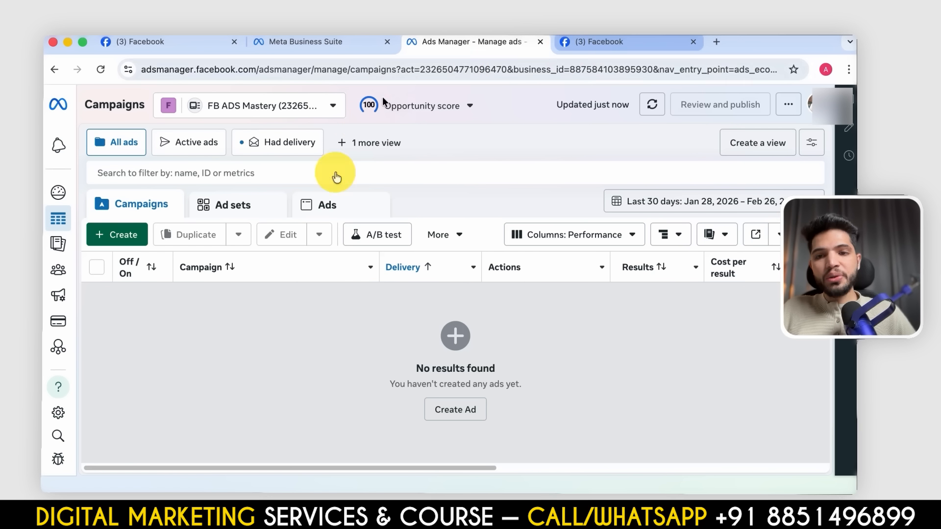
- Go to the People settings of the FB Mastery portfolio and start an invitation with the team member's email address
{"action": "left_click", "coordinate": [337, 48]}
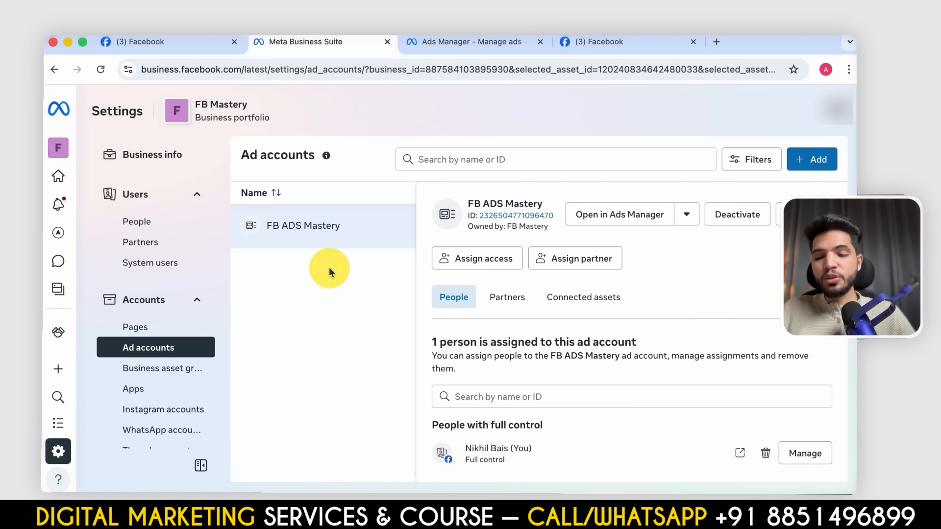
{"action": "left_click", "coordinate": [153, 224]}
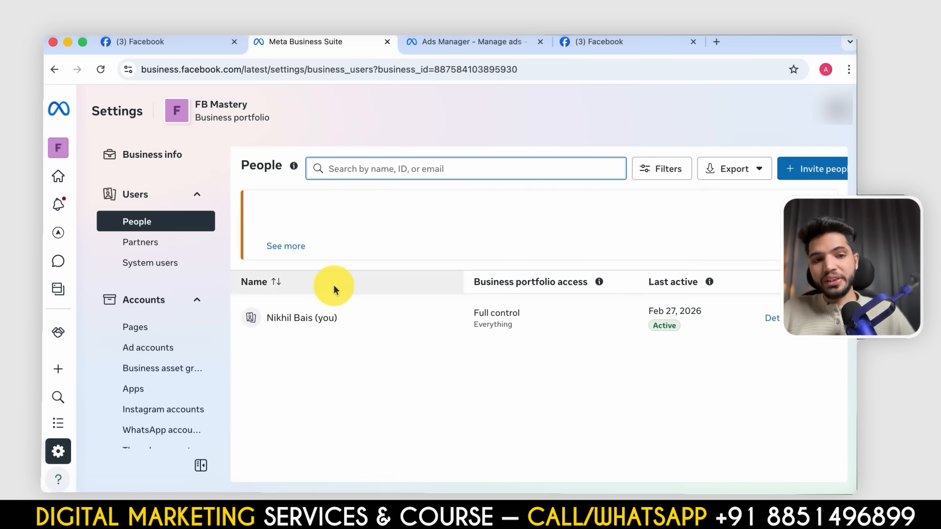
{"action": "scroll", "coordinate": [124, 315], "scroll_direction": "down", "scroll_amount": 3}
{"action": "scroll", "coordinate": [122, 323], "scroll_direction": "up", "scroll_amount": 4}
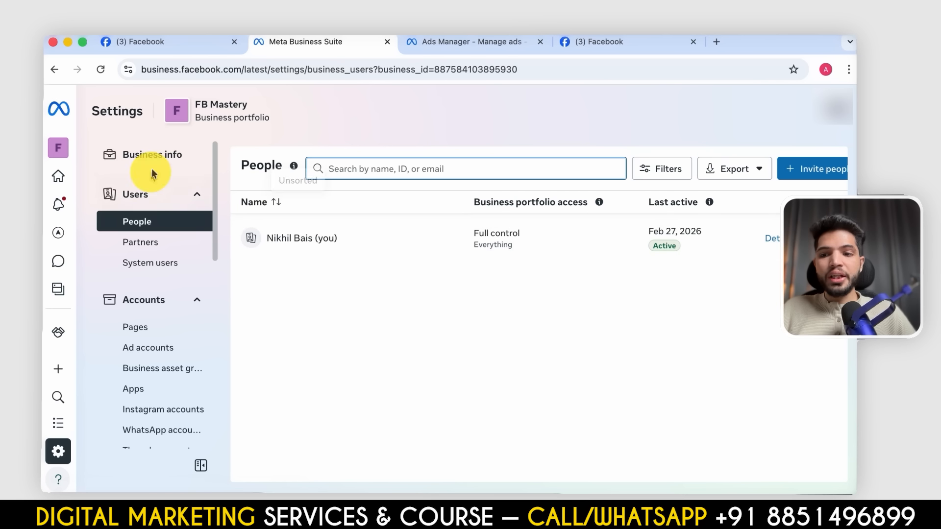
{"action": "left_click", "coordinate": [804, 168]}
{"action": "left_click", "coordinate": [393, 214]}
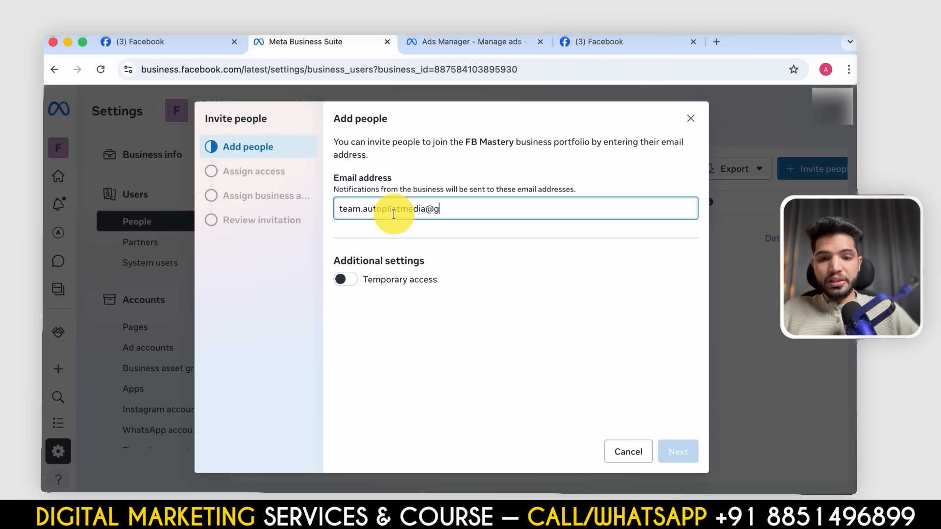
{"action": "key", "text": "Return"}
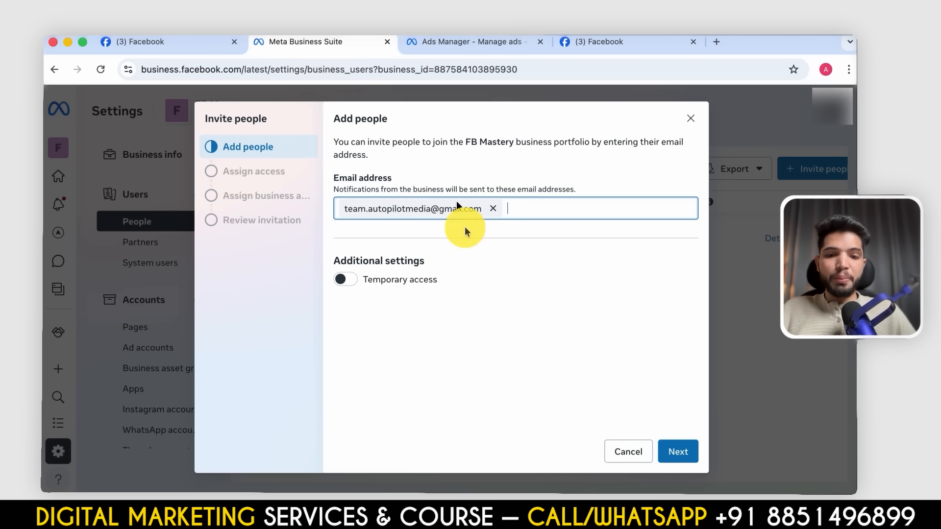
- Try the temporary access option for the invited person and turn it off again
{"action": "left_click", "coordinate": [692, 464]}
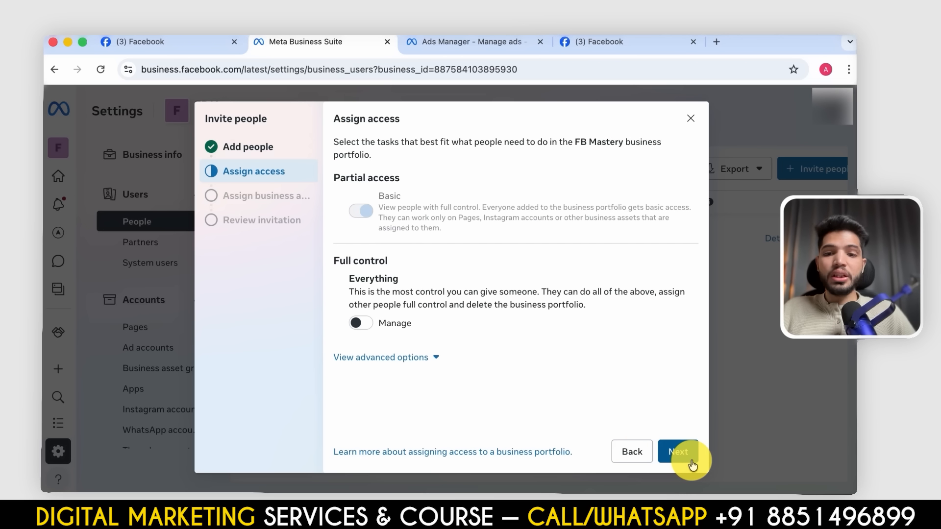
{"action": "left_click", "coordinate": [633, 453]}
{"action": "left_click", "coordinate": [359, 283]}
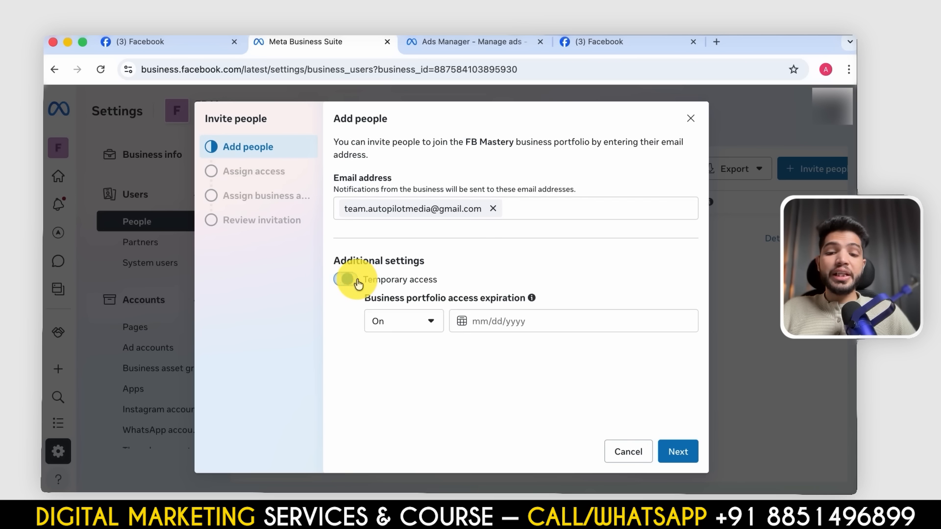
{"action": "left_click", "coordinate": [352, 283]}
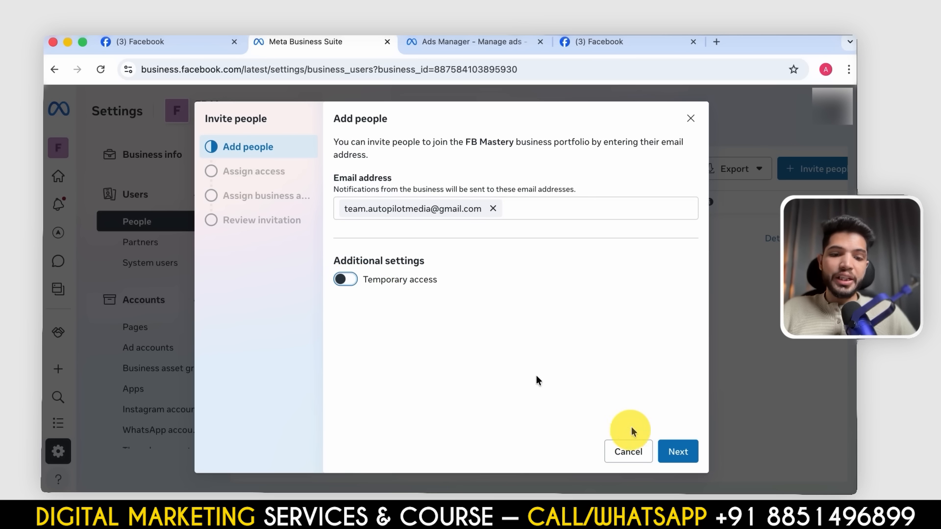
- Give the invited person full control of the FB Mastery portfolio by enabling Manage for Everything, after expanding the advanced finance options
{"action": "left_click", "coordinate": [677, 451]}
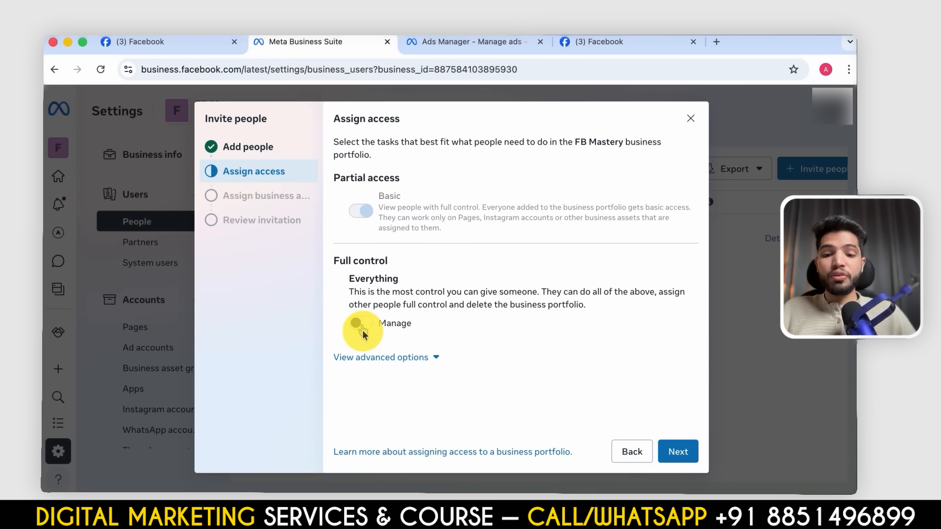
{"action": "left_click", "coordinate": [381, 361]}
{"action": "scroll", "coordinate": [368, 357], "scroll_direction": "down", "scroll_amount": 1}
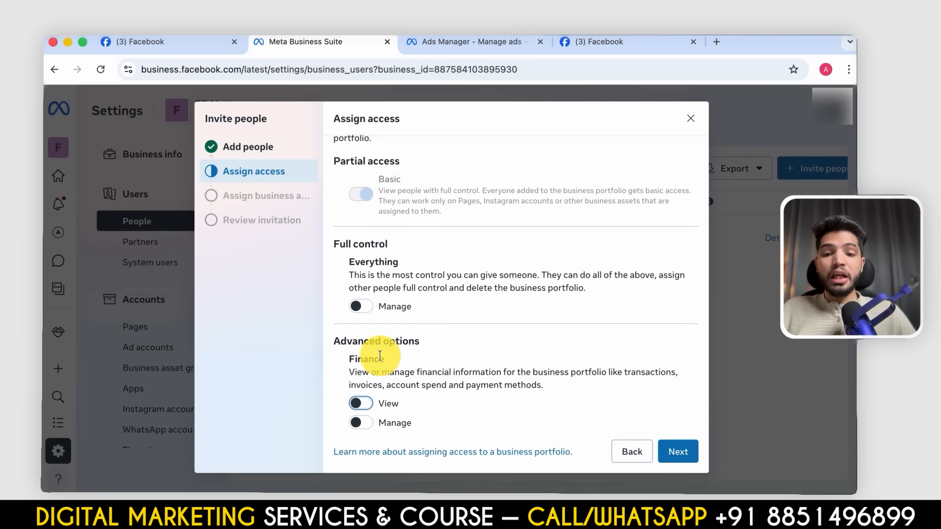
{"action": "left_click", "coordinate": [352, 307]}
{"action": "scroll", "coordinate": [657, 444], "scroll_direction": "down", "scroll_amount": 2}
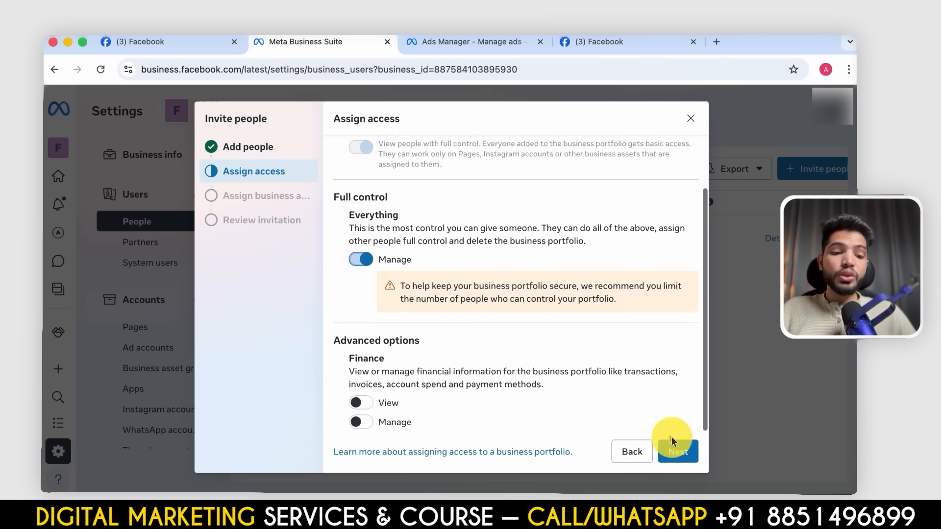
{"action": "left_click", "coordinate": [678, 452]}
- Select the FB Ads Mastery Page and the FB ADS Mastery ad account as assets, and grant full control of the ad account
{"action": "left_click", "coordinate": [437, 185]}
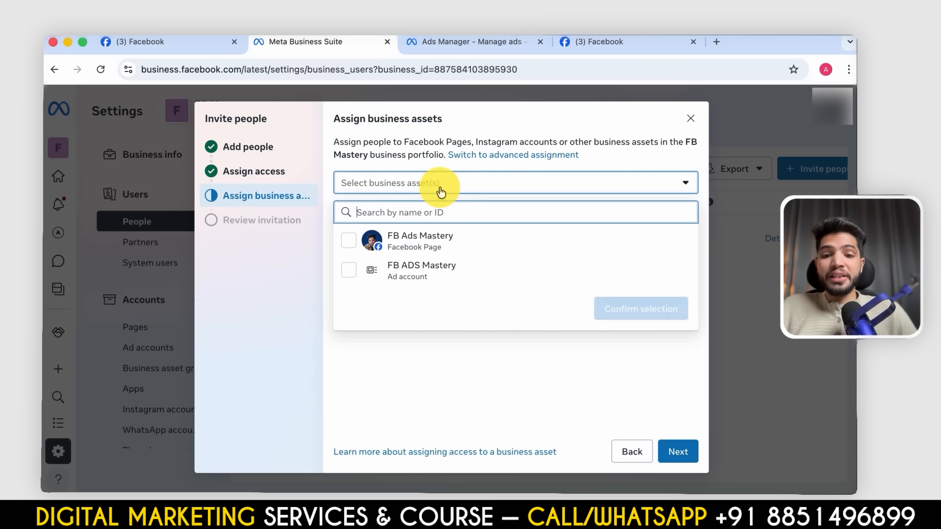
{"action": "left_click", "coordinate": [348, 241]}
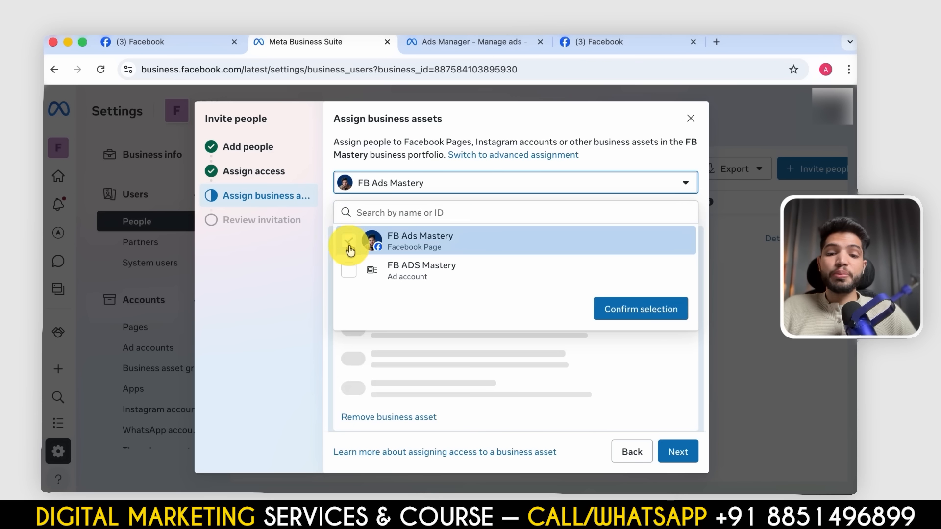
{"action": "left_click", "coordinate": [350, 270]}
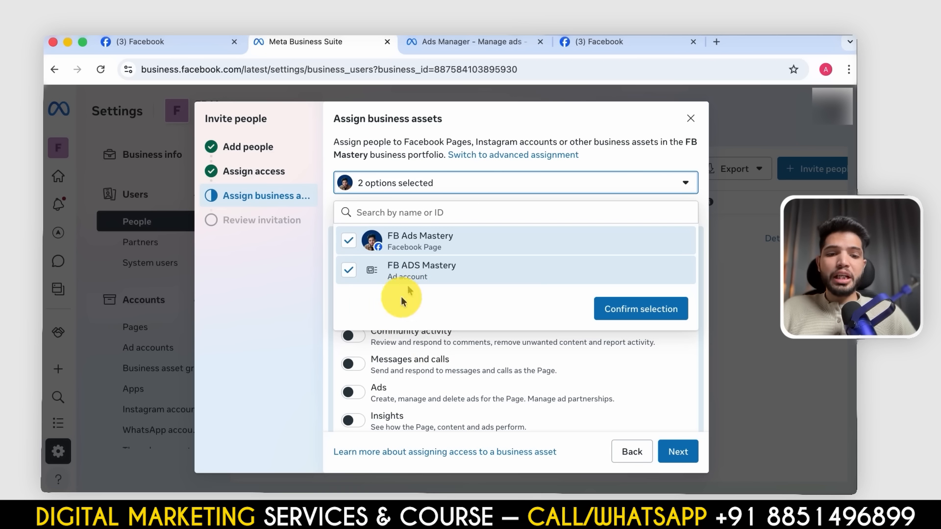
{"action": "left_click", "coordinate": [608, 314]}
{"action": "scroll", "coordinate": [499, 357], "scroll_direction": "down", "scroll_amount": 10}
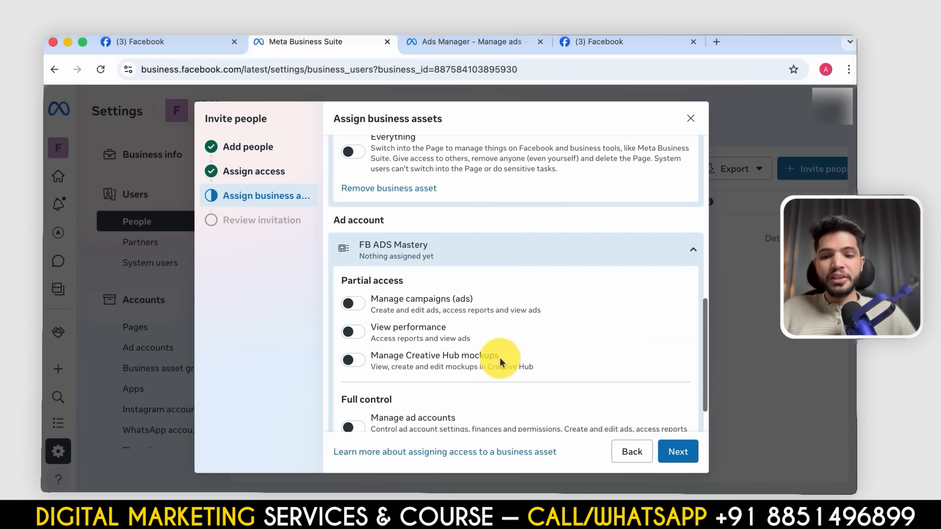
{"action": "left_click", "coordinate": [350, 378]}
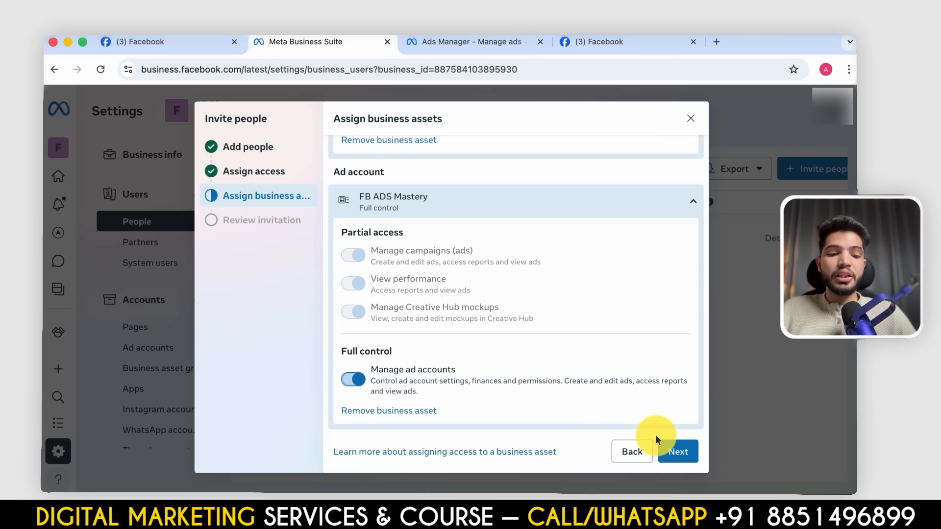
- Proceed to the invitation review, send the invitation to join the FB Mastery portfolio, and close the dialog
{"action": "left_click", "coordinate": [674, 452]}
{"action": "left_click", "coordinate": [599, 274]}
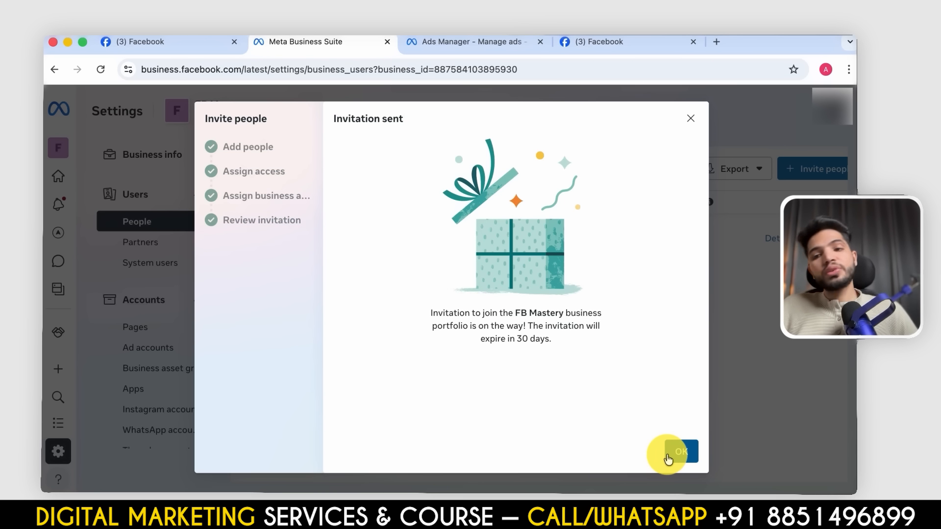
{"action": "left_click", "coordinate": [679, 452]}
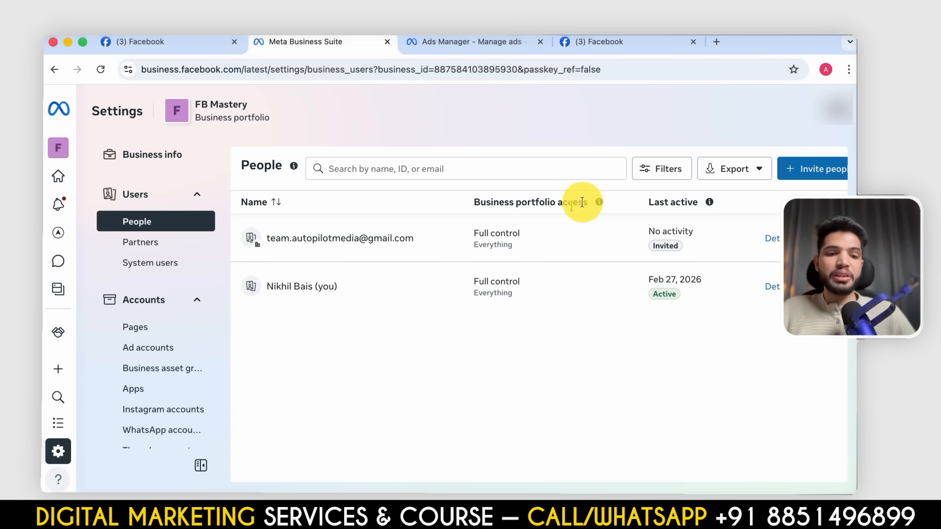
{"action": "left_click", "coordinate": [599, 201]}
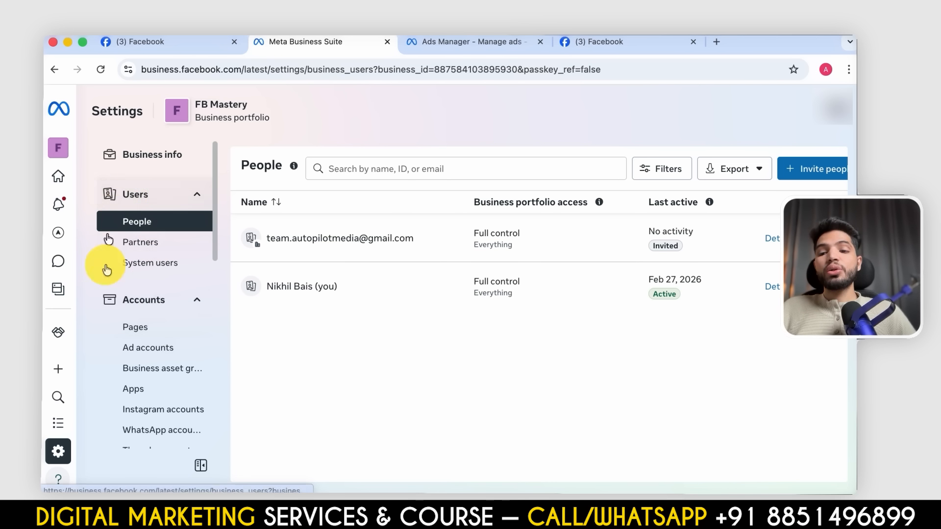
{"action": "scroll", "coordinate": [208, 372], "scroll_direction": "down", "scroll_amount": 10}
{"action": "scroll", "coordinate": [197, 338], "scroll_direction": "up", "scroll_amount": 10}
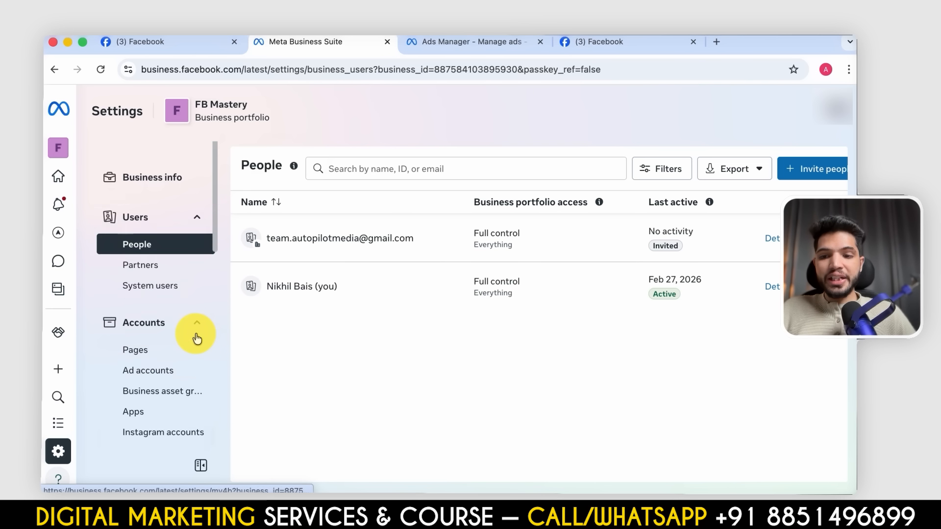
{"action": "scroll", "coordinate": [196, 338], "scroll_direction": "down", "scroll_amount": 5}
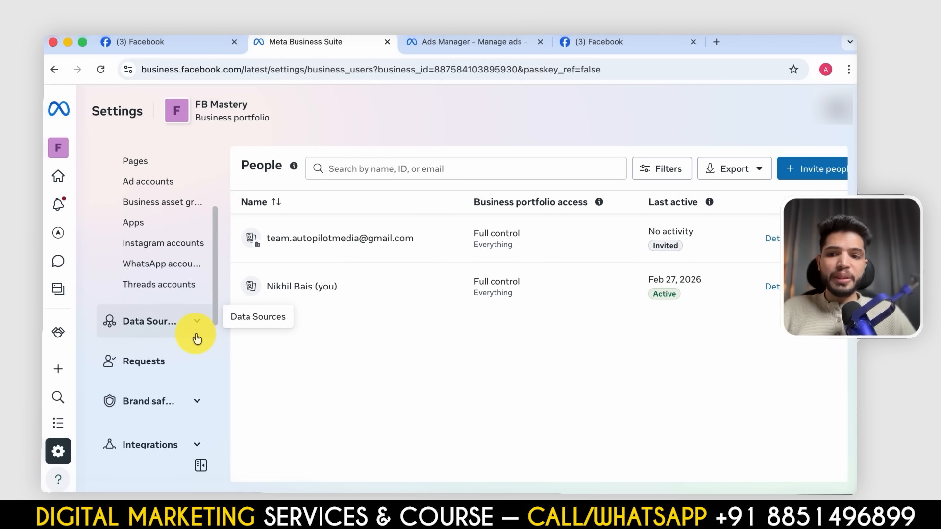
{"action": "scroll", "coordinate": [147, 289], "scroll_direction": "up", "scroll_amount": 5}
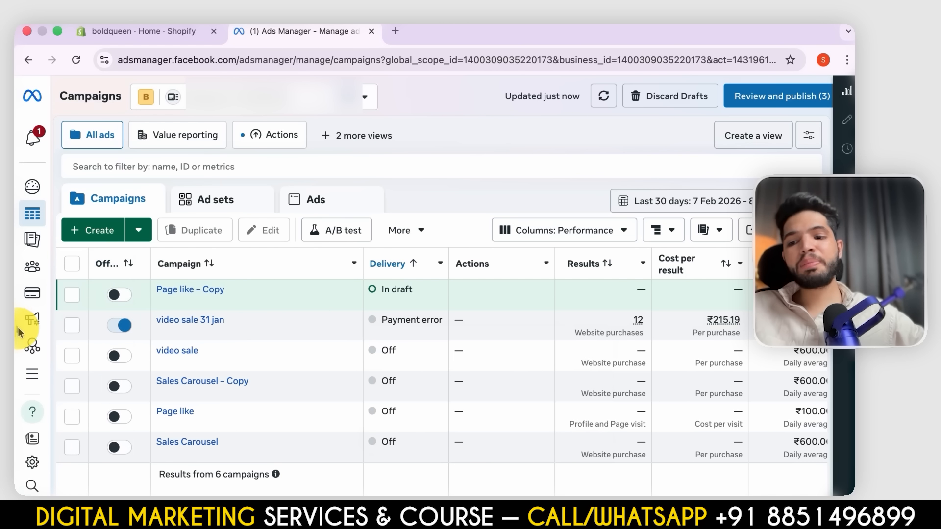
- Open Events Manager, examine the data source types that can be connected, and close the dialog without choosing one
{"action": "mouse_move", "coordinate": [109, 338]}
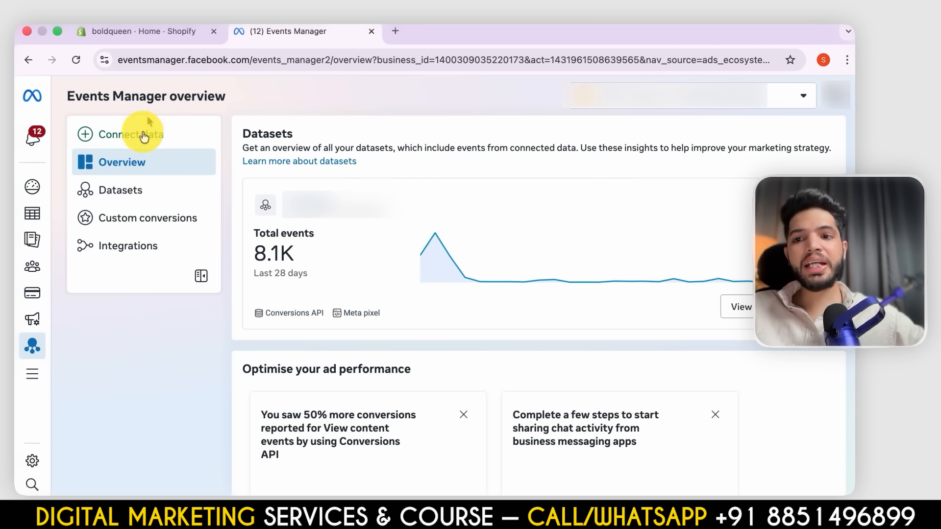
{"action": "left_click", "coordinate": [140, 135]}
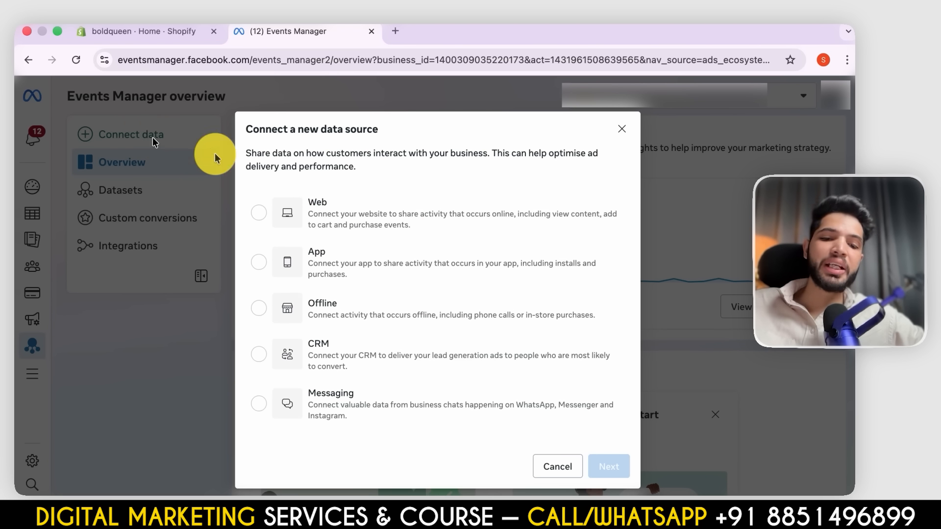
{"action": "left_click", "coordinate": [622, 137]}
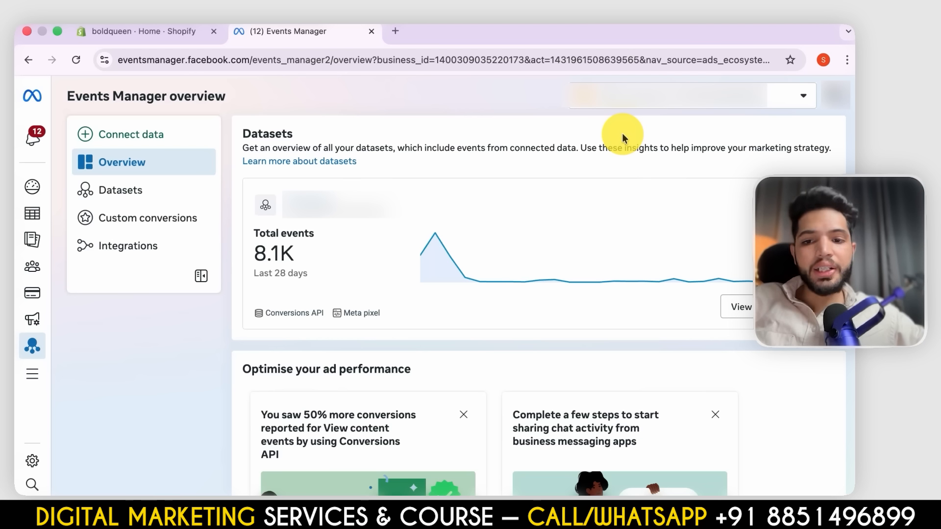
- Start connecting a Web data source in Events Manager and check which existing datasets are available for it
{"action": "left_click", "coordinate": [132, 134]}
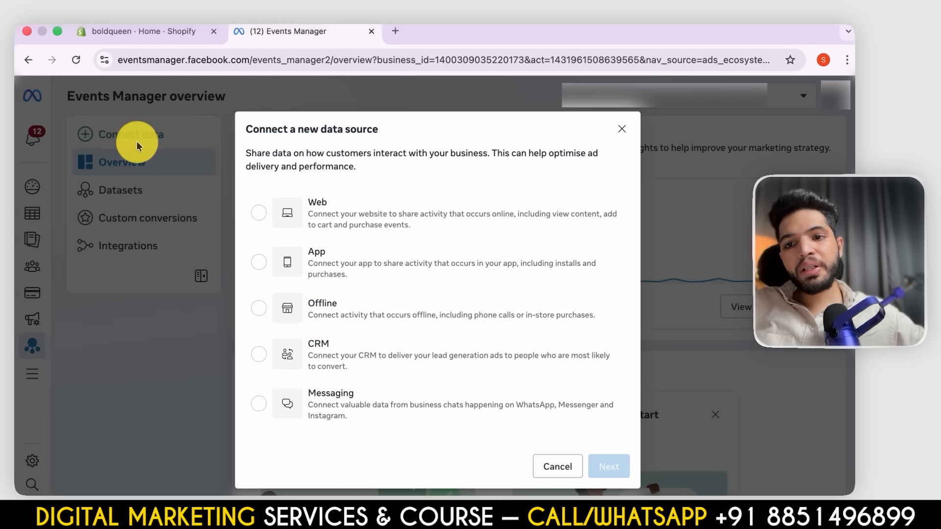
{"action": "left_click", "coordinate": [622, 129]}
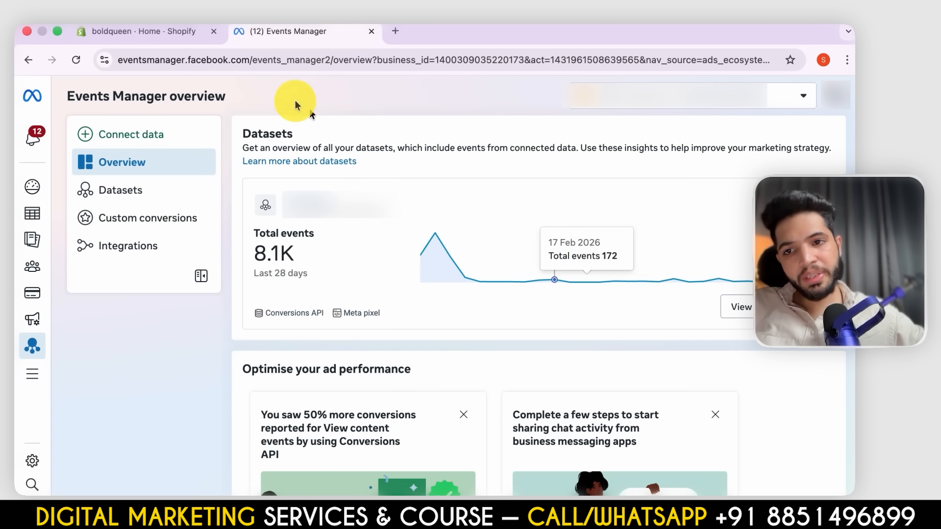
{"action": "left_click", "coordinate": [148, 133]}
{"action": "left_click", "coordinate": [280, 212]}
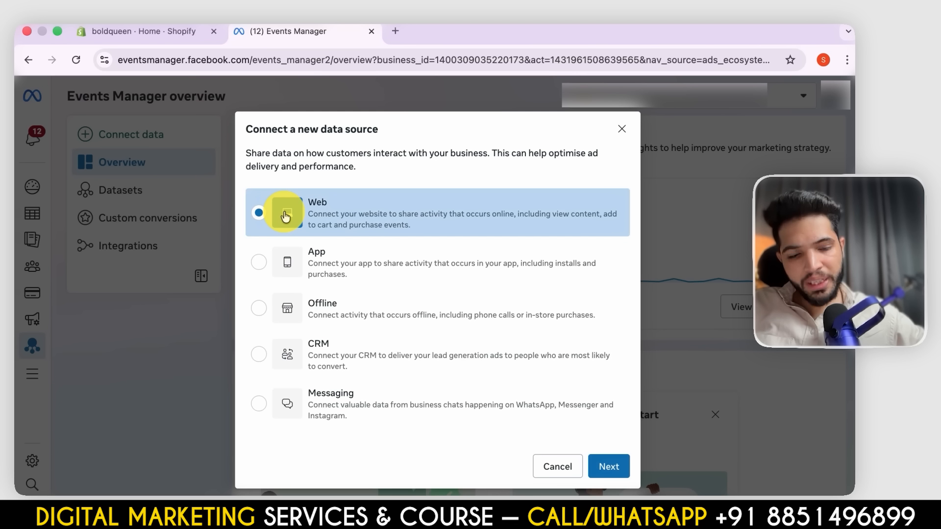
{"action": "left_click", "coordinate": [600, 468]}
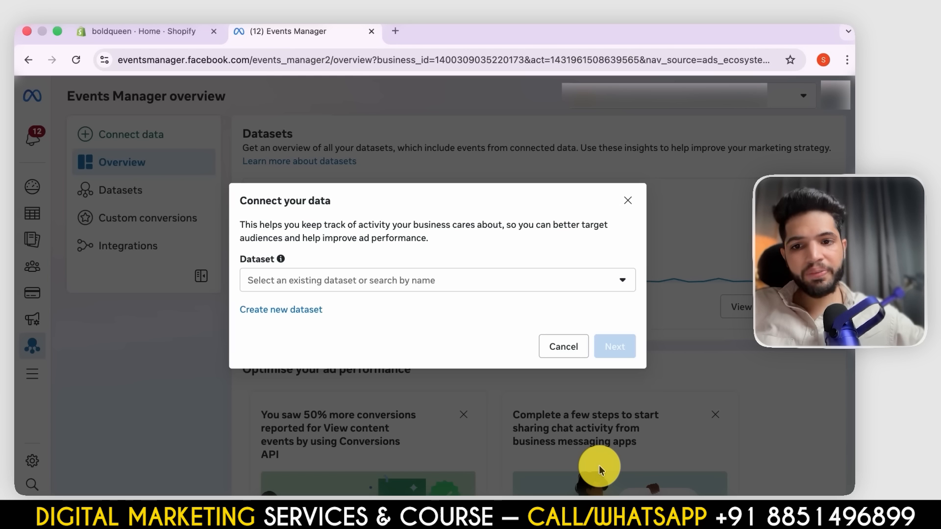
{"action": "left_click", "coordinate": [452, 287]}
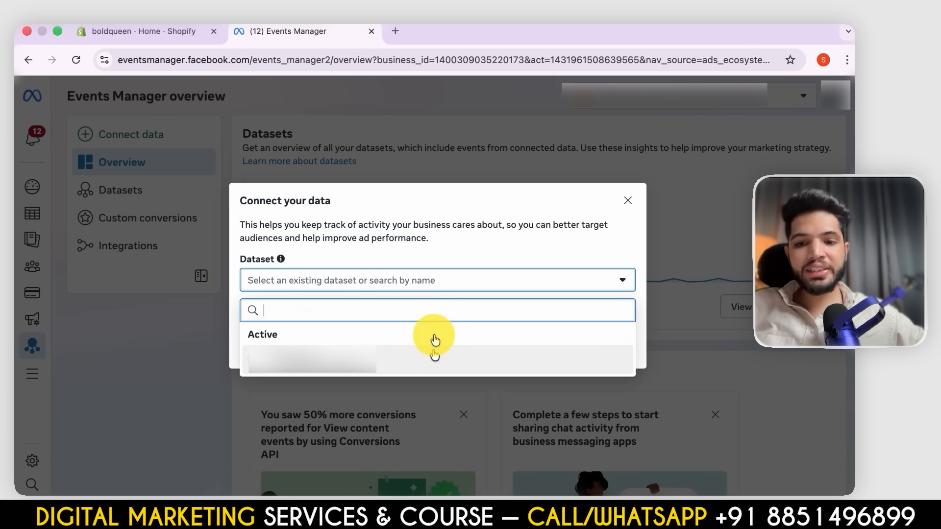
{"action": "left_click", "coordinate": [397, 280]}
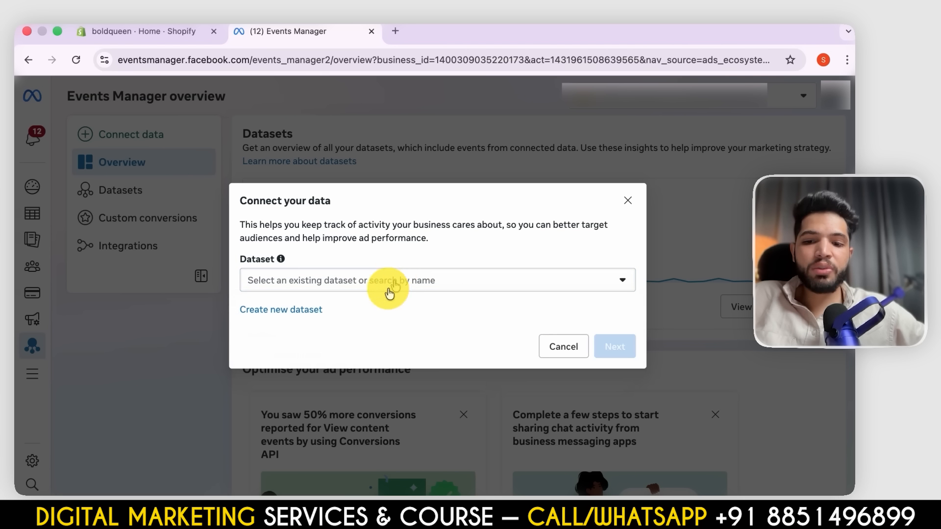
- Start creating a new dataset named Test 123 and view the optional categories without choosing any
{"action": "left_click", "coordinate": [311, 310]}
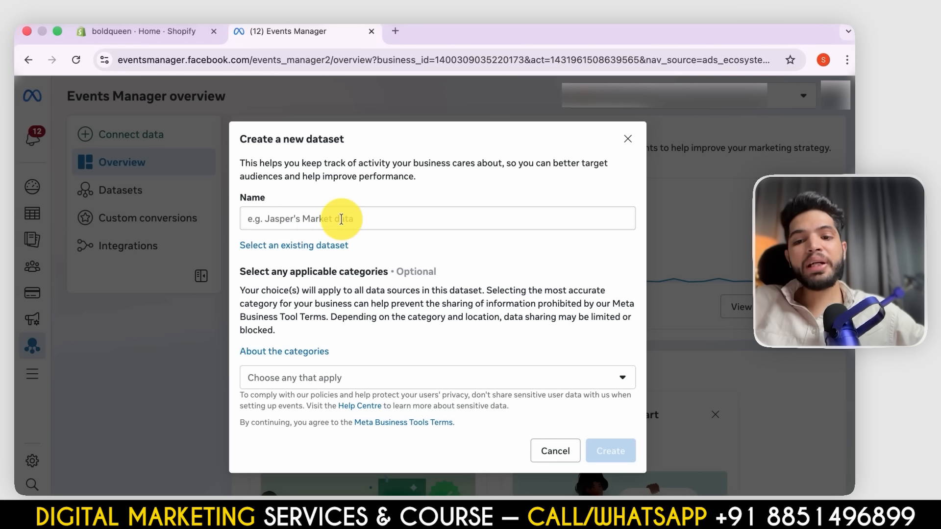
{"action": "left_click", "coordinate": [341, 219]}
{"action": "type", "text": "Test 123"}
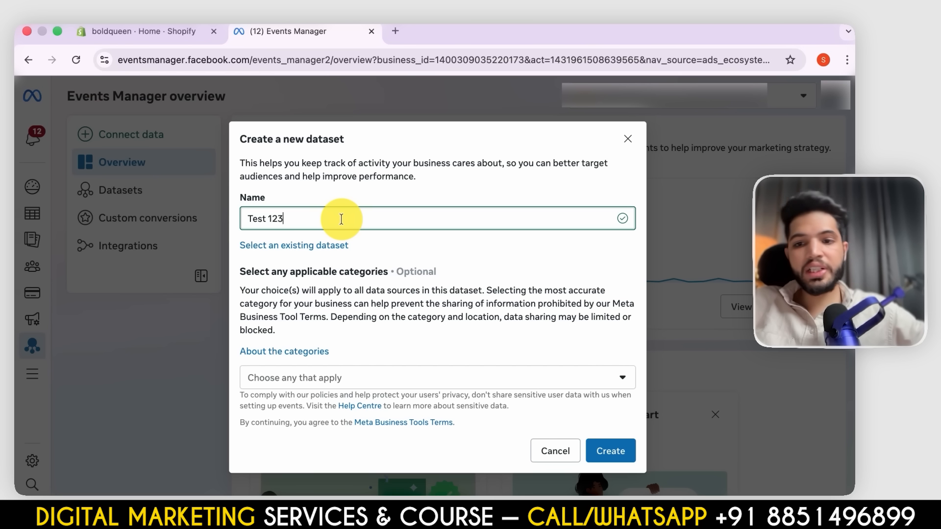
{"action": "left_click", "coordinate": [415, 373]}
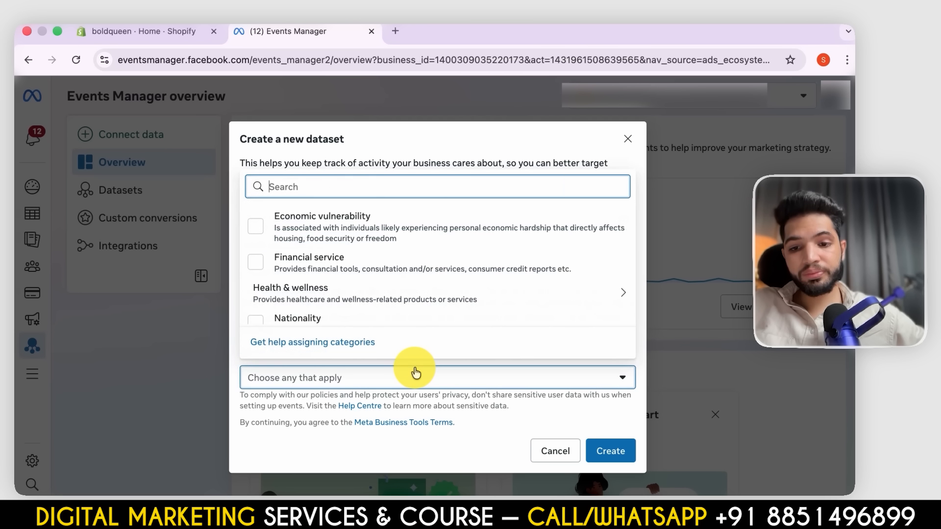
{"action": "left_click", "coordinate": [424, 375]}
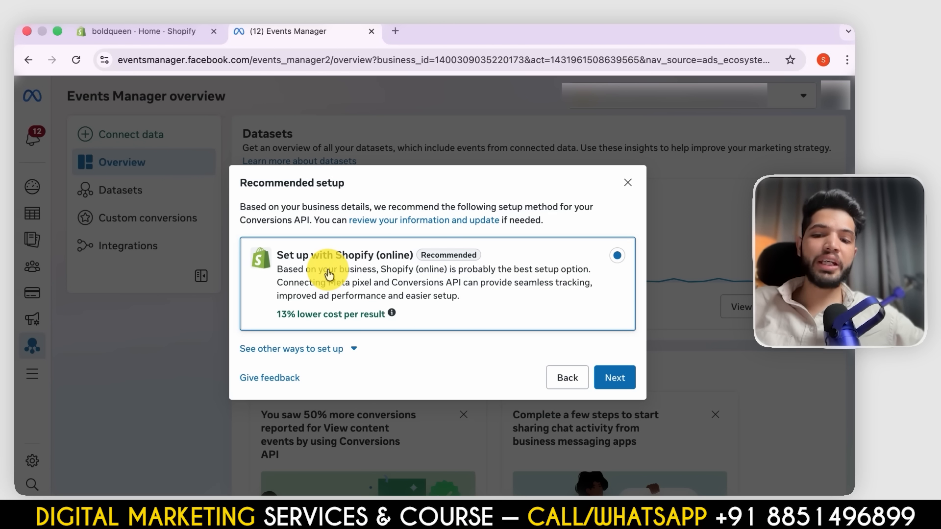
- Choose the partner integration setup method instead of the recommended one, and look through the list of partner platforms
{"action": "left_click", "coordinate": [321, 350]}
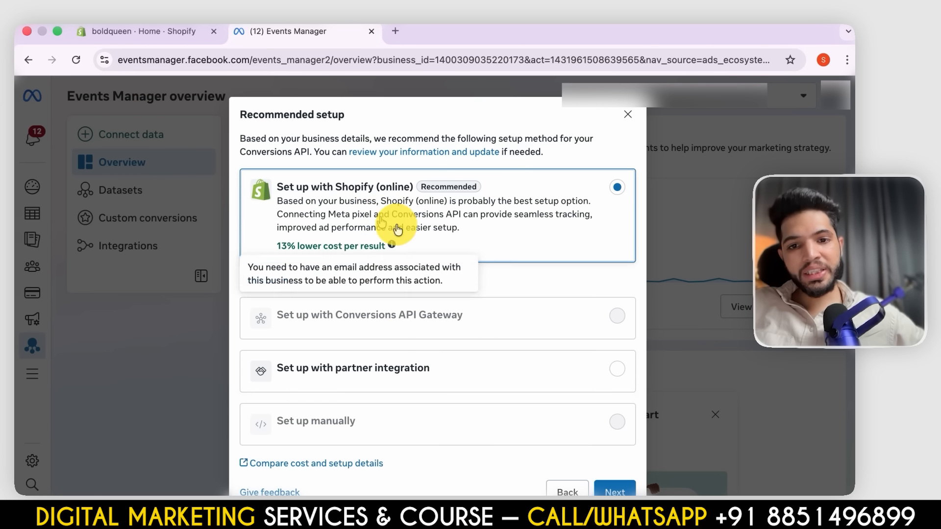
{"action": "left_click", "coordinate": [612, 377]}
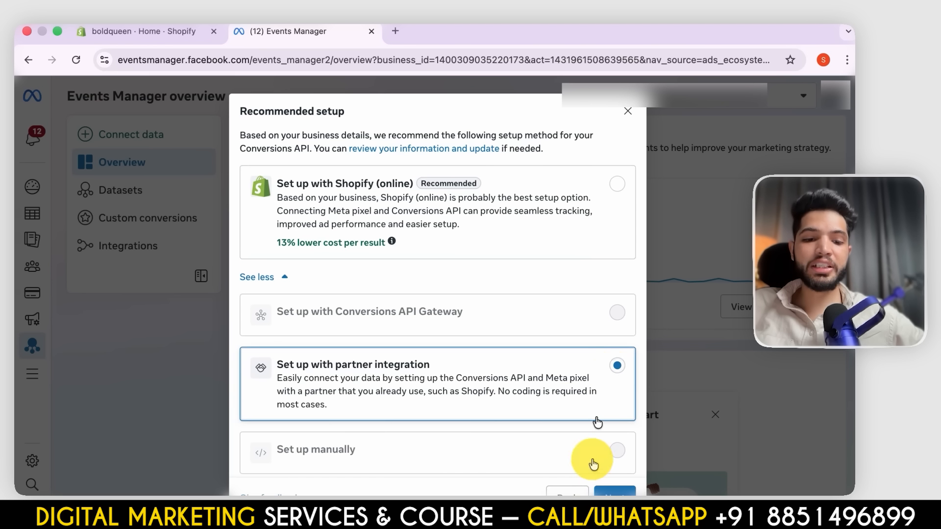
{"action": "left_click", "coordinate": [610, 491]}
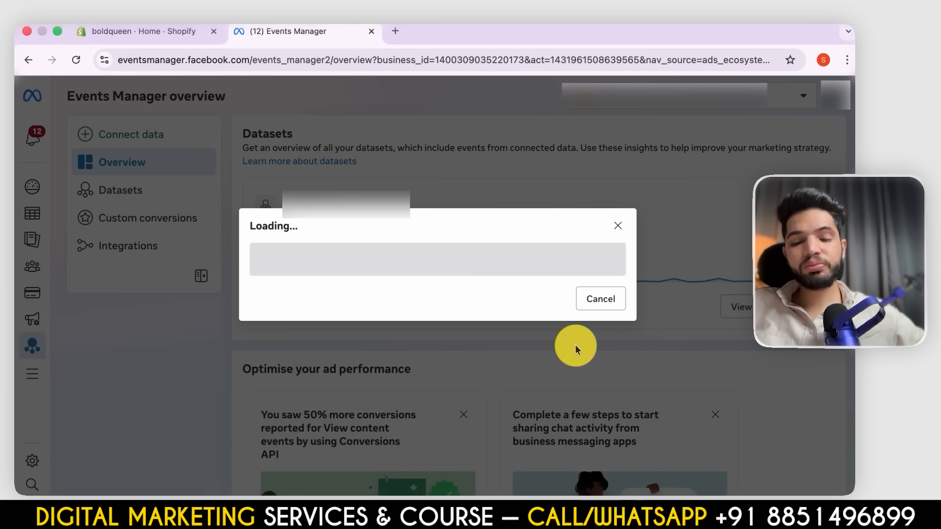
{"action": "scroll", "coordinate": [576, 349], "scroll_direction": "down", "scroll_amount": 2}
{"action": "scroll", "coordinate": [577, 349], "scroll_direction": "up", "scroll_amount": 1}
{"action": "scroll", "coordinate": [577, 351], "scroll_direction": "down", "scroll_amount": 5}
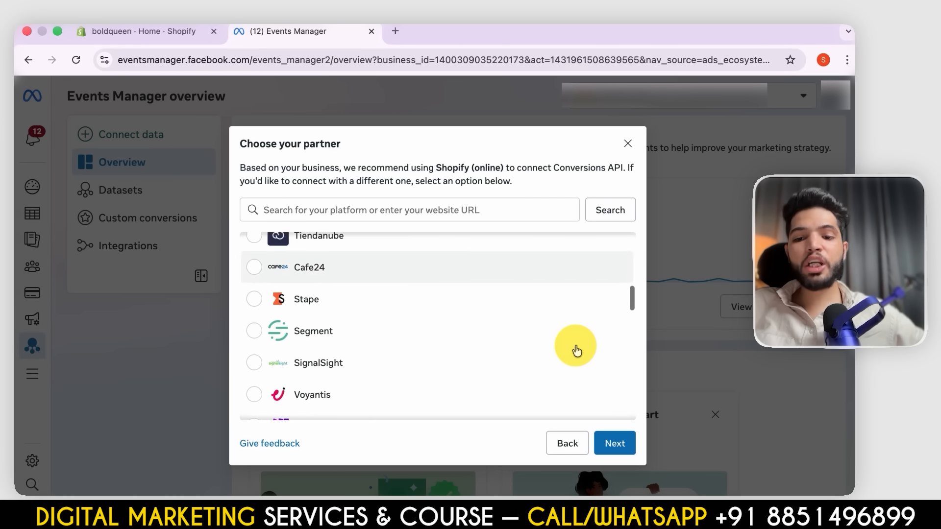
{"action": "scroll", "coordinate": [574, 347], "scroll_direction": "down", "scroll_amount": 10}
{"action": "scroll", "coordinate": [470, 275], "scroll_direction": "up", "scroll_amount": 20}
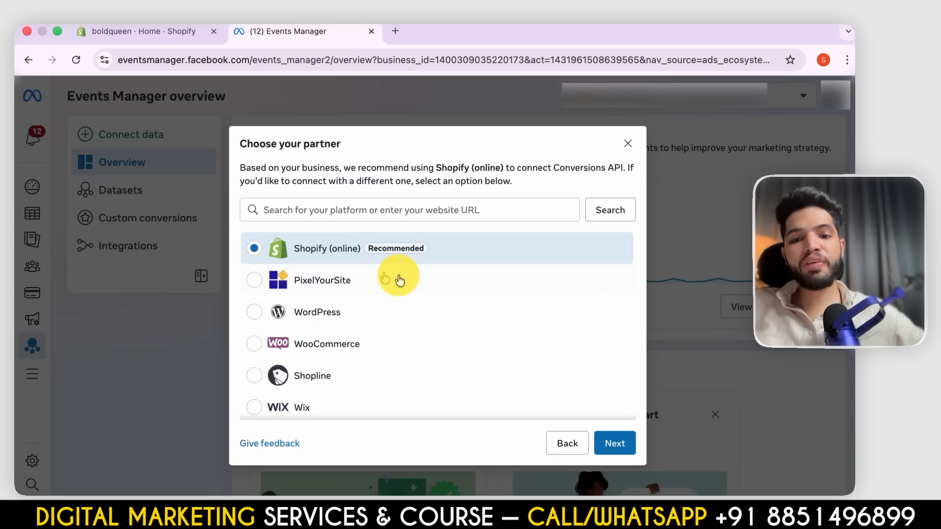
- Continue with Shopify (online) as the partner and open the boldqueen store's Facebook & Instagram app in Shopify
{"action": "left_click", "coordinate": [608, 455]}
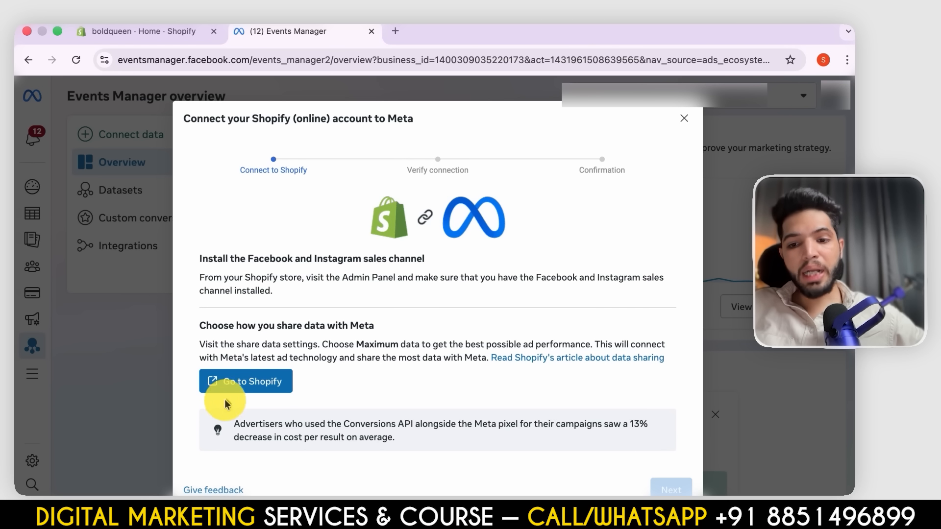
{"action": "left_click", "coordinate": [243, 387]}
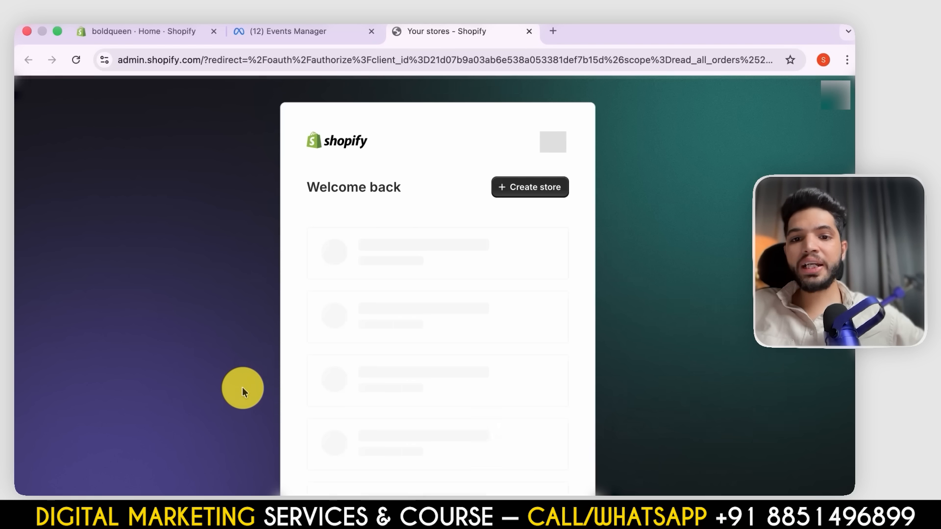
{"action": "left_click", "coordinate": [454, 366]}
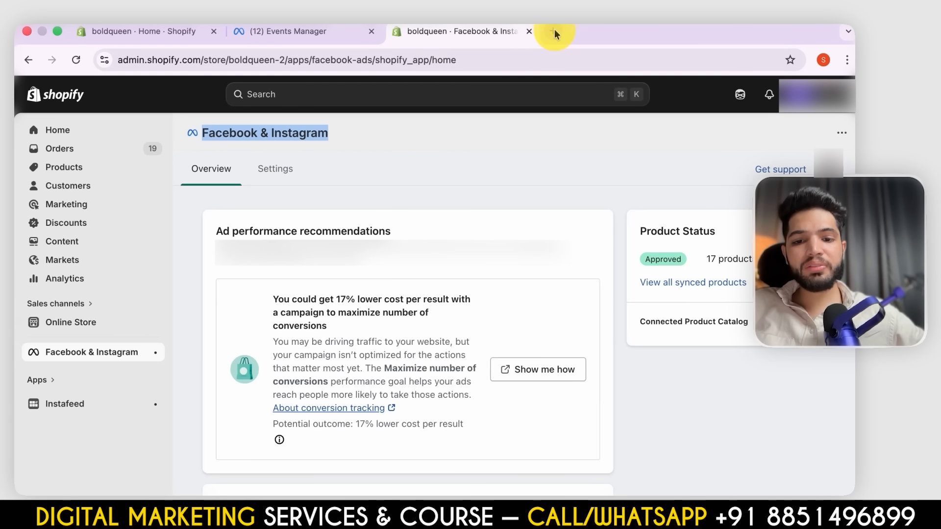
- Search Google for "facebook and instagram shopify app" in a new browser tab and open its Shopify App Store listing
{"action": "left_click", "coordinate": [555, 29]}
{"action": "type", "text": "ad"}
{"action": "key", "text": "BackSpace"}
{"action": "key", "text": "BackSpace"}
{"action": "key", "text": "BackSpace"}
{"action": "type", "text": "facebook and ins"}
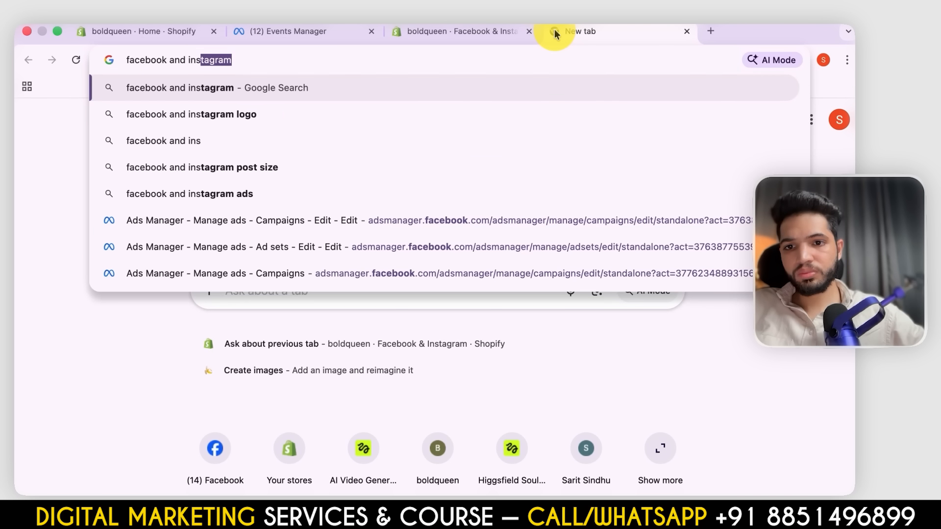
{"action": "type", "text": "tagram sh"}
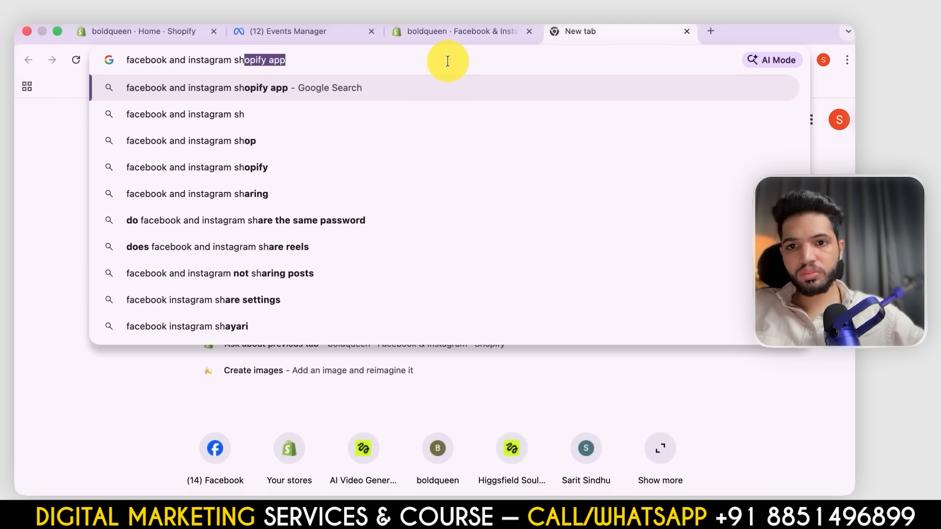
{"action": "key", "text": "Return"}
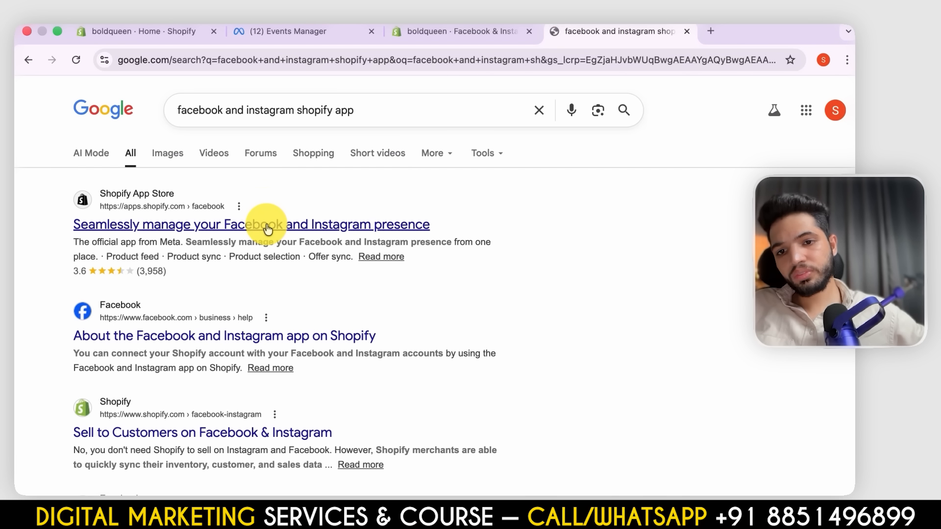
{"action": "left_click", "coordinate": [267, 225]}
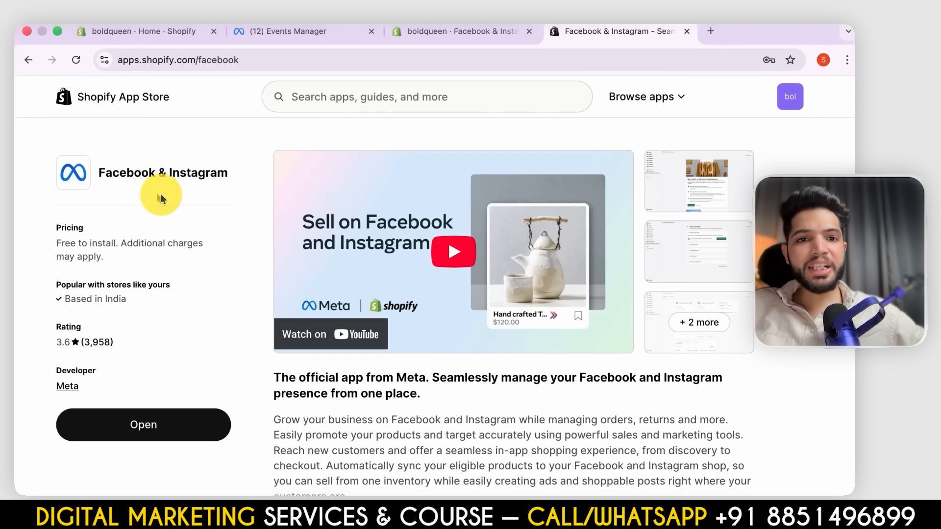
- Open the Facebook & Instagram app in the store and examine its overview, data sharing, tracked dataset and catalog settings
{"action": "left_click", "coordinate": [165, 427]}
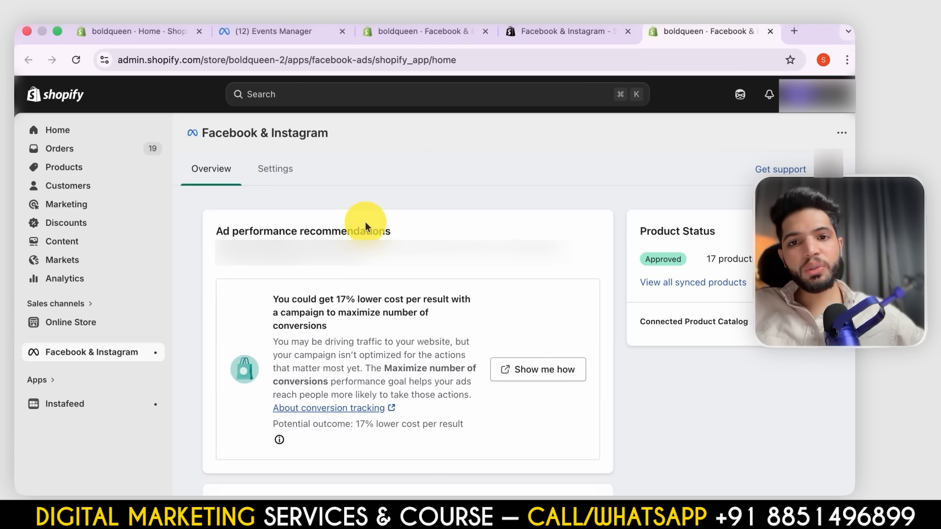
{"action": "scroll", "coordinate": [435, 374], "scroll_direction": "down", "scroll_amount": 5}
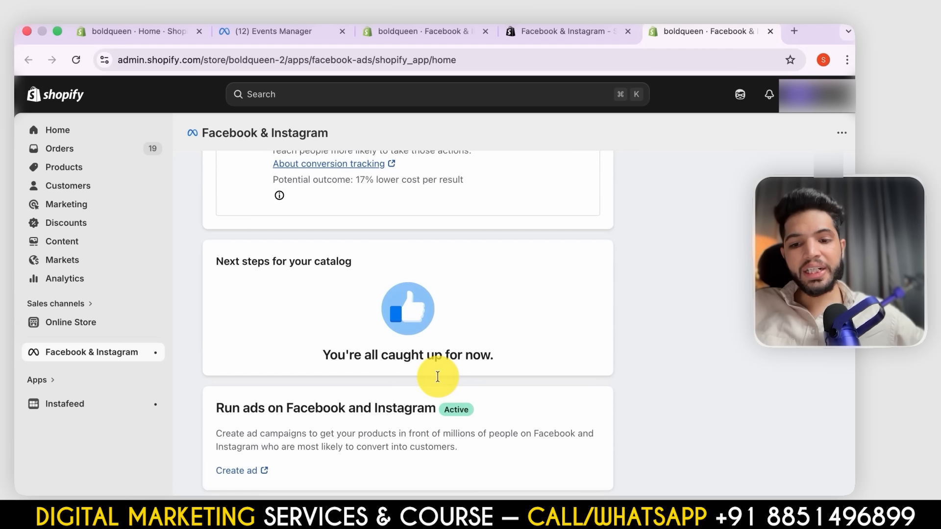
{"action": "scroll", "coordinate": [399, 294], "scroll_direction": "up", "scroll_amount": 5}
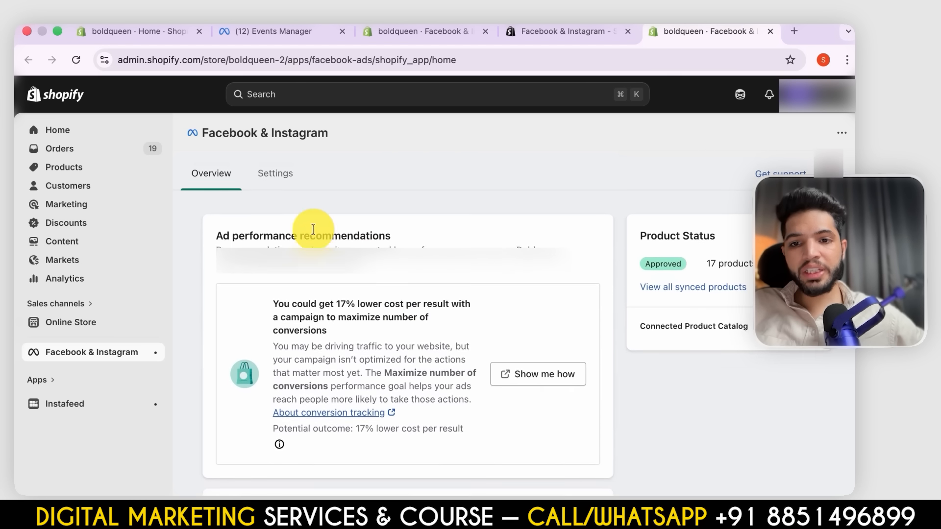
{"action": "left_click", "coordinate": [275, 175]}
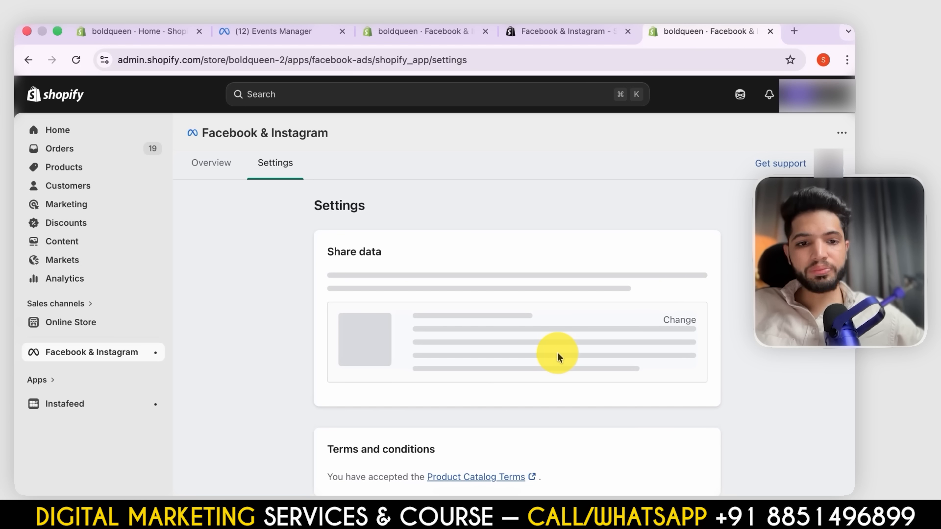
{"action": "scroll", "coordinate": [514, 322], "scroll_direction": "down", "scroll_amount": 8}
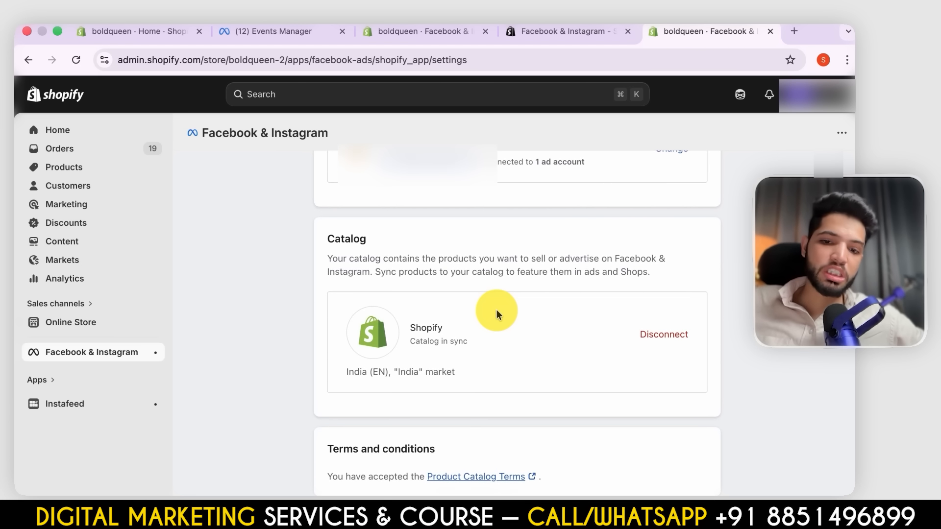
{"action": "scroll", "coordinate": [496, 312], "scroll_direction": "up", "scroll_amount": 4}
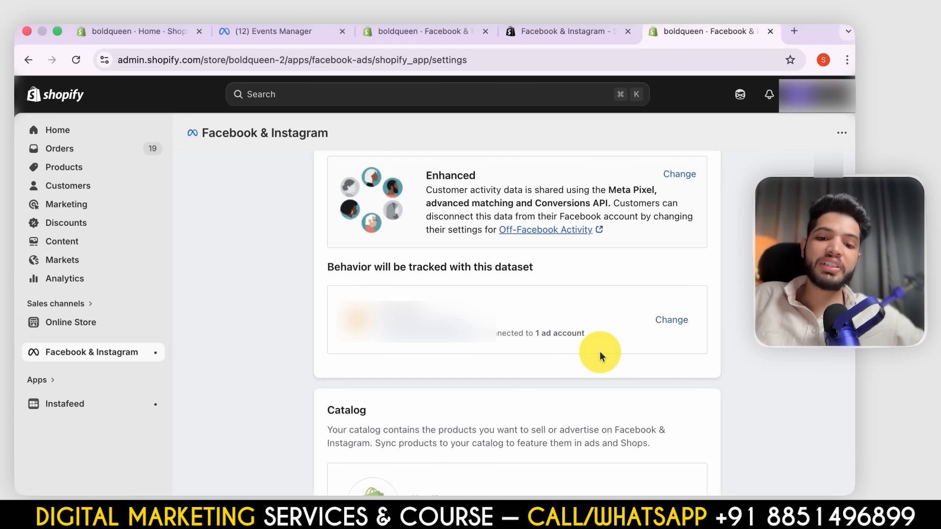
{"action": "scroll", "coordinate": [599, 351], "scroll_direction": "down", "scroll_amount": 3}
{"action": "scroll", "coordinate": [460, 328], "scroll_direction": "up", "scroll_amount": 1}
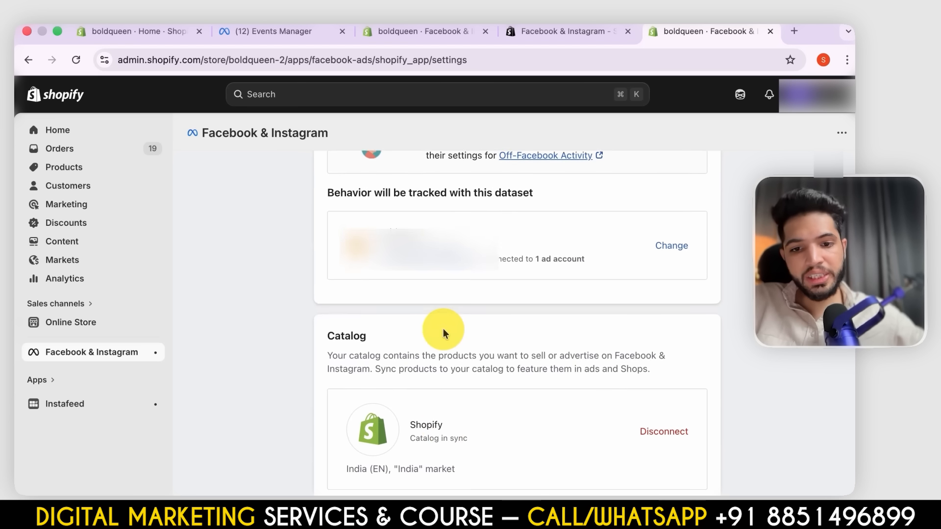
{"action": "scroll", "coordinate": [443, 334], "scroll_direction": "up", "scroll_amount": 5}
- Return to Events Manager, close the Shopify connection dialog, and review the dataset's overview, dismissing the connected catalogues tip
{"action": "left_click", "coordinate": [278, 31]}
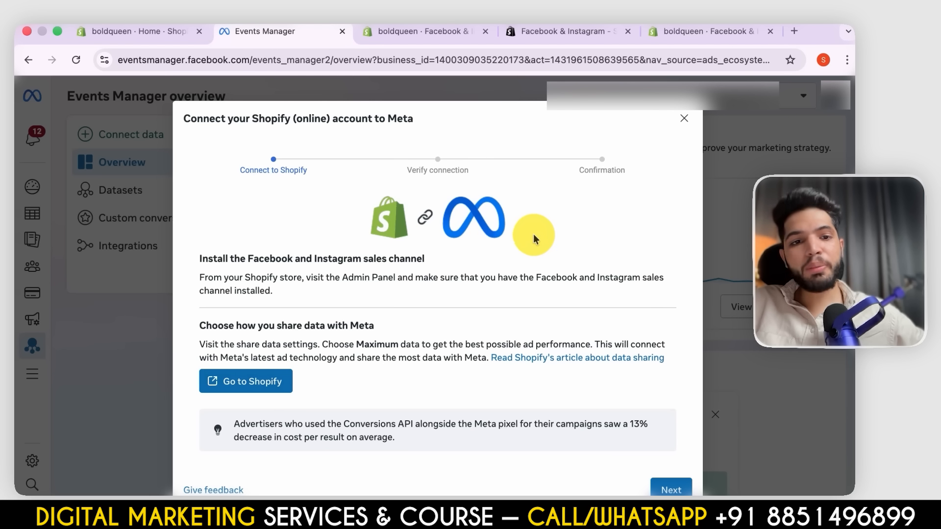
{"action": "left_click", "coordinate": [683, 118]}
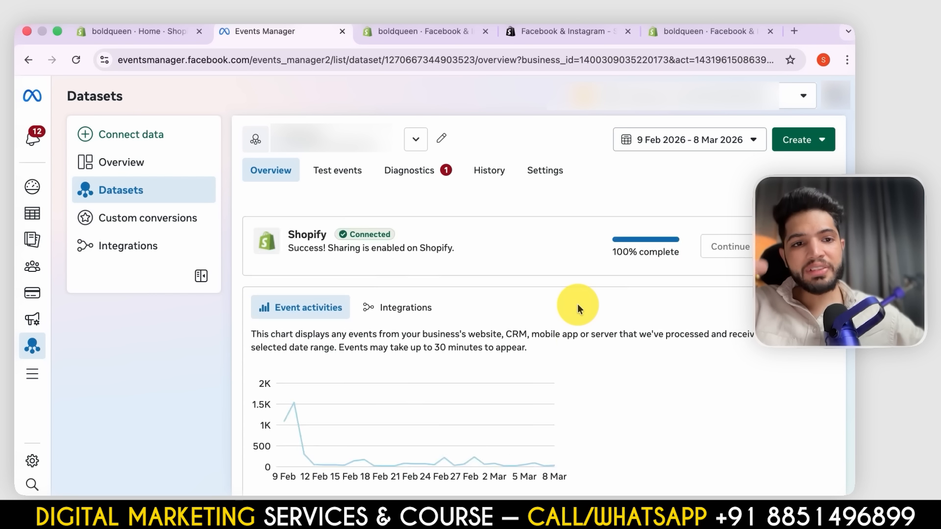
{"action": "scroll", "coordinate": [577, 307], "scroll_direction": "down", "scroll_amount": 6}
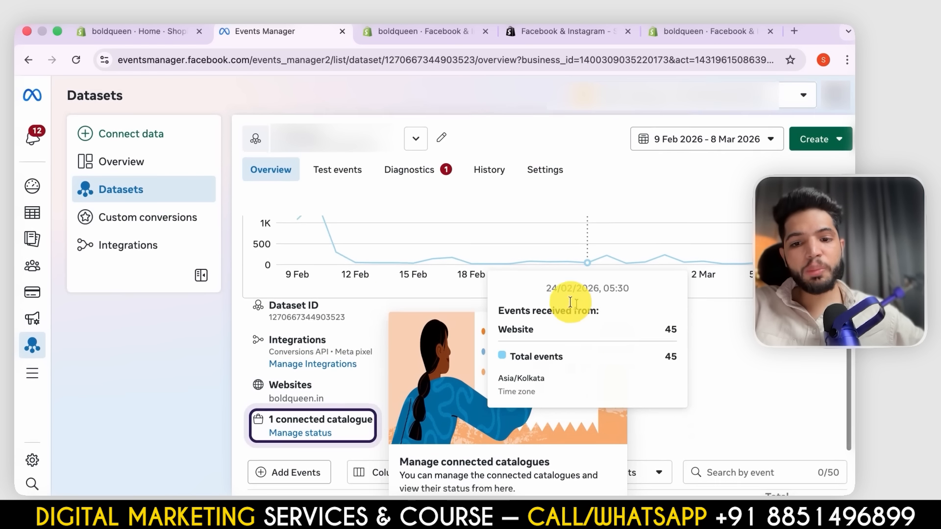
{"action": "scroll", "coordinate": [234, 432], "scroll_direction": "down", "scroll_amount": 1}
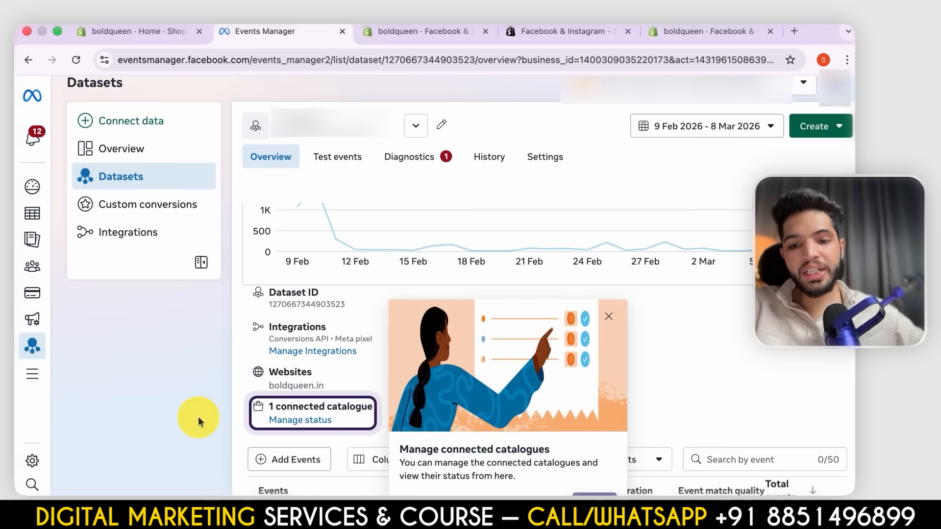
{"action": "left_click", "coordinate": [609, 316]}
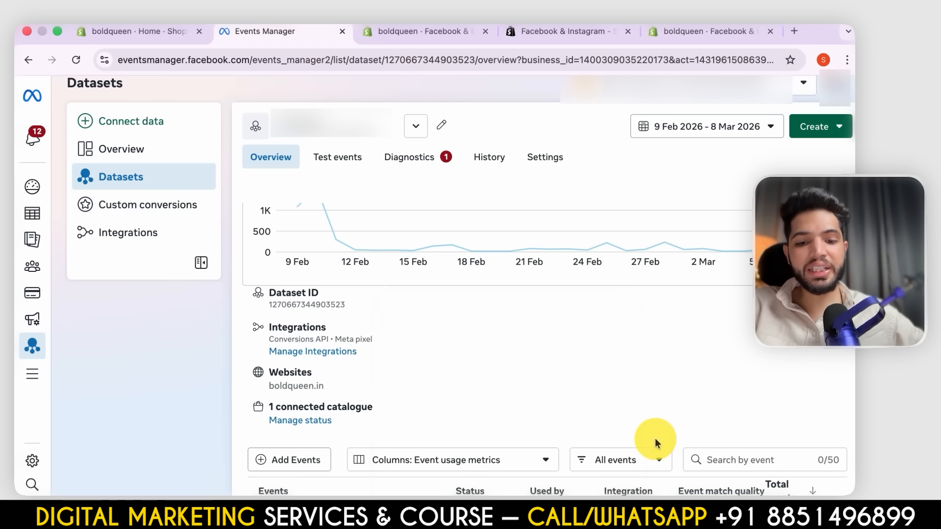
{"action": "scroll", "coordinate": [655, 438], "scroll_direction": "down", "scroll_amount": 5}
{"action": "scroll", "coordinate": [536, 369], "scroll_direction": "up", "scroll_amount": 10}
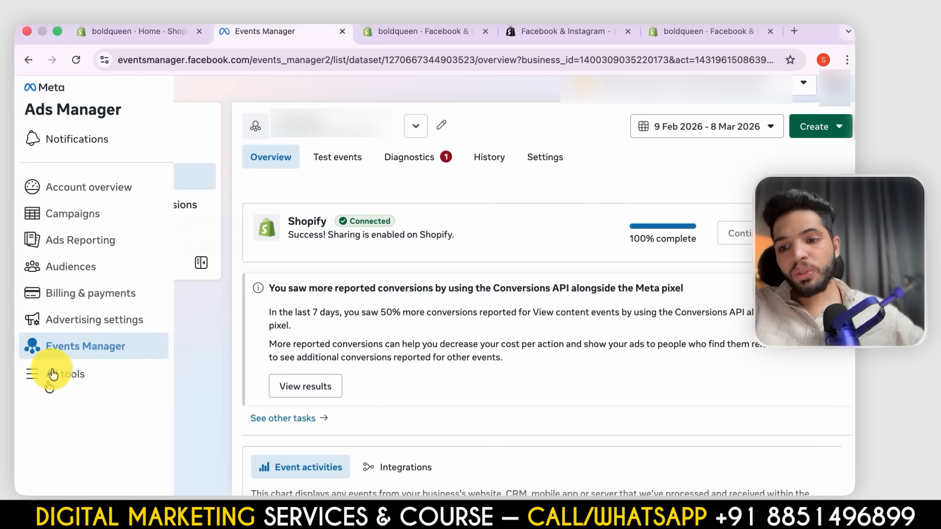
- Open Commerce Manager and check the list of available business portfolios without switching portfolio
{"action": "left_click", "coordinate": [52, 375]}
{"action": "scroll", "coordinate": [557, 393], "scroll_direction": "down", "scroll_amount": 3}
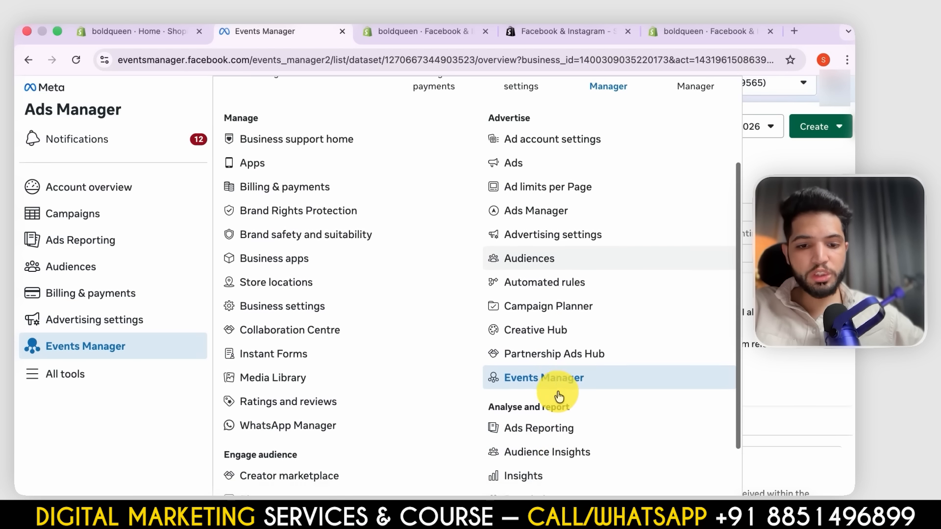
{"action": "scroll", "coordinate": [544, 441], "scroll_direction": "down", "scroll_amount": 3}
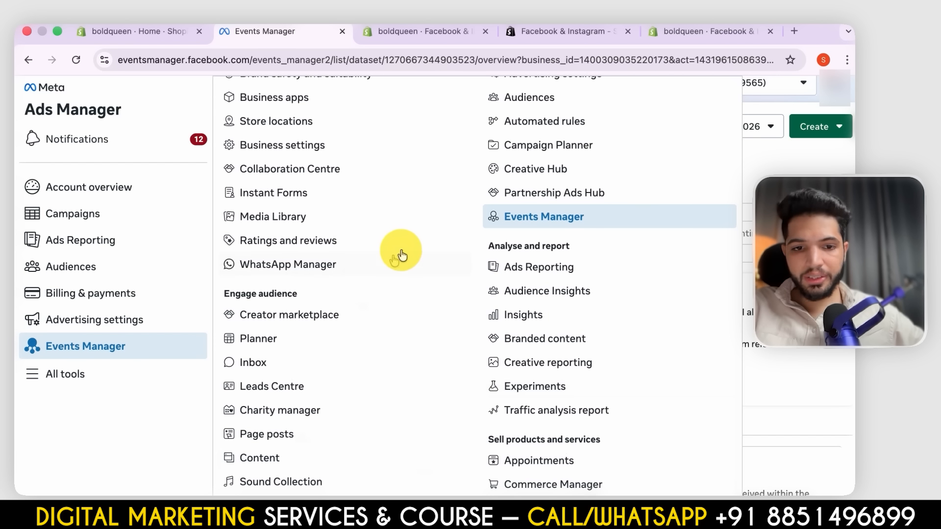
{"action": "left_click", "coordinate": [586, 479]}
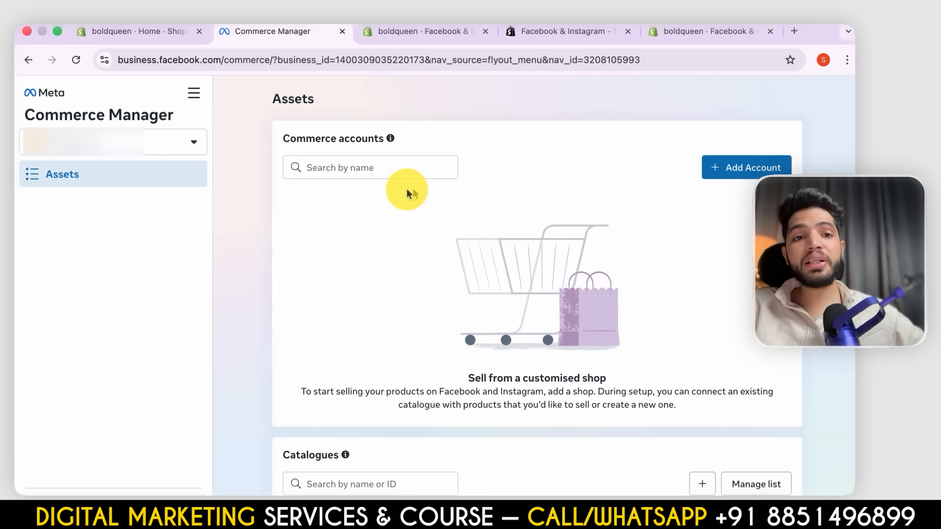
{"action": "left_click", "coordinate": [148, 152]}
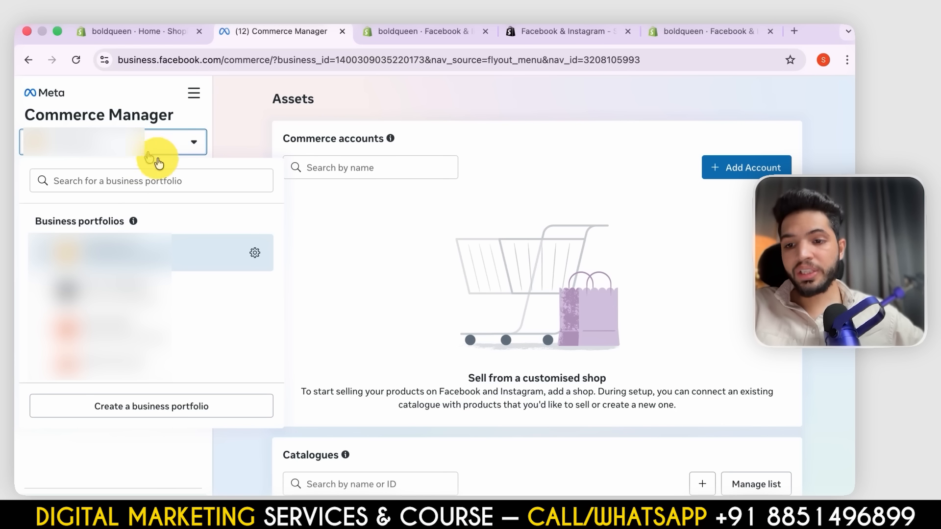
{"action": "left_click", "coordinate": [411, 223]}
- Open the Shopify Product Catalog dated 2026-01-22 and review the products it contains
{"action": "scroll", "coordinate": [506, 334], "scroll_direction": "down", "scroll_amount": 2}
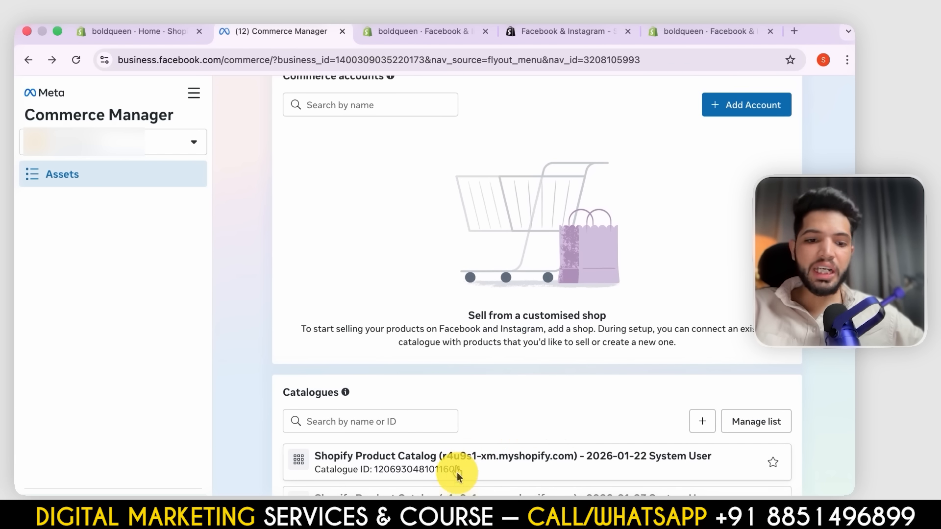
{"action": "left_click", "coordinate": [412, 462]}
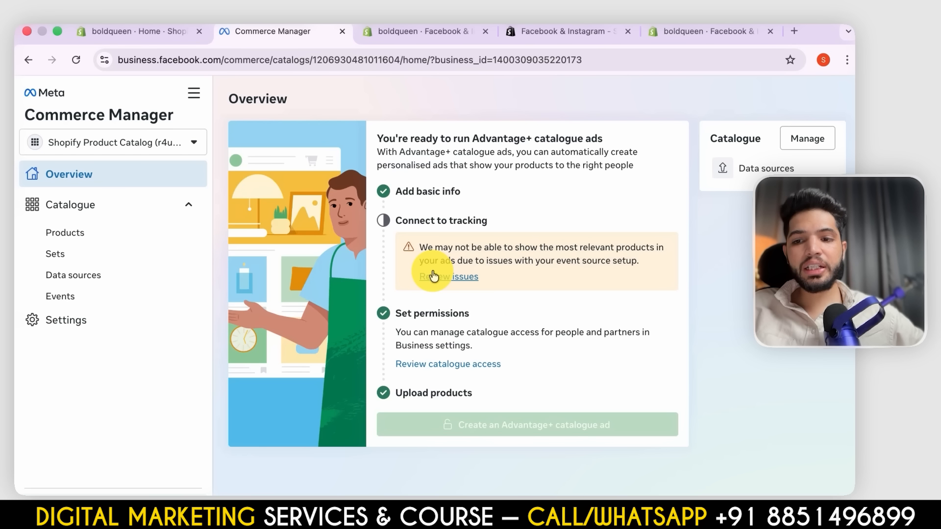
{"action": "left_click", "coordinate": [113, 235]}
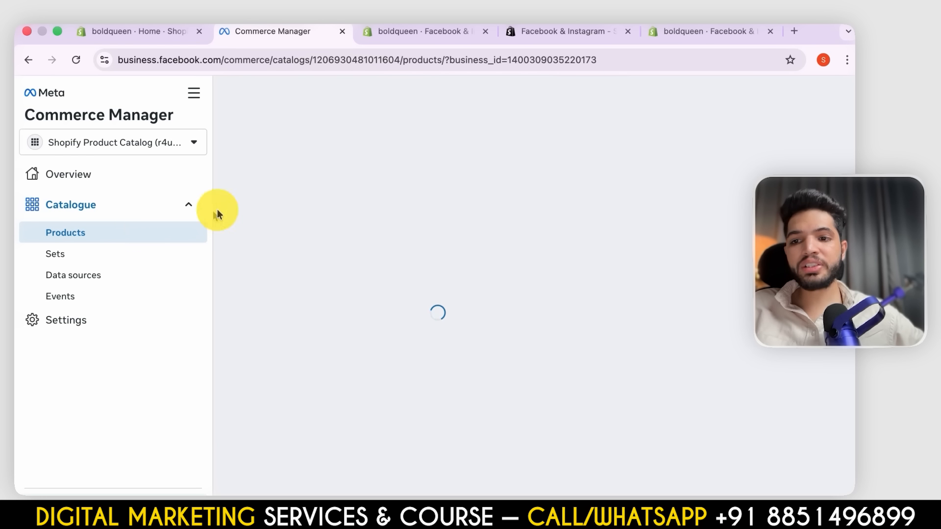
{"action": "scroll", "coordinate": [418, 302], "scroll_direction": "down", "scroll_amount": 5}
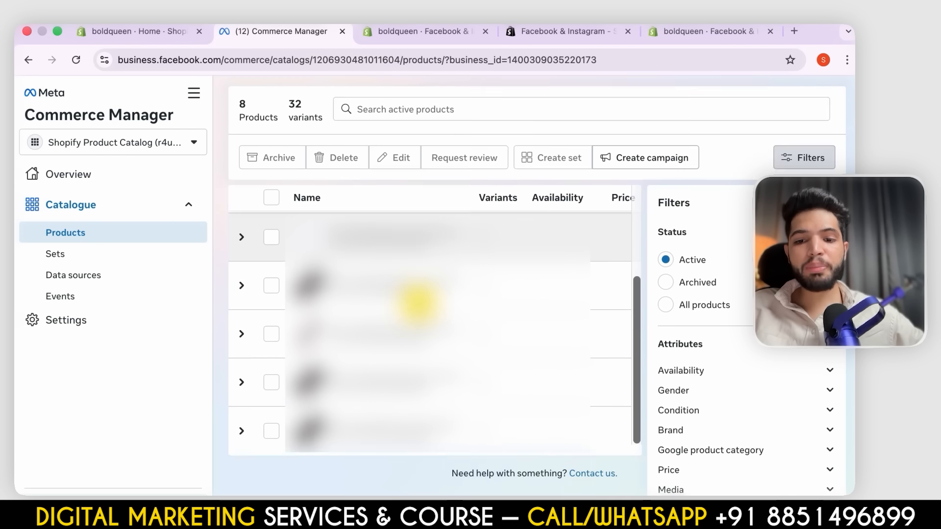
{"action": "scroll", "coordinate": [417, 302], "scroll_direction": "up", "scroll_amount": 8}
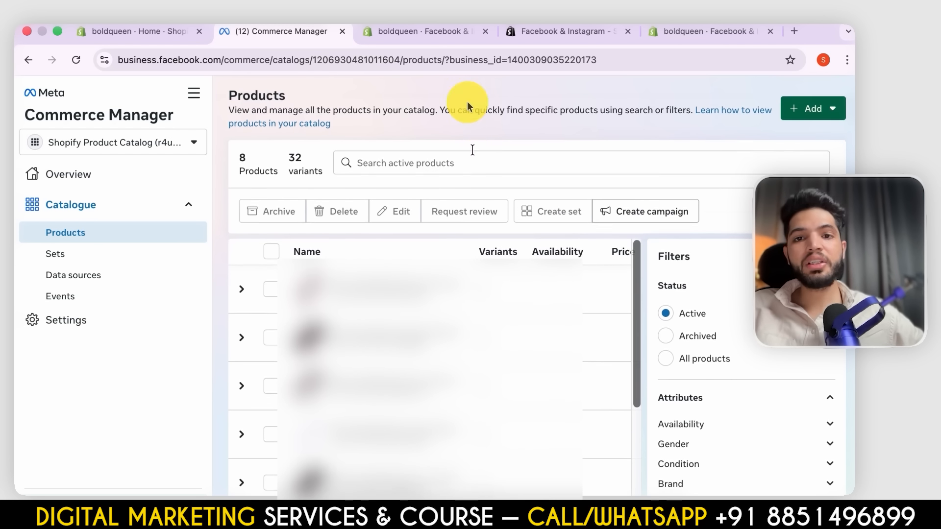
- Compare the catalogue's products in Commerce Manager with the boldqueen store's product list in Shopify
{"action": "left_click", "coordinate": [387, 31]}
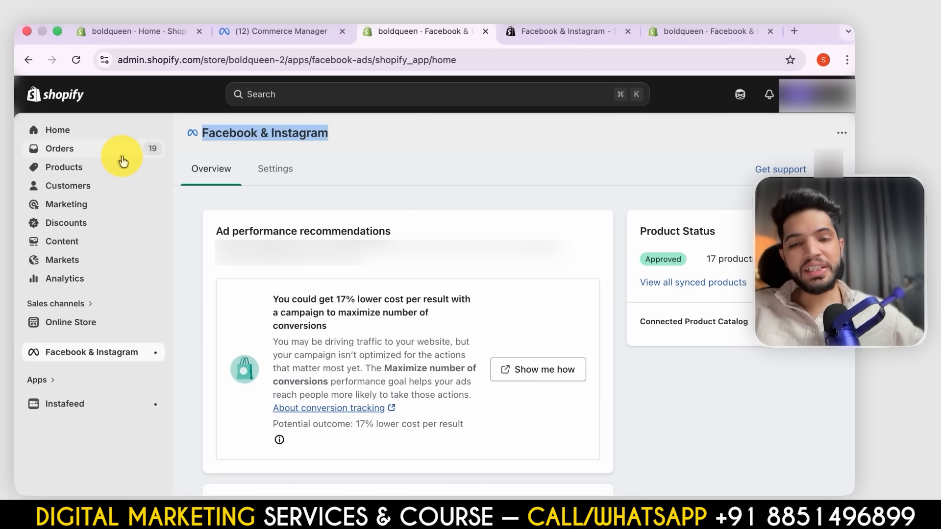
{"action": "left_click", "coordinate": [292, 33]}
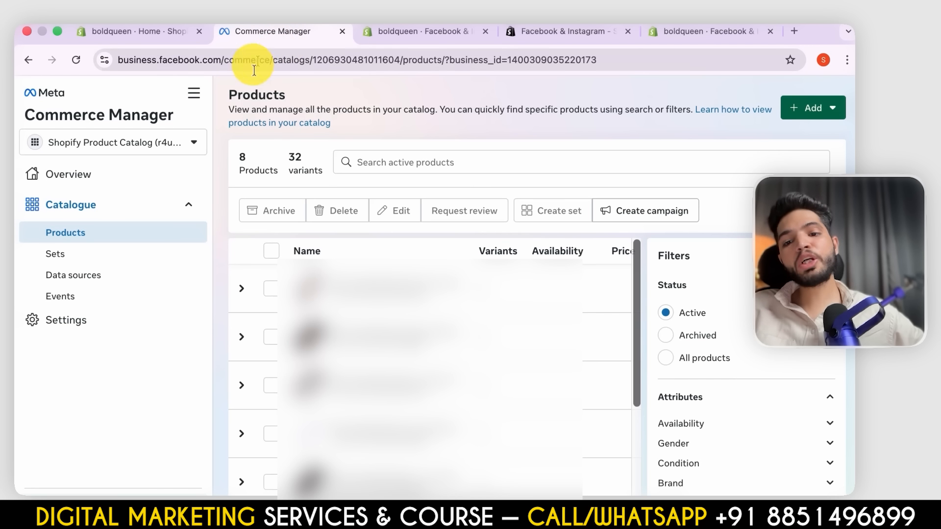
{"action": "left_click", "coordinate": [421, 32]}
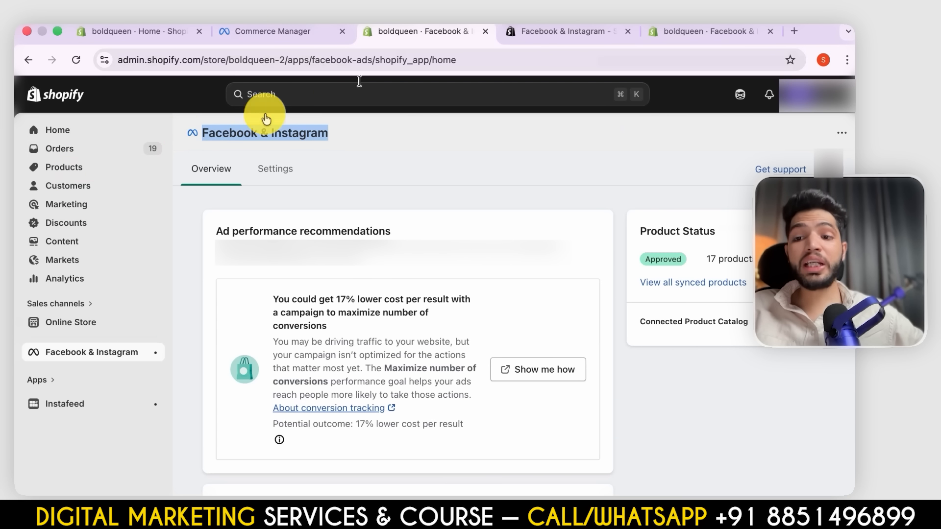
{"action": "left_click", "coordinate": [73, 171]}
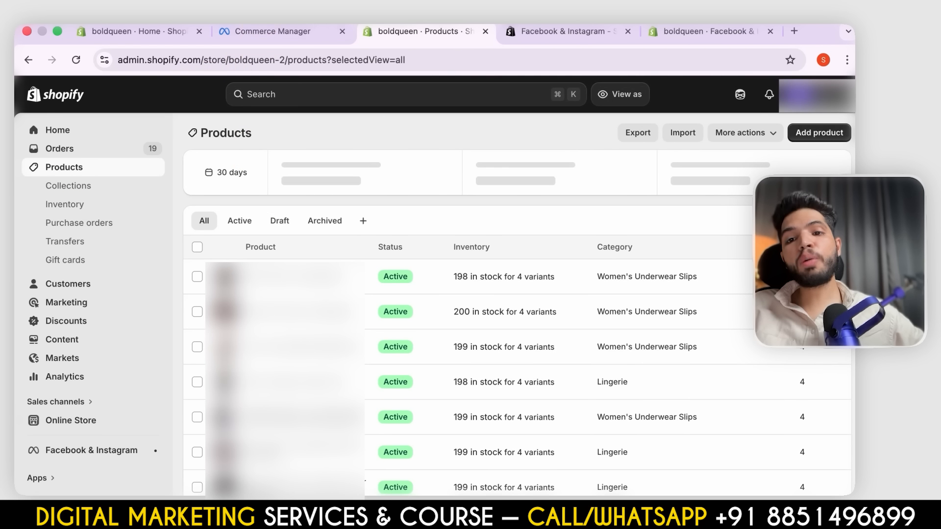
{"action": "left_click", "coordinate": [250, 31]}
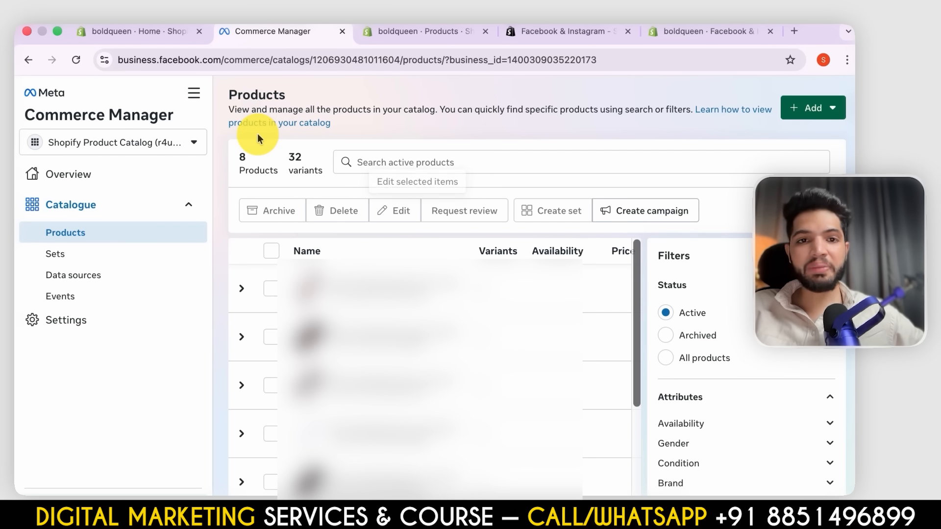
{"action": "left_click", "coordinate": [578, 36]}
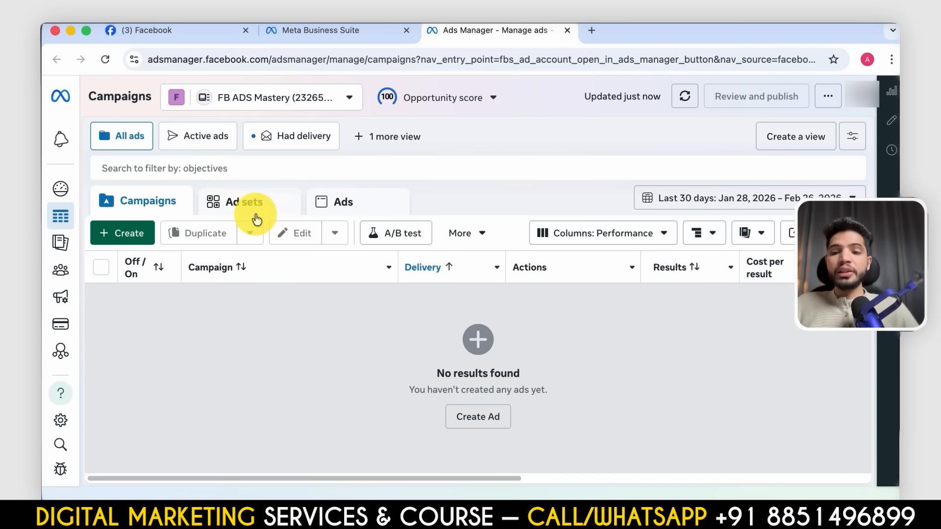
- View the ad sets and ads levels of the FB ADS Mastery account in Ads Manager, and return to the campaigns level
{"action": "left_click", "coordinate": [246, 203]}
{"action": "left_click", "coordinate": [339, 202]}
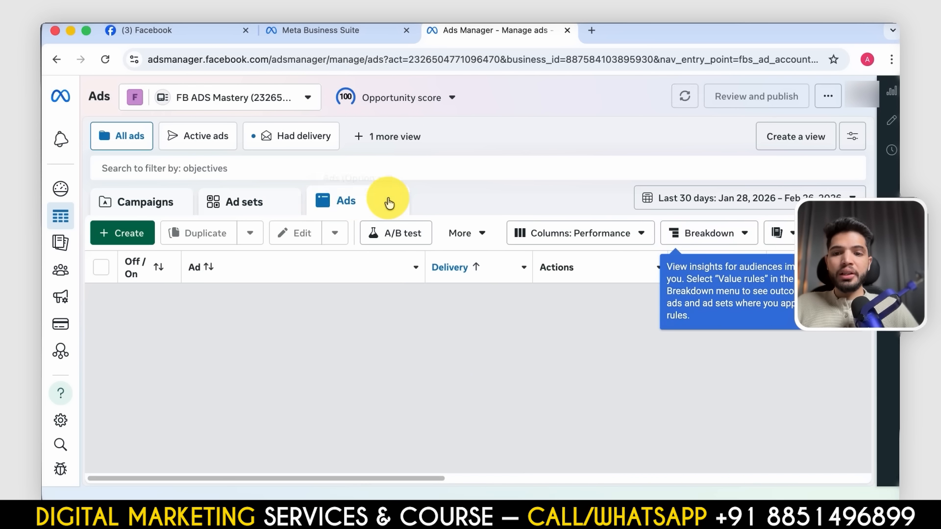
{"action": "left_click", "coordinate": [147, 200]}
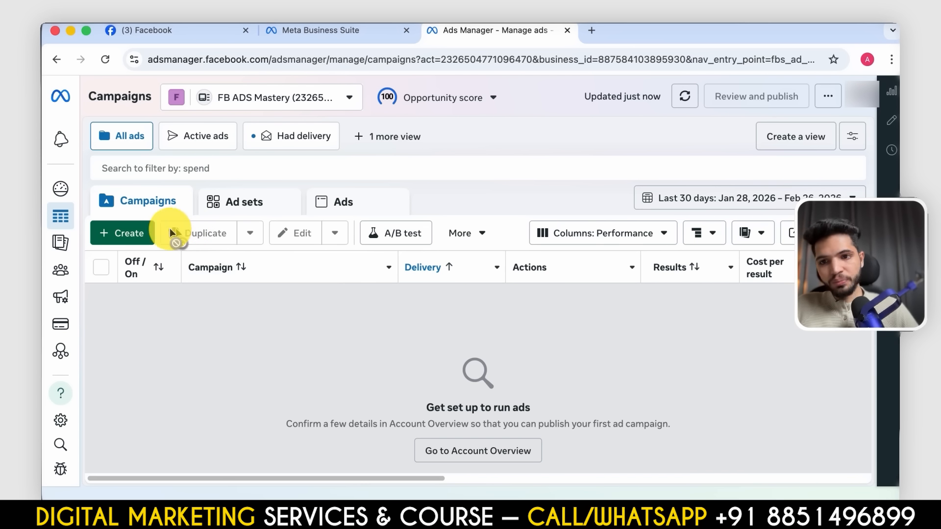
- Start creating a new campaign, review the available buying types and choose Auction
{"action": "left_click", "coordinate": [123, 236]}
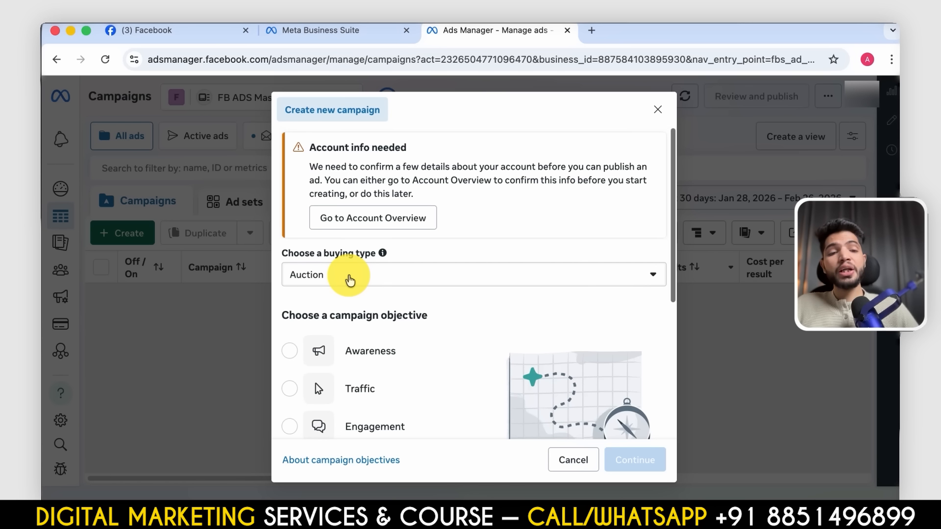
{"action": "scroll", "coordinate": [349, 277], "scroll_direction": "down", "scroll_amount": 3}
{"action": "scroll", "coordinate": [385, 186], "scroll_direction": "up", "scroll_amount": 3}
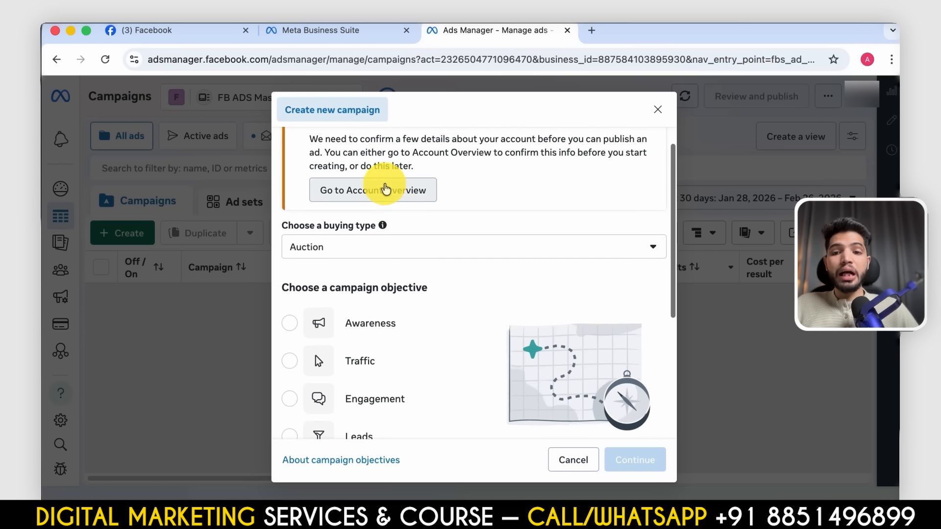
{"action": "left_click", "coordinate": [405, 284]}
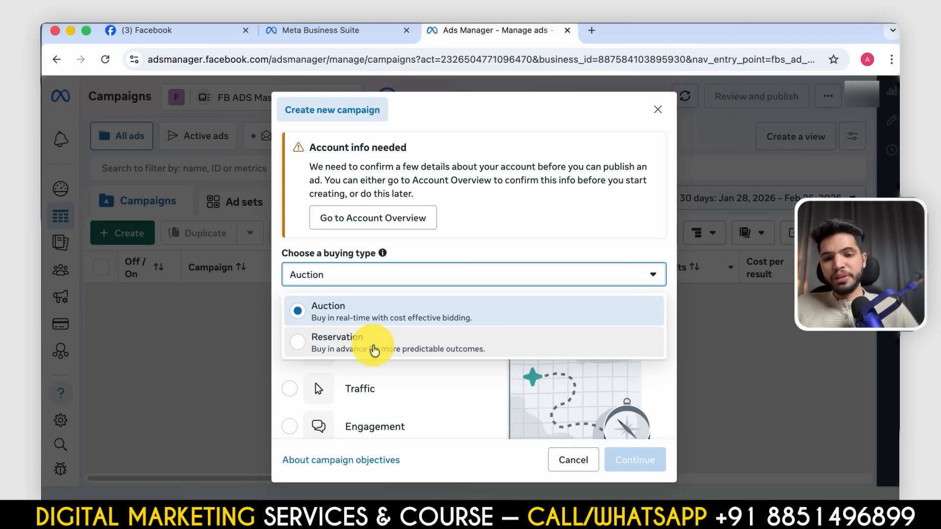
{"action": "left_click", "coordinate": [409, 310]}
{"action": "left_click", "coordinate": [430, 277]}
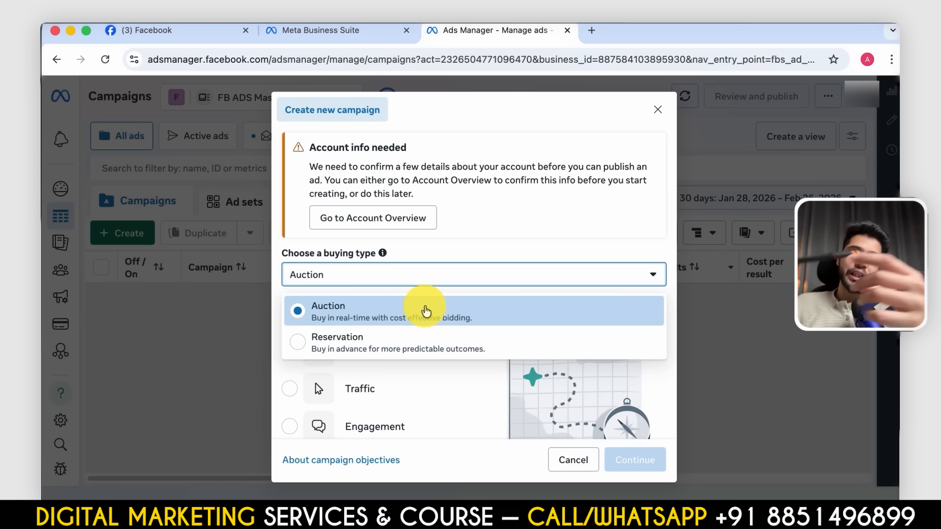
{"action": "left_click", "coordinate": [425, 312]}
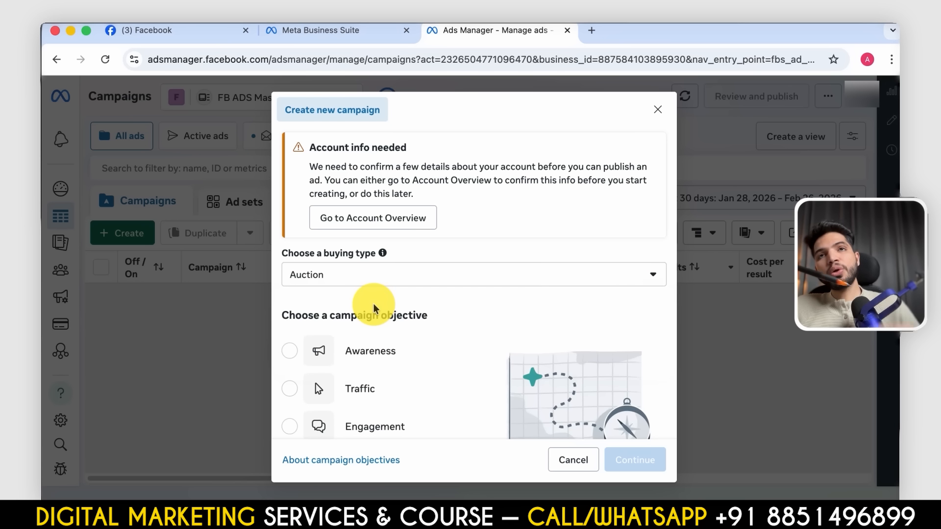
- Try the Reservation buying type to compare its campaign objectives with Auction's, and switch back to Auction
{"action": "left_click", "coordinate": [375, 284]}
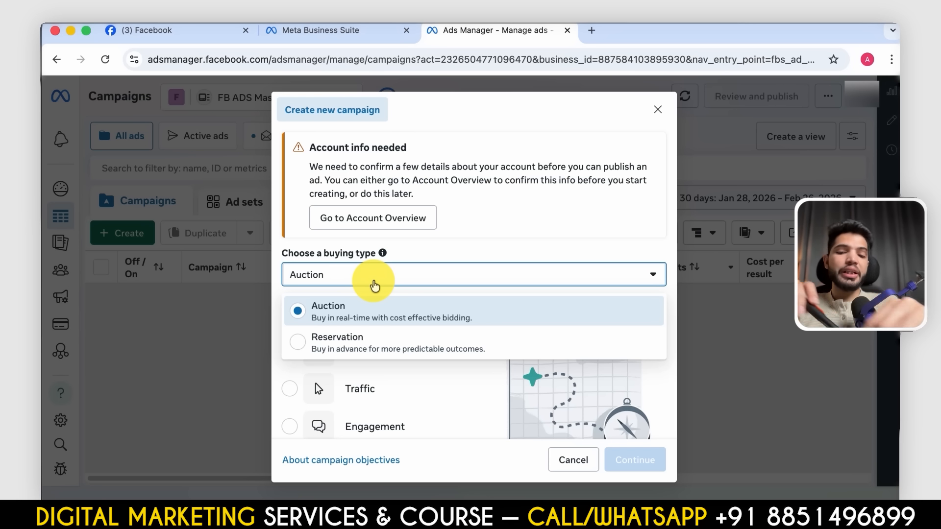
{"action": "left_click", "coordinate": [410, 351]}
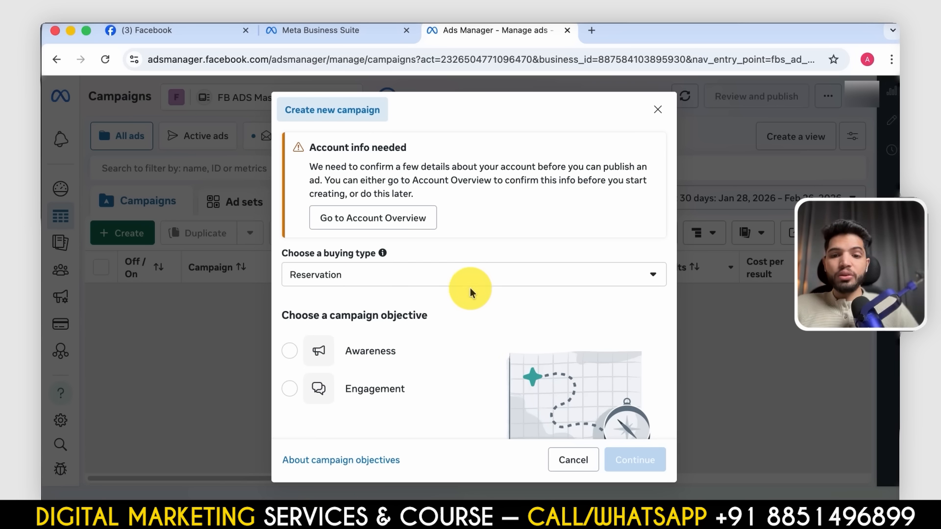
{"action": "left_click", "coordinate": [488, 278]}
{"action": "left_click", "coordinate": [395, 308]}
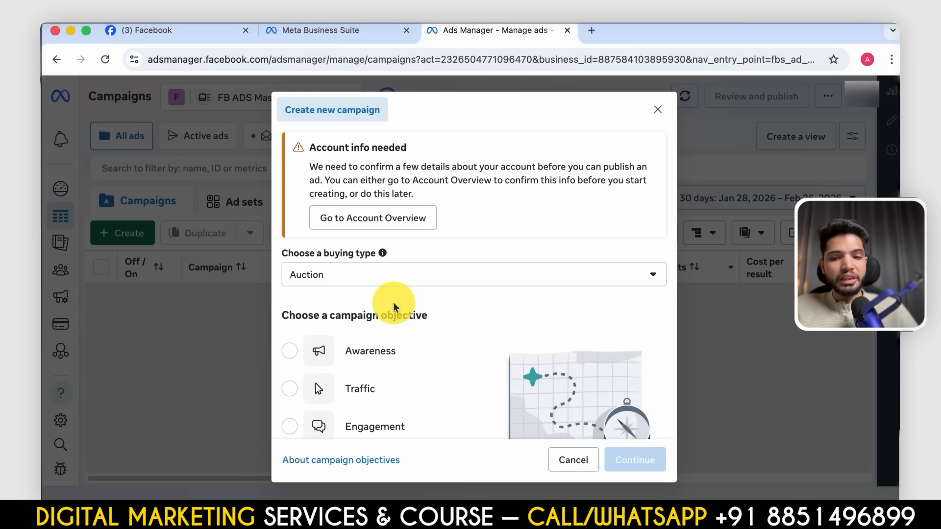
{"action": "left_click", "coordinate": [422, 279]}
{"action": "left_click", "coordinate": [439, 342]}
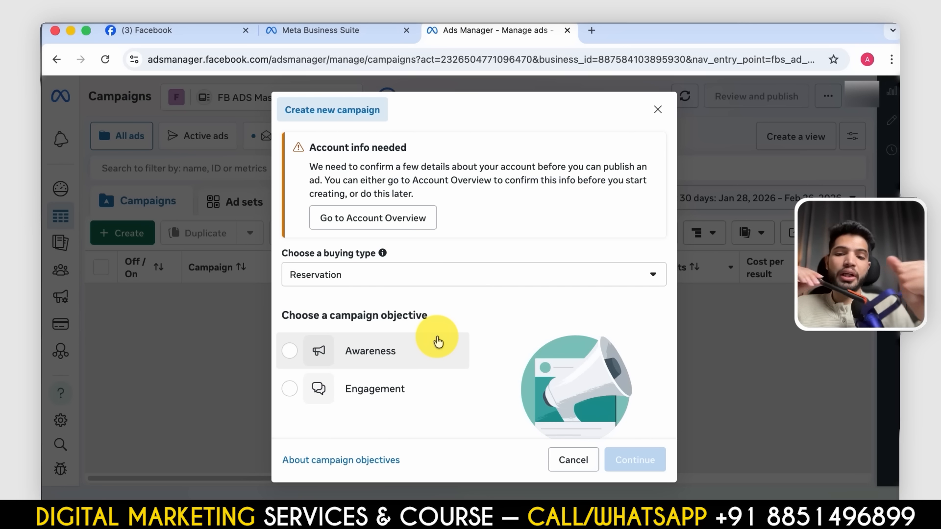
{"action": "left_click", "coordinate": [446, 279]}
{"action": "left_click", "coordinate": [400, 307]}
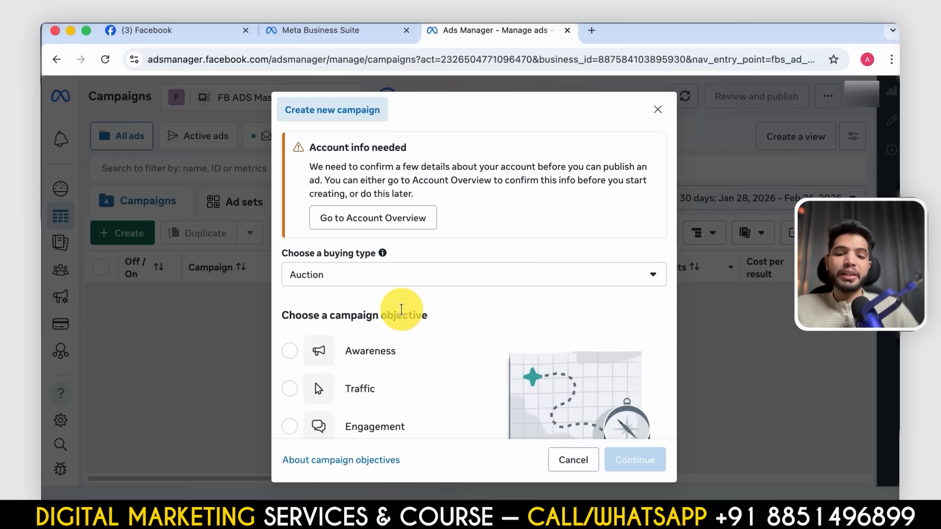
- Preview the Awareness campaign objective, then select Traffic instead and review what it is good for
{"action": "scroll", "coordinate": [544, 407], "scroll_direction": "down", "scroll_amount": 4}
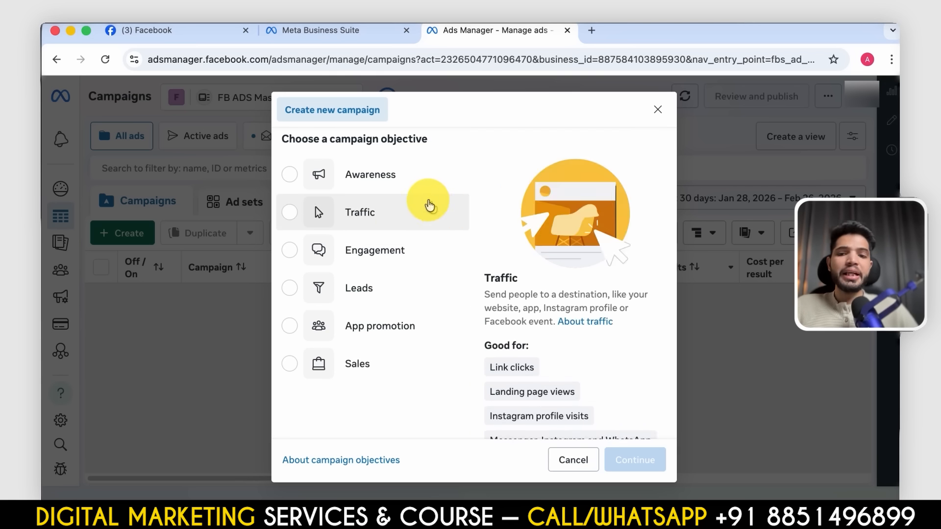
{"action": "left_click", "coordinate": [391, 183]}
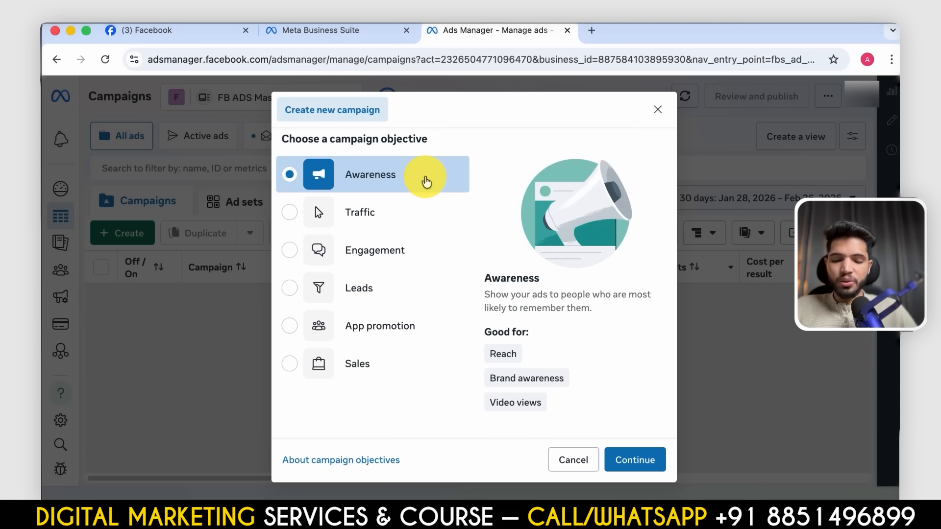
{"action": "left_click", "coordinate": [374, 223]}
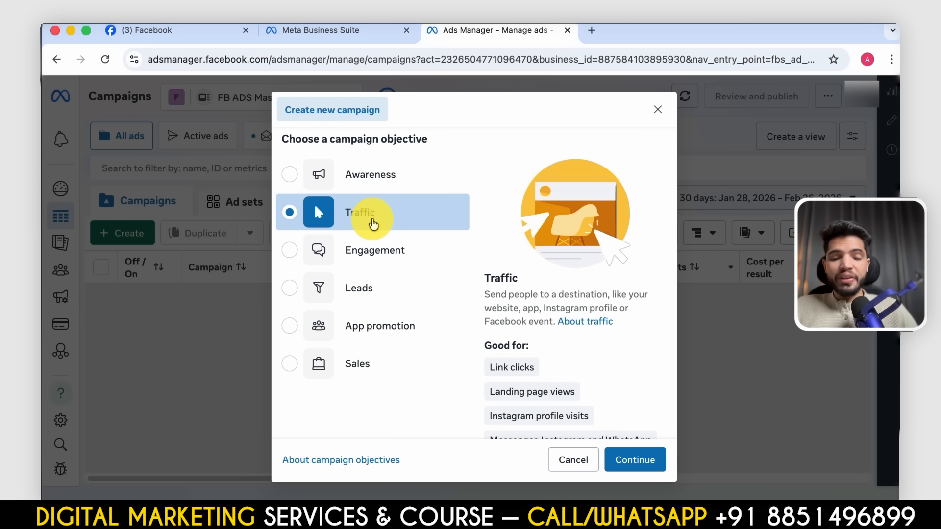
{"action": "scroll", "coordinate": [535, 263], "scroll_direction": "down", "scroll_amount": 2}
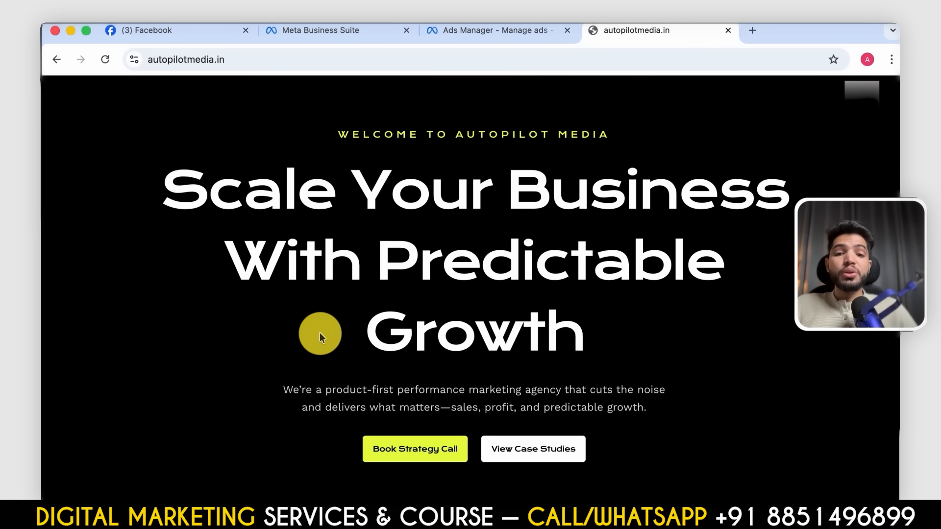
- Open autopilotmedia.in in a new browser tab and look over its homepage as an example website destination
{"action": "scroll", "coordinate": [319, 336], "scroll_direction": "down", "scroll_amount": 10}
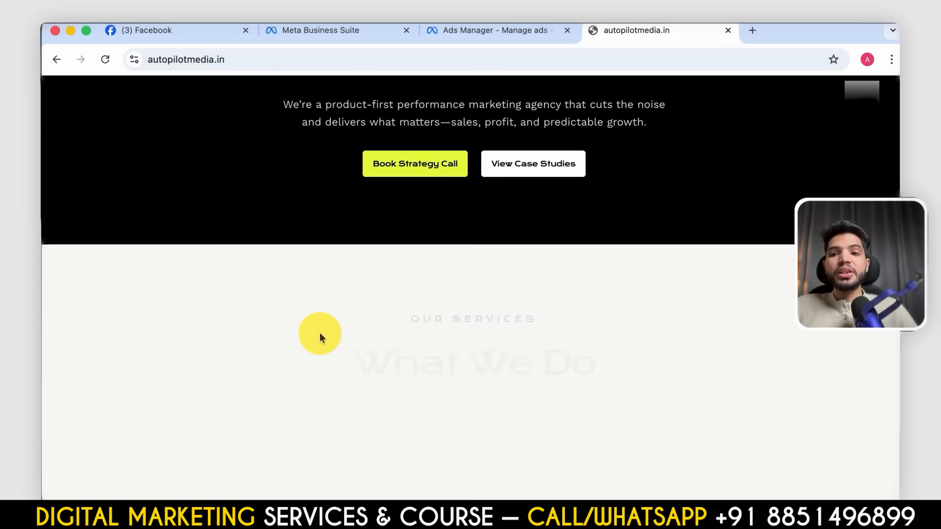
{"action": "scroll", "coordinate": [320, 340], "scroll_direction": "up", "scroll_amount": 10}
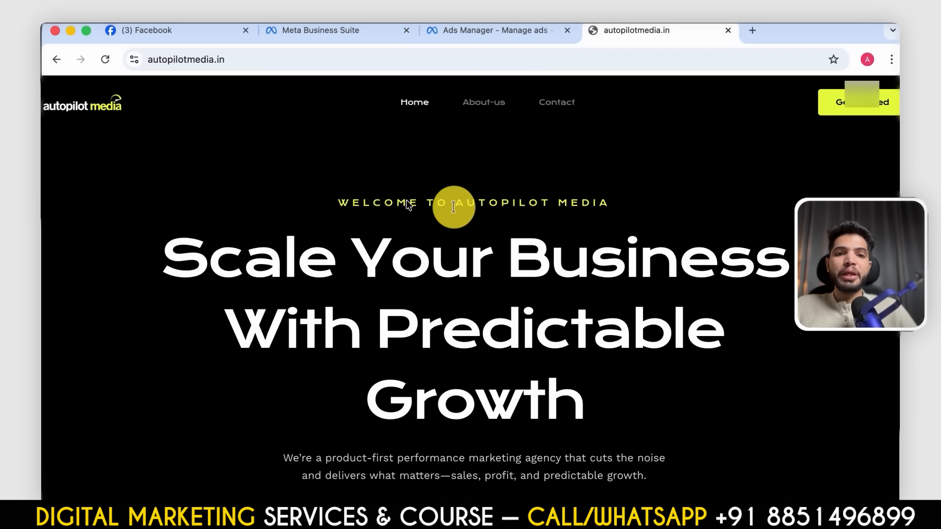
{"action": "scroll", "coordinate": [469, 219], "scroll_direction": "down", "scroll_amount": 1}
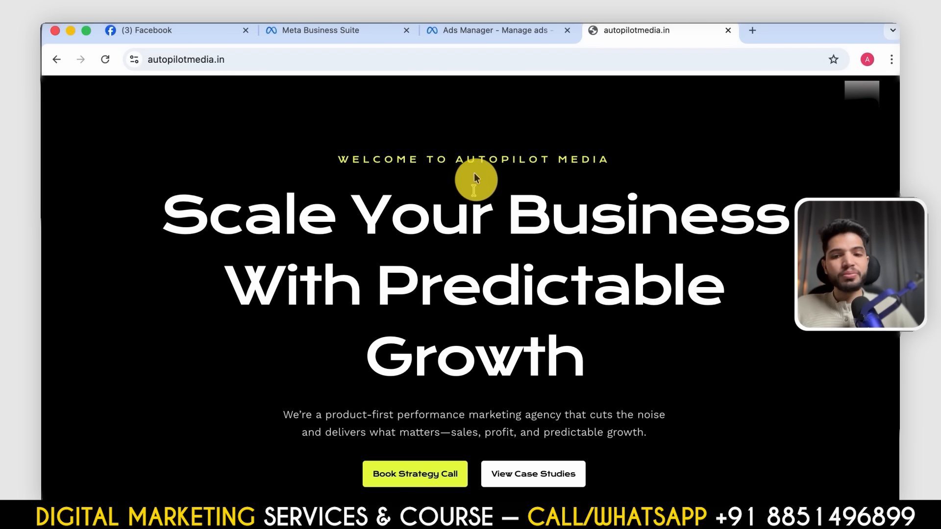
{"action": "scroll", "coordinate": [444, 239], "scroll_direction": "down", "scroll_amount": 3}
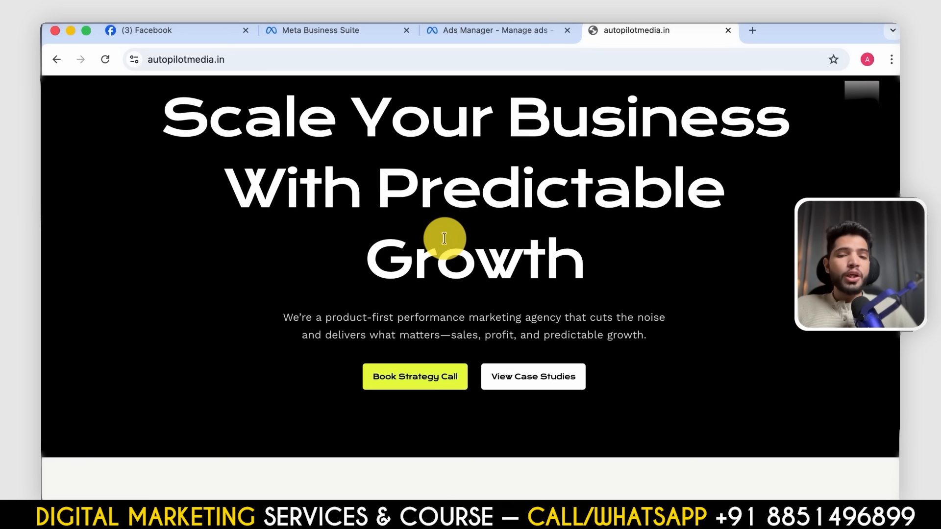
- Review the Traffic objective's details in Ads Manager alongside the autopilotmedia.in website, ending back on the campaign objective list
{"action": "left_click", "coordinate": [490, 31]}
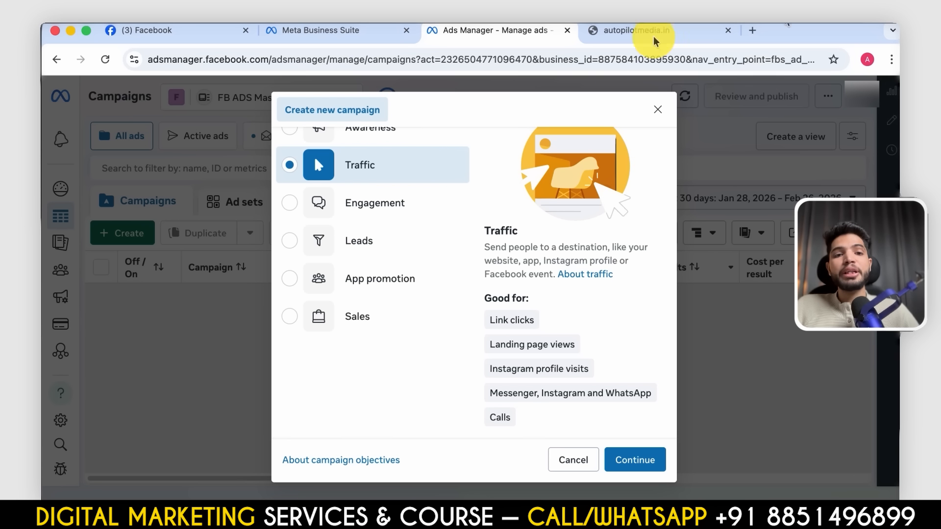
{"action": "left_click", "coordinate": [633, 38]}
{"action": "left_click", "coordinate": [474, 36]}
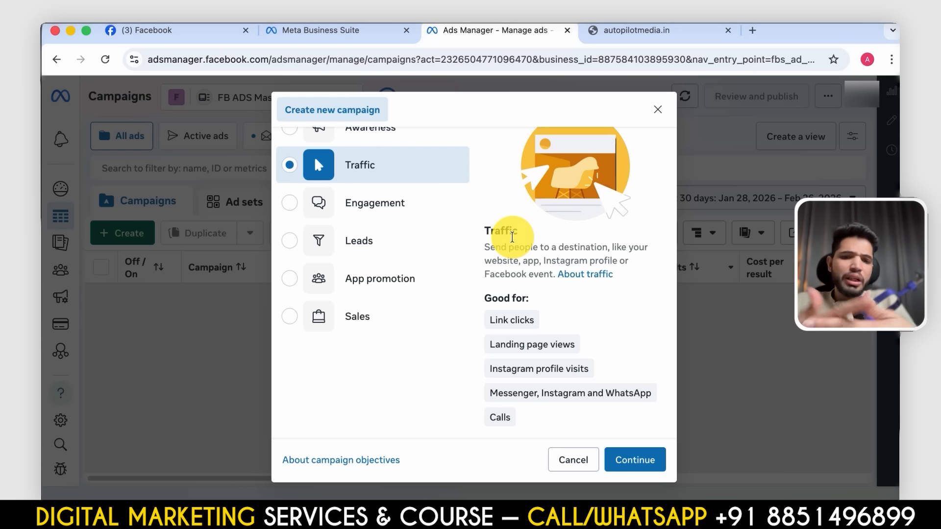
- Preview what the Engagement, Leads and App promotion objectives are good for, and select Sales as the campaign objective
{"action": "left_click", "coordinate": [391, 203]}
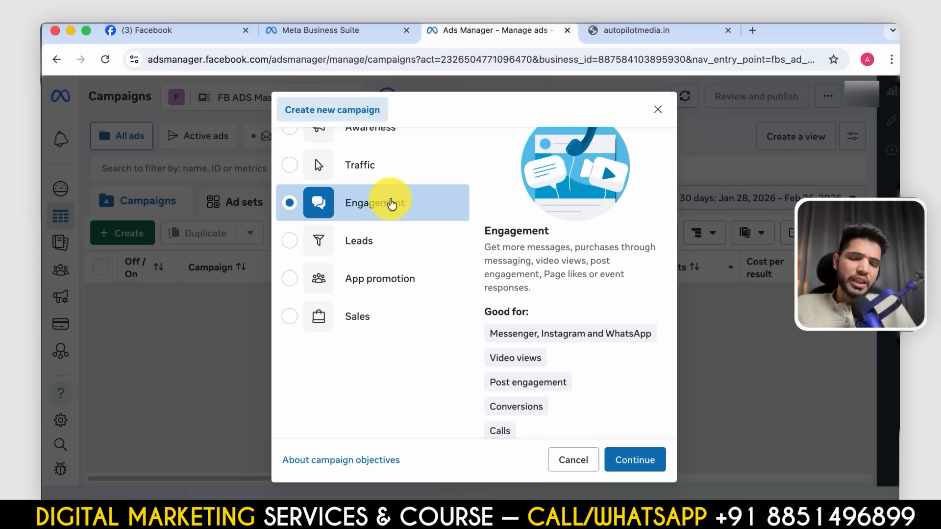
{"action": "left_click", "coordinate": [381, 235]}
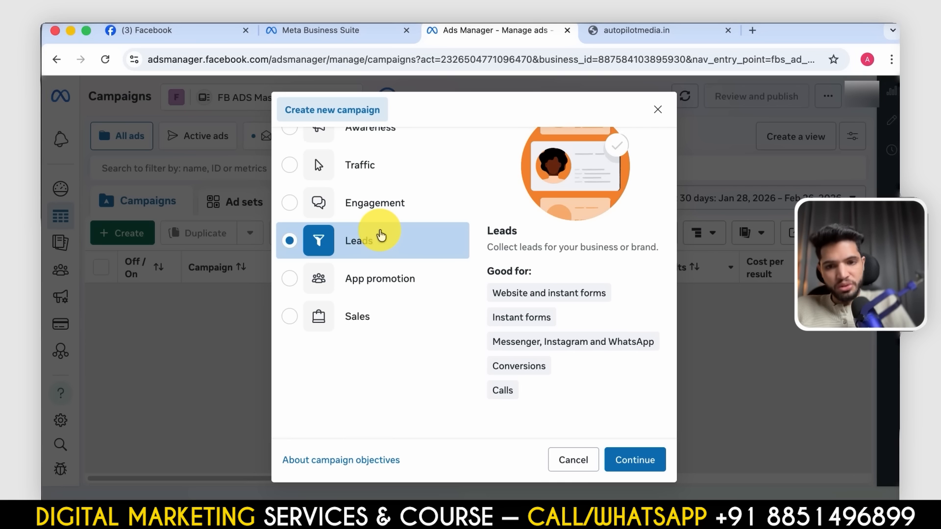
{"action": "left_click", "coordinate": [398, 275]}
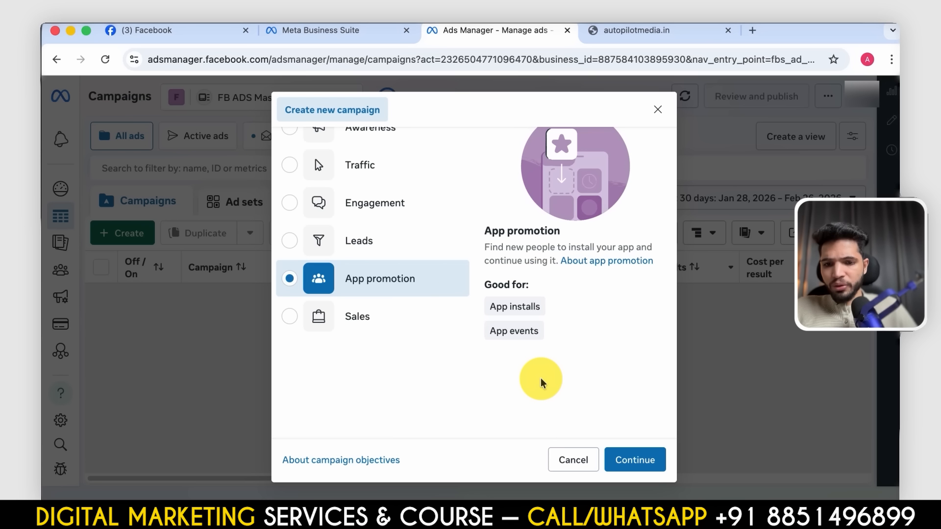
{"action": "left_click", "coordinate": [375, 318]}
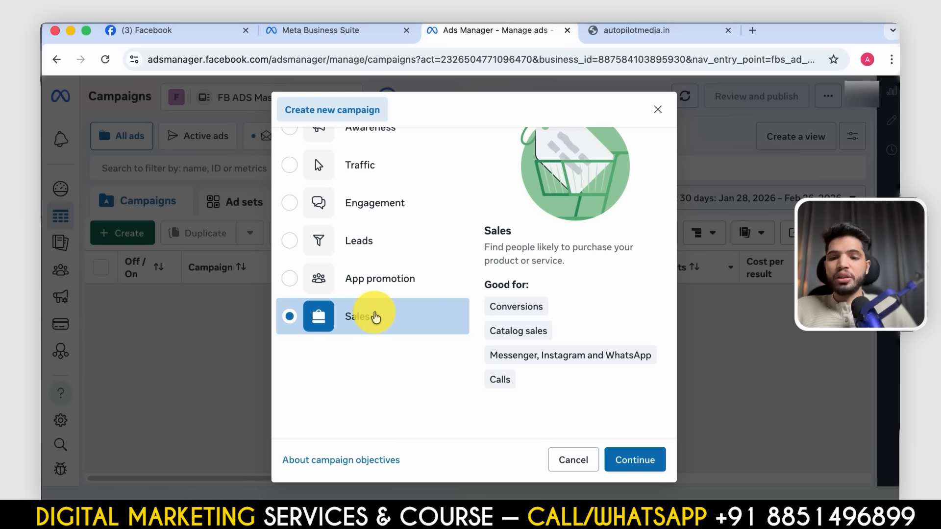
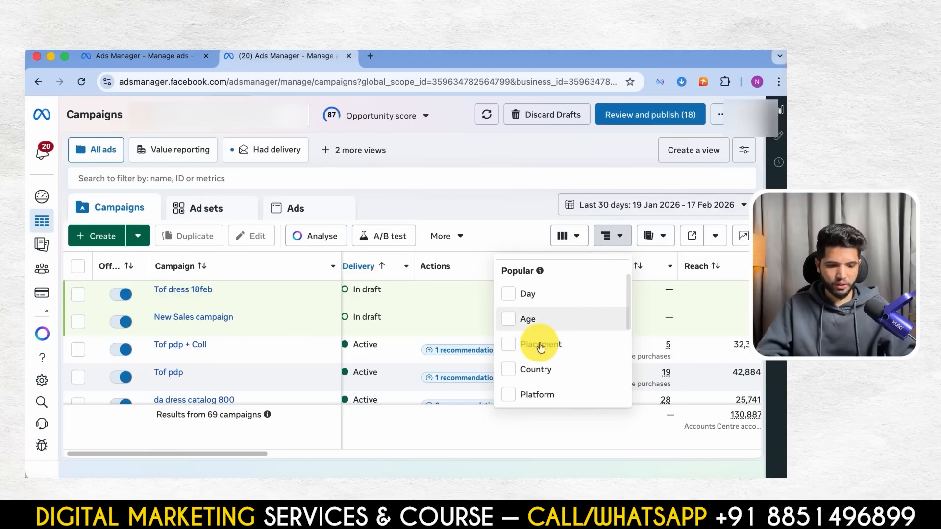
- Break down the campaign report by Placement and return to the campaign table
{"action": "scroll", "coordinate": [549, 345], "scroll_direction": "up", "scroll_amount": 3}
{"action": "scroll", "coordinate": [544, 337], "scroll_direction": "down", "scroll_amount": 2}
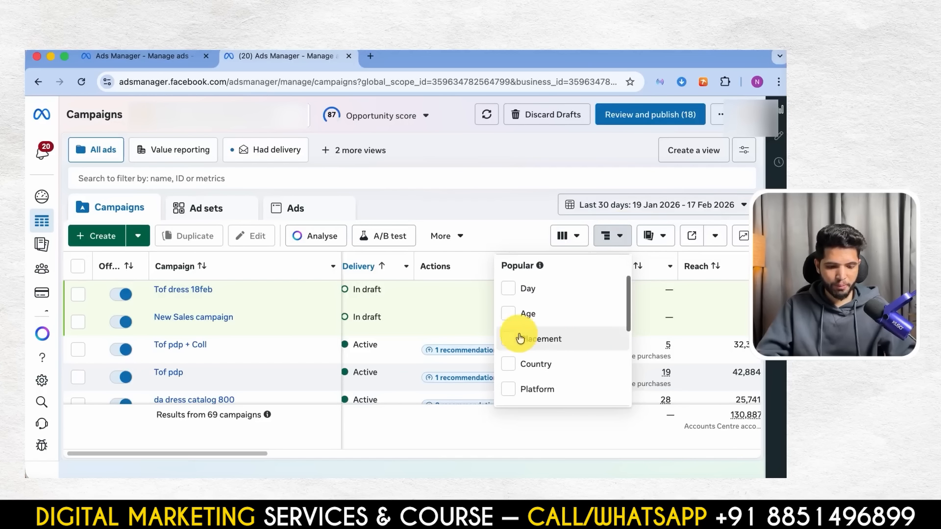
{"action": "left_click", "coordinate": [509, 339]}
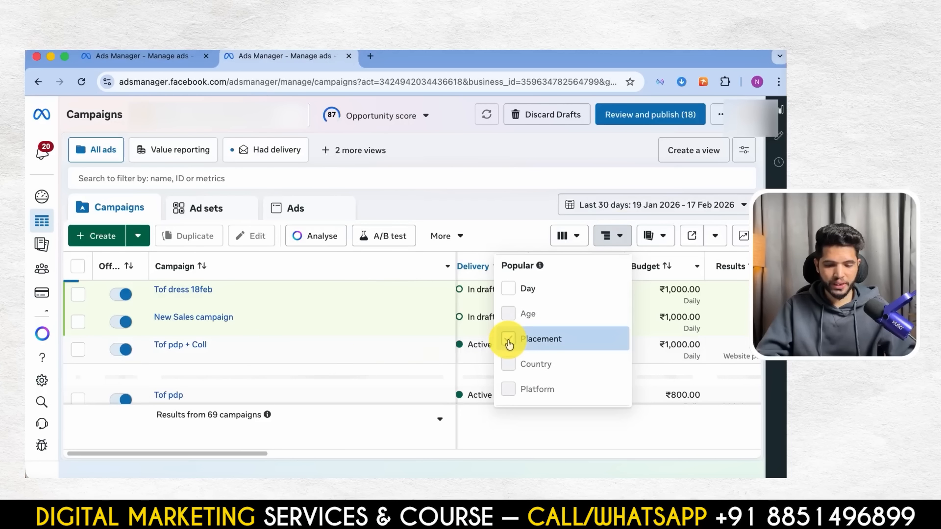
{"action": "left_click", "coordinate": [444, 216]}
{"action": "scroll", "coordinate": [491, 346], "scroll_direction": "down", "scroll_amount": 3}
{"action": "scroll", "coordinate": [491, 346], "scroll_direction": "up", "scroll_amount": 3}
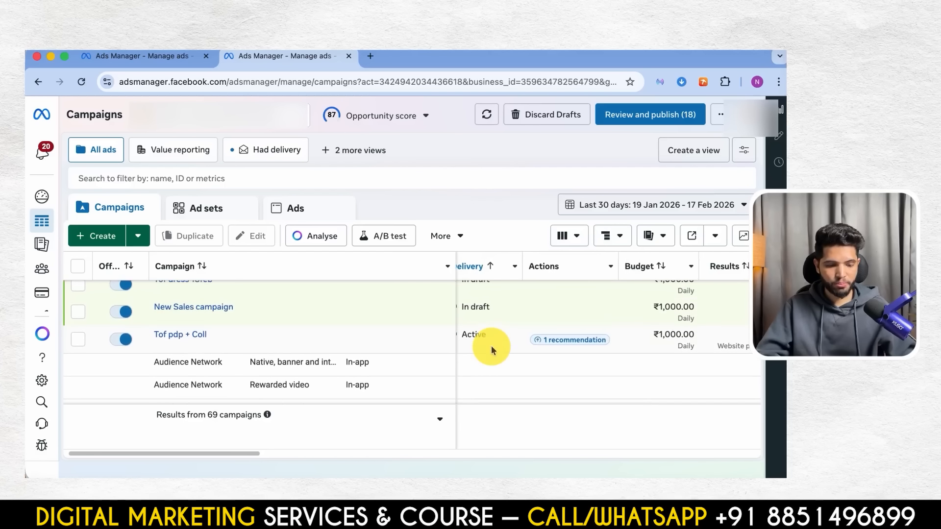
- Examine the results and reach per placement for the Tof pdp + Coll campaign, continuing into the Tof pdp campaign's rows
{"action": "scroll", "coordinate": [491, 346], "scroll_direction": "right", "scroll_amount": 3}
{"action": "scroll", "coordinate": [492, 346], "scroll_direction": "down", "scroll_amount": 5}
{"action": "scroll", "coordinate": [492, 346], "scroll_direction": "down", "scroll_amount": 5}
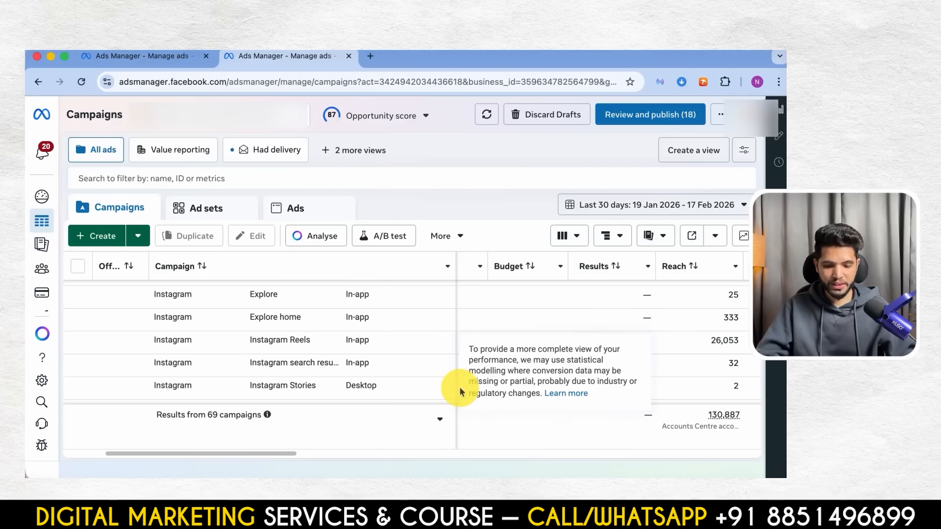
{"action": "scroll", "coordinate": [497, 321], "scroll_direction": "down", "scroll_amount": 2}
{"action": "scroll", "coordinate": [497, 321], "scroll_direction": "down", "scroll_amount": 2}
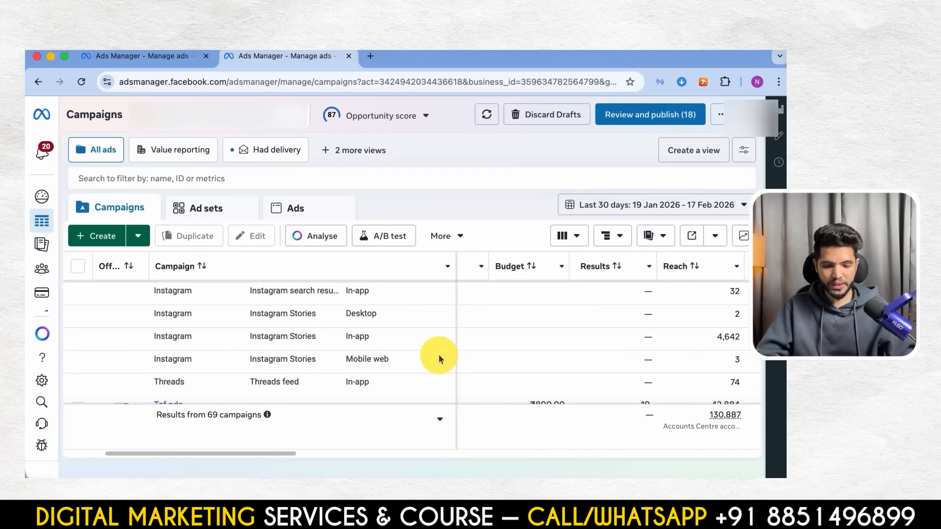
{"action": "scroll", "coordinate": [321, 330], "scroll_direction": "up", "scroll_amount": 8}
{"action": "scroll", "coordinate": [325, 337], "scroll_direction": "up", "scroll_amount": 6}
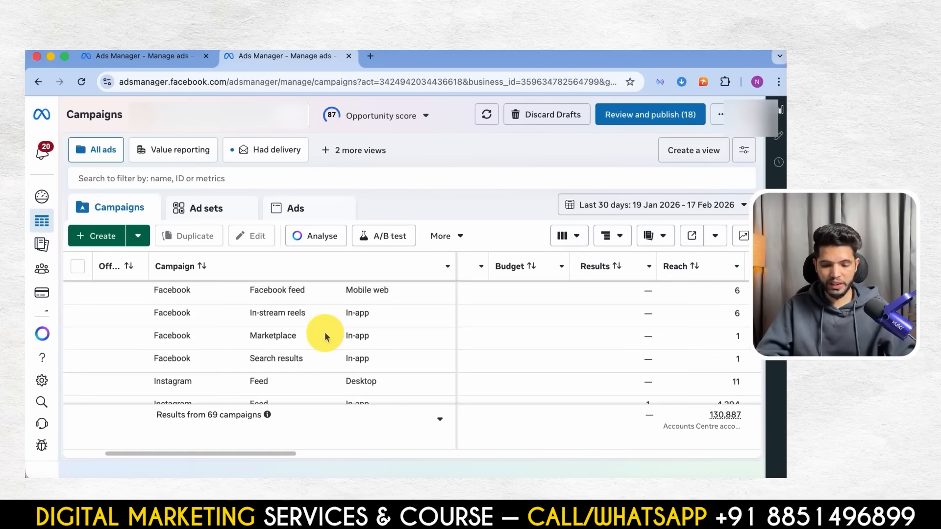
{"action": "scroll", "coordinate": [412, 393], "scroll_direction": "down", "scroll_amount": 8}
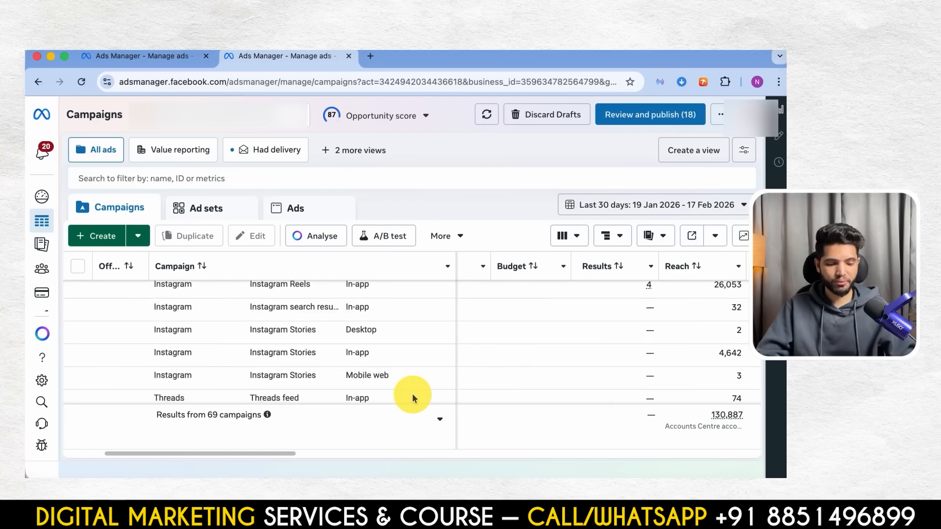
{"action": "scroll", "coordinate": [413, 393], "scroll_direction": "up", "scroll_amount": 3}
{"action": "scroll", "coordinate": [413, 393], "scroll_direction": "down", "scroll_amount": 1}
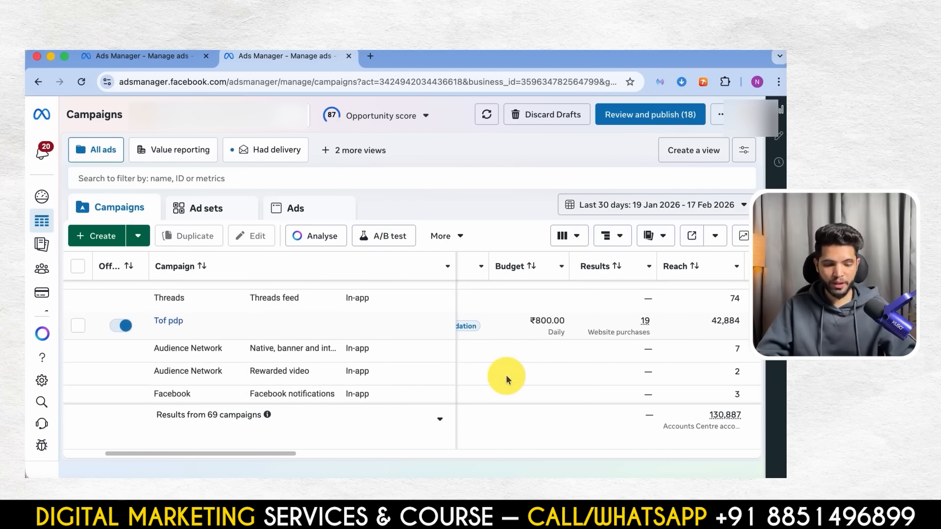
{"action": "scroll", "coordinate": [506, 378], "scroll_direction": "down", "scroll_amount": 6}
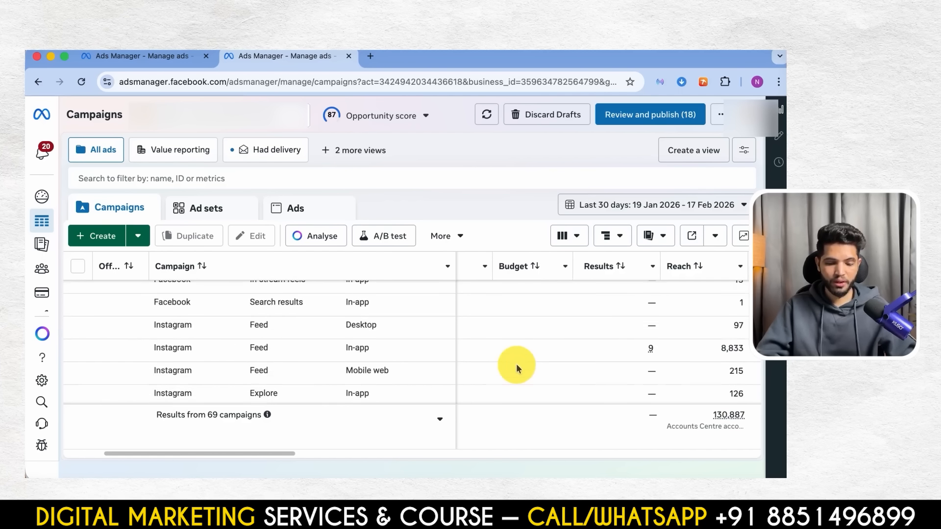
- Compare the Instagram feed, Explore, Reels and Stories placement rows under the Tof pdp campaign
{"action": "double_click", "coordinate": [258, 347]}
{"action": "scroll", "coordinate": [261, 348], "scroll_direction": "down", "scroll_amount": 3}
{"action": "triple_click", "coordinate": [260, 346]}
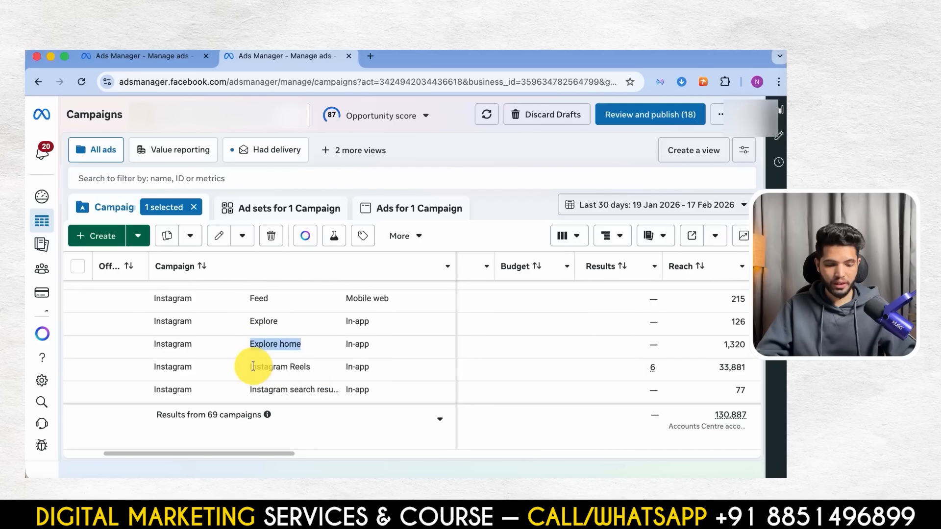
{"action": "scroll", "coordinate": [253, 367], "scroll_direction": "down", "scroll_amount": 5}
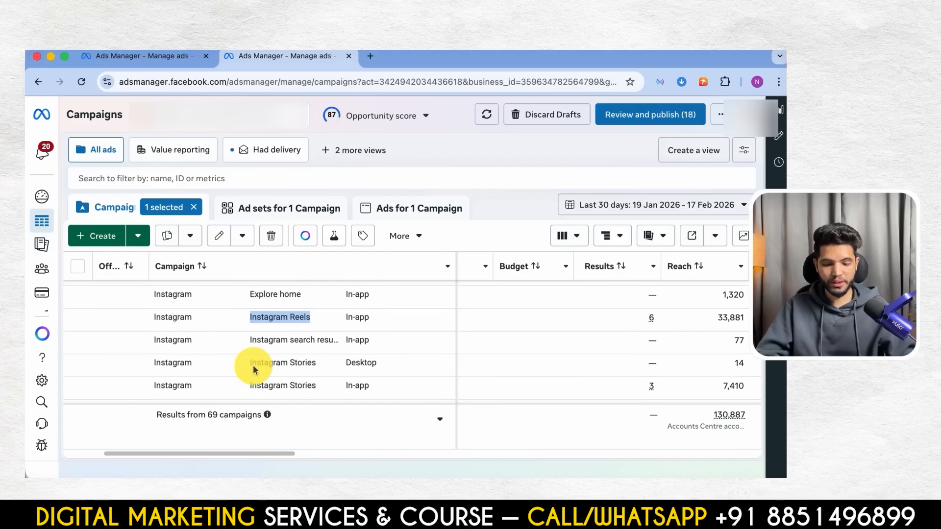
{"action": "triple_click", "coordinate": [281, 332]}
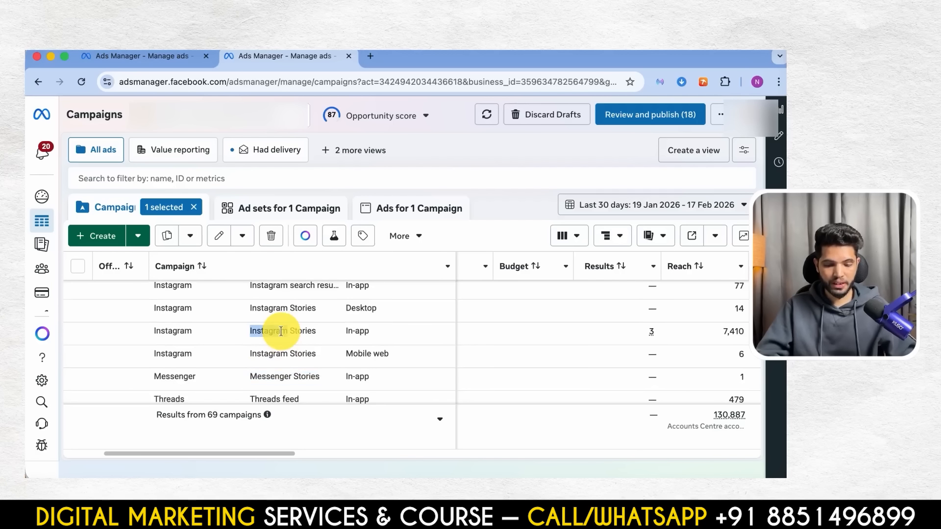
{"action": "scroll", "coordinate": [281, 333], "scroll_direction": "down", "scroll_amount": 2}
{"action": "scroll", "coordinate": [282, 338], "scroll_direction": "up", "scroll_amount": 10}
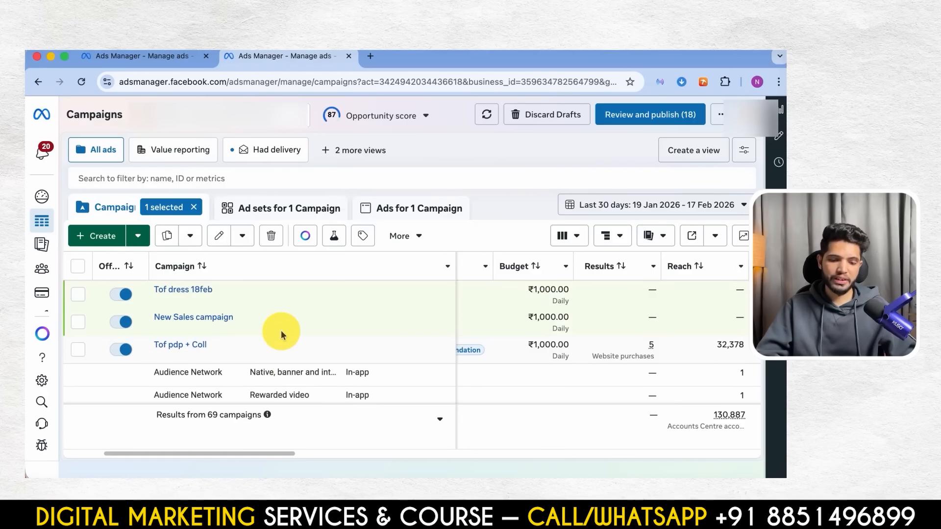
- Return to the browser tab with the New Sales ad set draft and collapse its placement controls
{"action": "left_click", "coordinate": [151, 61]}
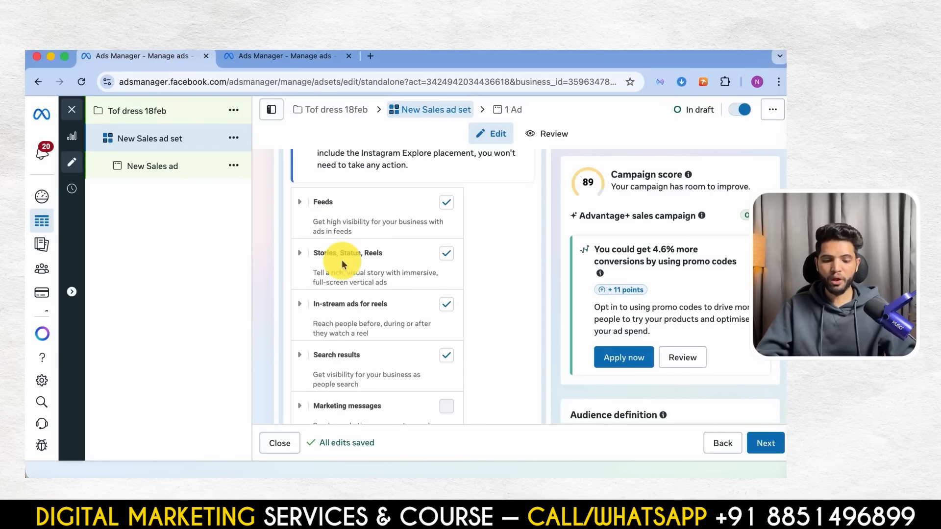
{"action": "scroll", "coordinate": [351, 292], "scroll_direction": "up", "scroll_amount": 5}
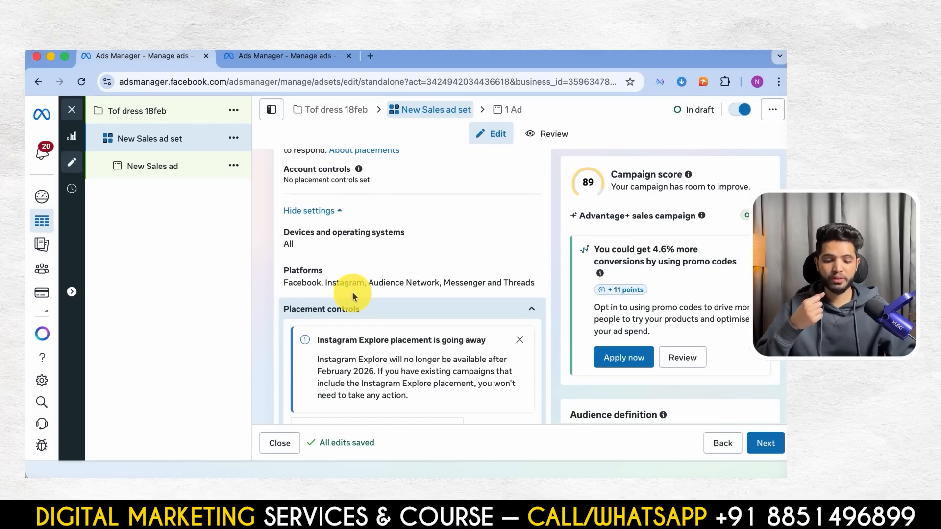
{"action": "left_click", "coordinate": [531, 310]}
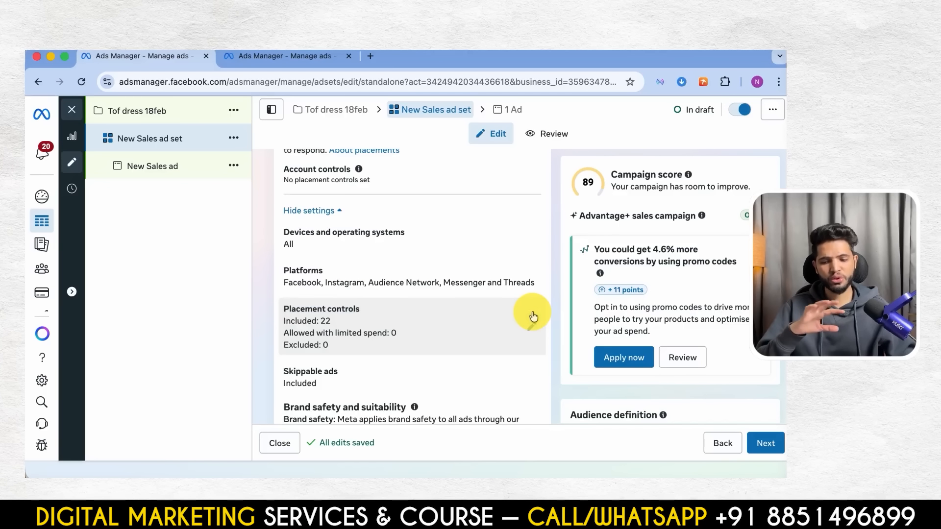
- Open the New Sales ad and look over its name, partnership and identity settings
{"action": "left_click", "coordinate": [166, 169]}
{"action": "scroll", "coordinate": [352, 266], "scroll_direction": "down", "scroll_amount": 2}
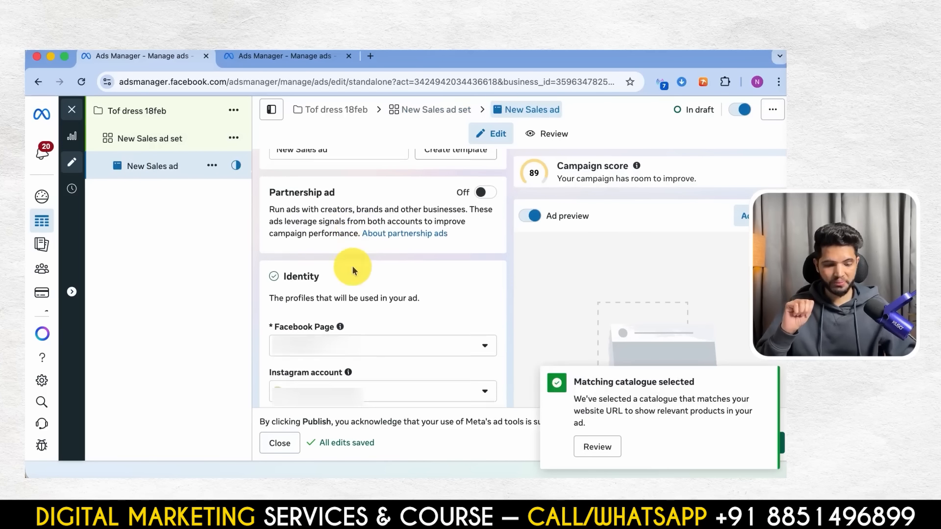
{"action": "scroll", "coordinate": [365, 284], "scroll_direction": "up", "scroll_amount": 2}
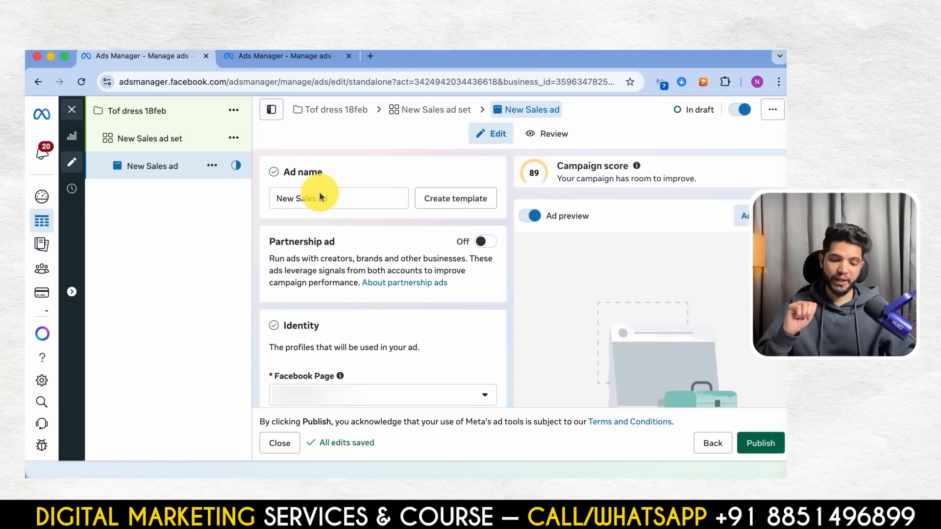
- Go back to the New Sales ad set and examine the existing audiences available for custom audience exclusion
{"action": "left_click", "coordinate": [166, 141]}
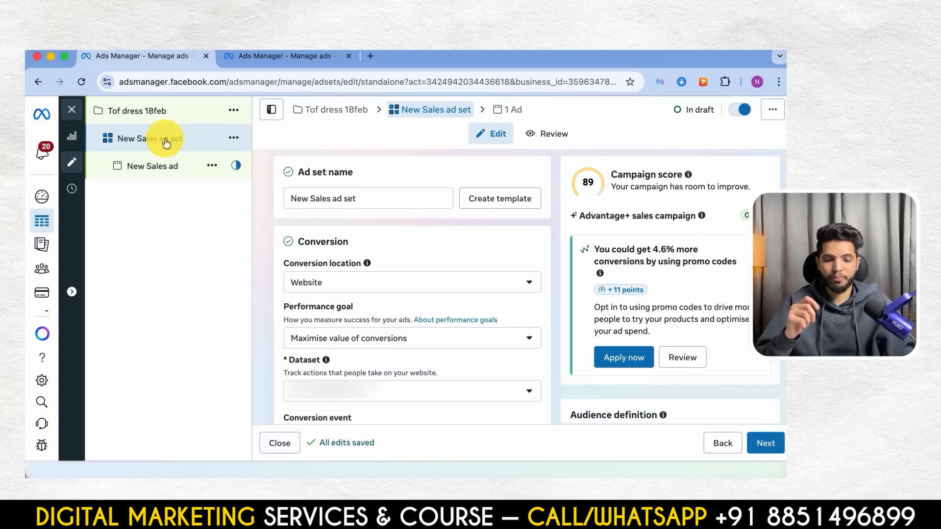
{"action": "left_click", "coordinate": [368, 201]}
{"action": "scroll", "coordinate": [374, 329], "scroll_direction": "down", "scroll_amount": 15}
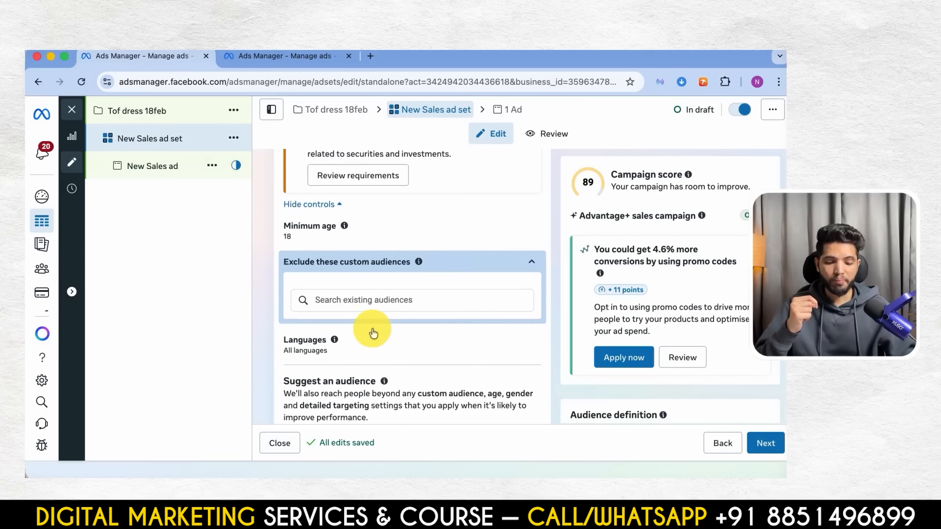
{"action": "left_click", "coordinate": [372, 245]}
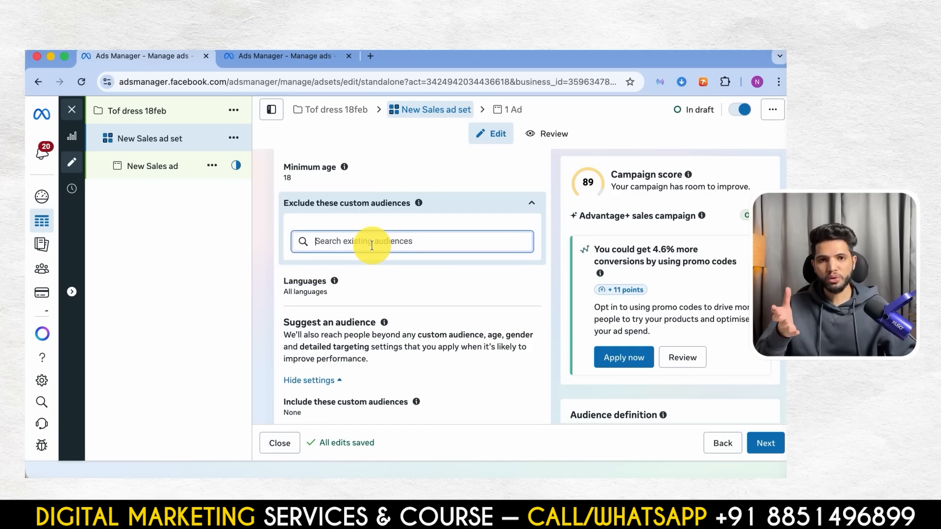
{"action": "left_click", "coordinate": [372, 245]}
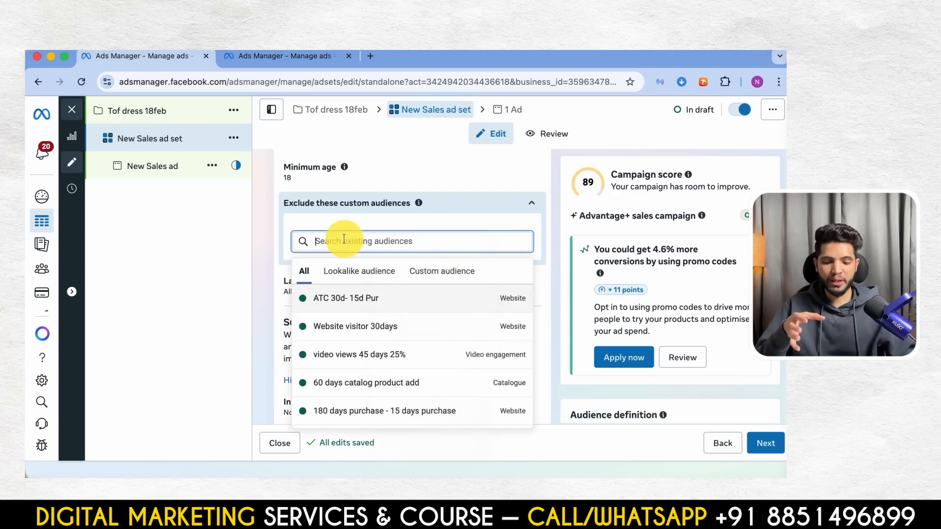
{"action": "scroll", "coordinate": [364, 345], "scroll_direction": "down", "scroll_amount": 5}
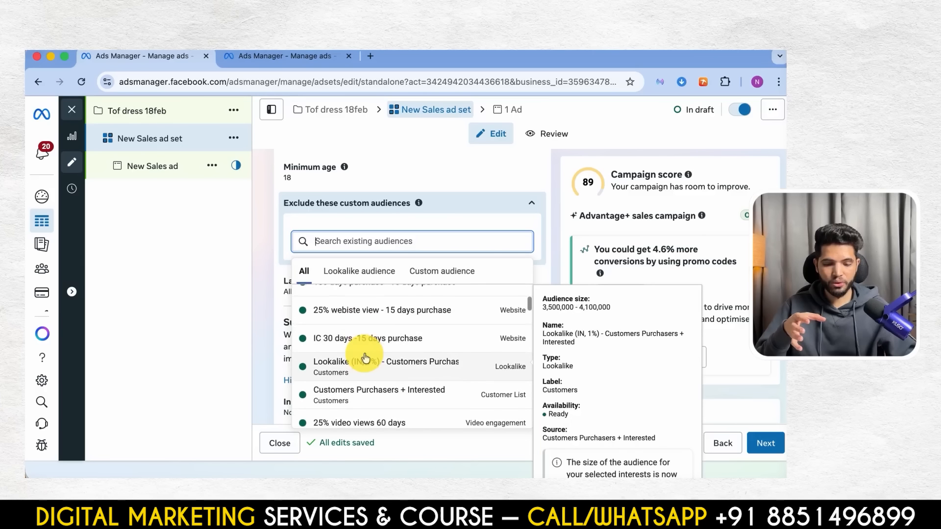
{"action": "scroll", "coordinate": [365, 357], "scroll_direction": "down", "scroll_amount": 3}
{"action": "left_click", "coordinate": [408, 258]}
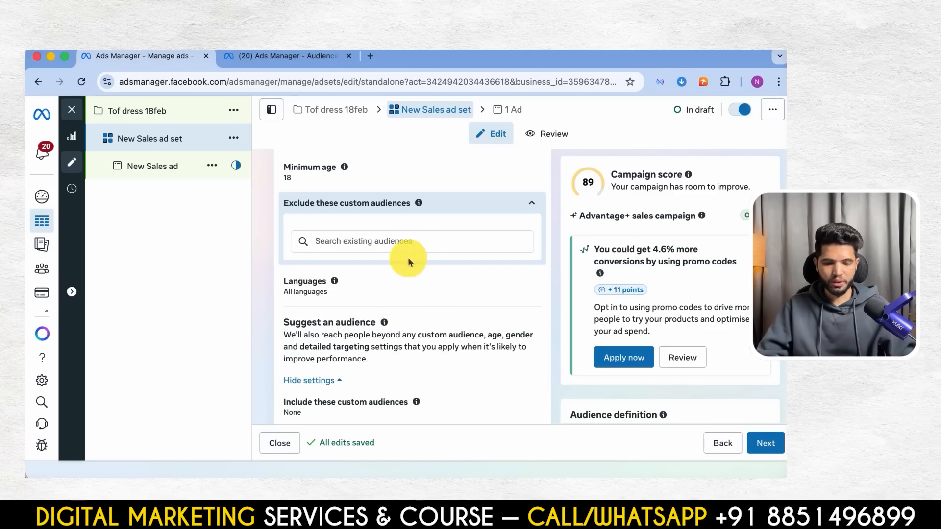
{"action": "scroll", "coordinate": [444, 293], "scroll_direction": "up", "scroll_amount": 2}
{"action": "scroll", "coordinate": [441, 290], "scroll_direction": "down", "scroll_amount": 3}
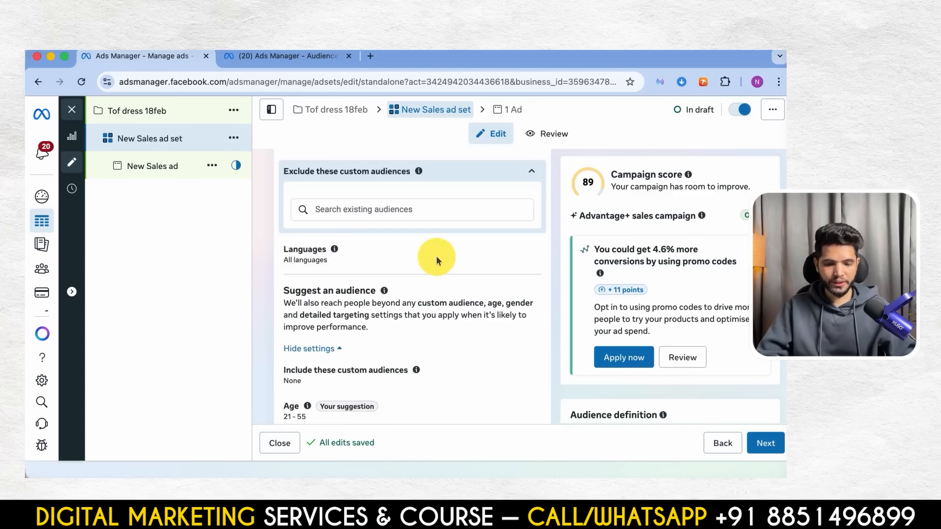
{"action": "left_click", "coordinate": [384, 216]}
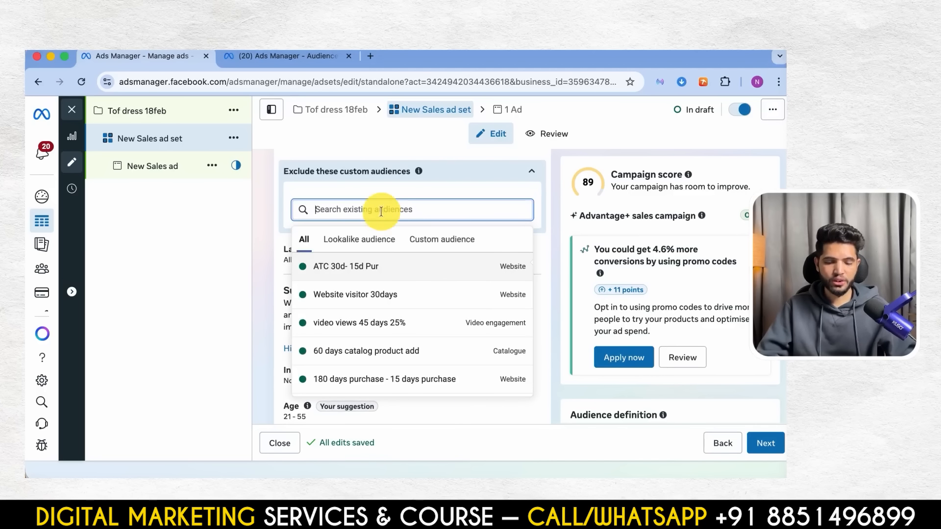
- Switch to the Audiences page and start a new Custom Audience with Website as its source
{"action": "left_click", "coordinate": [283, 57]}
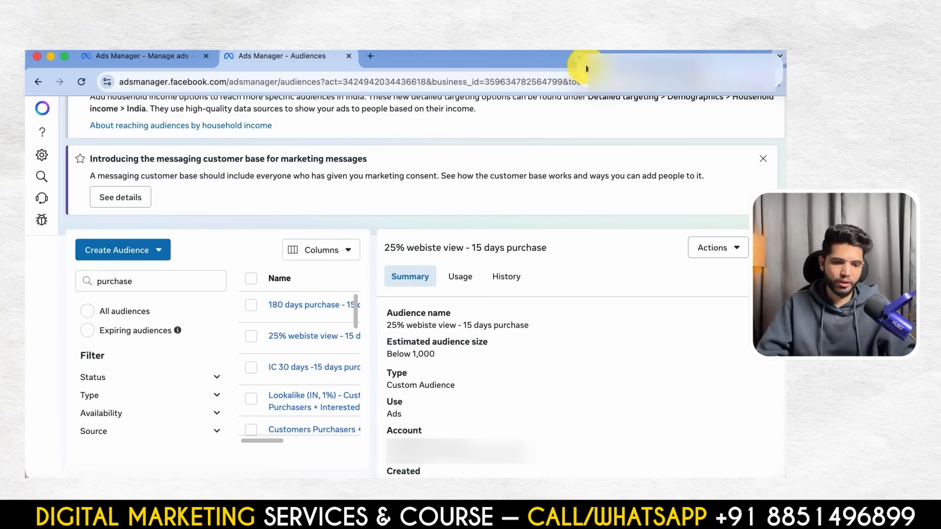
{"action": "left_click", "coordinate": [130, 250]}
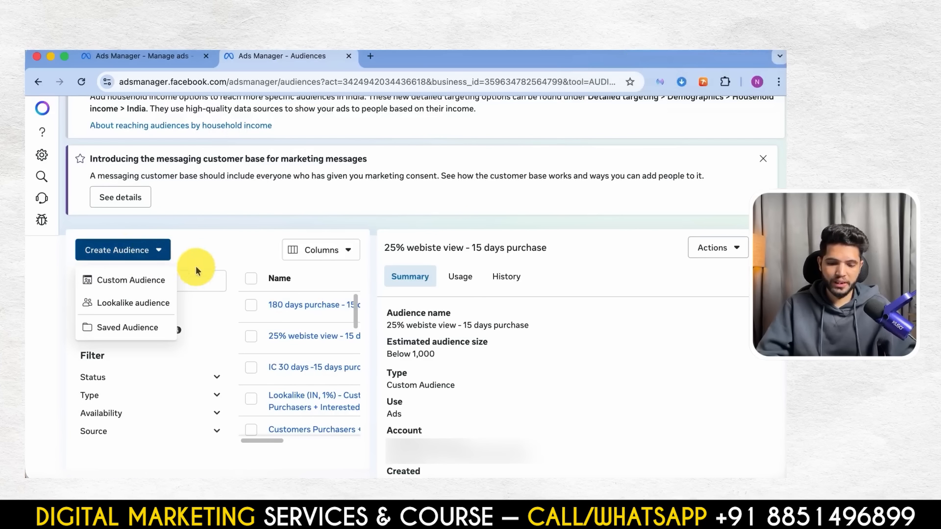
{"action": "left_click", "coordinate": [122, 280]}
{"action": "left_click", "coordinate": [250, 201]}
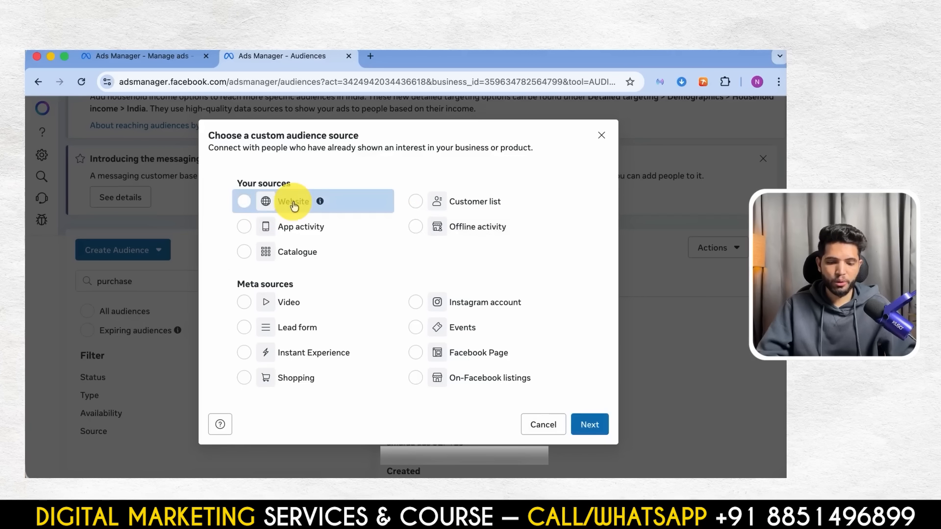
{"action": "left_click", "coordinate": [590, 425]}
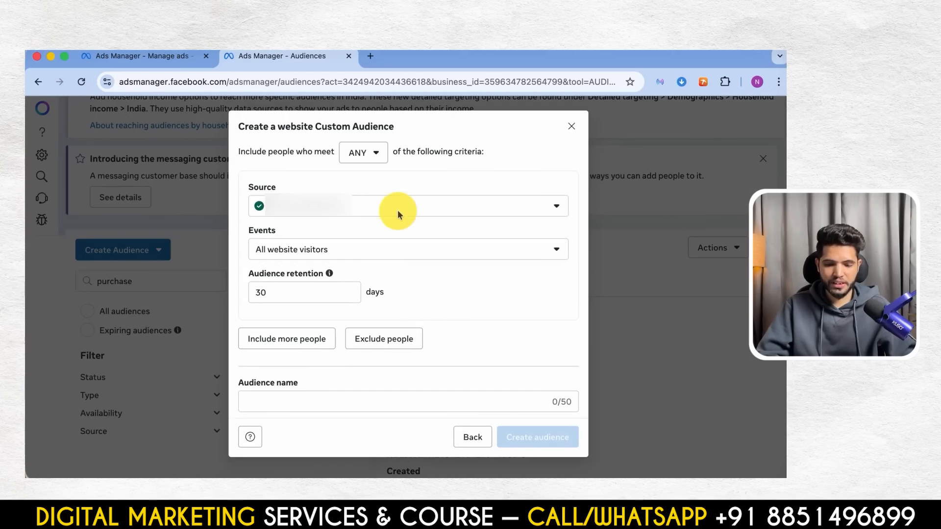
- Set the website audience's event to Purchase and its audience retention to 15 days
{"action": "left_click", "coordinate": [329, 250]}
{"action": "scroll", "coordinate": [315, 374], "scroll_direction": "down", "scroll_amount": 5}
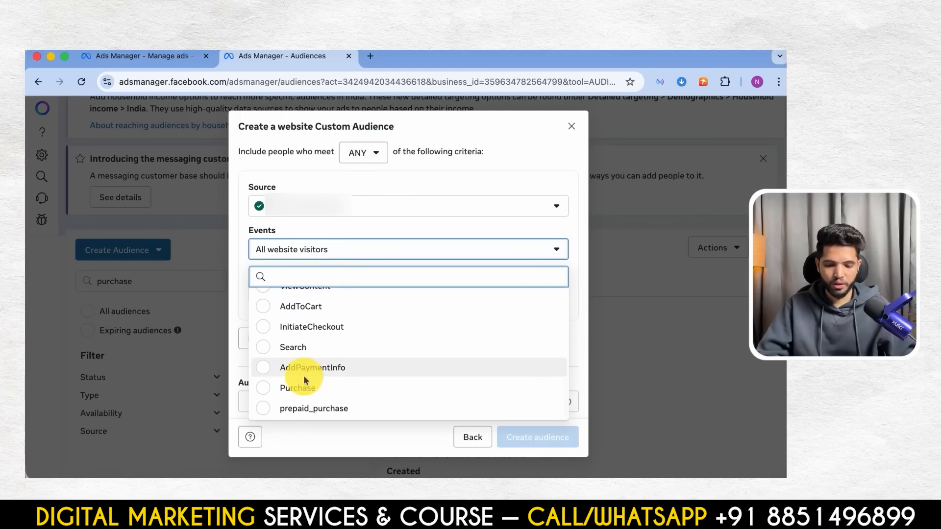
{"action": "left_click", "coordinate": [303, 381]}
{"action": "double_click", "coordinate": [295, 294]}
{"action": "type", "text": "15"}
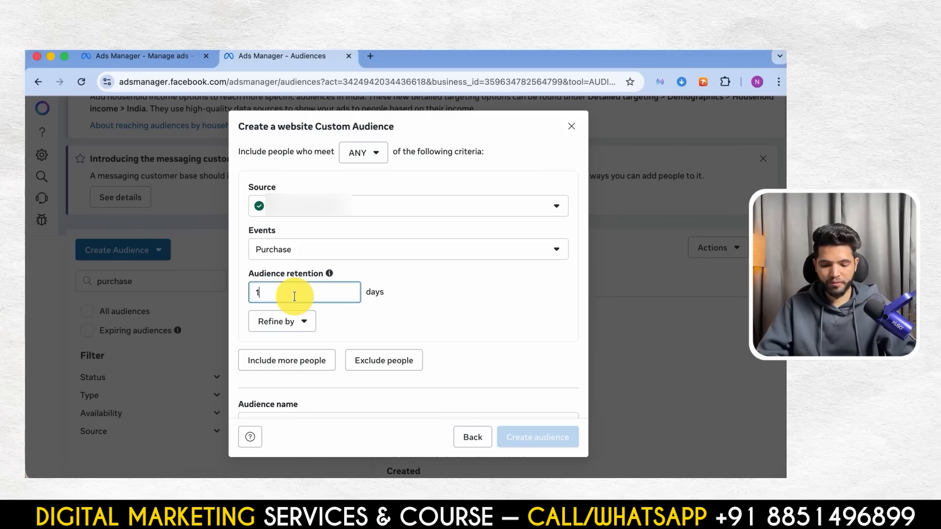
{"action": "right_click", "coordinate": [300, 436]}
- Name the new website custom audience "15 days purchase"
{"action": "scroll", "coordinate": [335, 365], "scroll_direction": "down", "scroll_amount": 3}
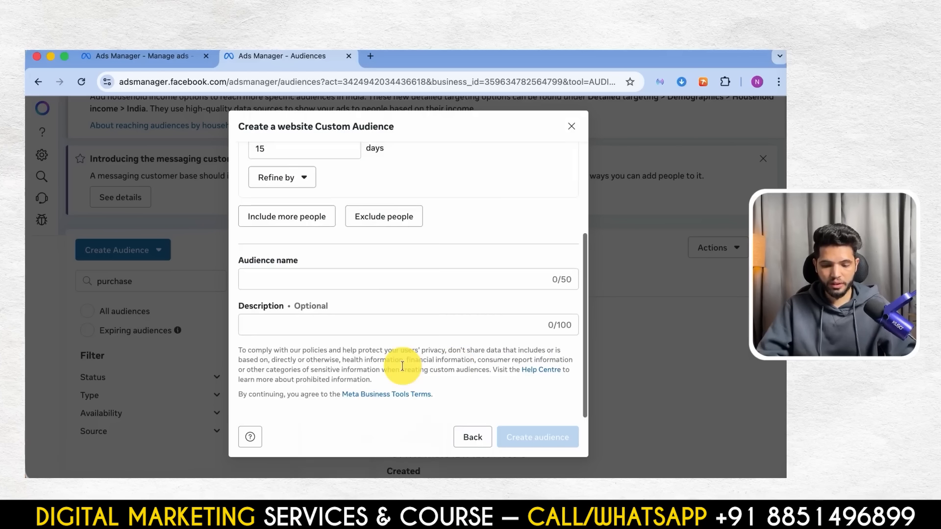
{"action": "left_click", "coordinate": [303, 286]}
{"action": "type", "text": "15 da"}
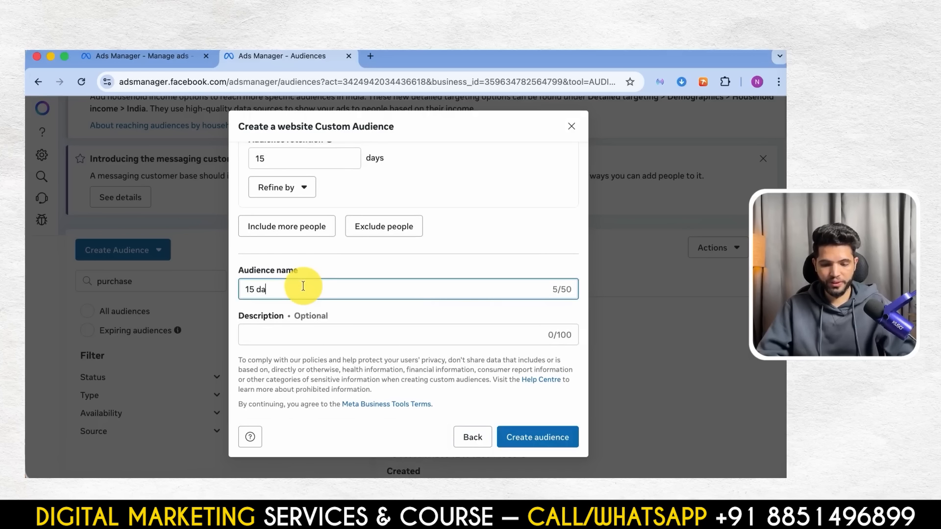
{"action": "type", "text": "ys purchase"}
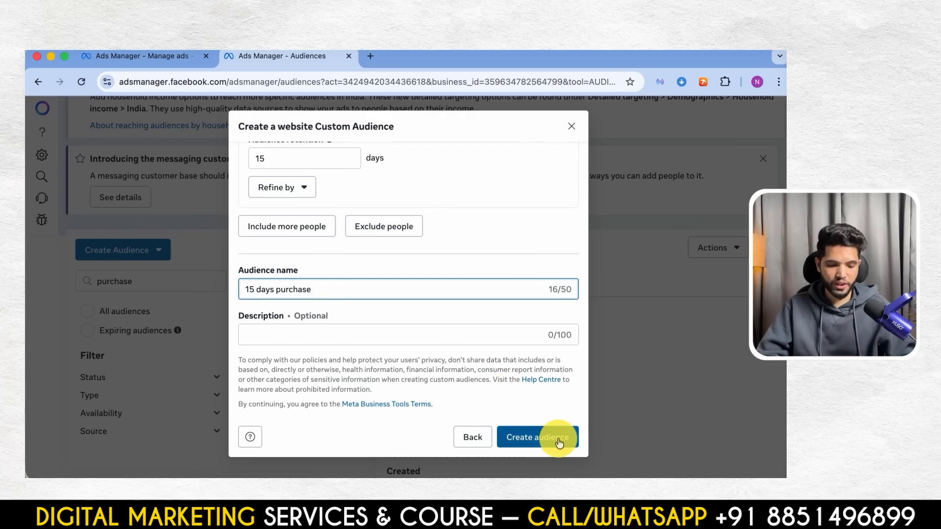
- Create the named website custom audience, finish the creation dialog and return to the New Sales ad set
{"action": "left_click", "coordinate": [533, 437]}
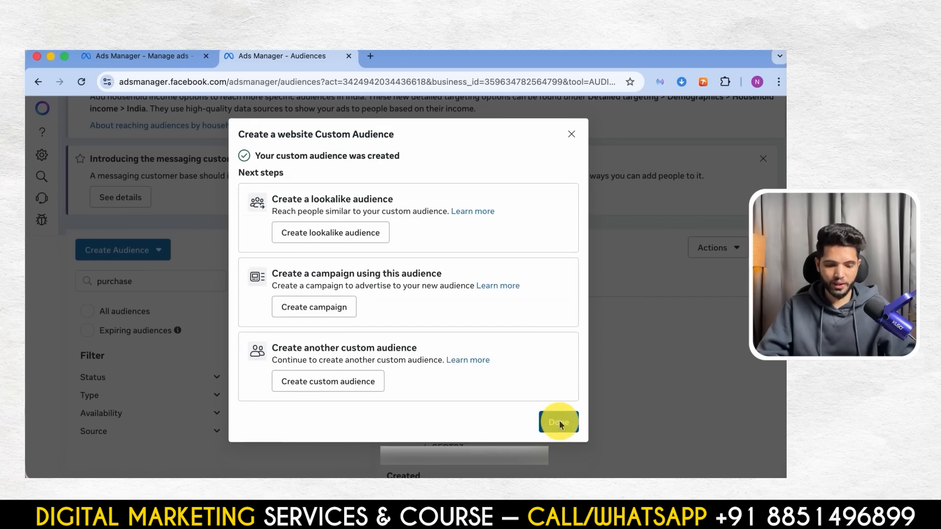
{"action": "left_click", "coordinate": [559, 420]}
{"action": "left_click", "coordinate": [163, 58]}
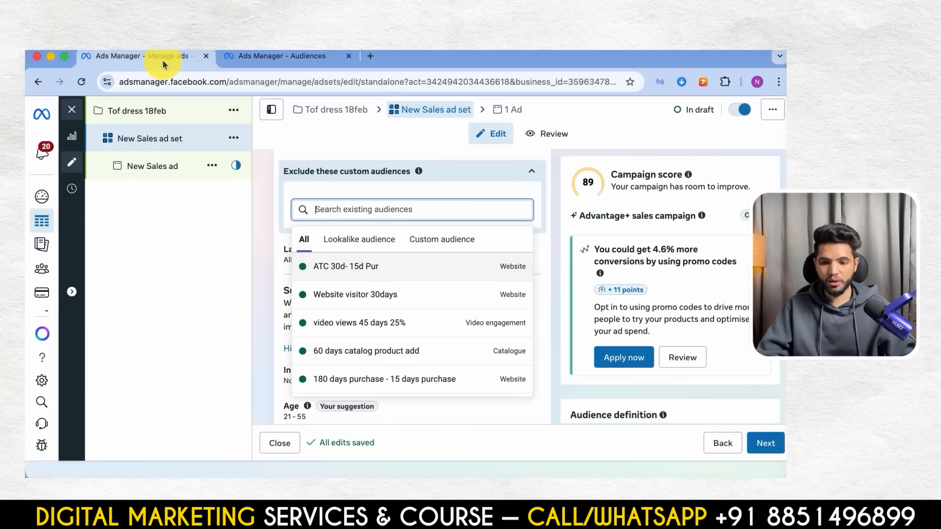
- Reload the ad set and exclude the "15 days purchase" website audience under its custom audience exclusions
{"action": "left_click", "coordinate": [83, 82]}
{"action": "left_click", "coordinate": [440, 305]}
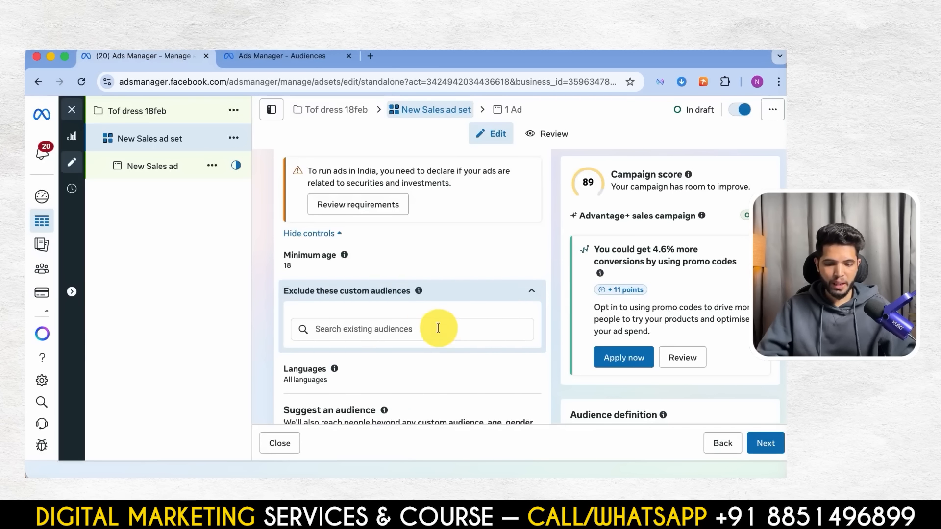
{"action": "scroll", "coordinate": [433, 313], "scroll_direction": "down", "scroll_amount": 2}
{"action": "left_click", "coordinate": [406, 259]}
{"action": "type", "text": "15"}
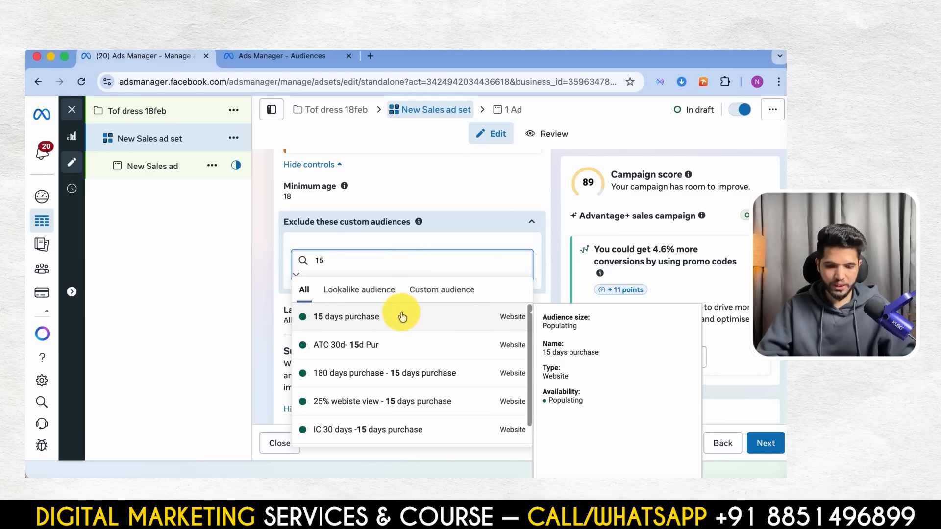
{"action": "left_click", "coordinate": [399, 316]}
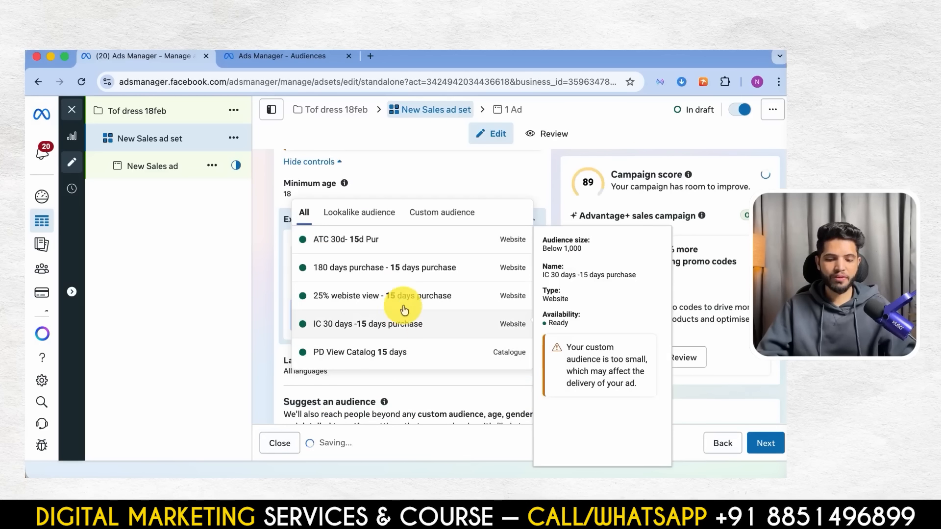
{"action": "left_click", "coordinate": [246, 267]}
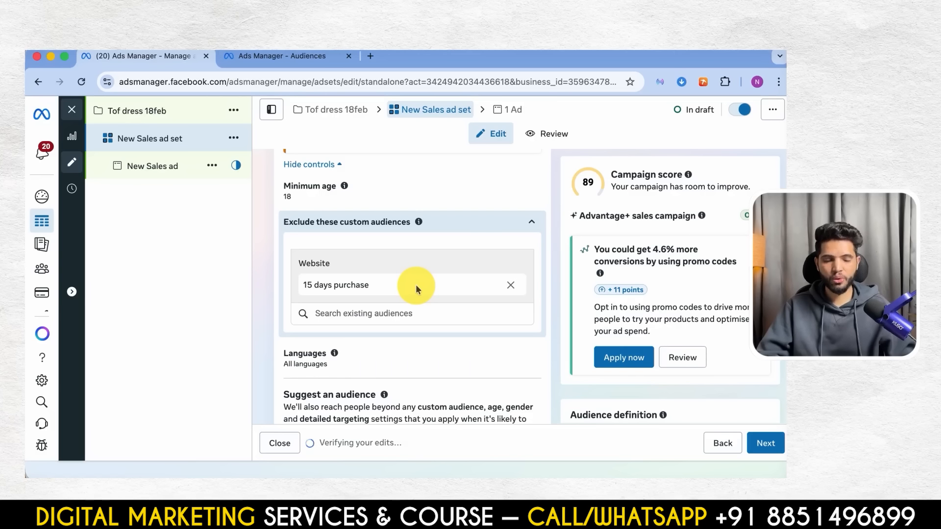
- Open the New Sales ad and check its identity section and the available ad setup choices, keeping Create ad
{"action": "left_click", "coordinate": [178, 167]}
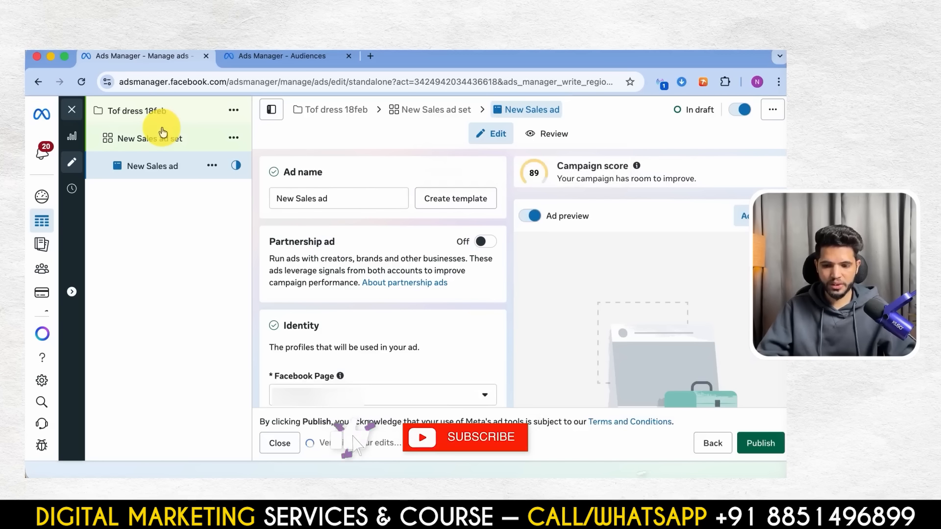
{"action": "scroll", "coordinate": [315, 220], "scroll_direction": "down", "scroll_amount": 8}
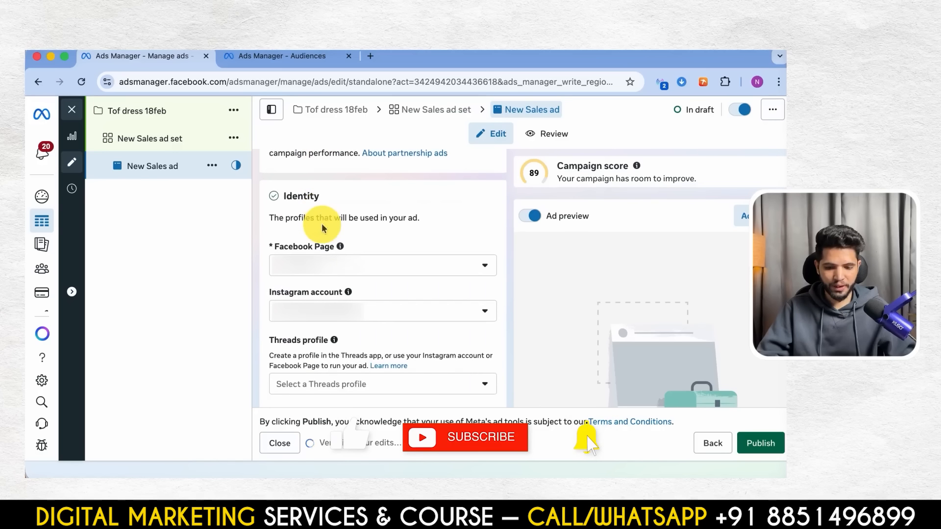
{"action": "scroll", "coordinate": [363, 326], "scroll_direction": "down", "scroll_amount": 3}
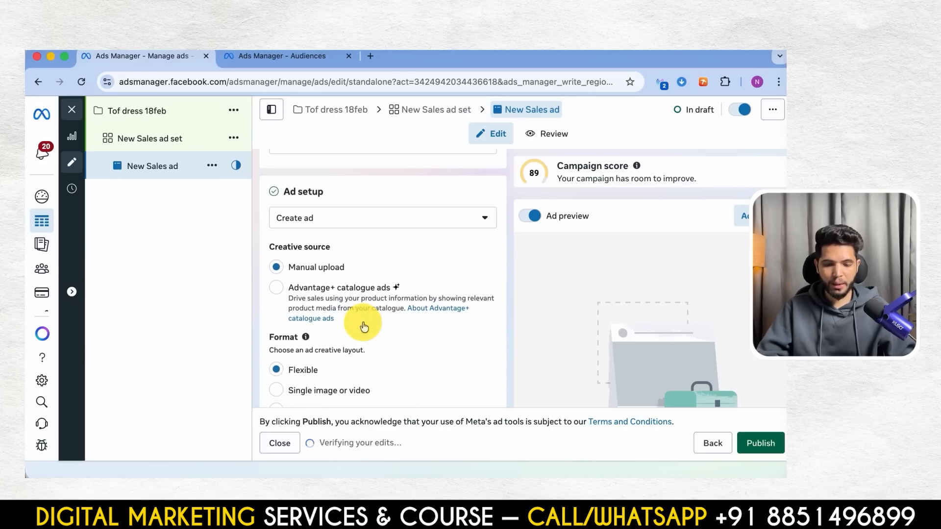
{"action": "left_click", "coordinate": [383, 218]}
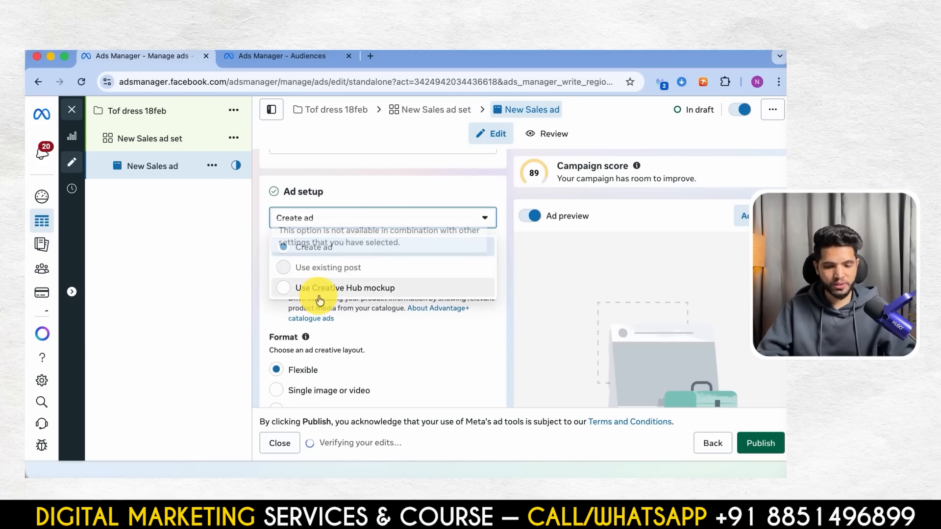
{"action": "left_click", "coordinate": [389, 217]}
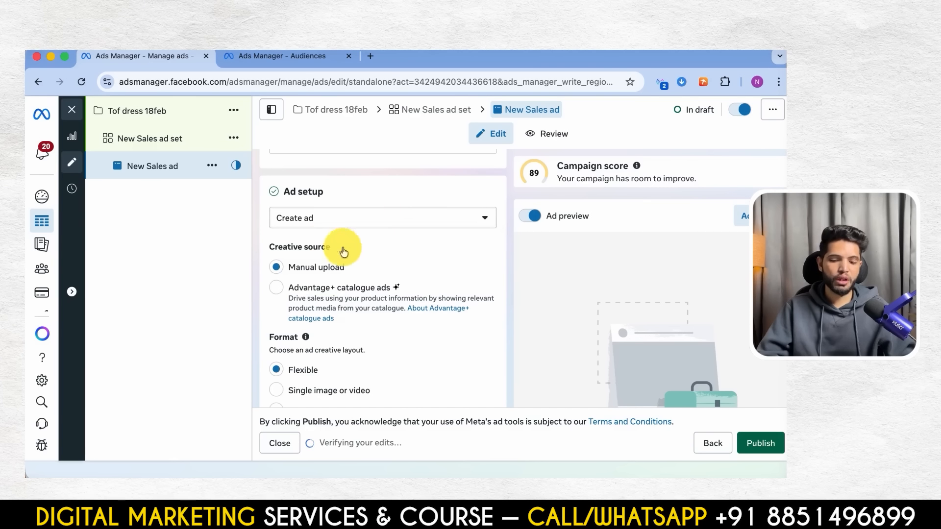
- Examine the ad's creative source, format and multi-advertiser settings down to the Ad creative section
{"action": "scroll", "coordinate": [339, 291], "scroll_direction": "down", "scroll_amount": 1}
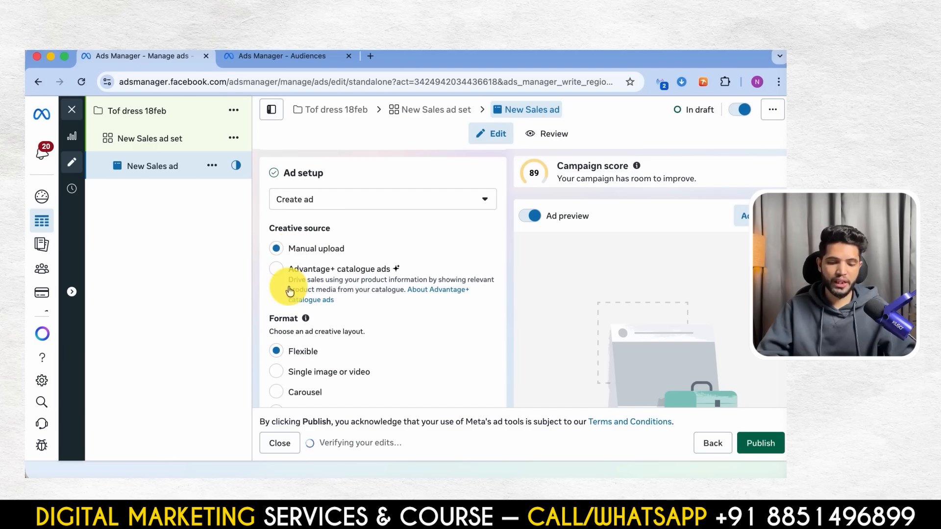
{"action": "scroll", "coordinate": [288, 287], "scroll_direction": "up", "scroll_amount": 1}
{"action": "scroll", "coordinate": [294, 245], "scroll_direction": "down", "scroll_amount": 5}
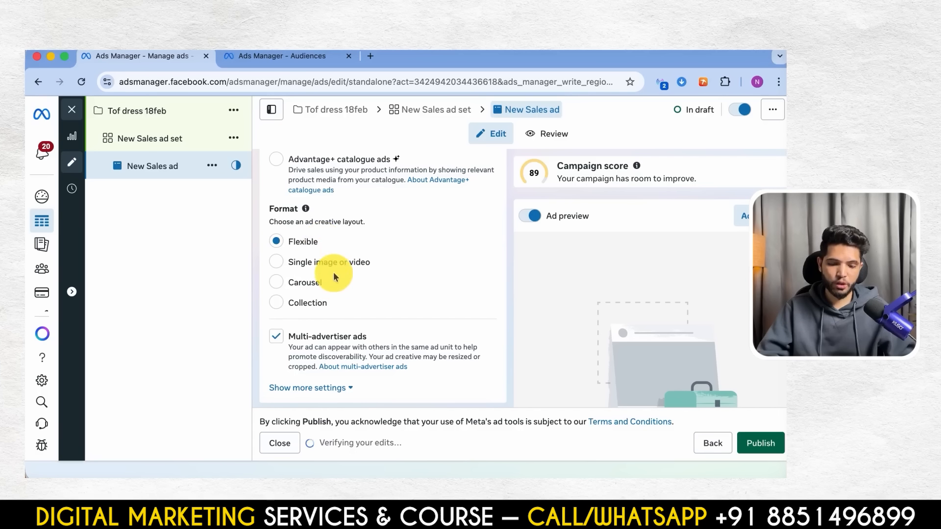
{"action": "scroll", "coordinate": [335, 260], "scroll_direction": "up", "scroll_amount": 2}
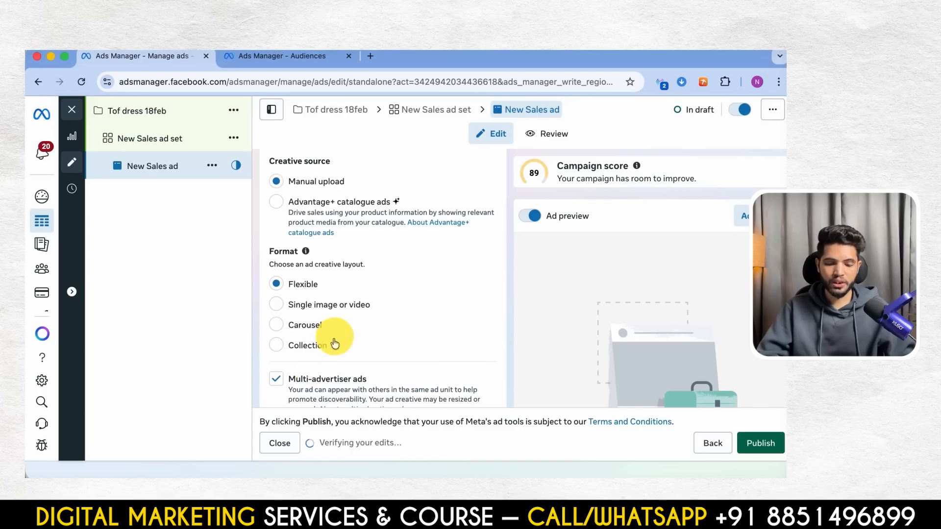
{"action": "scroll", "coordinate": [336, 341], "scroll_direction": "down", "scroll_amount": 7}
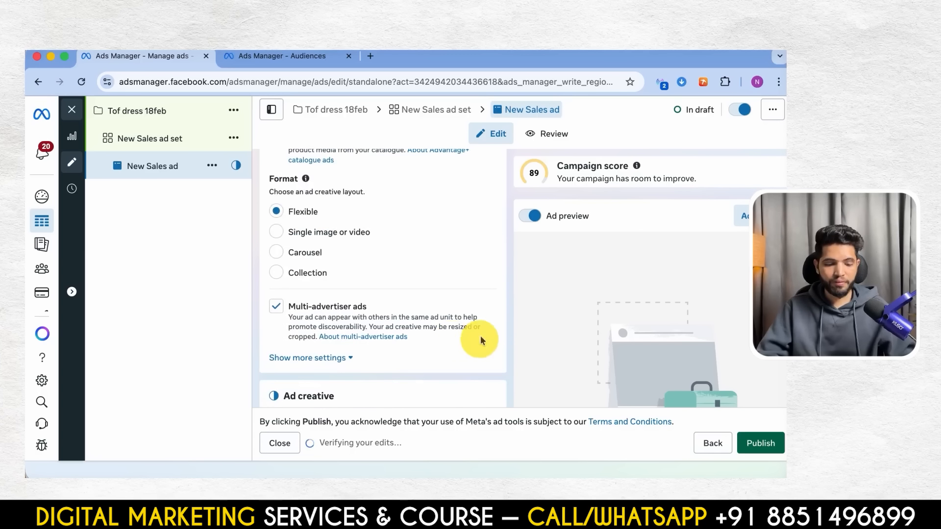
{"action": "scroll", "coordinate": [440, 258], "scroll_direction": "up", "scroll_amount": 6}
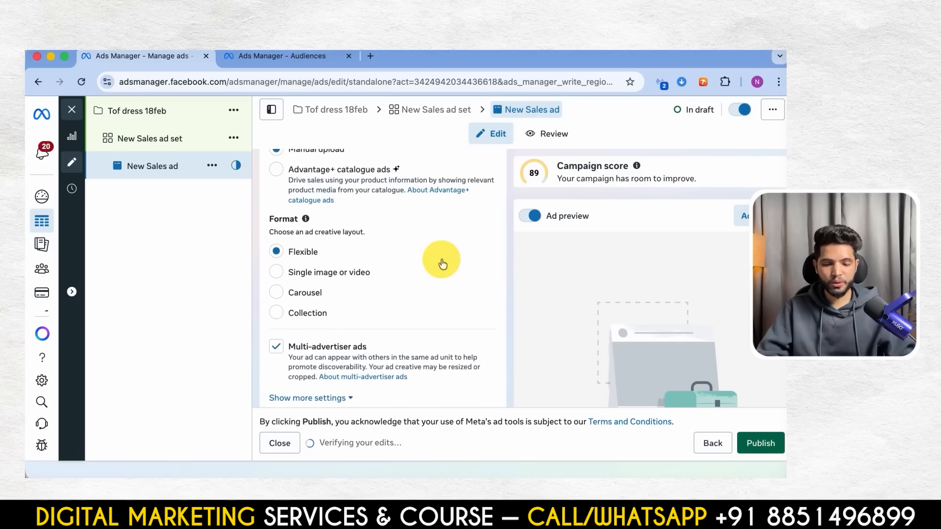
{"action": "scroll", "coordinate": [367, 319], "scroll_direction": "down", "scroll_amount": 5}
{"action": "scroll", "coordinate": [365, 316], "scroll_direction": "down", "scroll_amount": 4}
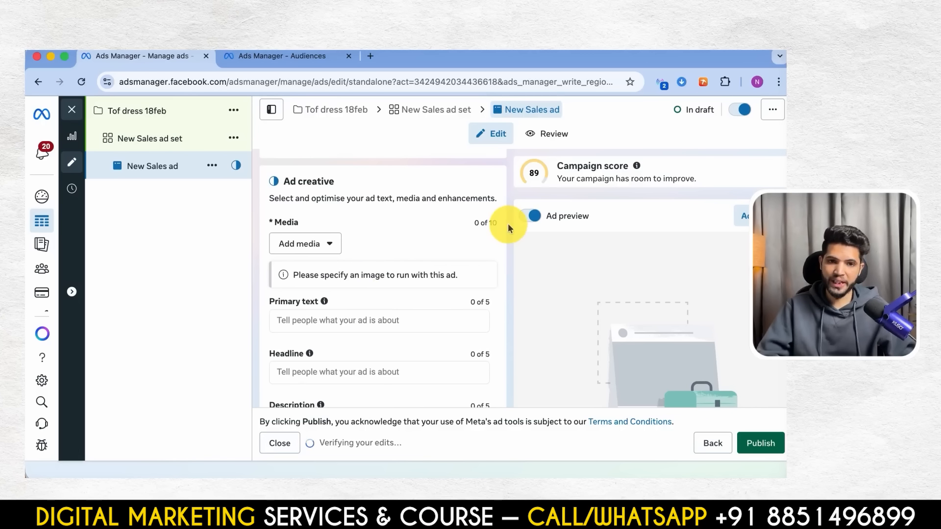
- Check which media types can be added to the ad creative, then return to the format choices
{"action": "left_click", "coordinate": [311, 243]}
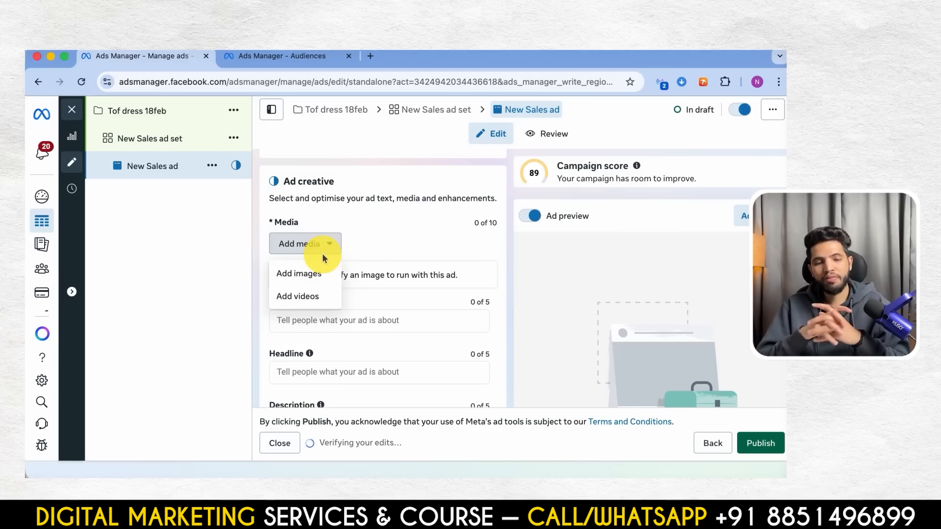
{"action": "left_click", "coordinate": [376, 247]}
{"action": "scroll", "coordinate": [376, 252], "scroll_direction": "up", "scroll_amount": 3}
{"action": "scroll", "coordinate": [376, 252], "scroll_direction": "down", "scroll_amount": 3}
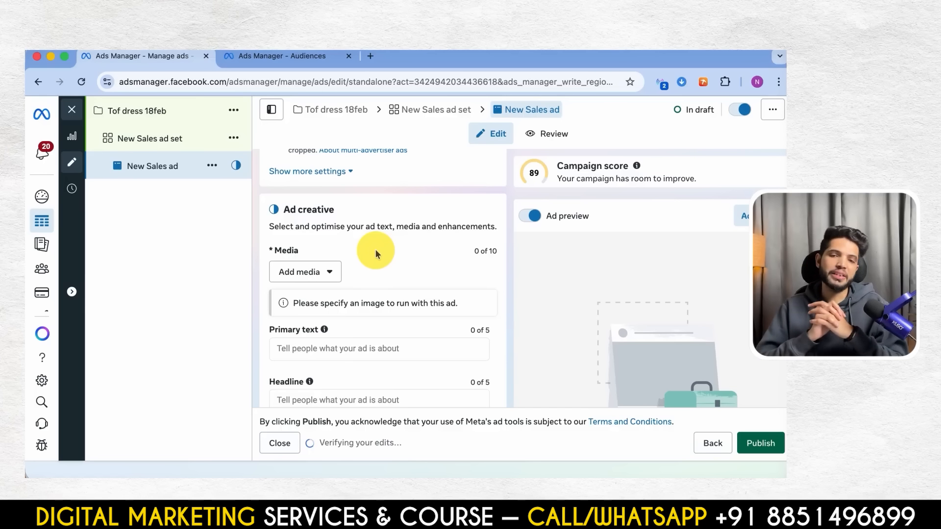
{"action": "scroll", "coordinate": [378, 253], "scroll_direction": "up", "scroll_amount": 4}
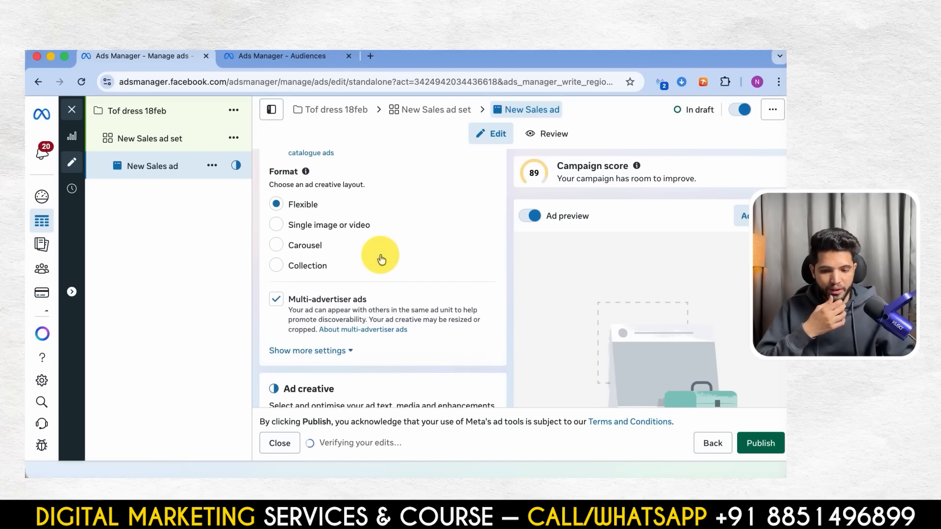
- Try the Single image or video, Carousel and Collection formats in turn for the New Sales ad
{"action": "left_click", "coordinate": [278, 224]}
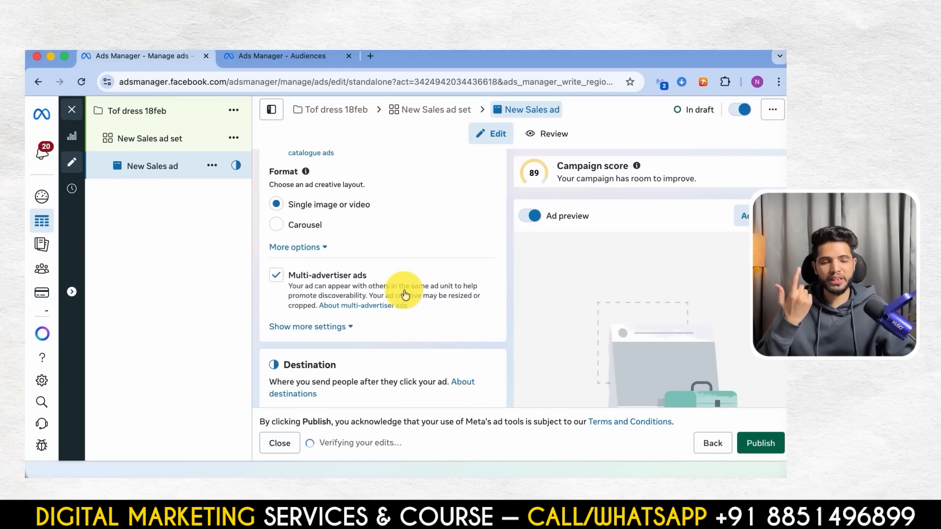
{"action": "scroll", "coordinate": [404, 290], "scroll_direction": "down", "scroll_amount": 2}
{"action": "scroll", "coordinate": [405, 291], "scroll_direction": "up", "scroll_amount": 1}
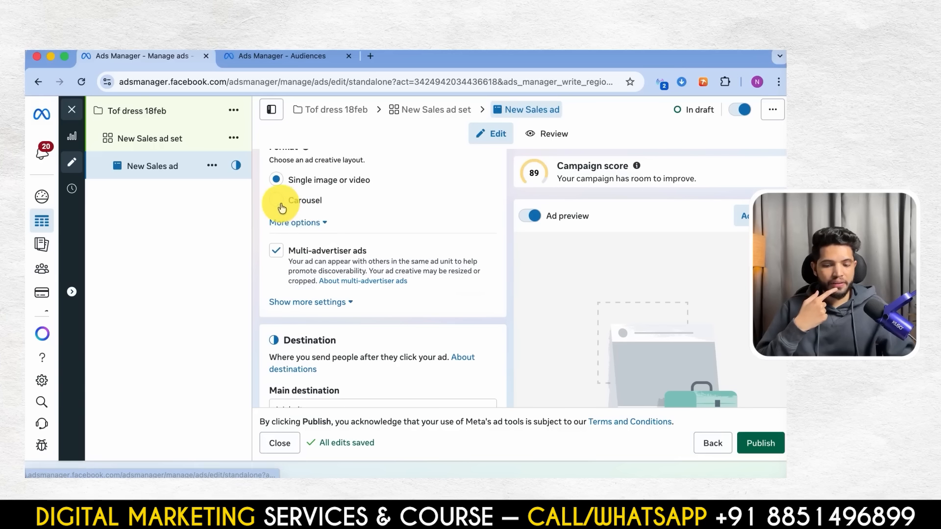
{"action": "left_click", "coordinate": [280, 204]}
{"action": "left_click", "coordinate": [298, 224]}
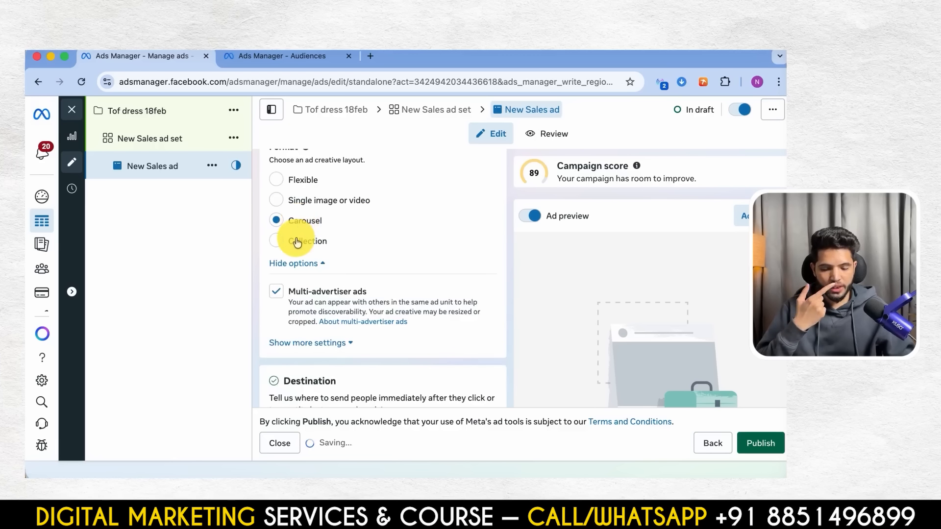
{"action": "left_click", "coordinate": [278, 242]}
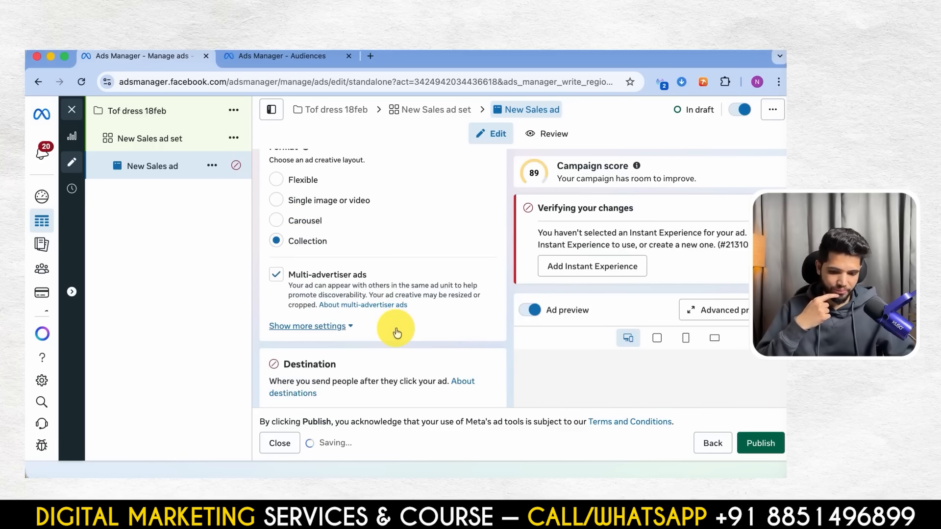
{"action": "left_click", "coordinate": [282, 242]}
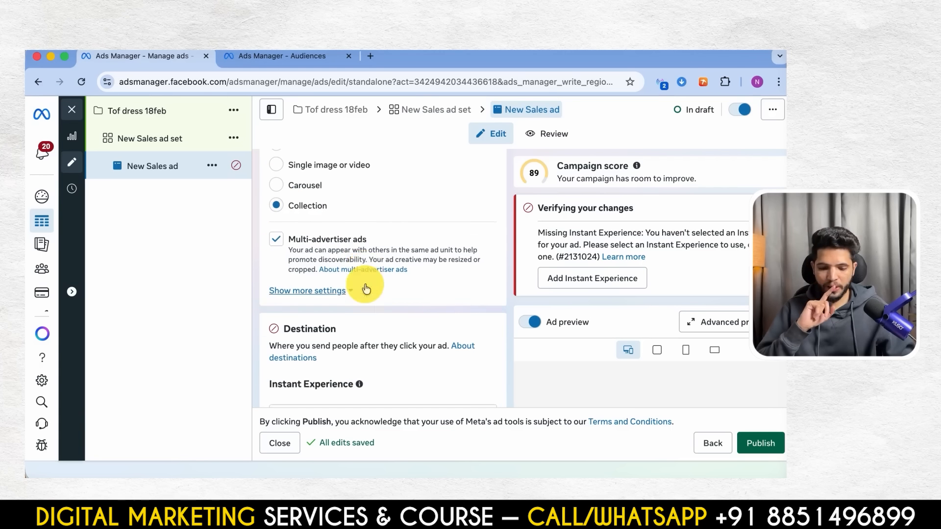
- Review the ad setup with the Collection format and set the ad's format to Single image or video
{"action": "scroll", "coordinate": [363, 284], "scroll_direction": "down", "scroll_amount": 6}
{"action": "scroll", "coordinate": [365, 284], "scroll_direction": "down", "scroll_amount": 8}
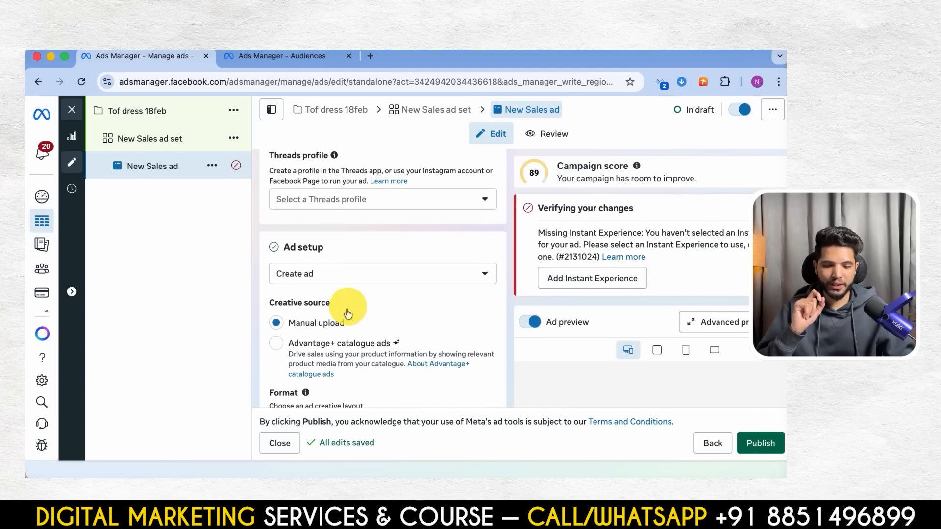
{"action": "scroll", "coordinate": [343, 303], "scroll_direction": "down", "scroll_amount": 5}
{"action": "left_click", "coordinate": [281, 252]}
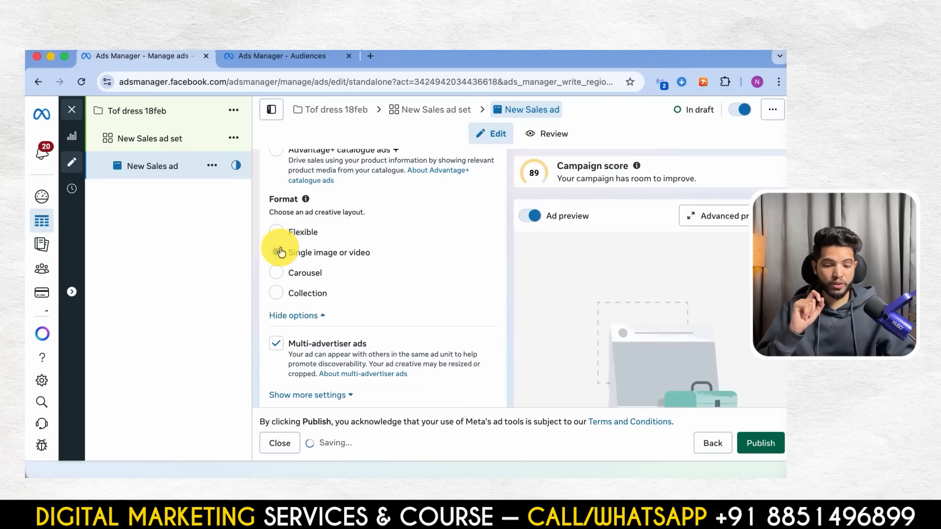
- Search Google for "multi-advertiser ads" in a new tab and examine the Search Engine Land example image up close
{"action": "scroll", "coordinate": [375, 323], "scroll_direction": "down", "scroll_amount": 2}
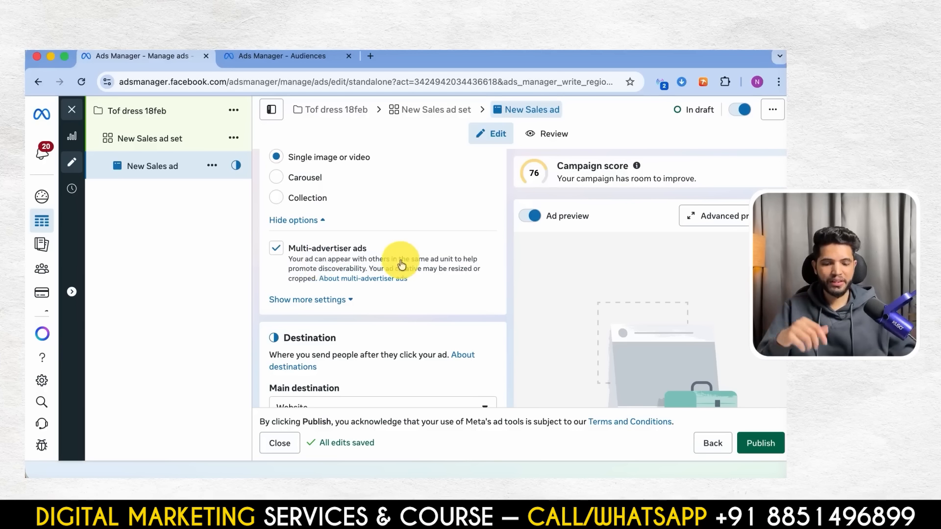
{"action": "left_click_drag", "start_coordinate": [367, 248], "coordinate": [290, 247]}
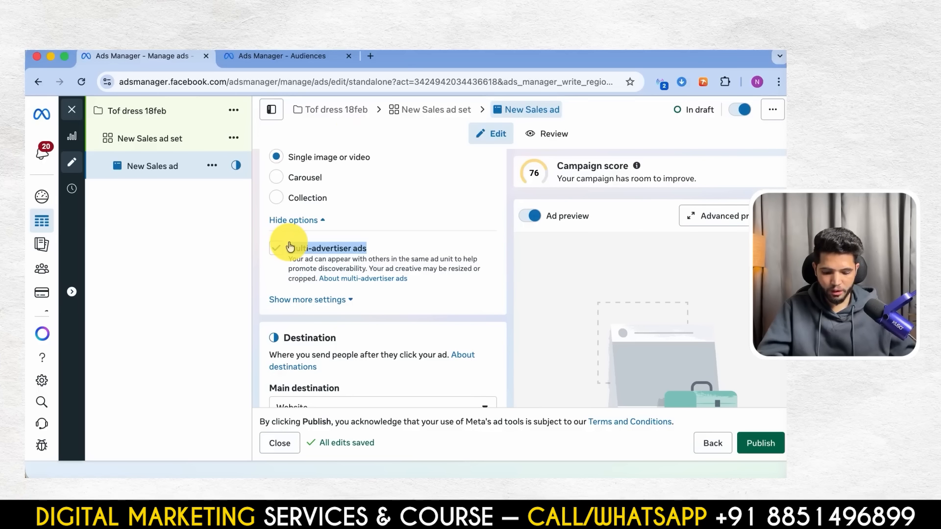
{"action": "left_click", "coordinate": [370, 56]}
{"action": "type", "text": "Multi-advertiser ads"}
{"action": "key", "text": "Return"}
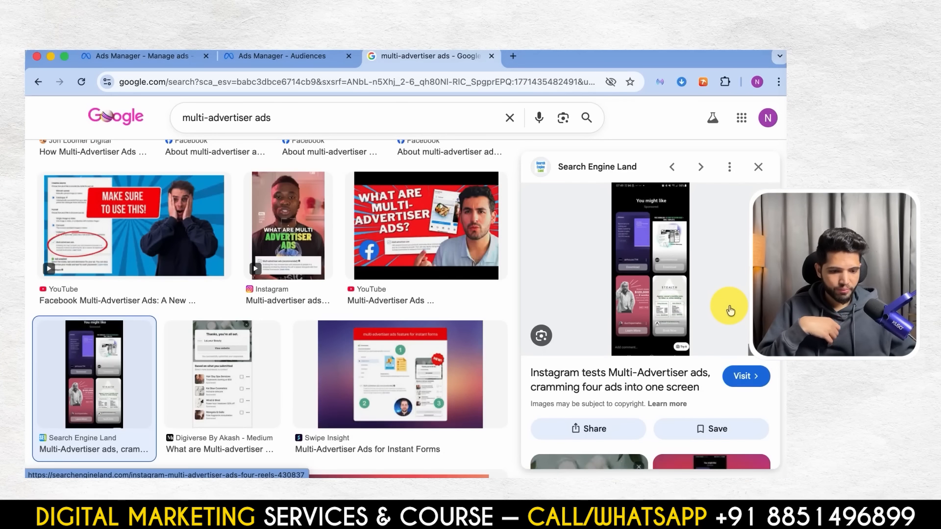
{"action": "key", "text": "super+equal"}
{"action": "scroll", "coordinate": [616, 362], "scroll_direction": "up", "scroll_amount": 4}
{"action": "scroll", "coordinate": [617, 362], "scroll_direction": "right", "scroll_amount": 3}
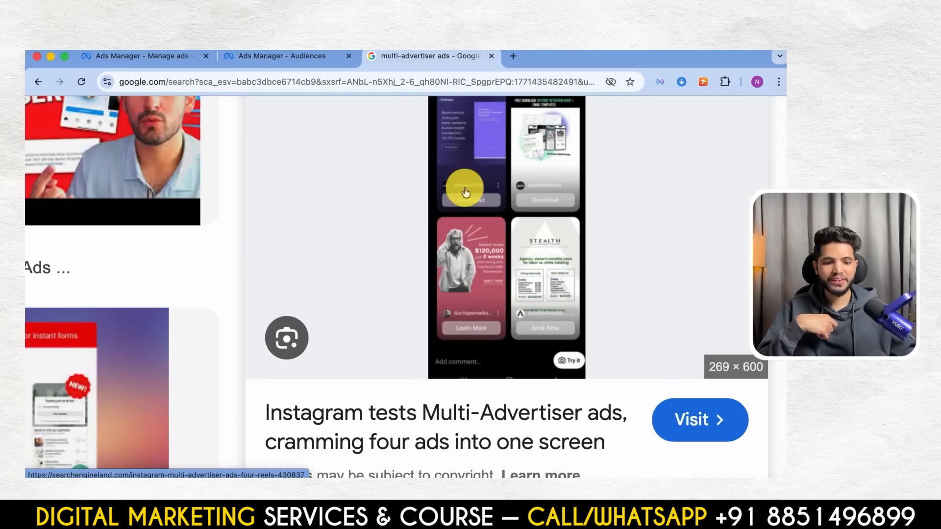
{"action": "scroll", "coordinate": [602, 197], "scroll_direction": "down", "scroll_amount": 3}
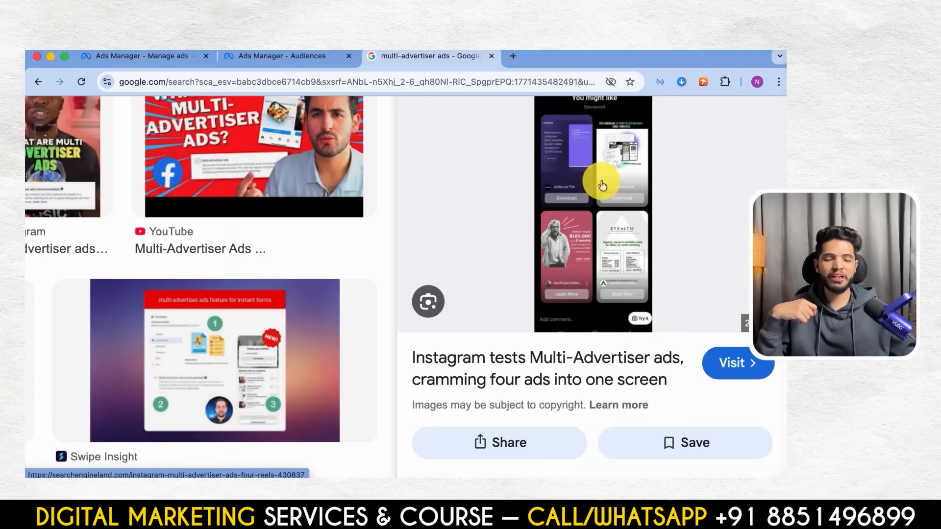
- Return to the New Sales ad and look through its format and Destination settings, including Website URL and personalised destinations
{"action": "left_click", "coordinate": [294, 61]}
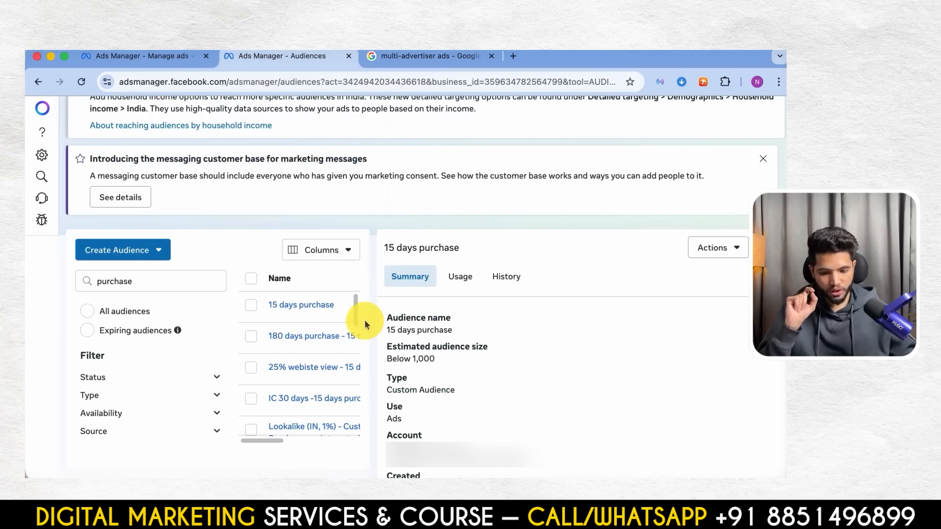
{"action": "left_click", "coordinate": [166, 55]}
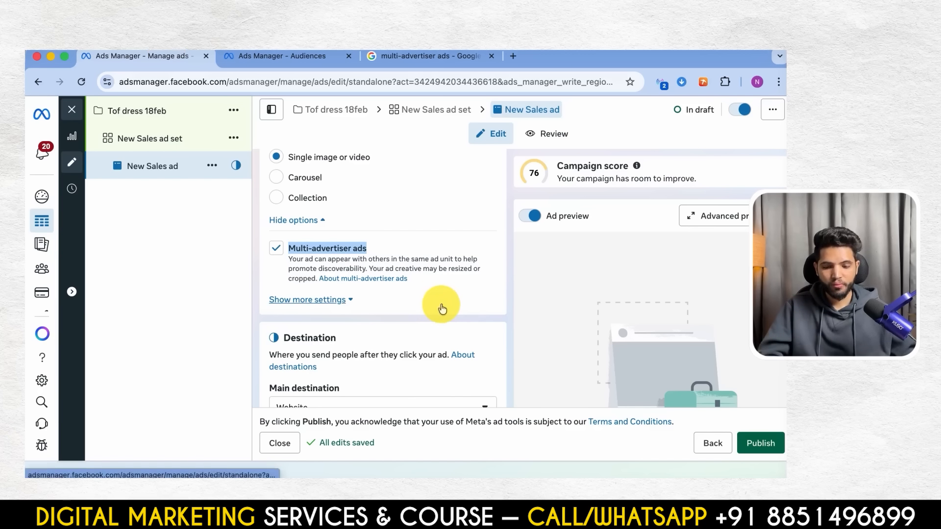
{"action": "scroll", "coordinate": [385, 210], "scroll_direction": "down", "scroll_amount": 1}
{"action": "scroll", "coordinate": [385, 214], "scroll_direction": "up", "scroll_amount": 3}
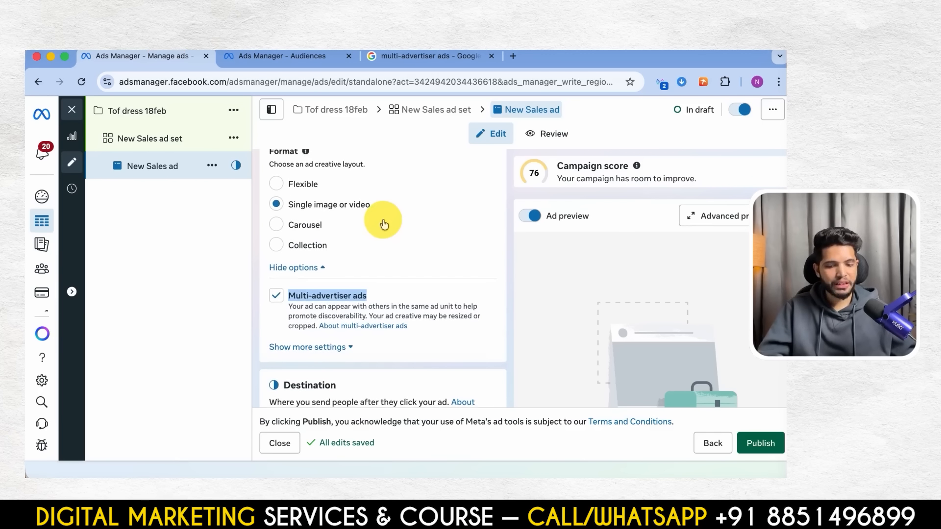
{"action": "scroll", "coordinate": [384, 224], "scroll_direction": "down", "scroll_amount": 5}
{"action": "scroll", "coordinate": [367, 346], "scroll_direction": "down", "scroll_amount": 12}
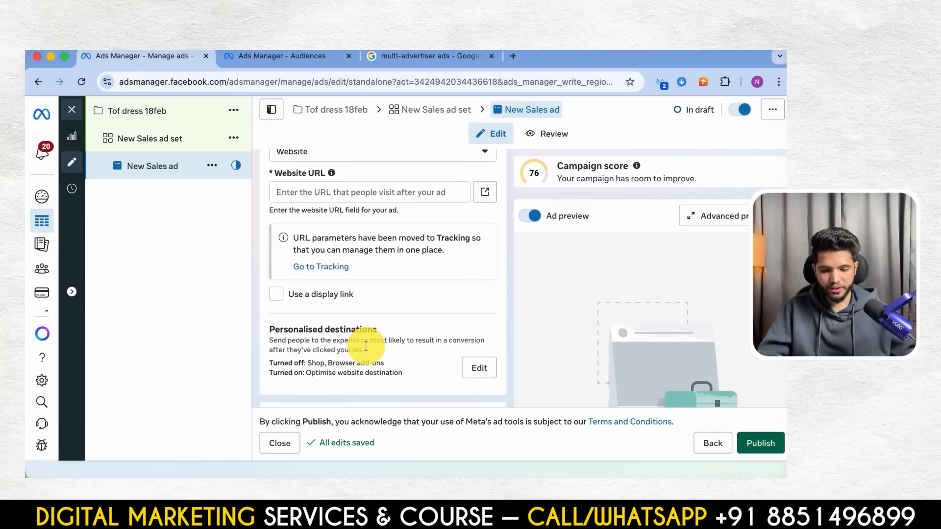
- Start a Video ad creative for the New Sales ad and upload media for it
{"action": "left_click", "coordinate": [307, 267]}
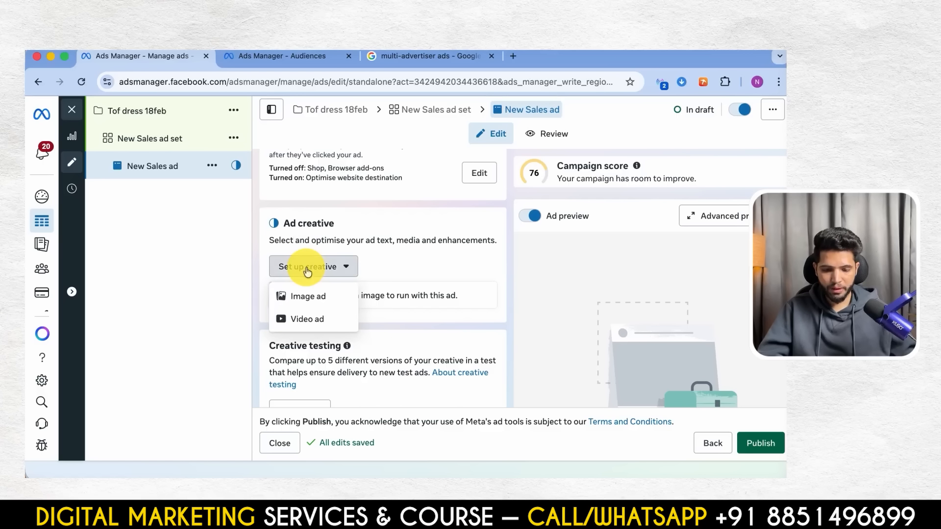
{"action": "left_click", "coordinate": [305, 318]}
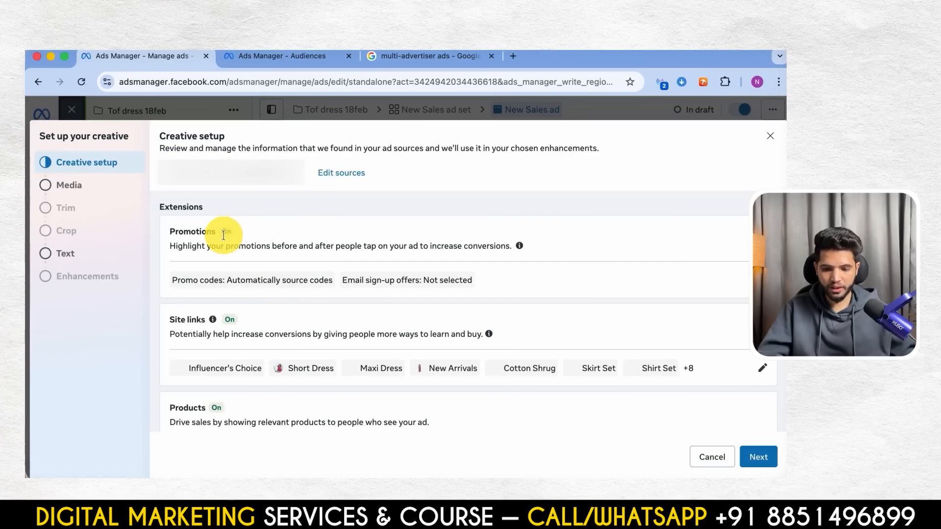
{"action": "left_click", "coordinate": [93, 189]}
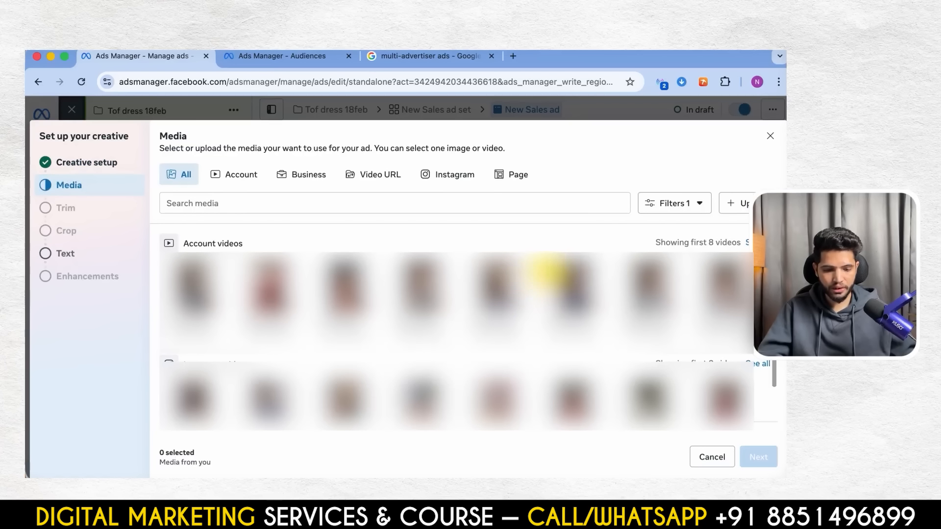
{"action": "left_click", "coordinate": [733, 201]}
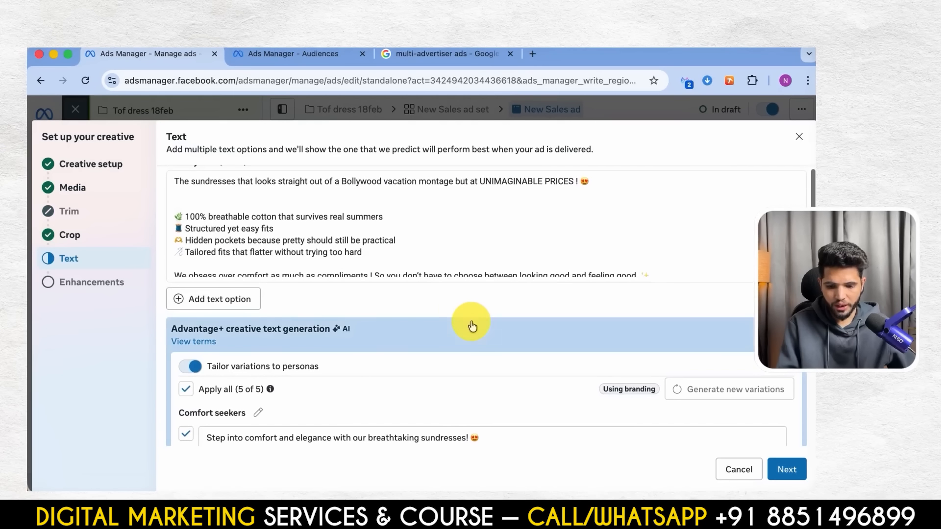
- Review the generated primary text and headline variations, and set the ad's call to action to Order now
{"action": "scroll", "coordinate": [369, 325], "scroll_direction": "down", "scroll_amount": 10}
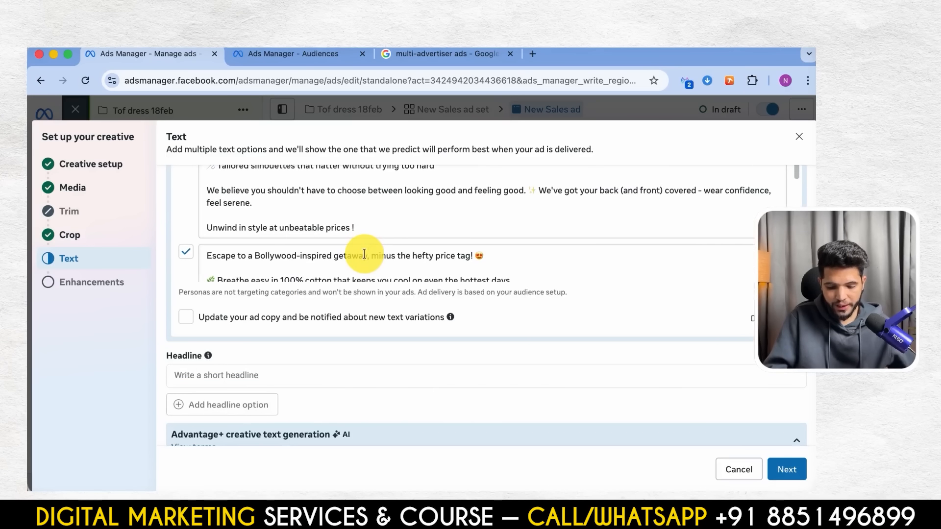
{"action": "scroll", "coordinate": [368, 294], "scroll_direction": "down", "scroll_amount": 8}
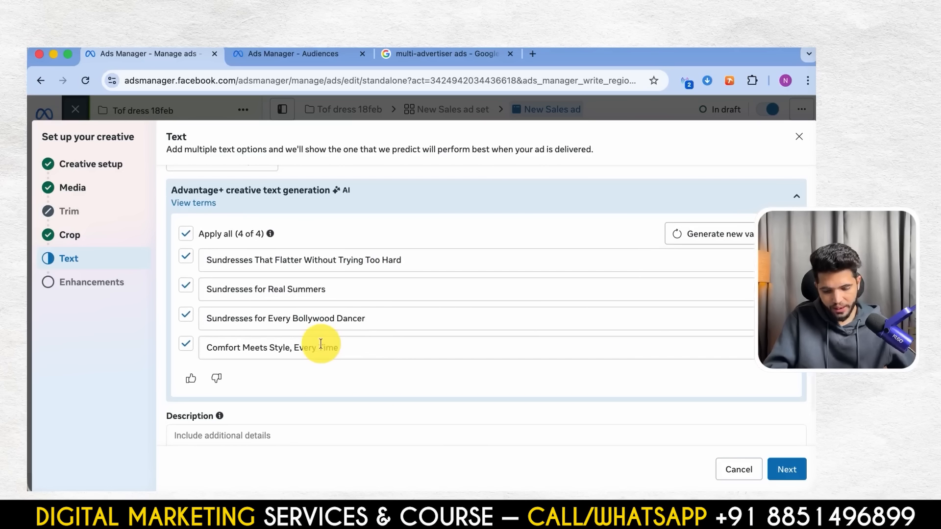
{"action": "scroll", "coordinate": [320, 344], "scroll_direction": "down", "scroll_amount": 4}
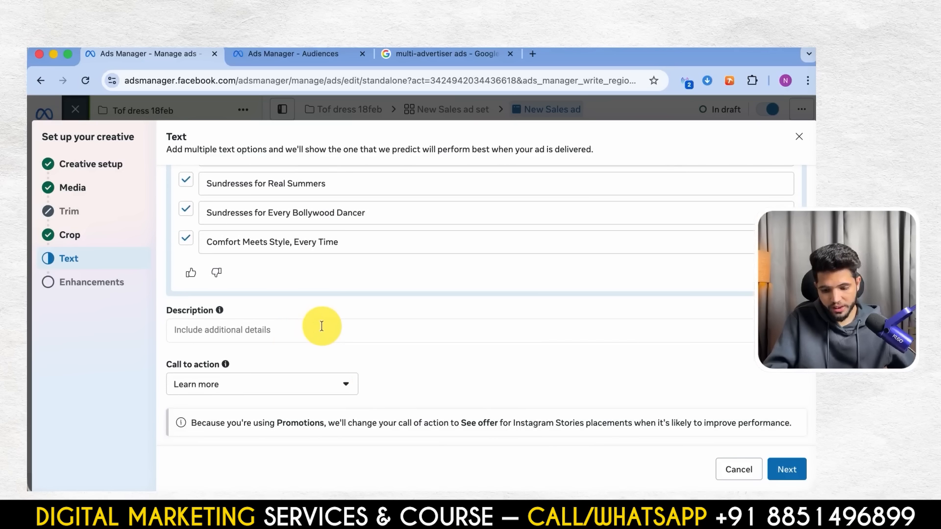
{"action": "left_click", "coordinate": [322, 326]}
{"action": "left_click", "coordinate": [294, 405]}
{"action": "scroll", "coordinate": [235, 343], "scroll_direction": "down", "scroll_amount": 3}
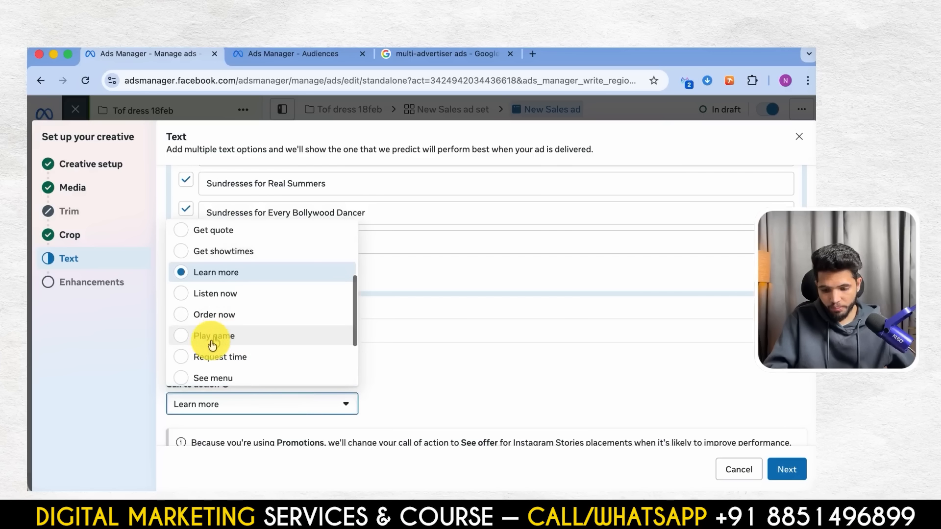
{"action": "left_click", "coordinate": [212, 316]}
- Copy the description "Breathable cotton • Flattering fits • Hidden pockets" from the ChatGPT ad copy into the ad's Description and finish the creative setup
{"action": "scroll", "coordinate": [382, 324], "scroll_direction": "up", "scroll_amount": 10}
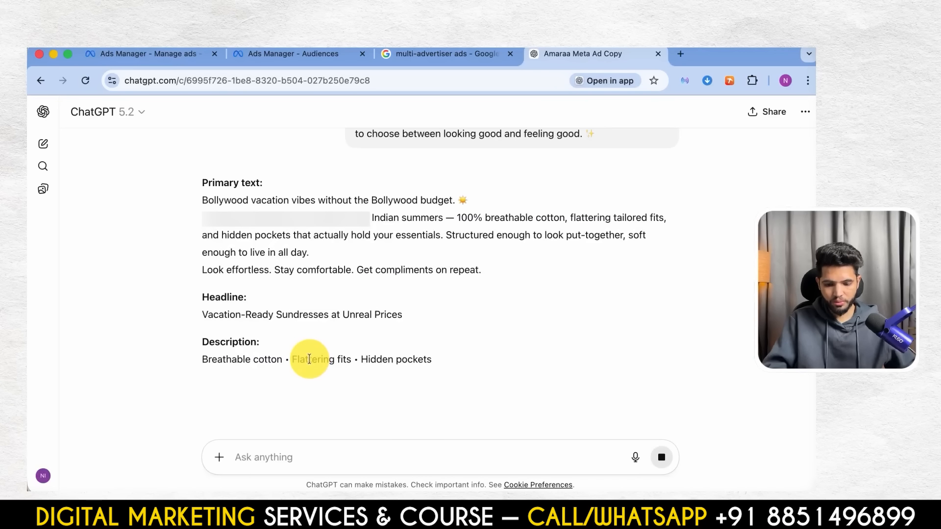
{"action": "triple_click", "coordinate": [311, 360]}
{"action": "key", "text": "super+c"}
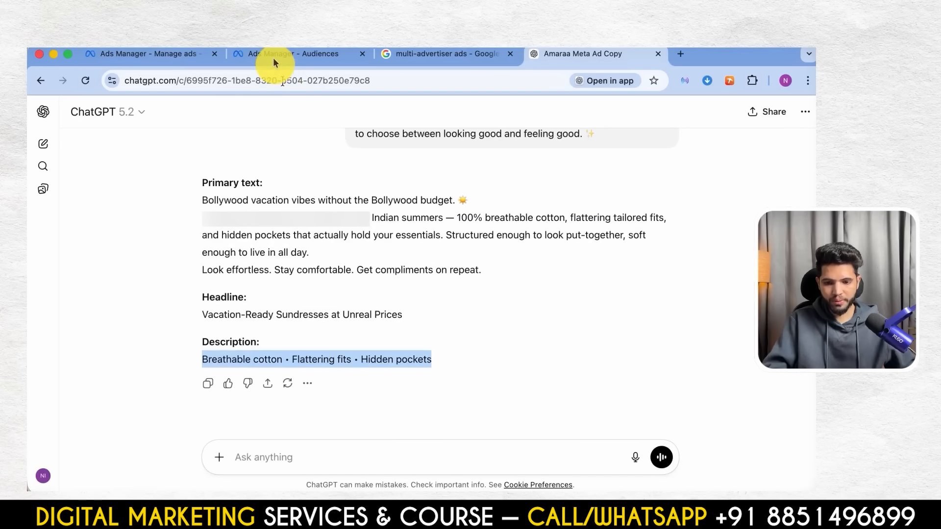
{"action": "left_click", "coordinate": [274, 60]}
{"action": "left_click", "coordinate": [176, 56]}
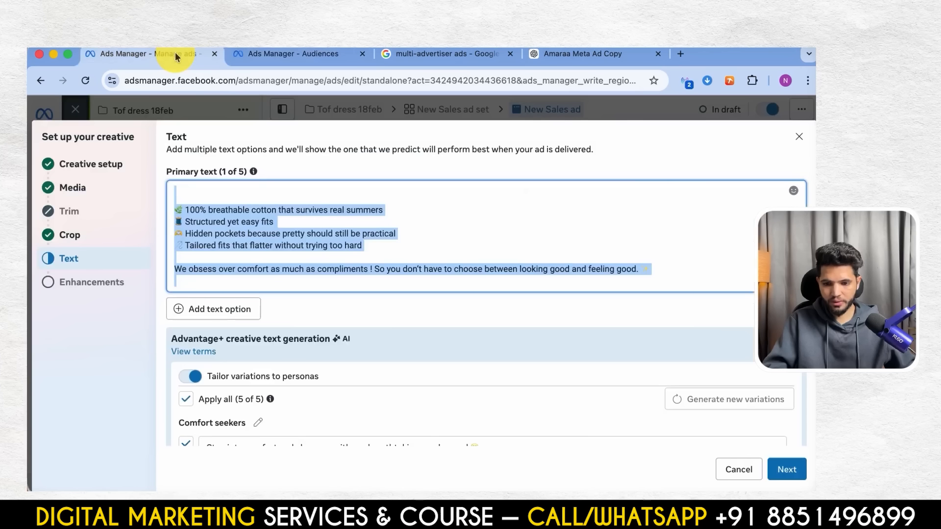
{"action": "scroll", "coordinate": [308, 374], "scroll_direction": "down", "scroll_amount": 10}
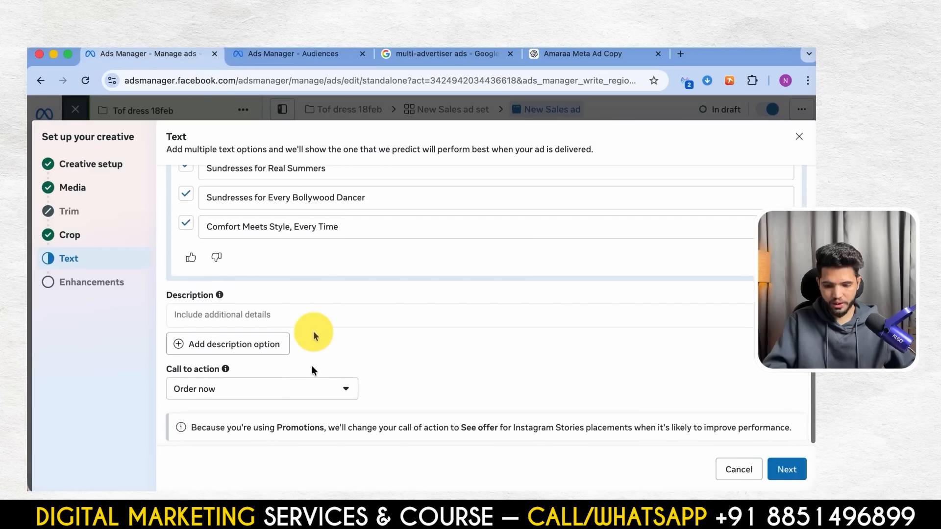
{"action": "left_click", "coordinate": [299, 314]}
{"action": "key", "text": "super+v"}
{"action": "left_click", "coordinate": [785, 470]}
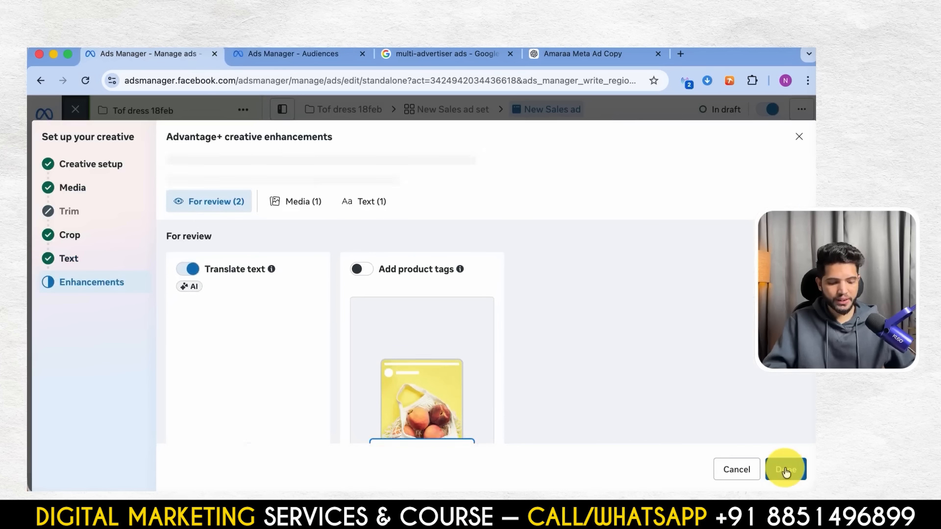
{"action": "left_click", "coordinate": [784, 468]}
- Look through the Carousel and Collection format display options for showing products or site links in the ad
{"action": "scroll", "coordinate": [422, 307], "scroll_direction": "down", "scroll_amount": 10}
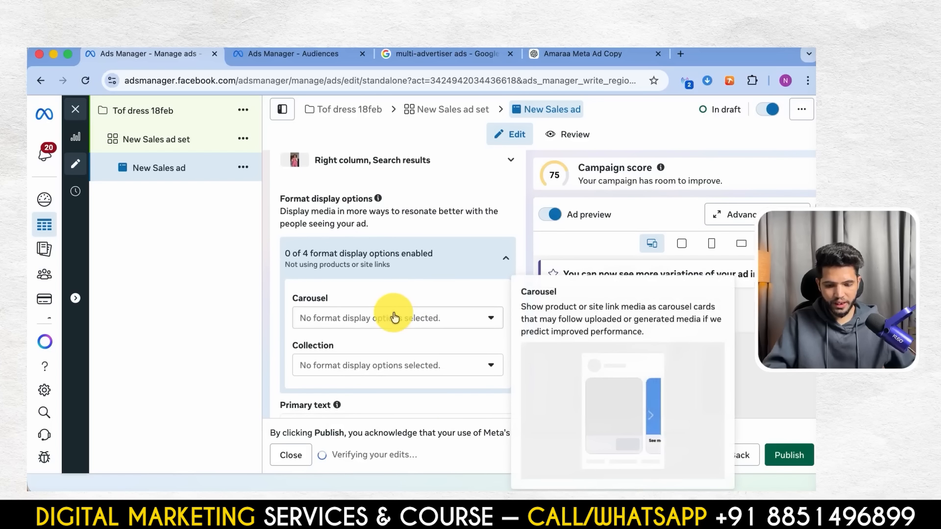
{"action": "left_click", "coordinate": [395, 317]}
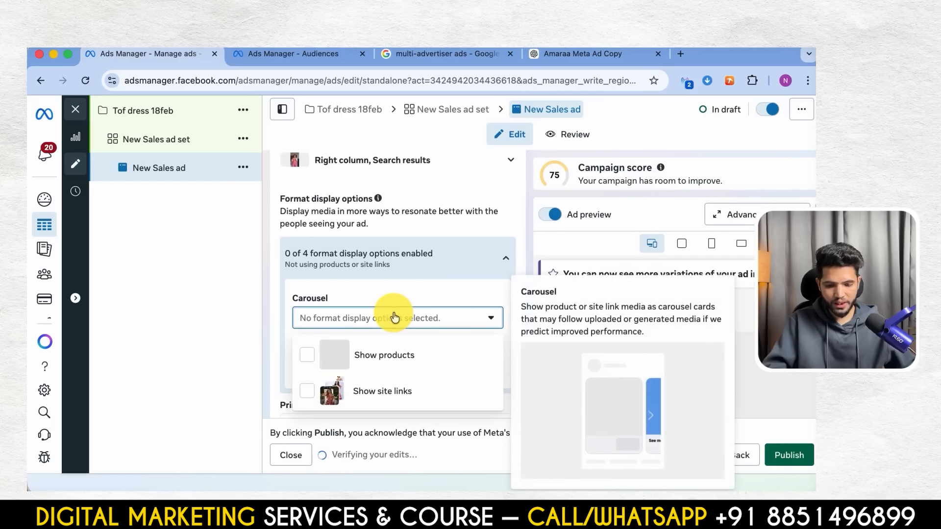
{"action": "left_click", "coordinate": [450, 293]}
{"action": "left_click", "coordinate": [405, 374]}
{"action": "scroll", "coordinate": [392, 387], "scroll_direction": "up", "scroll_amount": 3}
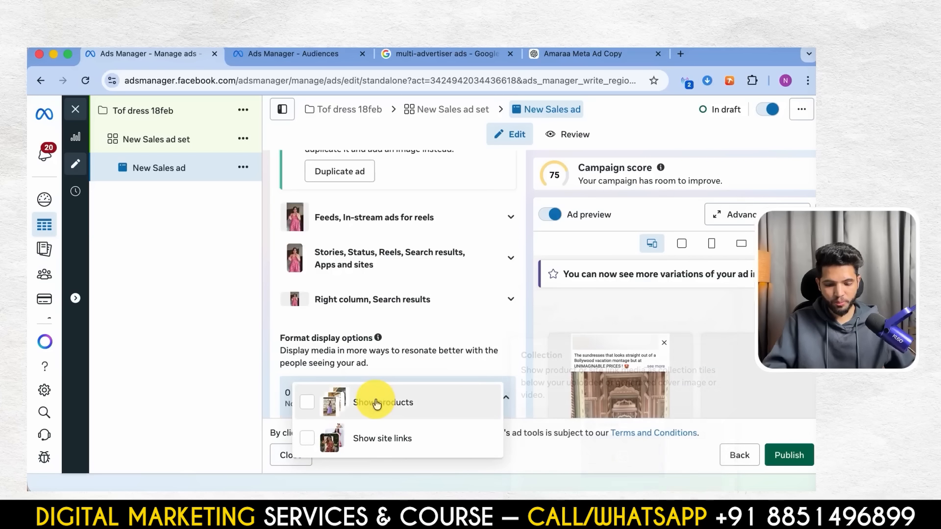
{"action": "left_click", "coordinate": [444, 345]}
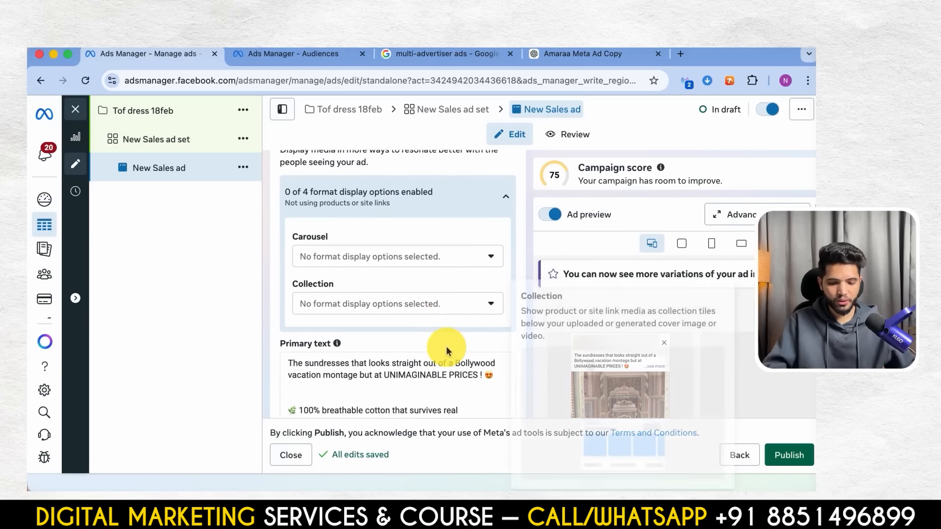
{"action": "scroll", "coordinate": [446, 349], "scroll_direction": "up", "scroll_amount": 10}
{"action": "scroll", "coordinate": [446, 346], "scroll_direction": "up", "scroll_amount": 5}
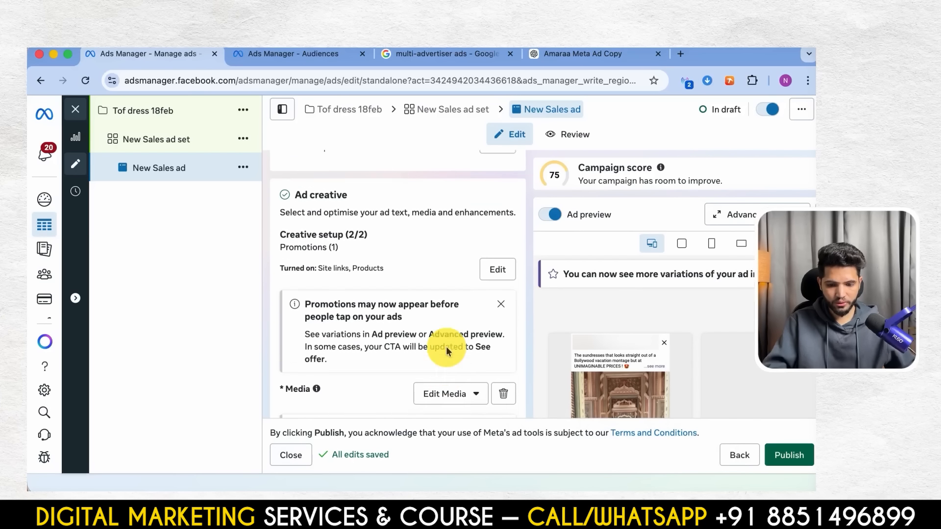
- Open the ad's Creative setup for editing and review its Promotions extension and active site links
{"action": "left_click", "coordinate": [499, 318]}
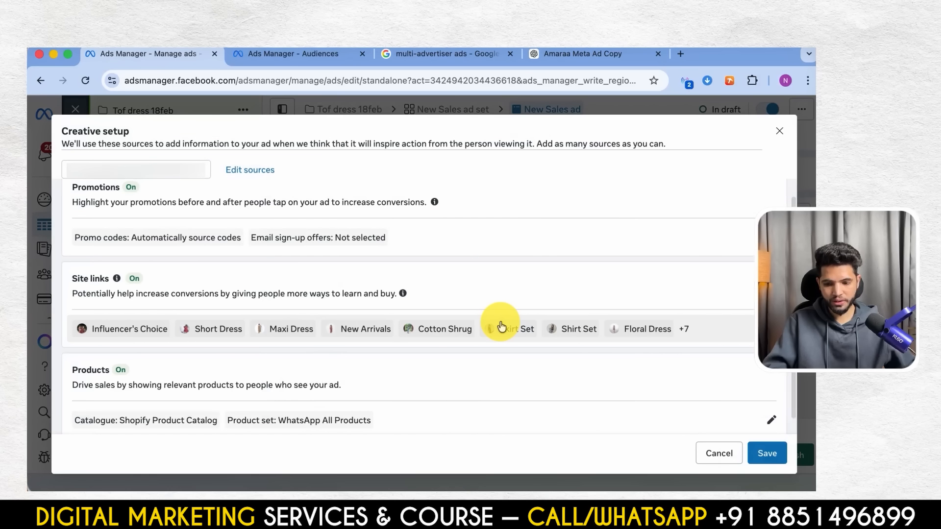
{"action": "scroll", "coordinate": [500, 326], "scroll_direction": "up", "scroll_amount": 2}
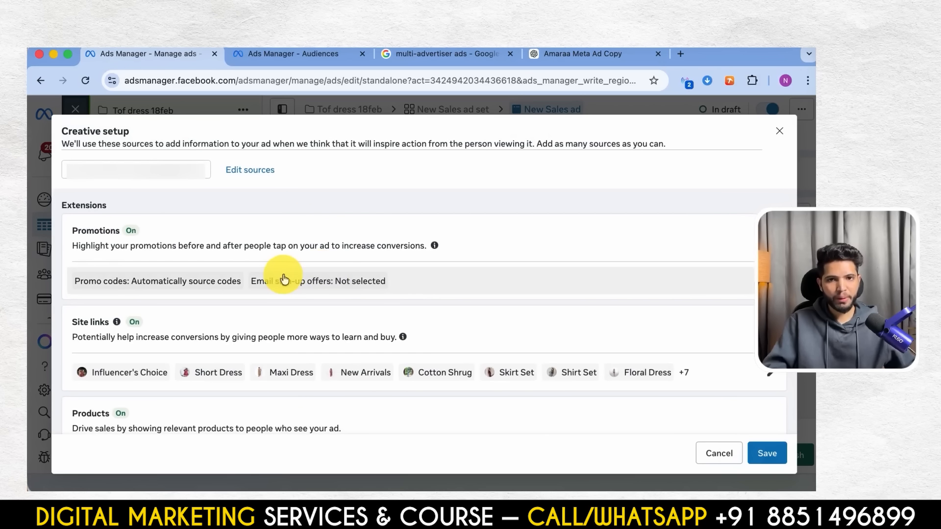
{"action": "scroll", "coordinate": [343, 284], "scroll_direction": "down", "scroll_amount": 1}
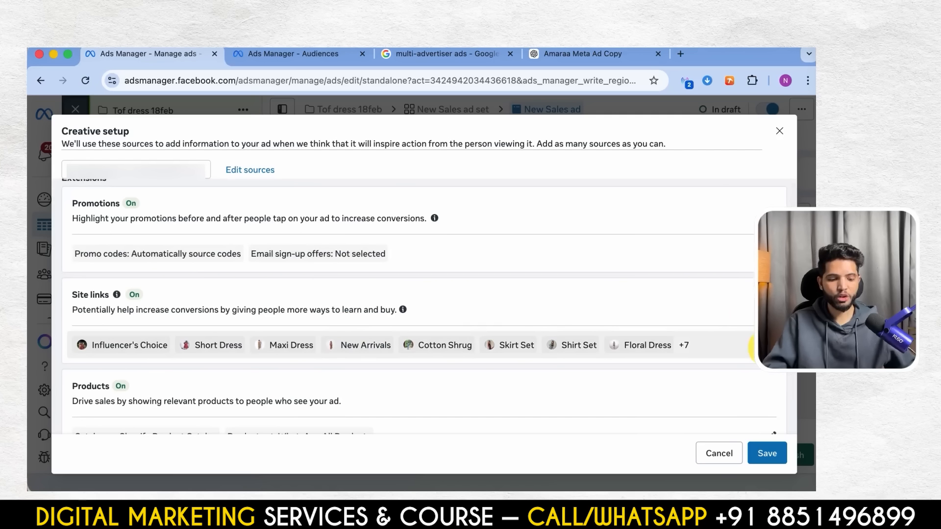
{"action": "left_click", "coordinate": [771, 347]}
{"action": "scroll", "coordinate": [547, 341], "scroll_direction": "down", "scroll_amount": 5}
{"action": "scroll", "coordinate": [545, 344], "scroll_direction": "up", "scroll_amount": 3}
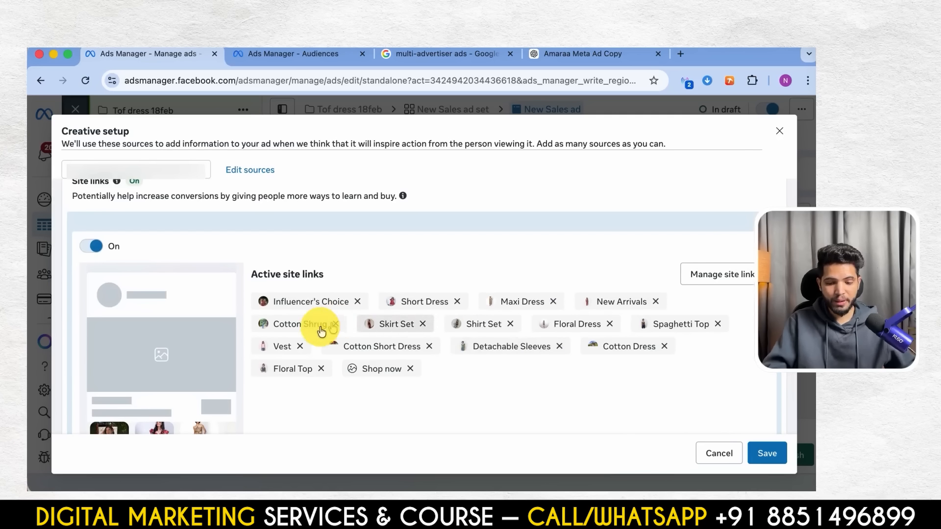
{"action": "mouse_move", "coordinate": [308, 305]}
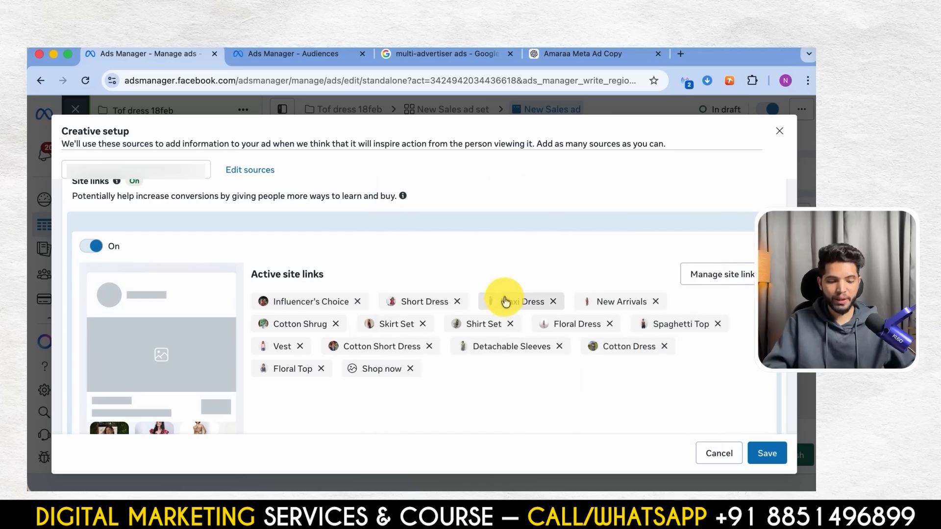
{"action": "scroll", "coordinate": [471, 410], "scroll_direction": "down", "scroll_amount": 1}
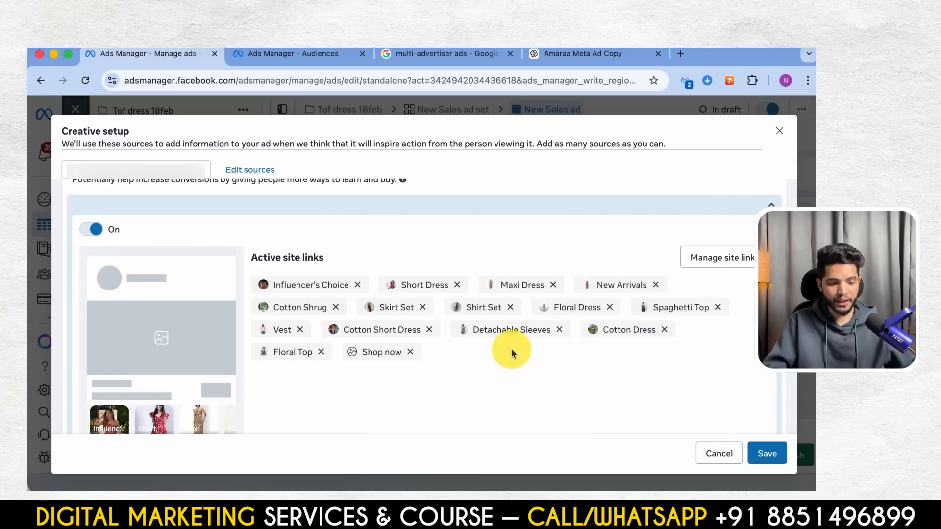
- Examine the URL, Display label and Thumbnail fields for adding a site link, along with the site link tiles preview
{"action": "scroll", "coordinate": [510, 350], "scroll_direction": "down", "scroll_amount": 5}
{"action": "left_click", "coordinate": [248, 398]}
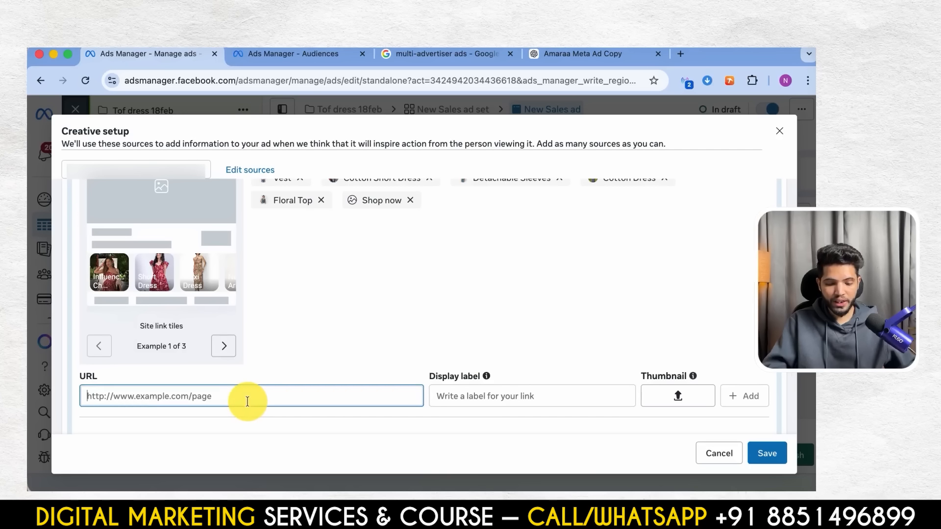
{"action": "left_click", "coordinate": [445, 398]}
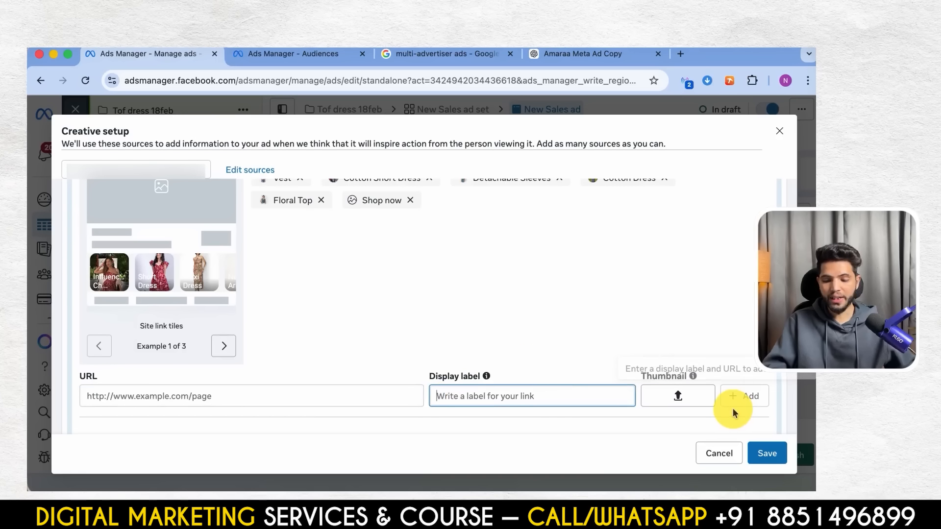
{"action": "scroll", "coordinate": [454, 289], "scroll_direction": "up", "scroll_amount": 5}
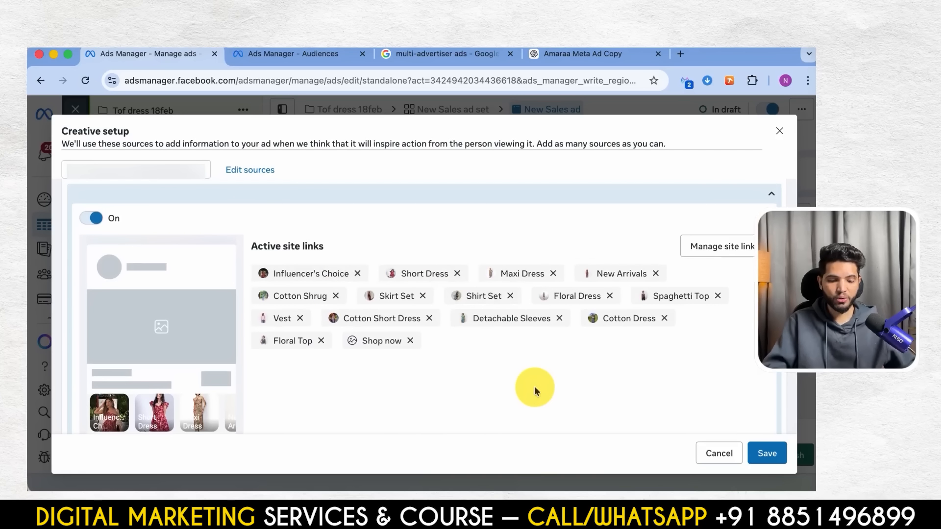
{"action": "scroll", "coordinate": [535, 386], "scroll_direction": "down", "scroll_amount": 5}
{"action": "scroll", "coordinate": [463, 349], "scroll_direction": "up", "scroll_amount": 2}
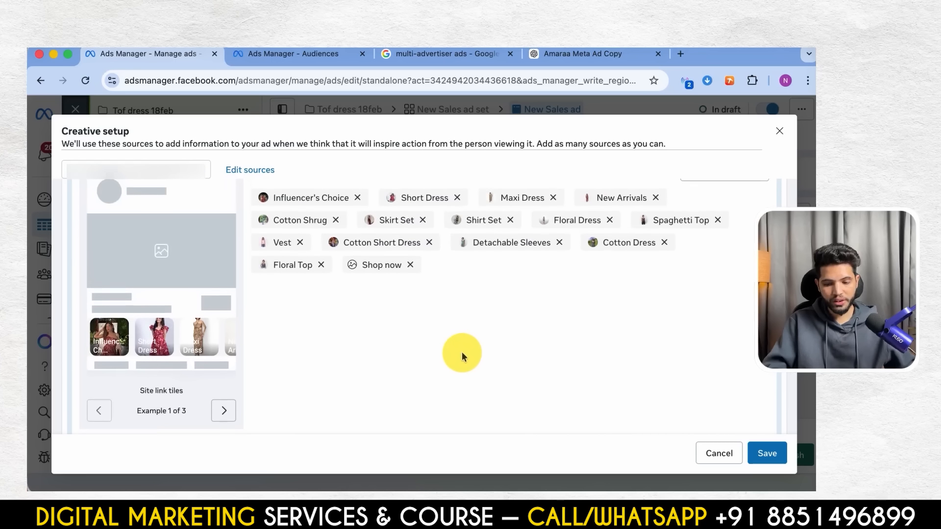
{"action": "scroll", "coordinate": [216, 341], "scroll_direction": "down", "scroll_amount": 4}
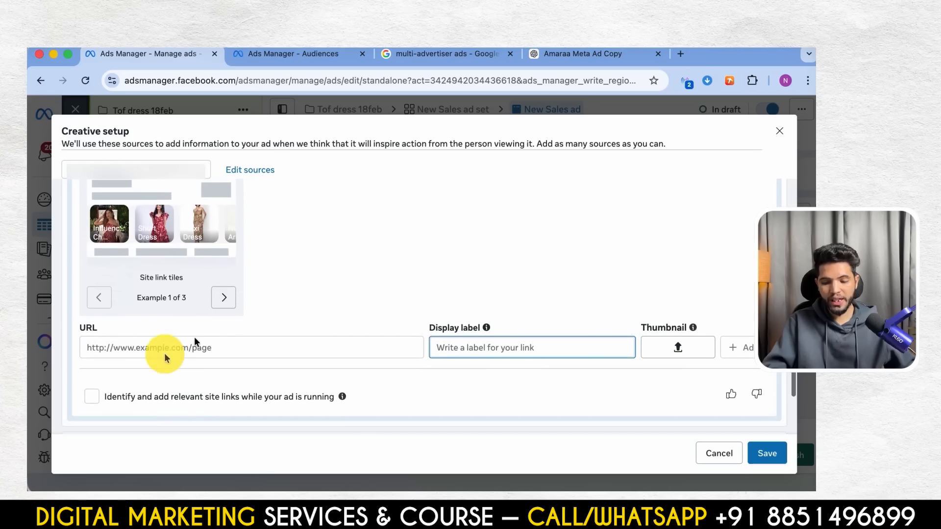
{"action": "scroll", "coordinate": [456, 308], "scroll_direction": "up", "scroll_amount": 6}
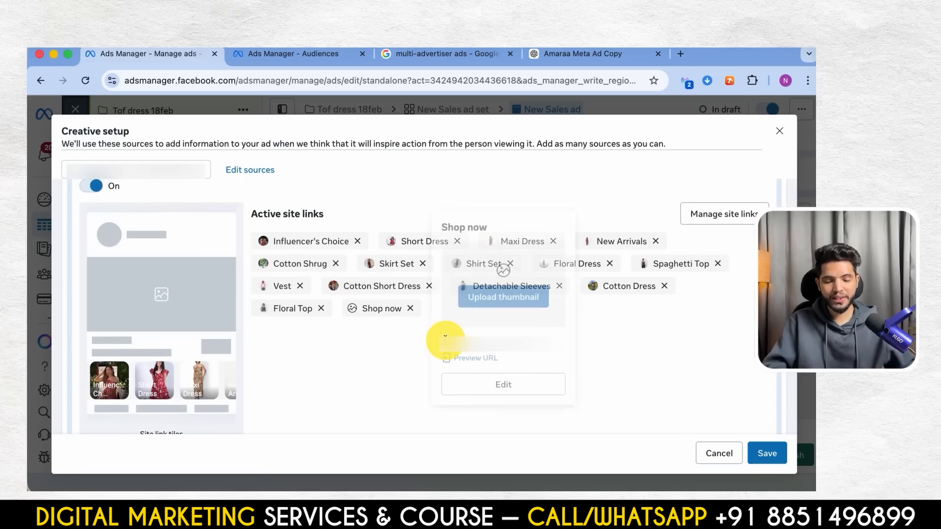
{"action": "scroll", "coordinate": [149, 290], "scroll_direction": "down", "scroll_amount": 4}
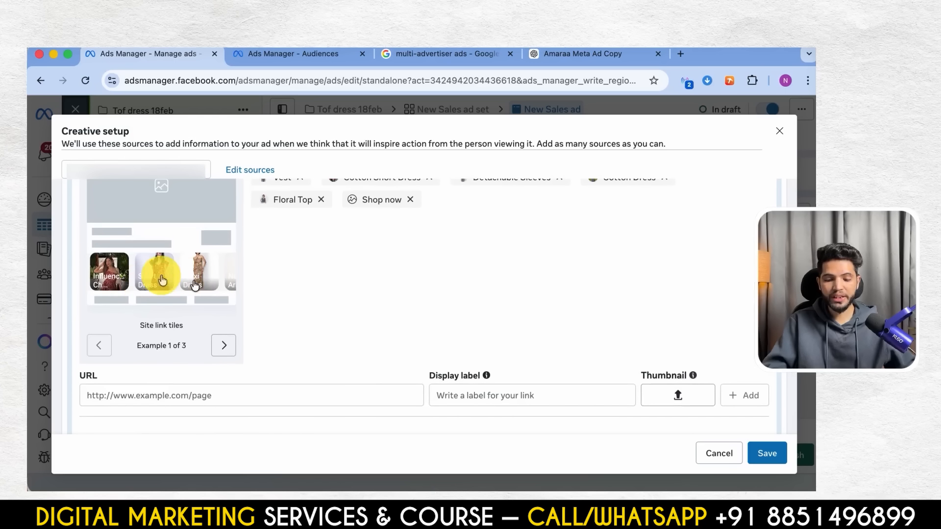
- Change the Products extension's product set in Shopify Product Catalog to a set found by searching "dr", and save the creative setup
{"action": "scroll", "coordinate": [295, 322], "scroll_direction": "down", "scroll_amount": 3}
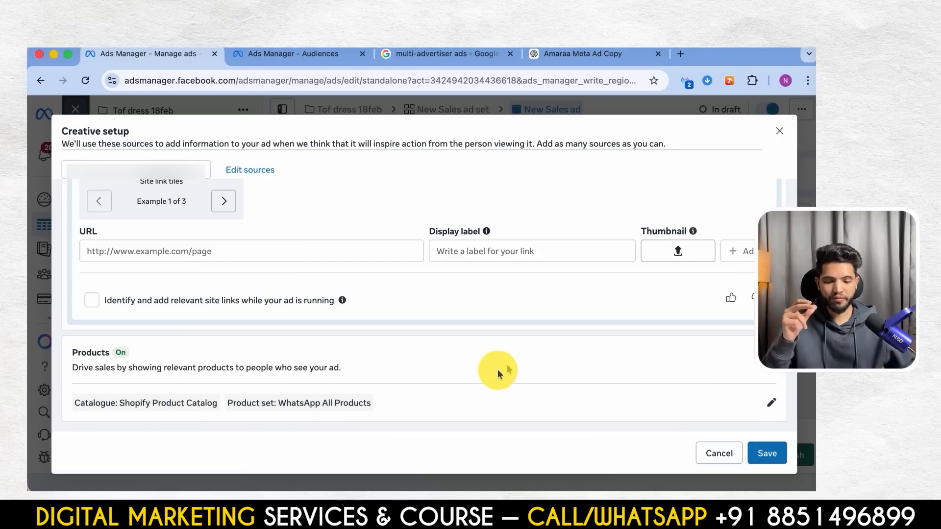
{"action": "left_click", "coordinate": [504, 402]}
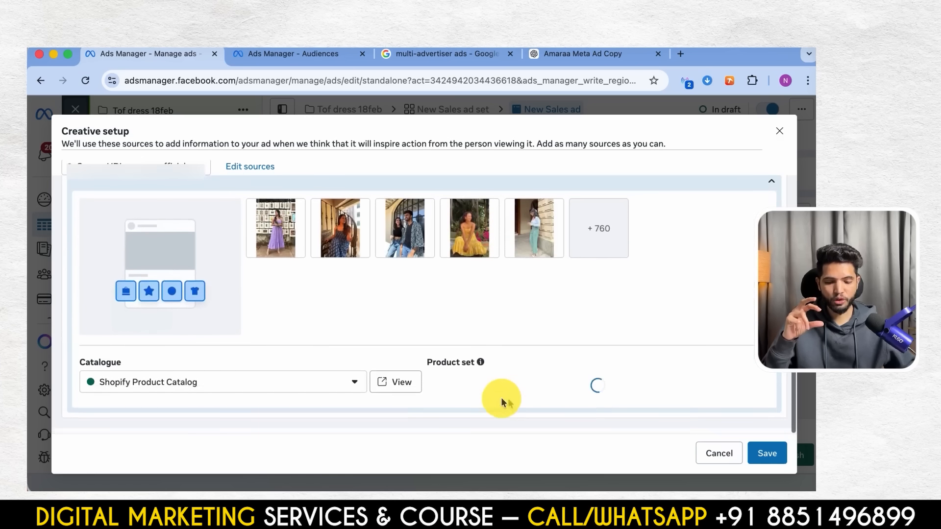
{"action": "left_click", "coordinate": [328, 392]}
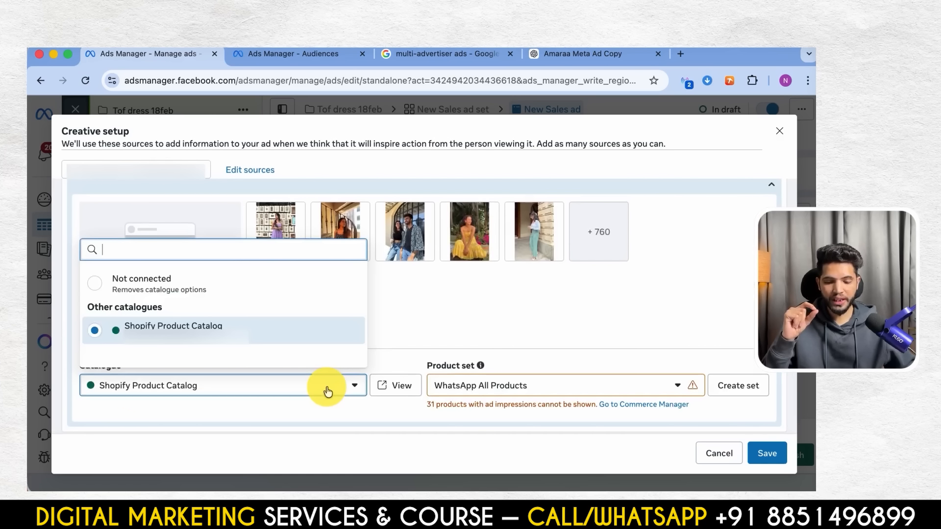
{"action": "left_click", "coordinate": [328, 392]}
{"action": "left_click", "coordinate": [483, 385]}
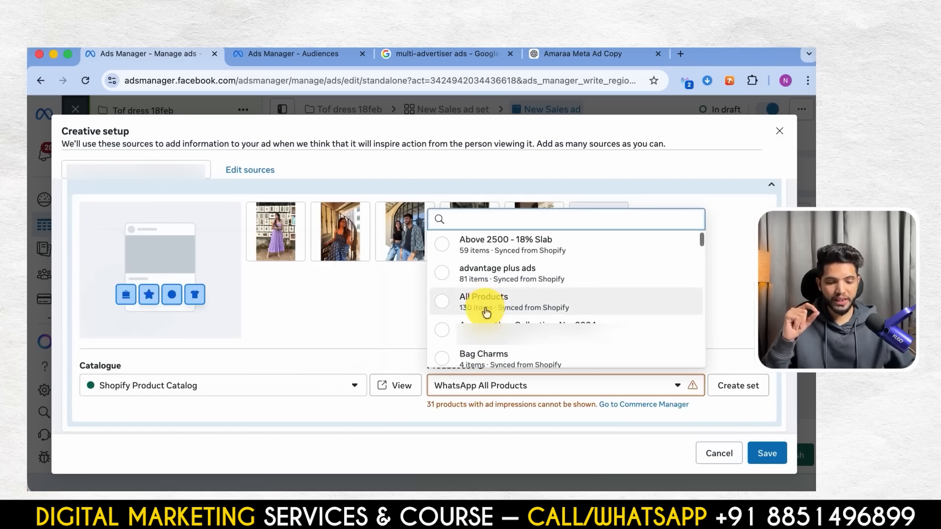
{"action": "scroll", "coordinate": [486, 314], "scroll_direction": "down", "scroll_amount": 1}
{"action": "scroll", "coordinate": [486, 313], "scroll_direction": "down", "scroll_amount": 8}
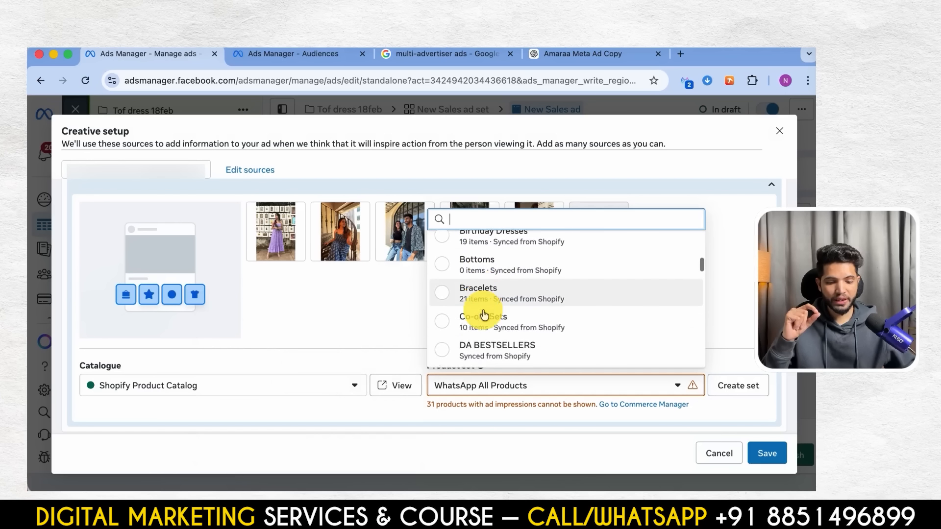
{"action": "type", "text": "dr"}
{"action": "left_click", "coordinate": [495, 275]}
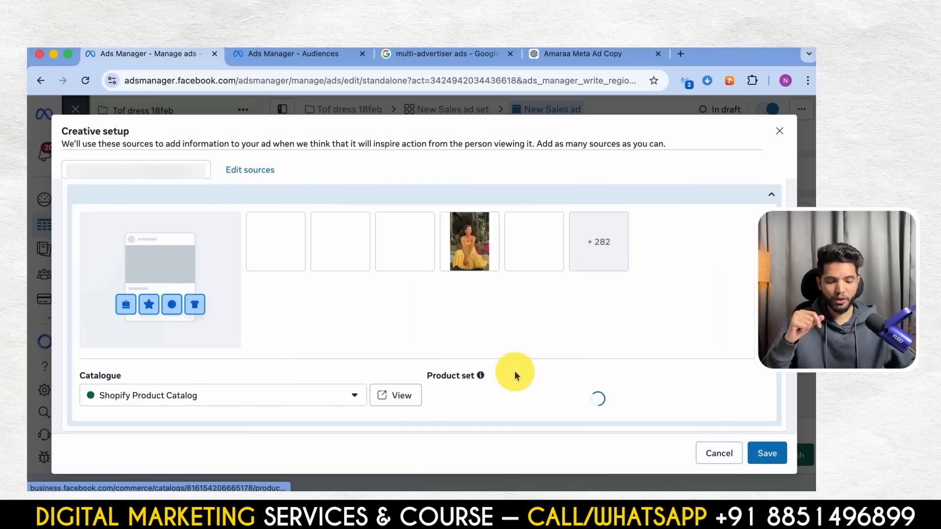
{"action": "scroll", "coordinate": [514, 376], "scroll_direction": "up", "scroll_amount": 10}
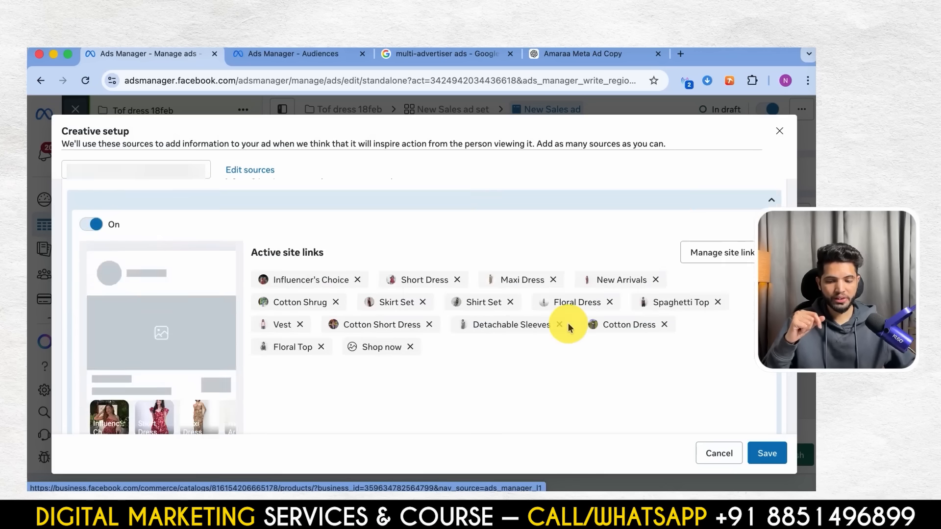
{"action": "left_click", "coordinate": [767, 453]}
- Set the ad's Collection format display option to show site links
{"action": "scroll", "coordinate": [447, 341], "scroll_direction": "down", "scroll_amount": 5}
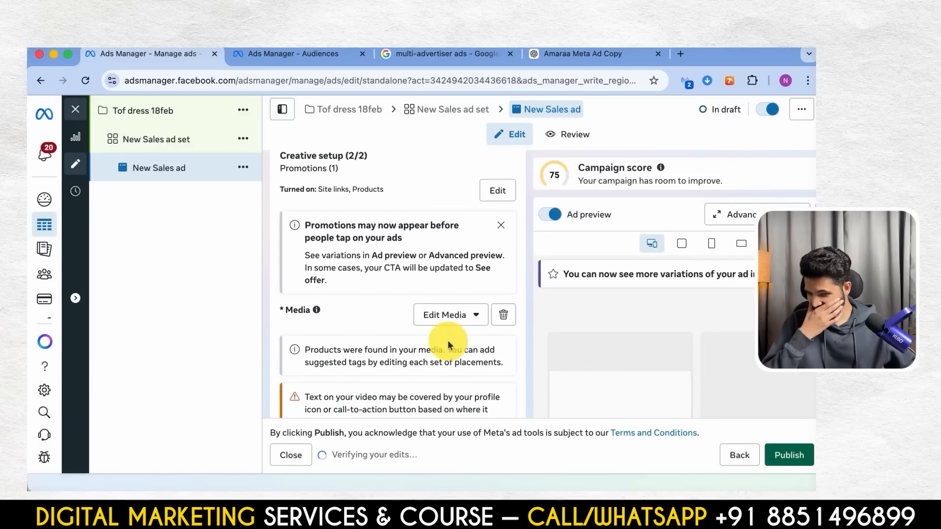
{"action": "scroll", "coordinate": [448, 341], "scroll_direction": "down", "scroll_amount": 10}
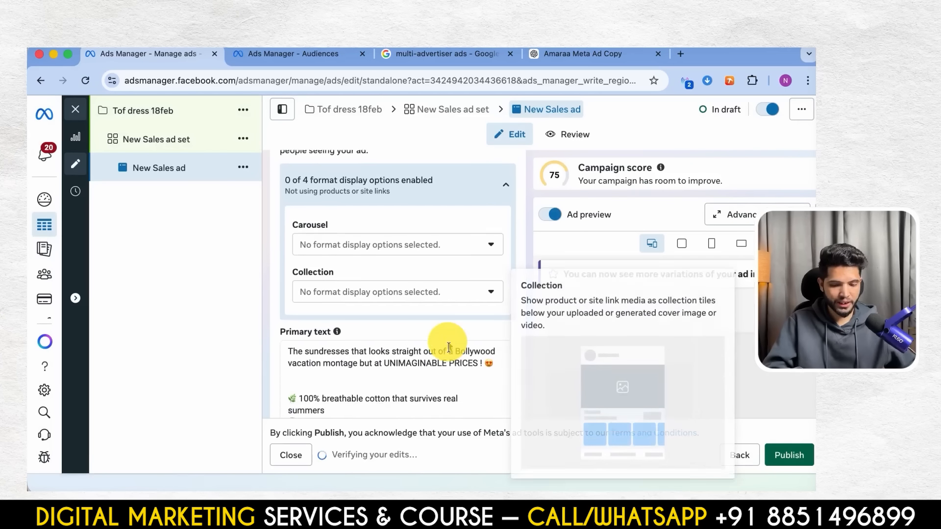
{"action": "left_click", "coordinate": [390, 283]}
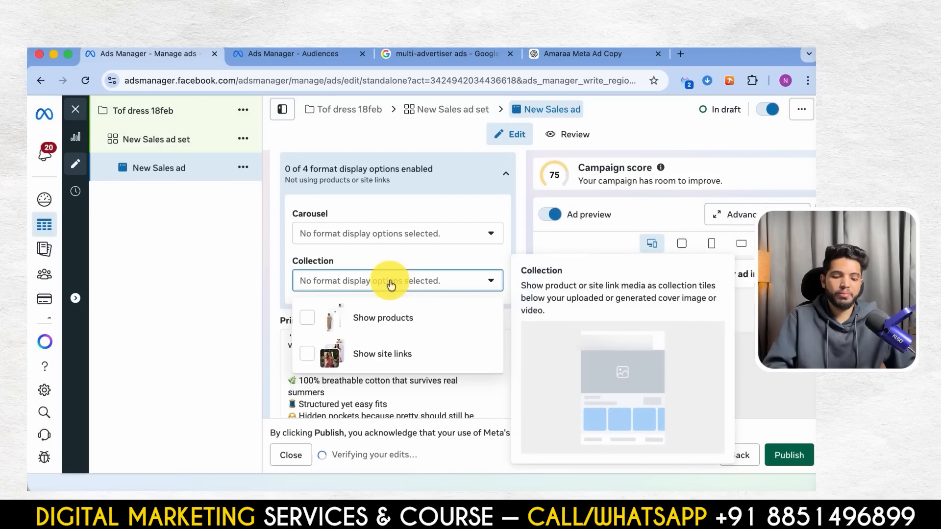
{"action": "left_click", "coordinate": [305, 362]}
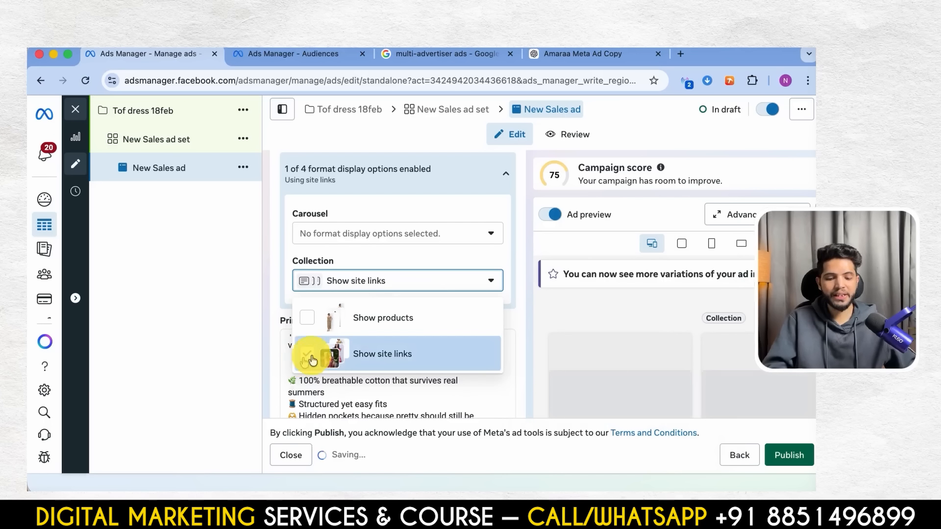
- Check in the Advanced preview how the ad's Collection version with site link tiles looks across placements, then close it
{"action": "scroll", "coordinate": [392, 319], "scroll_direction": "down", "scroll_amount": 5}
{"action": "left_click", "coordinate": [745, 214]}
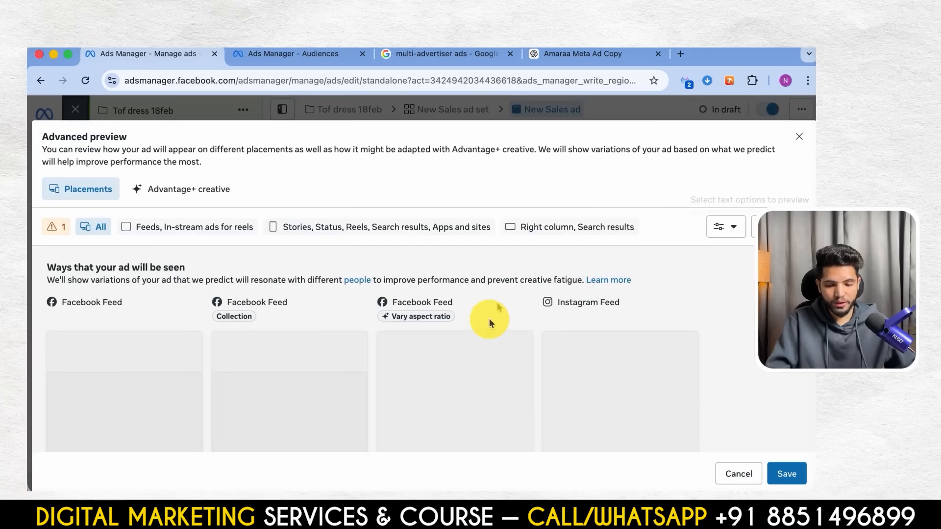
{"action": "scroll", "coordinate": [392, 338], "scroll_direction": "down", "scroll_amount": 5}
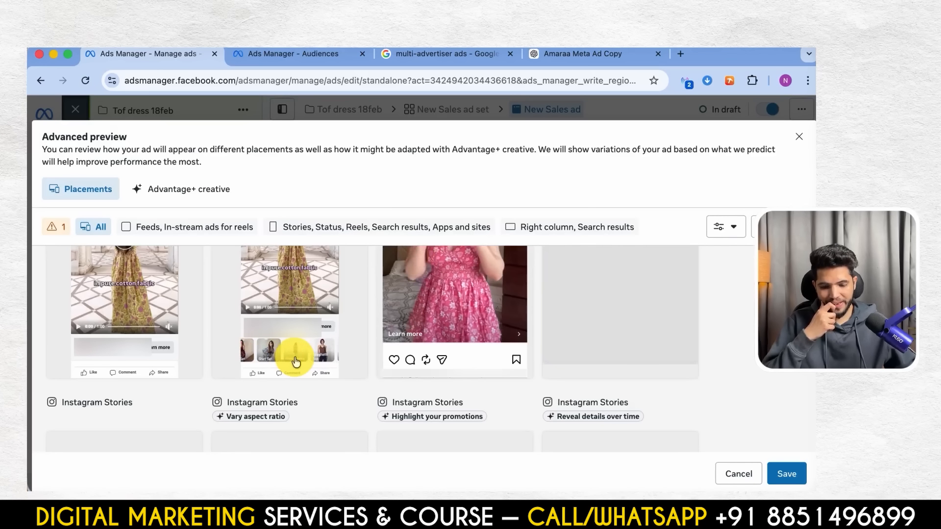
{"action": "key", "text": "Escape"}
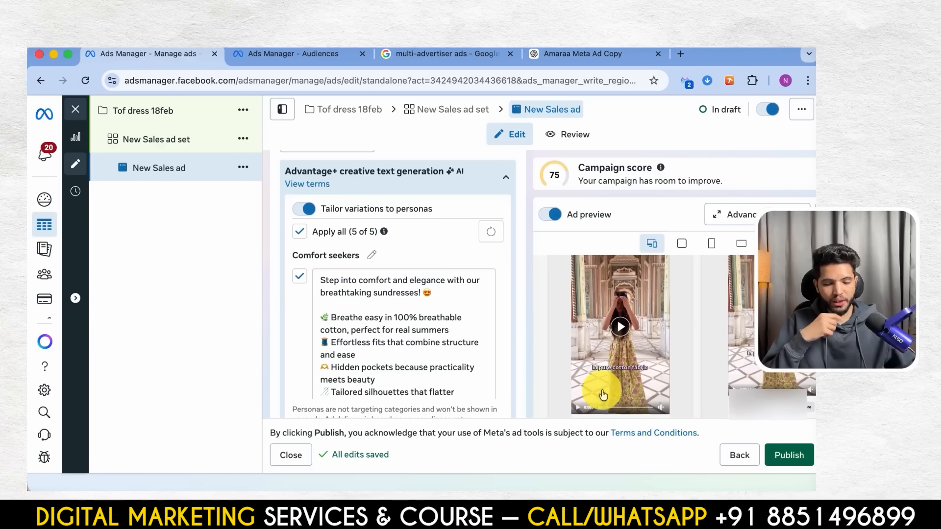
- Replace the Website URL in the ad's Destination section, keeping Website as the main destination
{"action": "scroll", "coordinate": [446, 232], "scroll_direction": "up", "scroll_amount": 5}
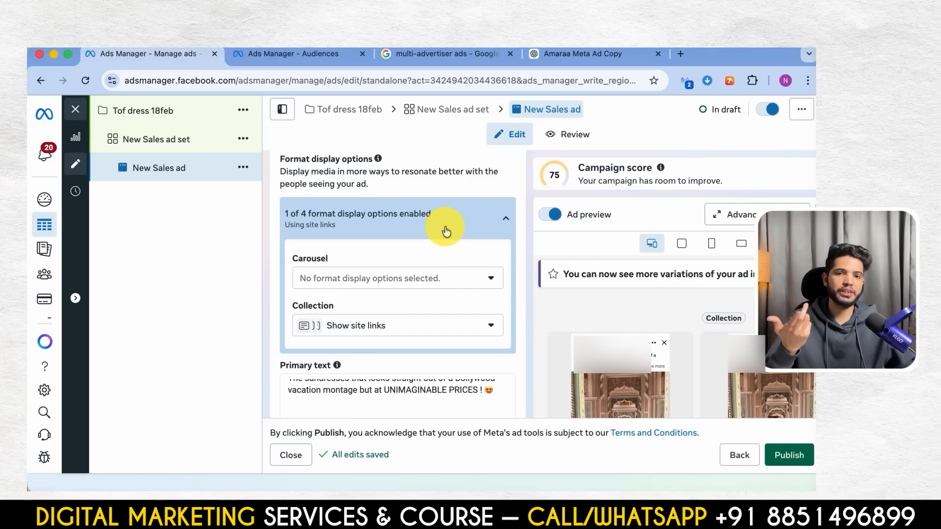
{"action": "scroll", "coordinate": [445, 231], "scroll_direction": "down", "scroll_amount": 15}
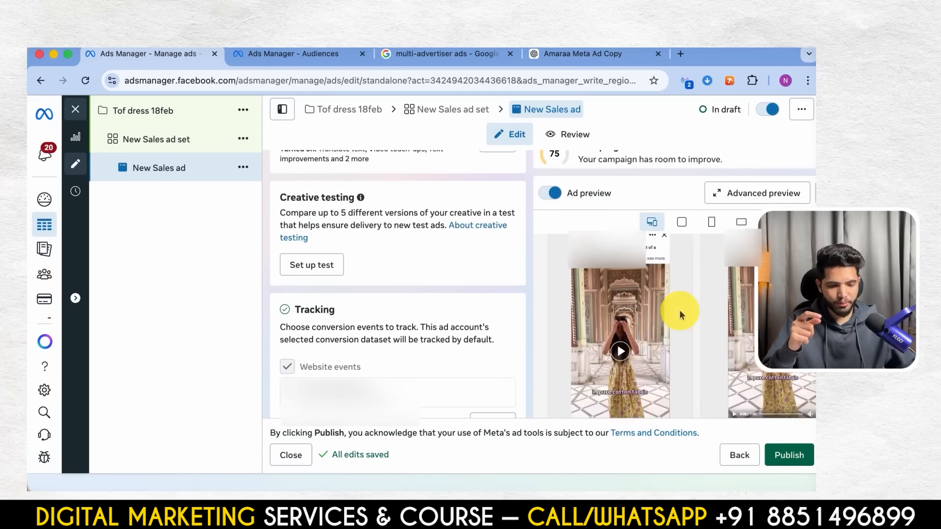
{"action": "scroll", "coordinate": [475, 352], "scroll_direction": "up", "scroll_amount": 10}
{"action": "scroll", "coordinate": [474, 352], "scroll_direction": "down", "scroll_amount": 5}
{"action": "scroll", "coordinate": [475, 352], "scroll_direction": "up", "scroll_amount": 2}
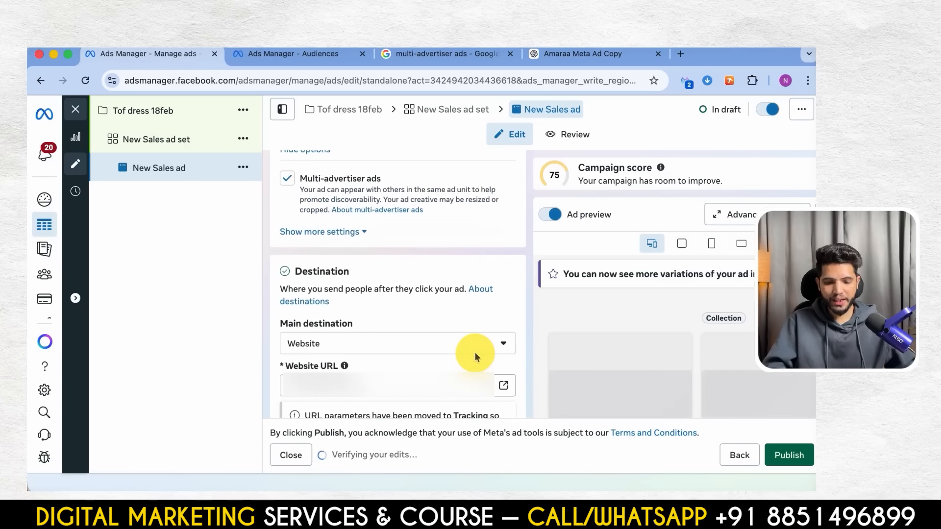
{"action": "scroll", "coordinate": [451, 324], "scroll_direction": "down", "scroll_amount": 4}
{"action": "triple_click", "coordinate": [401, 242]}
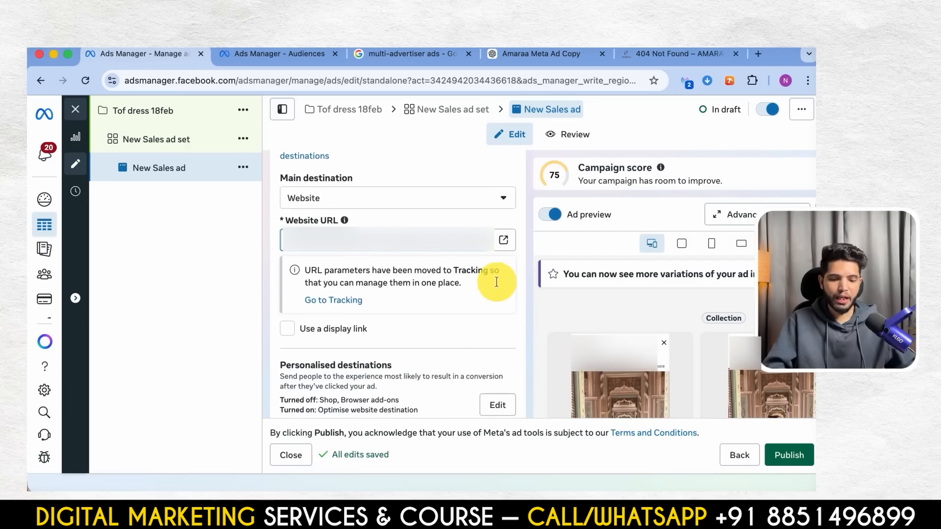
{"action": "scroll", "coordinate": [466, 326], "scroll_direction": "down", "scroll_amount": 6}
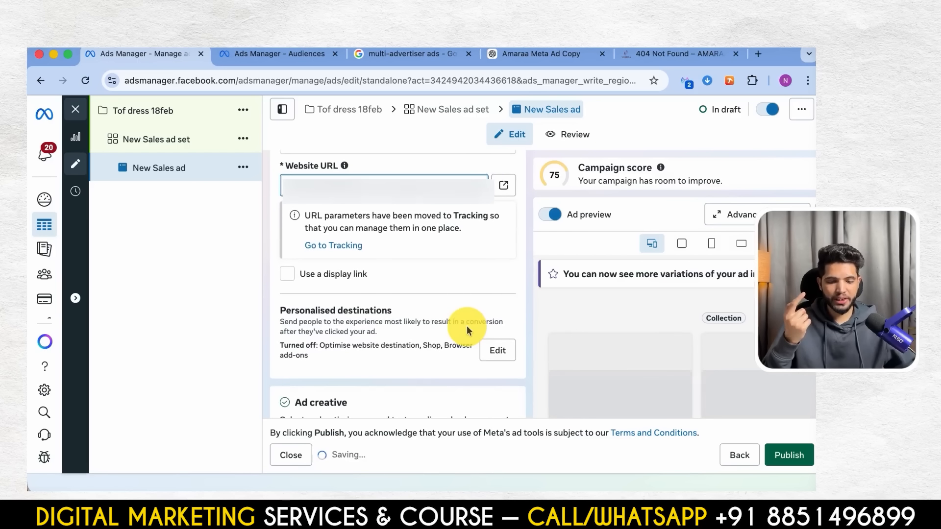
{"action": "scroll", "coordinate": [466, 326], "scroll_direction": "down", "scroll_amount": 5}
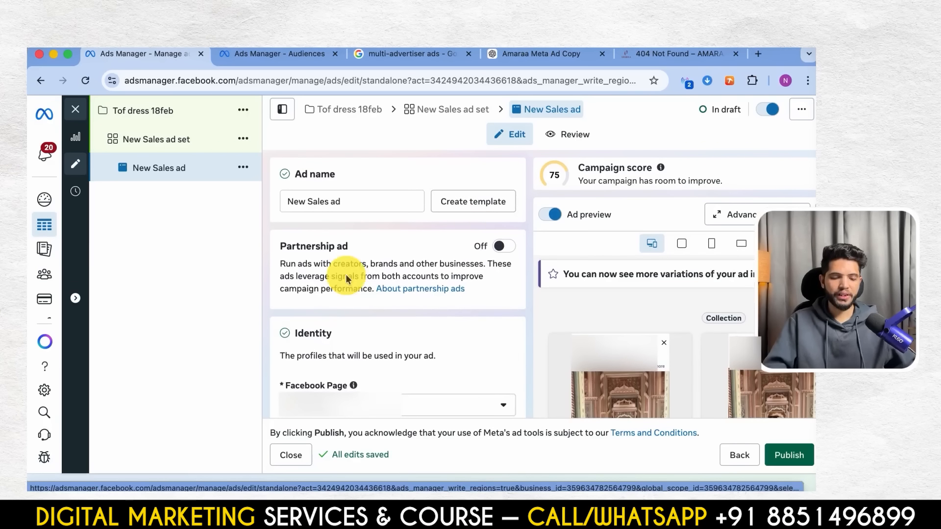
- Rename the ad set as "Broad women" and its ad as "green collecion"
{"action": "left_click", "coordinate": [164, 129]}
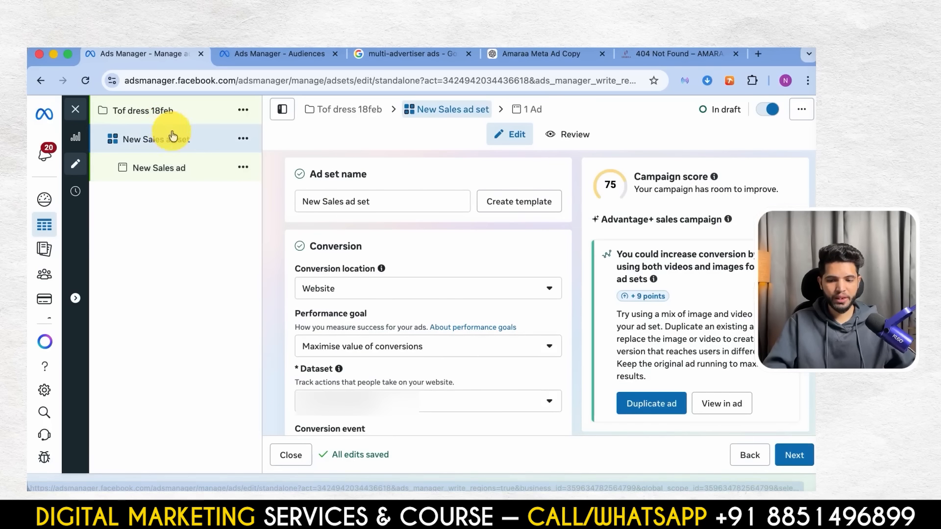
{"action": "triple_click", "coordinate": [398, 206]}
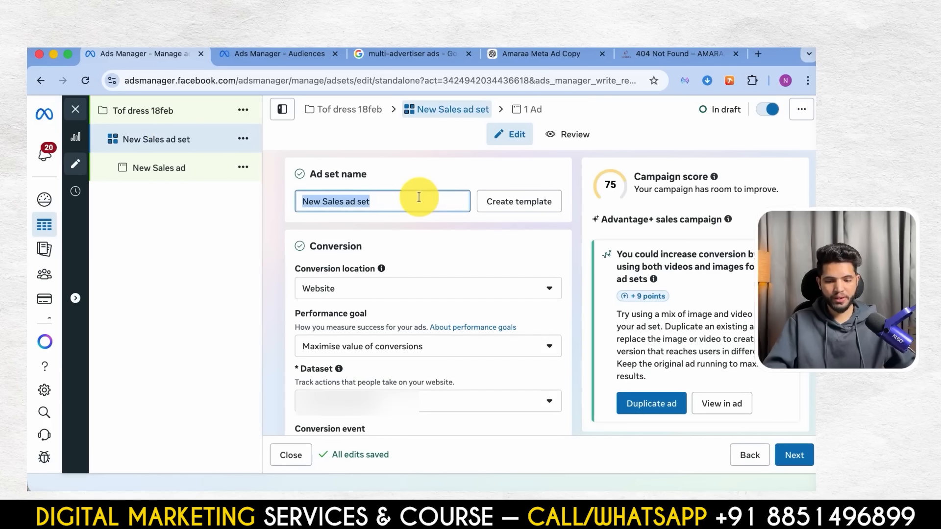
{"action": "type", "text": "Broad women"}
{"action": "left_click", "coordinate": [484, 297]}
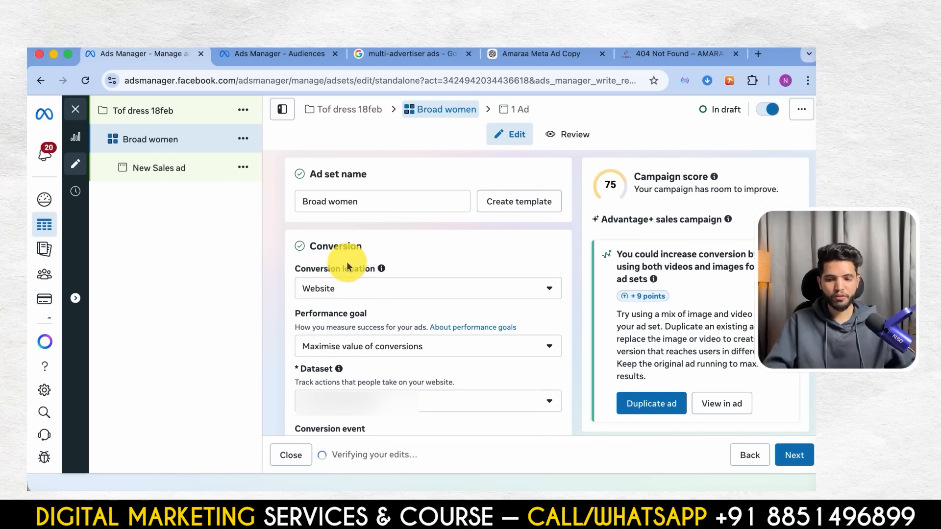
{"action": "left_click", "coordinate": [195, 175]}
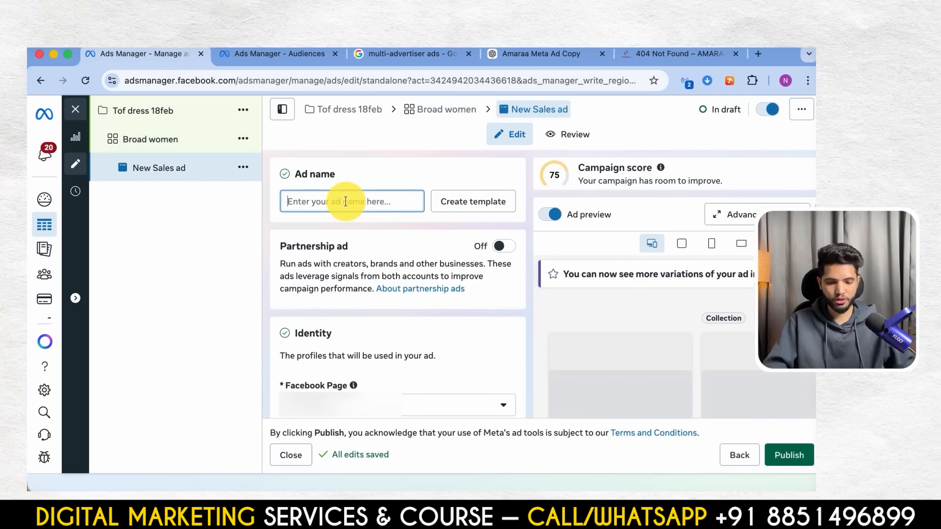
{"action": "type", "text": "green co"}
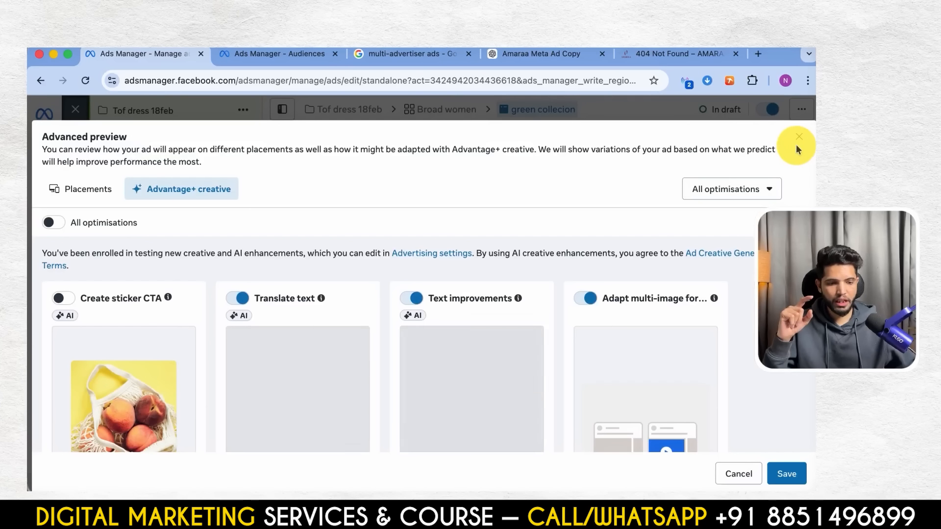
- Examine the optional Advantage+ creative enhancements for the ad, from Create sticker CTA and Translate text through Video touch-ups and Add video effects
{"action": "left_click", "coordinate": [798, 138]}
{"action": "left_click", "coordinate": [499, 304]}
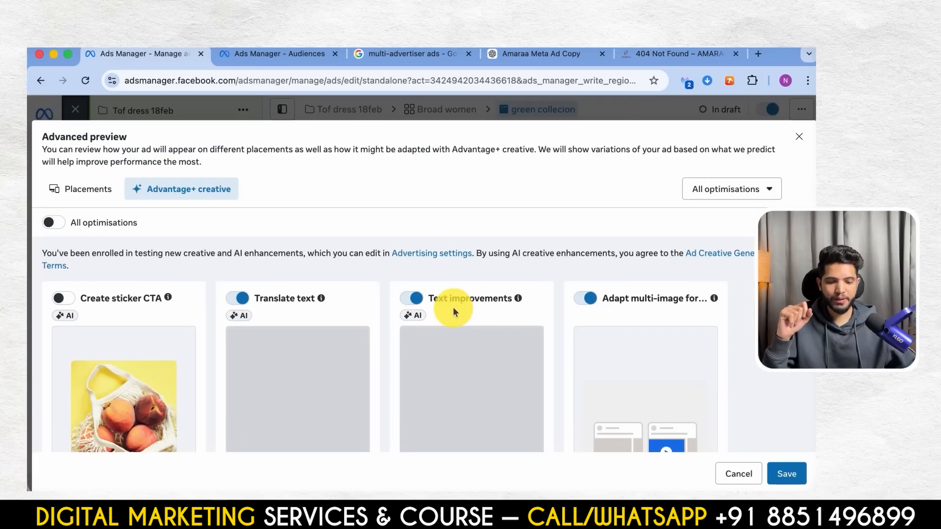
{"action": "scroll", "coordinate": [390, 309], "scroll_direction": "down", "scroll_amount": 2}
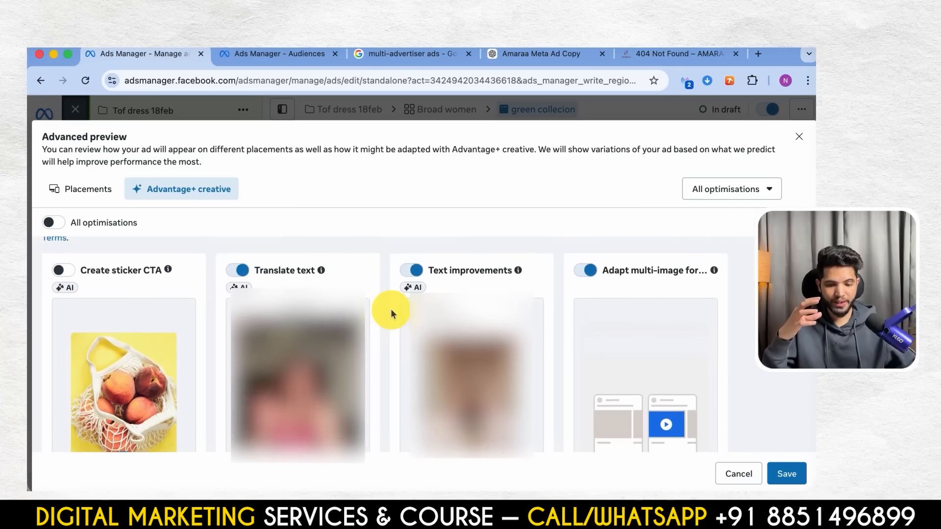
{"action": "scroll", "coordinate": [382, 313], "scroll_direction": "down", "scroll_amount": 3}
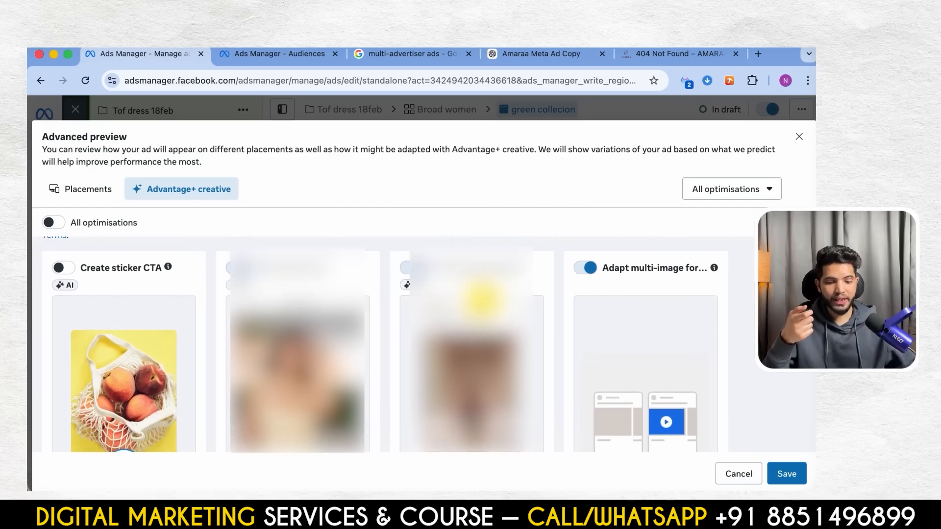
{"action": "scroll", "coordinate": [382, 333], "scroll_direction": "down", "scroll_amount": 5}
{"action": "scroll", "coordinate": [465, 398], "scroll_direction": "down", "scroll_amount": 5}
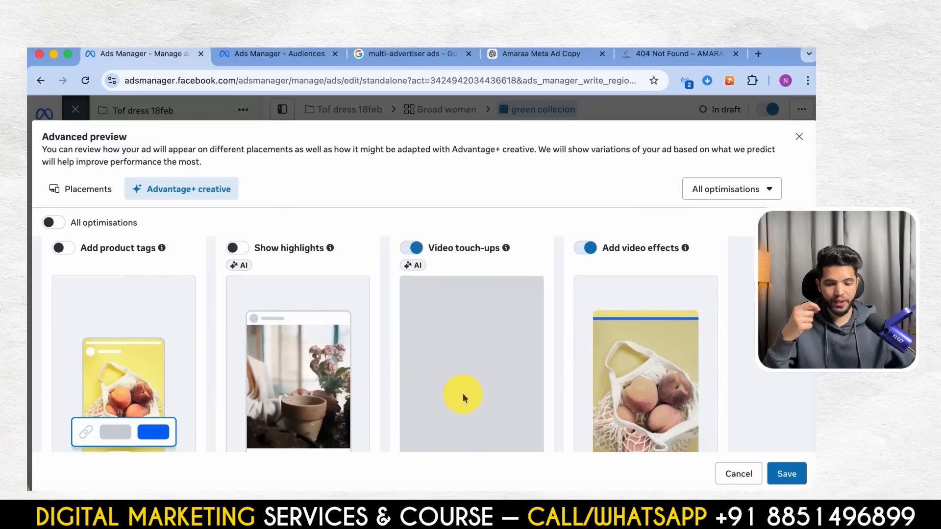
{"action": "scroll", "coordinate": [463, 393], "scroll_direction": "up", "scroll_amount": 4}
{"action": "scroll", "coordinate": [113, 339], "scroll_direction": "down", "scroll_amount": 4}
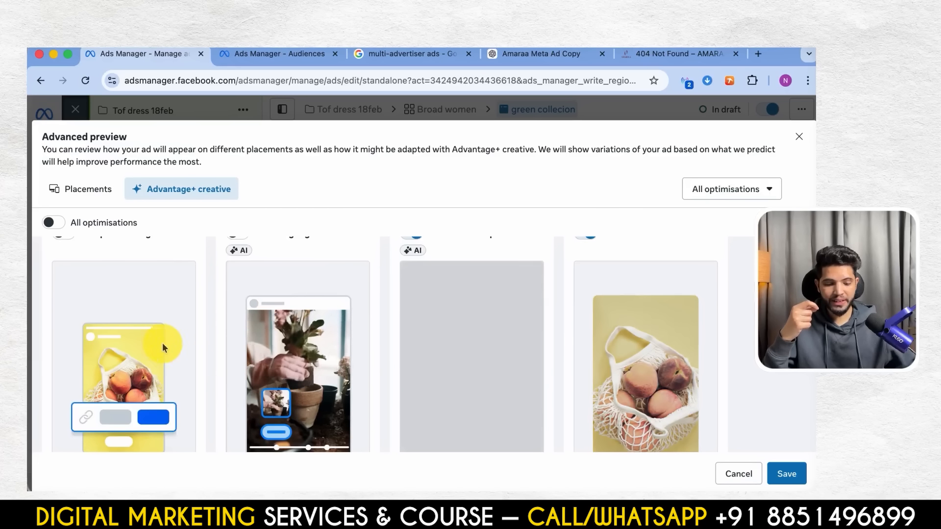
{"action": "scroll", "coordinate": [405, 290], "scroll_direction": "up", "scroll_amount": 3}
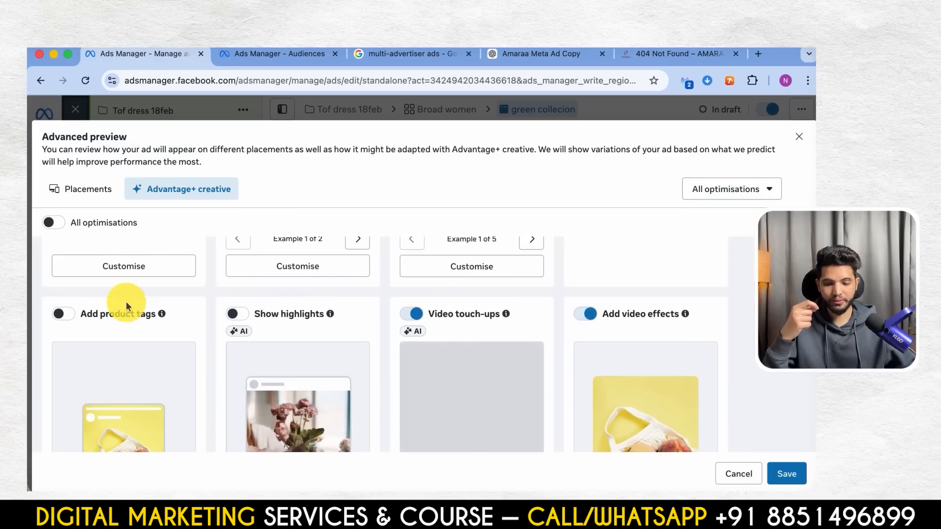
{"action": "scroll", "coordinate": [373, 320], "scroll_direction": "down", "scroll_amount": 4}
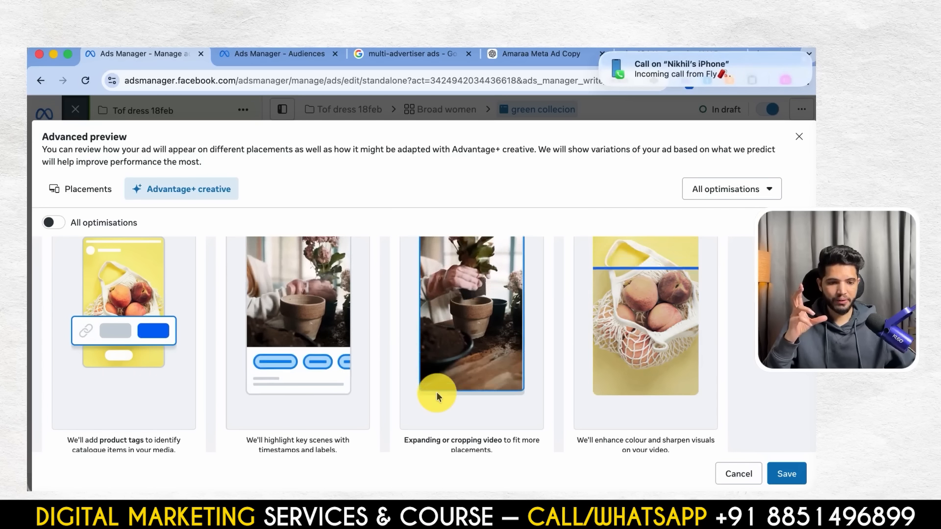
{"action": "scroll", "coordinate": [587, 257], "scroll_direction": "down", "scroll_amount": 3}
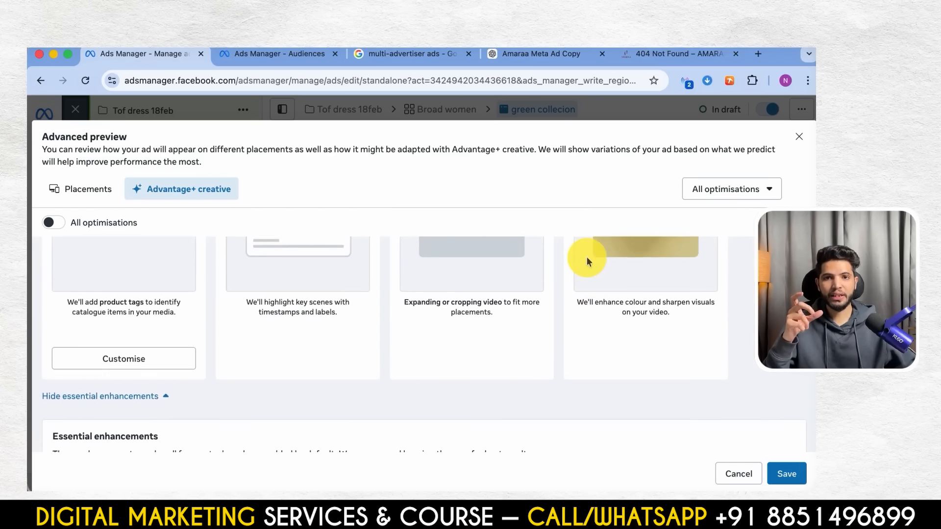
- Examine the essential enhancements for the ad, including Show summaries, Relevant comments, Enhance CTA and Reveal details over time
{"action": "scroll", "coordinate": [587, 257], "scroll_direction": "down", "scroll_amount": 3}
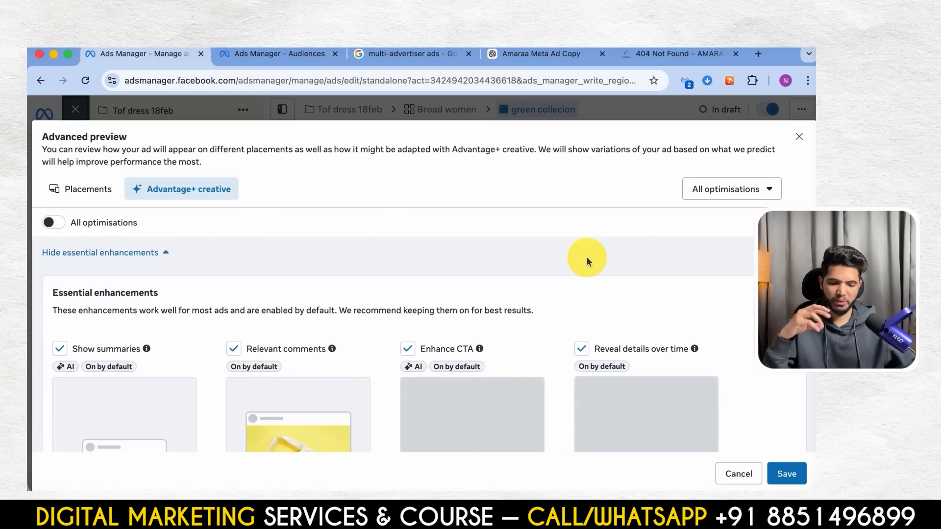
{"action": "scroll", "coordinate": [587, 257], "scroll_direction": "down", "scroll_amount": 3}
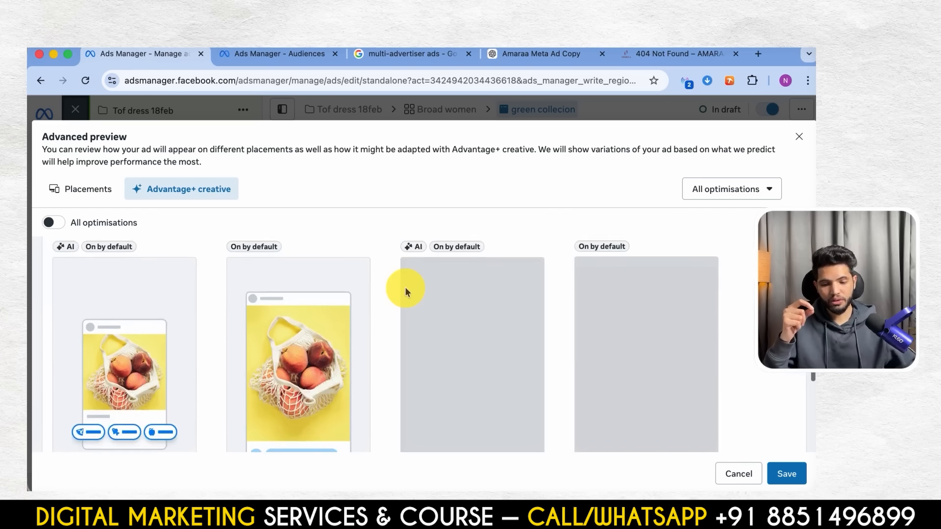
{"action": "scroll", "coordinate": [404, 287], "scroll_direction": "up", "scroll_amount": 2}
{"action": "scroll", "coordinate": [405, 292], "scroll_direction": "down", "scroll_amount": 1}
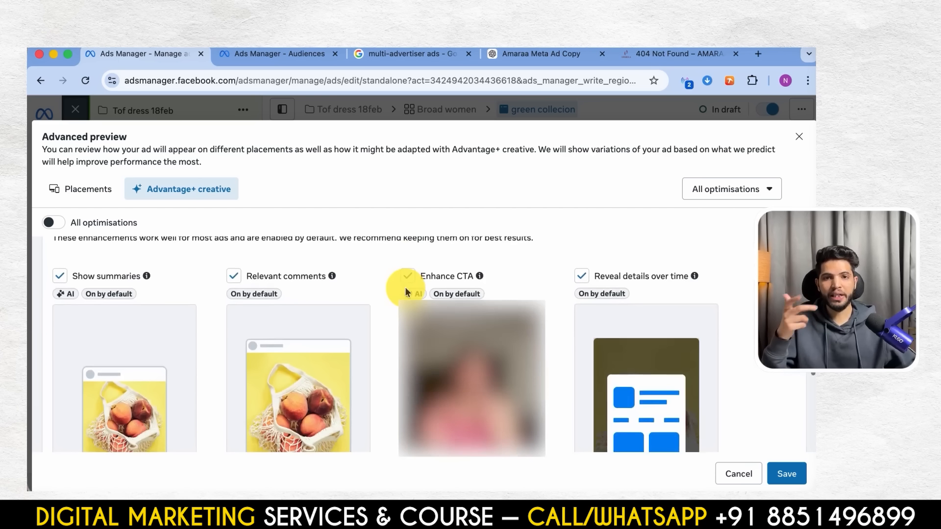
{"action": "scroll", "coordinate": [405, 287], "scroll_direction": "down", "scroll_amount": 1}
{"action": "scroll", "coordinate": [479, 283], "scroll_direction": "down", "scroll_amount": 1}
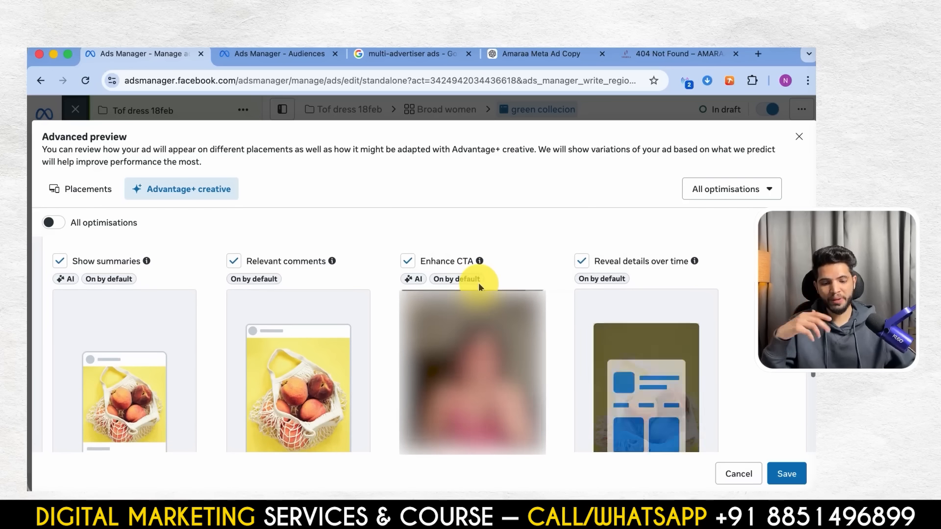
{"action": "mouse_move", "coordinate": [478, 284]}
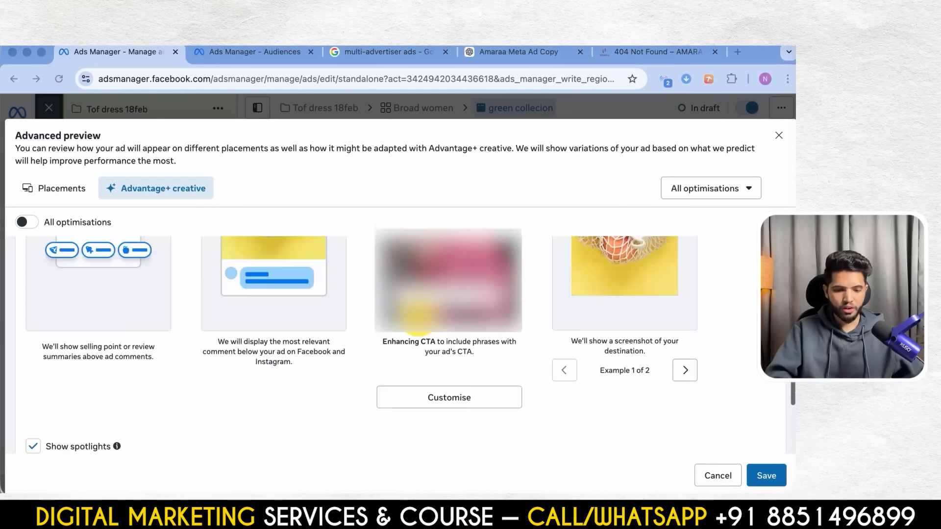
- Recheck the ad's Advantage+ creative enhancement selections and save them
{"action": "scroll", "coordinate": [362, 343], "scroll_direction": "up", "scroll_amount": 5}
{"action": "scroll", "coordinate": [419, 321], "scroll_direction": "up", "scroll_amount": 12}
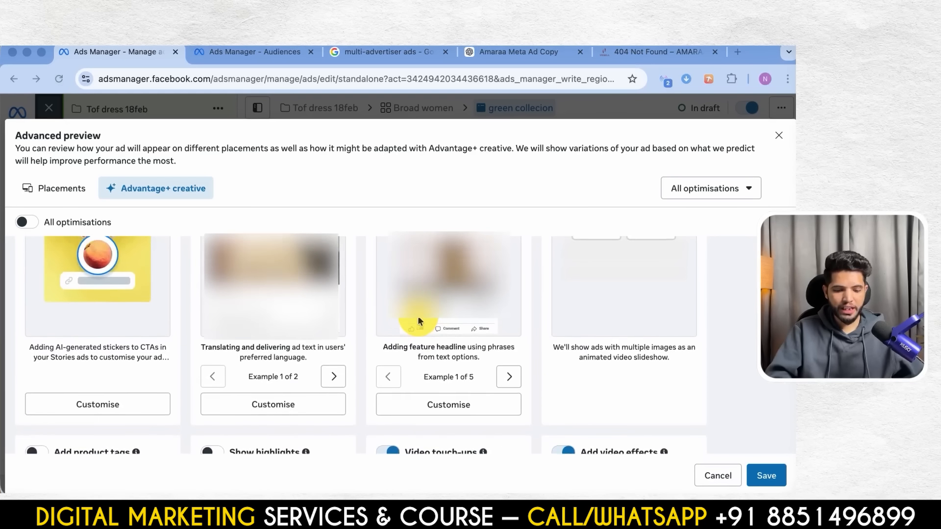
{"action": "scroll", "coordinate": [419, 320], "scroll_direction": "down", "scroll_amount": 1}
{"action": "scroll", "coordinate": [418, 319], "scroll_direction": "down", "scroll_amount": 5}
{"action": "scroll", "coordinate": [417, 316], "scroll_direction": "up", "scroll_amount": 8}
{"action": "scroll", "coordinate": [447, 325], "scroll_direction": "down", "scroll_amount": 15}
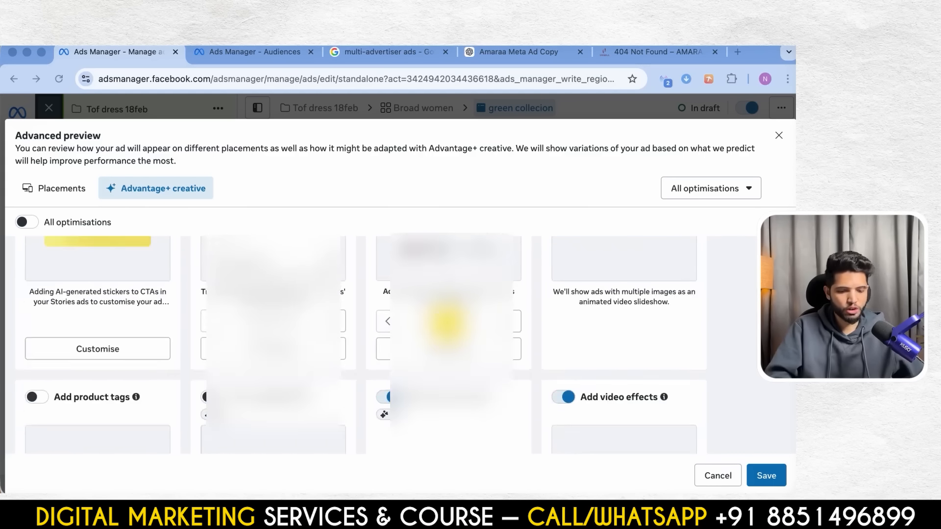
{"action": "scroll", "coordinate": [541, 372], "scroll_direction": "down", "scroll_amount": 1}
{"action": "left_click", "coordinate": [766, 478]}
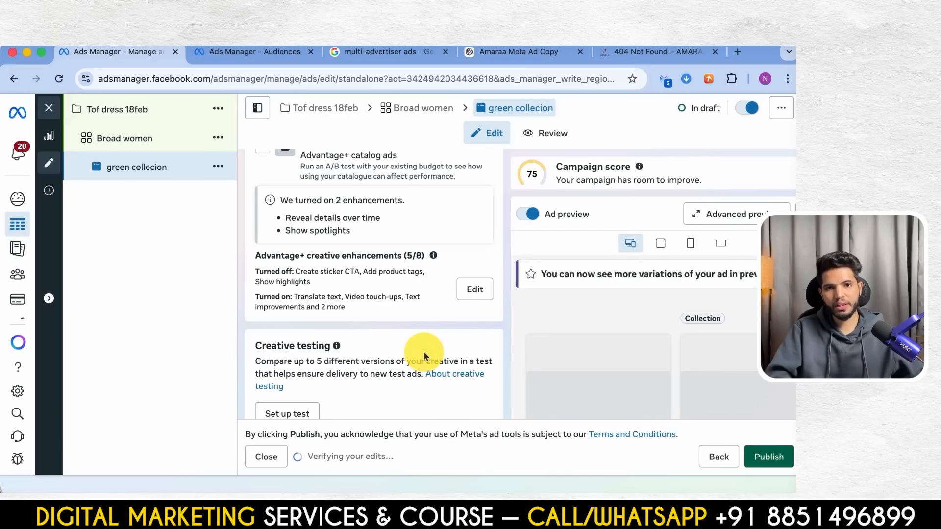
- Enable the A/B test that compares the ad against a copy using Advantage+ catalog ads
{"action": "scroll", "coordinate": [424, 351], "scroll_direction": "down", "scroll_amount": 4}
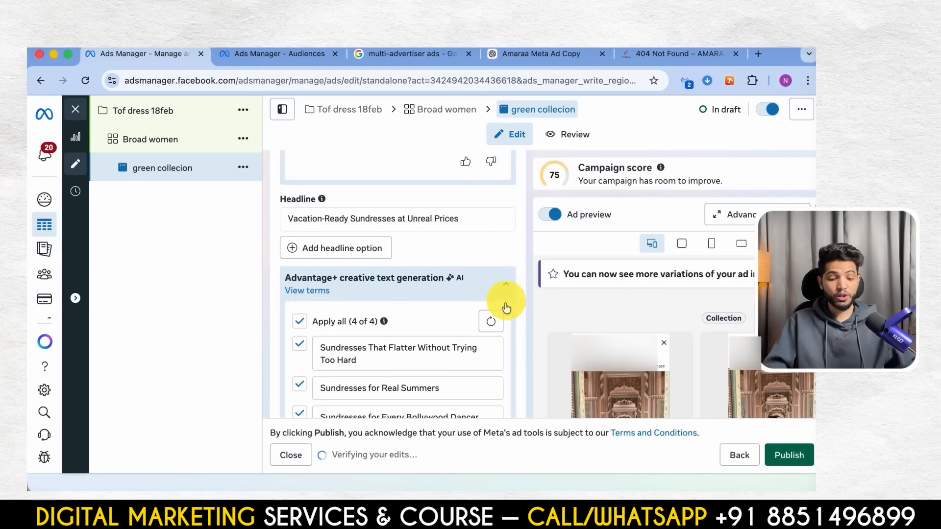
{"action": "scroll", "coordinate": [397, 297], "scroll_direction": "down", "scroll_amount": 10}
{"action": "scroll", "coordinate": [370, 324], "scroll_direction": "up", "scroll_amount": 1}
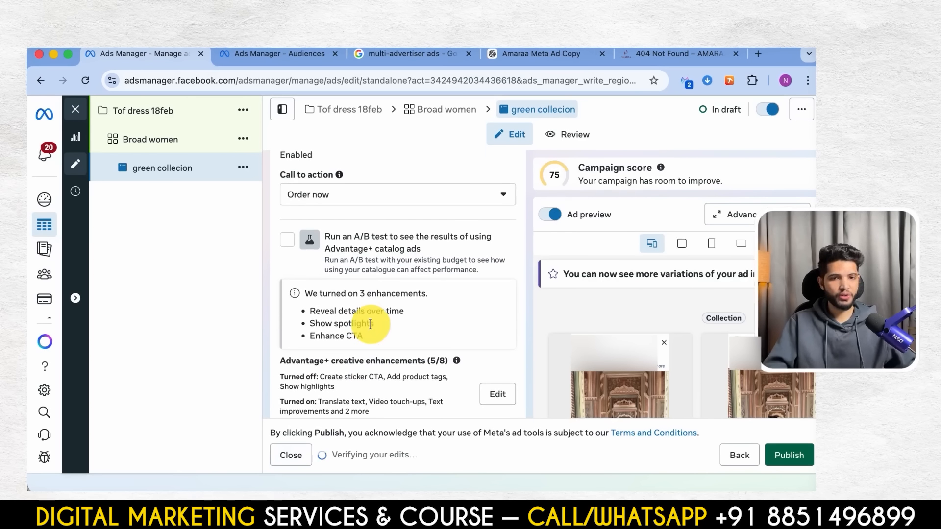
{"action": "mouse_move", "coordinate": [352, 247]}
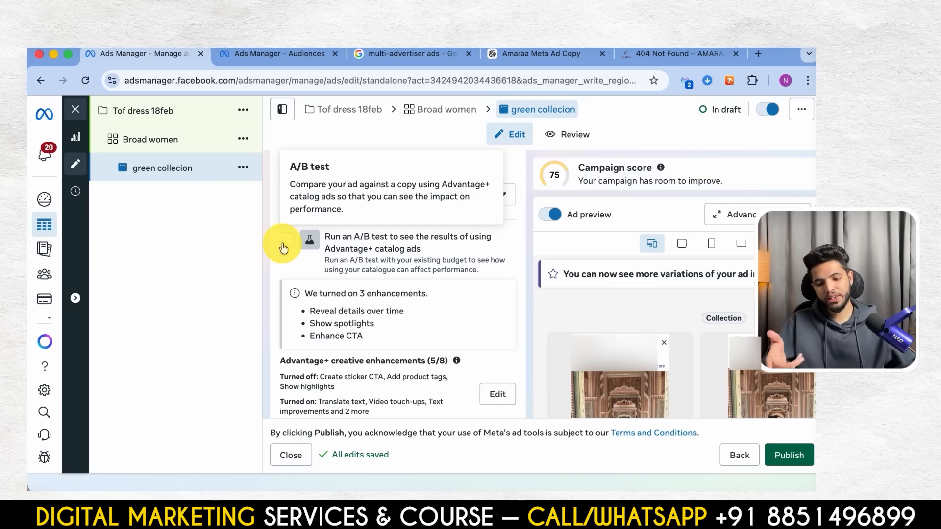
{"action": "left_click", "coordinate": [287, 240]}
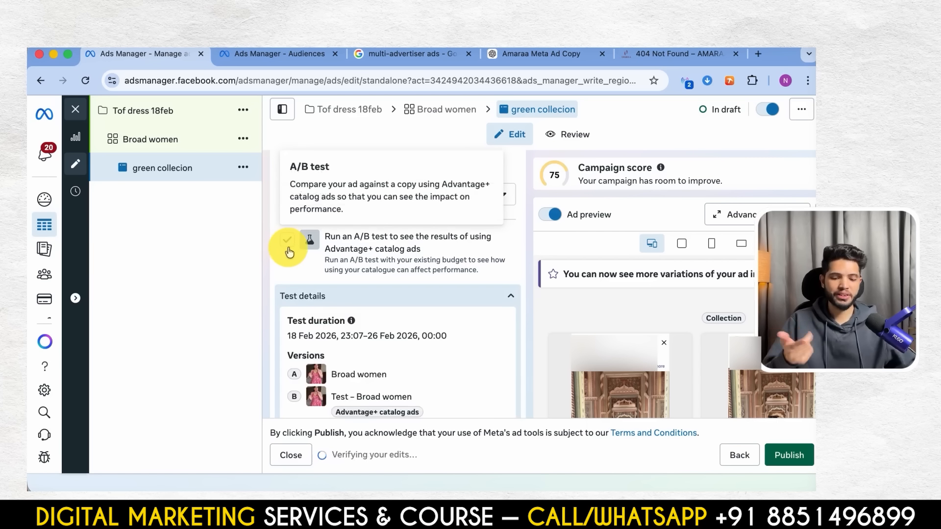
- Examine the A/B test's duration, versions, budget, losing-version option and catalogue ad settings, including its product set and primary text
{"action": "scroll", "coordinate": [392, 338], "scroll_direction": "down", "scroll_amount": 5}
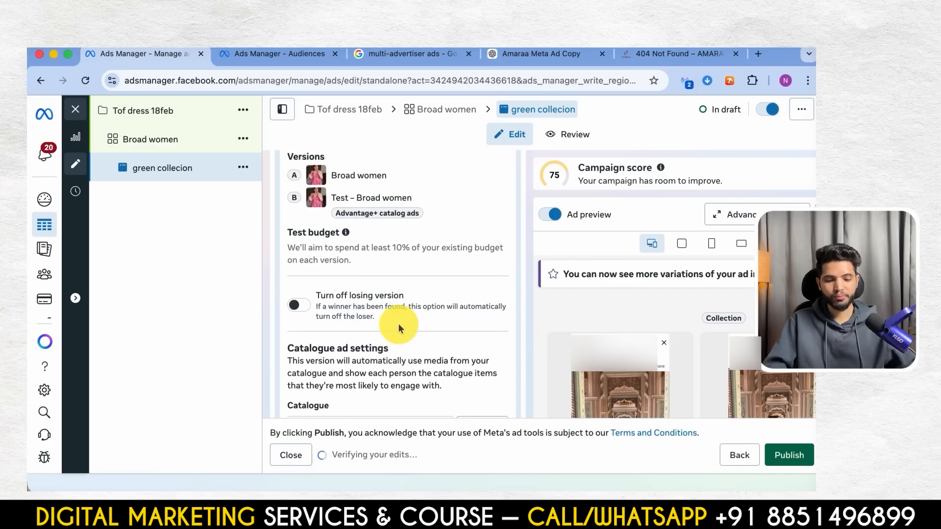
{"action": "scroll", "coordinate": [378, 309], "scroll_direction": "down", "scroll_amount": 2}
{"action": "scroll", "coordinate": [346, 366], "scroll_direction": "up", "scroll_amount": 4}
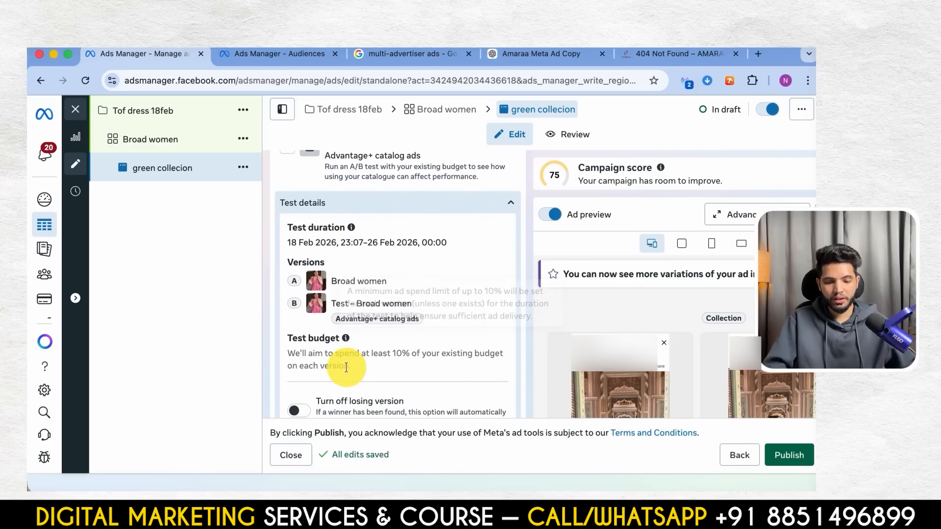
{"action": "scroll", "coordinate": [346, 366], "scroll_direction": "down", "scroll_amount": 1}
{"action": "scroll", "coordinate": [386, 337], "scroll_direction": "down", "scroll_amount": 1}
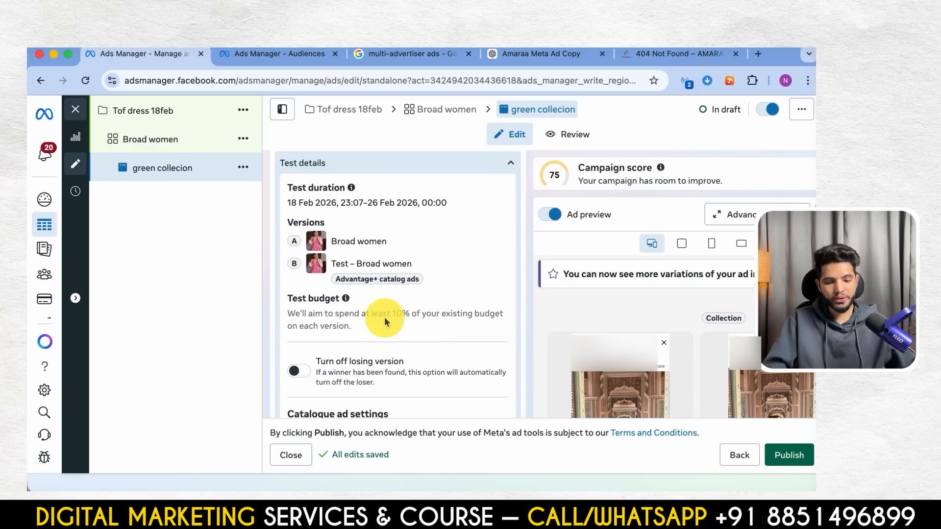
{"action": "scroll", "coordinate": [379, 320], "scroll_direction": "down", "scroll_amount": 6}
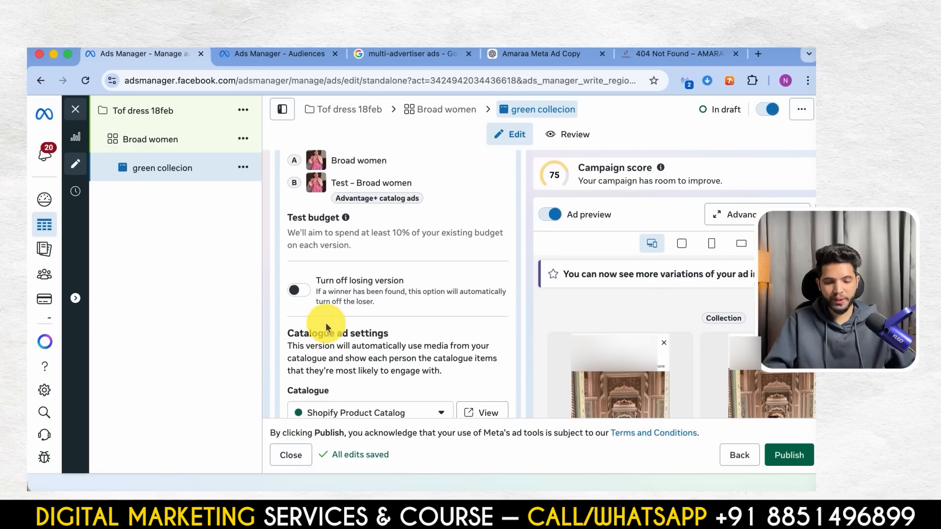
{"action": "scroll", "coordinate": [330, 348], "scroll_direction": "down", "scroll_amount": 3}
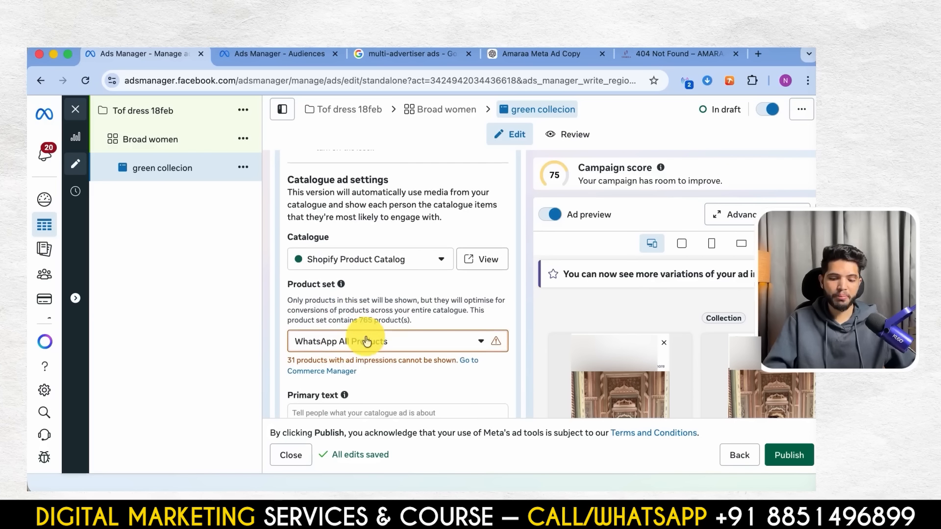
{"action": "scroll", "coordinate": [363, 343], "scroll_direction": "down", "scroll_amount": 2}
{"action": "scroll", "coordinate": [389, 338], "scroll_direction": "down", "scroll_amount": 3}
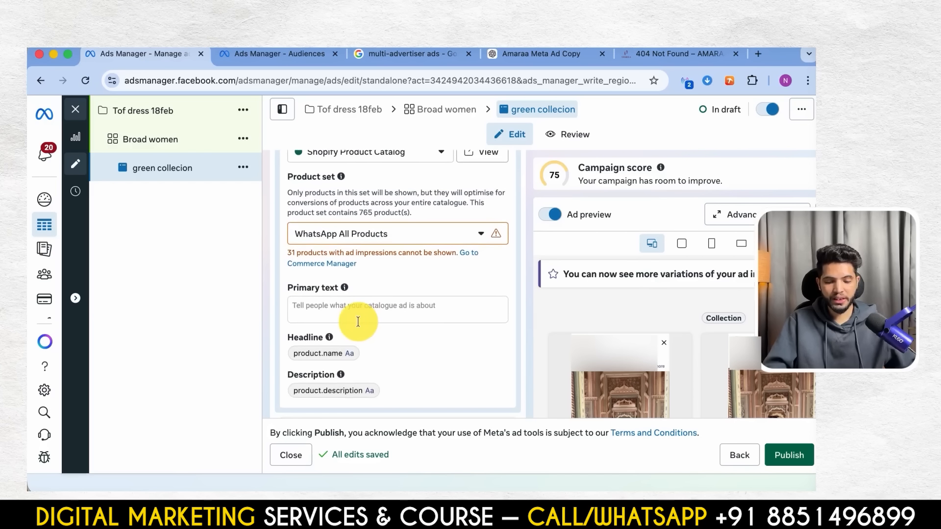
{"action": "scroll", "coordinate": [399, 325], "scroll_direction": "down", "scroll_amount": 4}
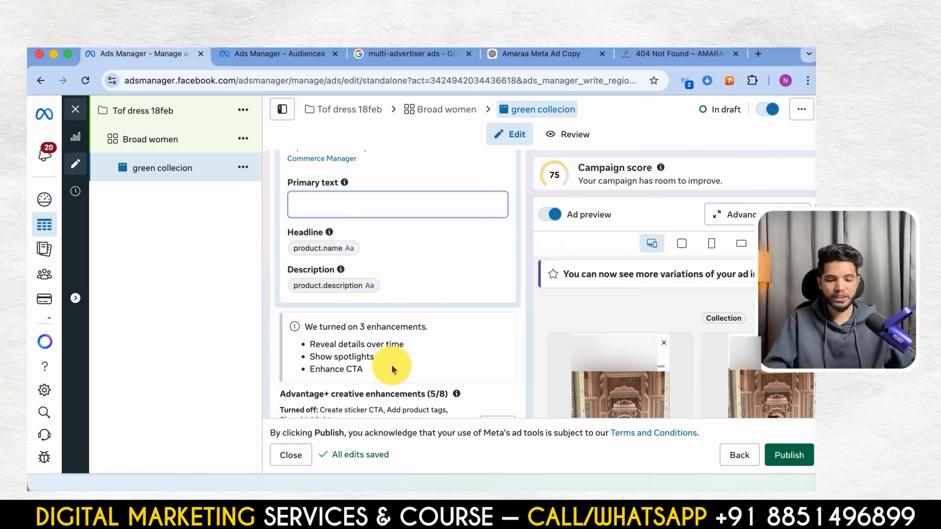
- Review the Creative testing setup options for test ads, budget, duration and comparison metric, and close the setup without confirming
{"action": "scroll", "coordinate": [390, 363], "scroll_direction": "down", "scroll_amount": 3}
{"action": "scroll", "coordinate": [392, 364], "scroll_direction": "down", "scroll_amount": 5}
{"action": "scroll", "coordinate": [392, 365], "scroll_direction": "up", "scroll_amount": 5}
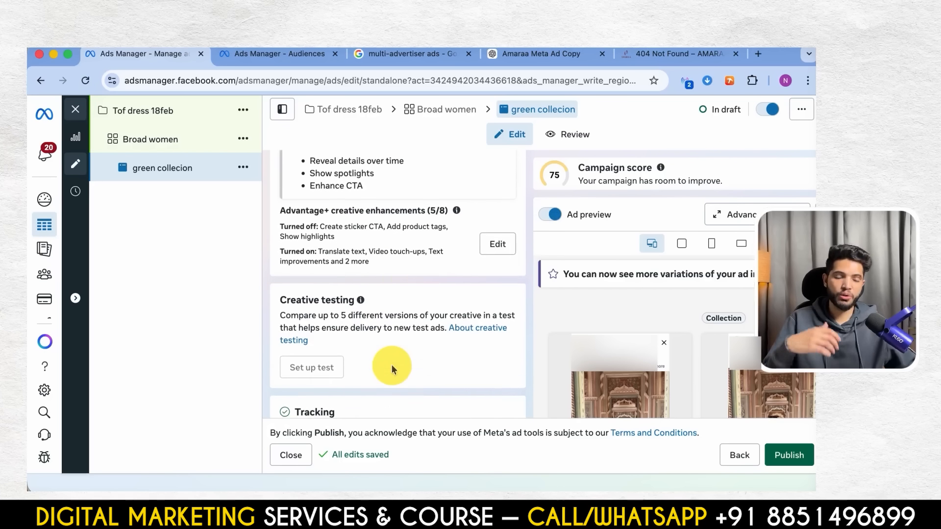
{"action": "scroll", "coordinate": [392, 365], "scroll_direction": "down", "scroll_amount": 1}
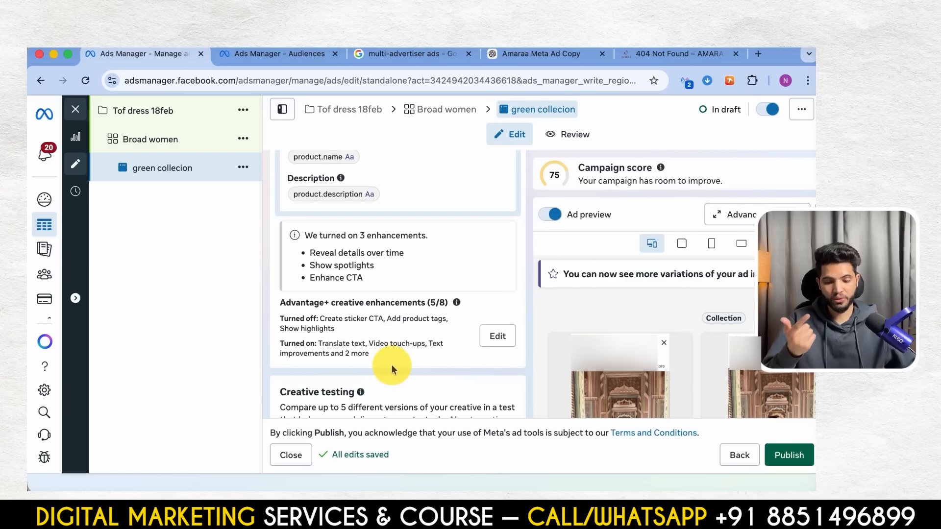
{"action": "scroll", "coordinate": [393, 365], "scroll_direction": "down", "scroll_amount": 5}
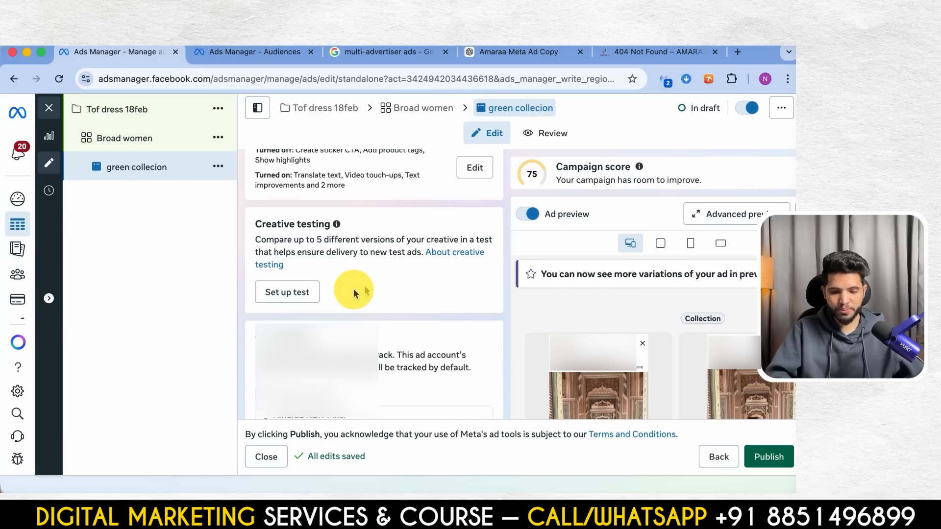
{"action": "scroll", "coordinate": [361, 315], "scroll_direction": "down", "scroll_amount": 3}
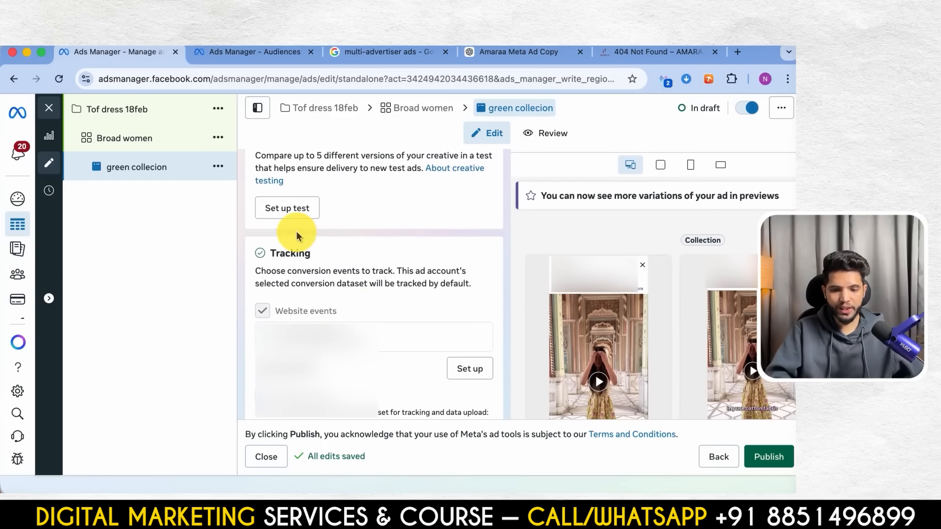
{"action": "left_click", "coordinate": [271, 218]}
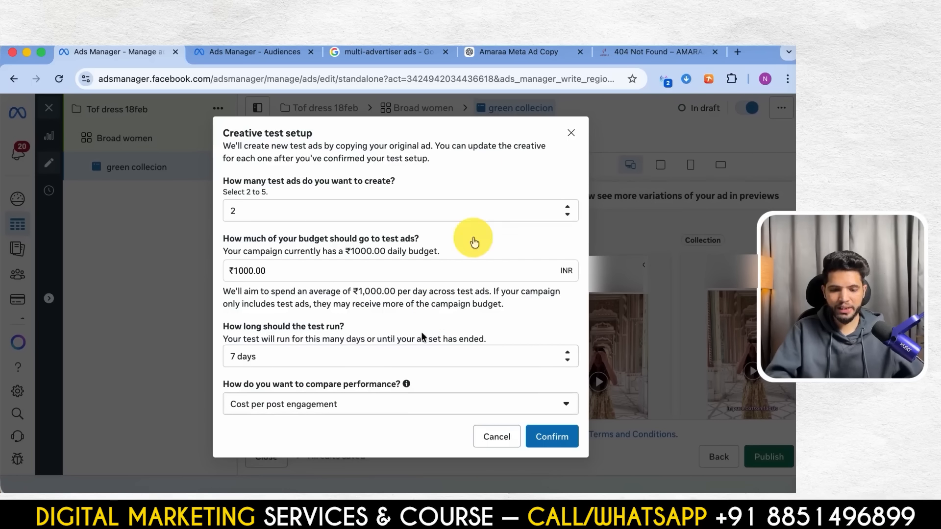
{"action": "left_click", "coordinate": [571, 134]}
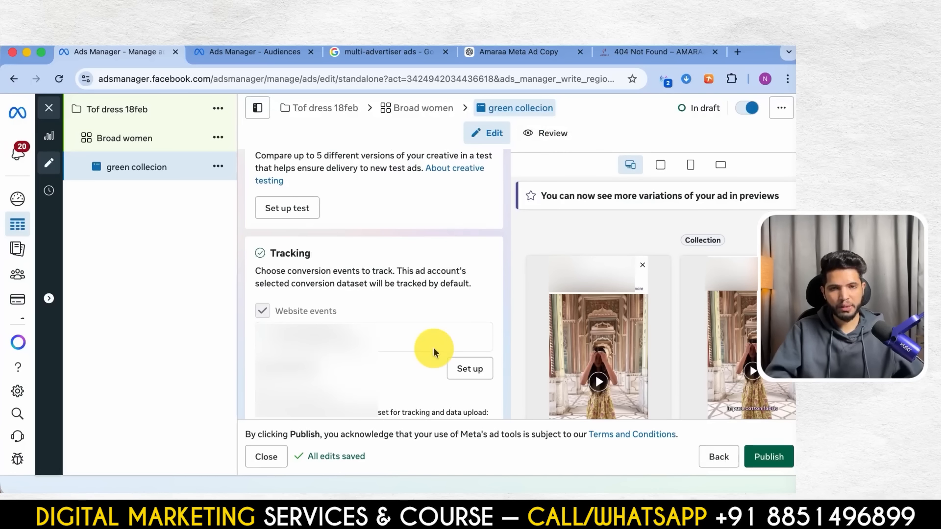
{"action": "scroll", "coordinate": [434, 352], "scroll_direction": "up", "scroll_amount": 5}
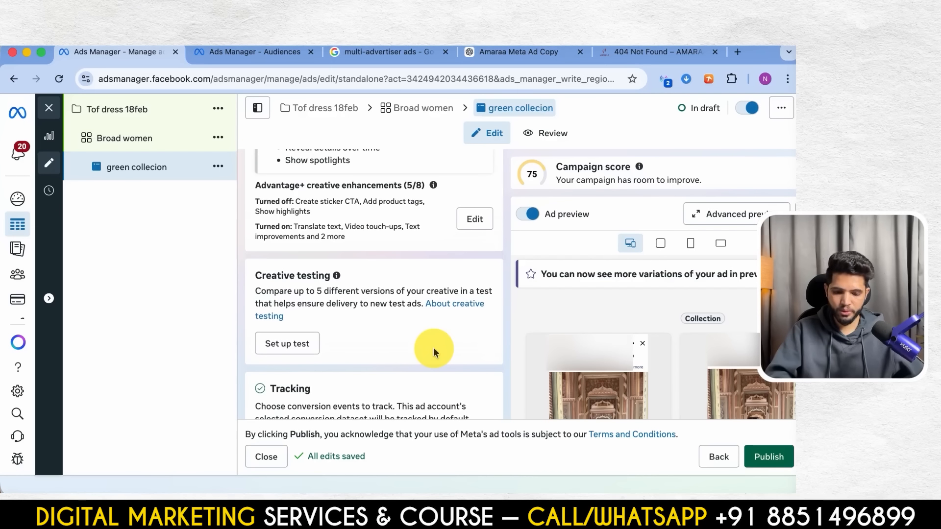
{"action": "scroll", "coordinate": [433, 352], "scroll_direction": "up", "scroll_amount": 5}
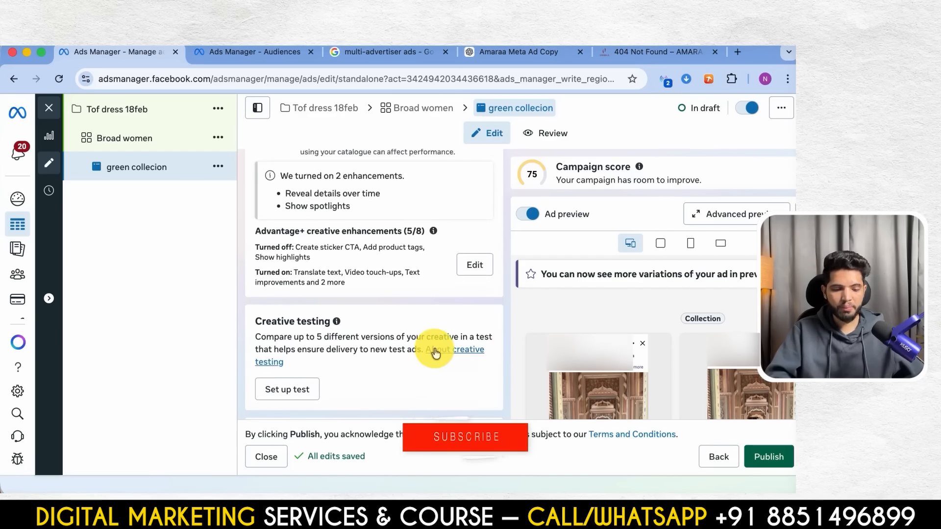
{"action": "scroll", "coordinate": [391, 322], "scroll_direction": "up", "scroll_amount": 3}
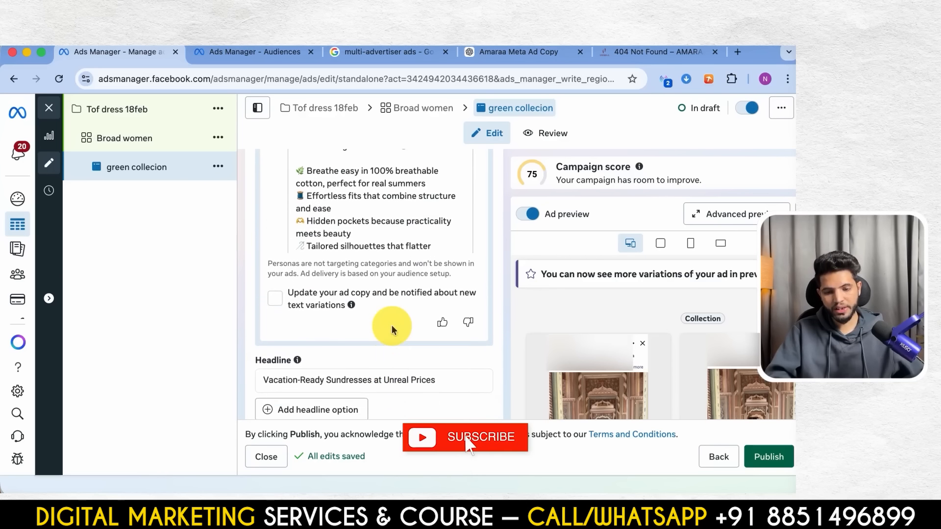
{"action": "scroll", "coordinate": [387, 328], "scroll_direction": "down", "scroll_amount": 10}
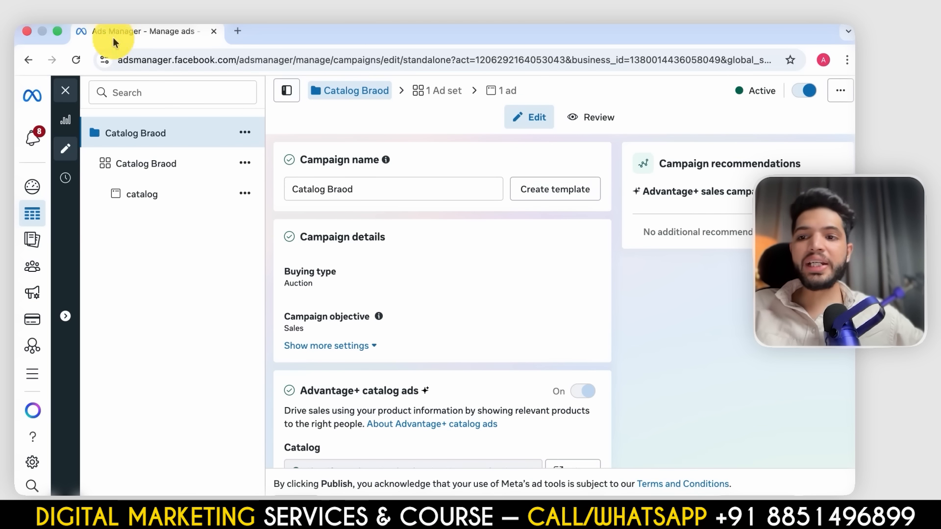
- Close the open campaign's editor, clear the campaign selection and create a new Auction campaign with the Sales objective
{"action": "left_click", "coordinate": [63, 94]}
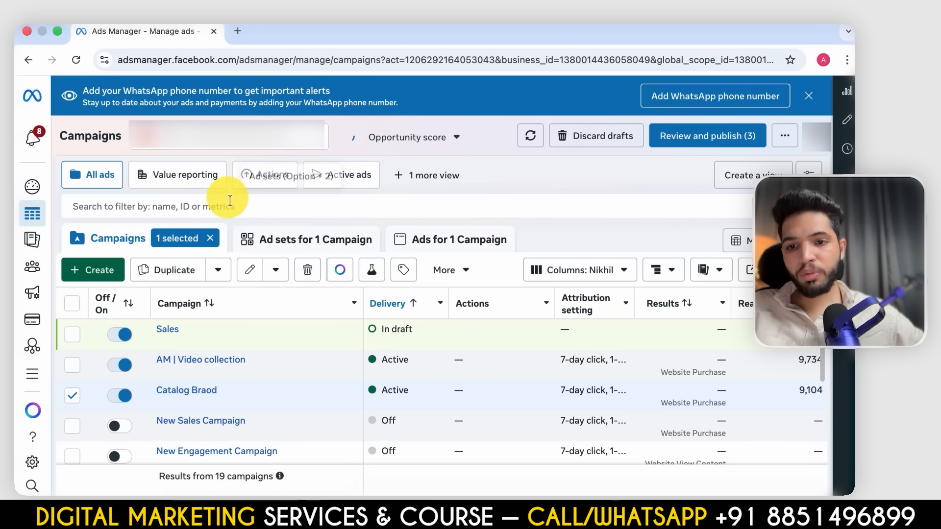
{"action": "left_click", "coordinate": [214, 238]}
{"action": "left_click", "coordinate": [93, 270]}
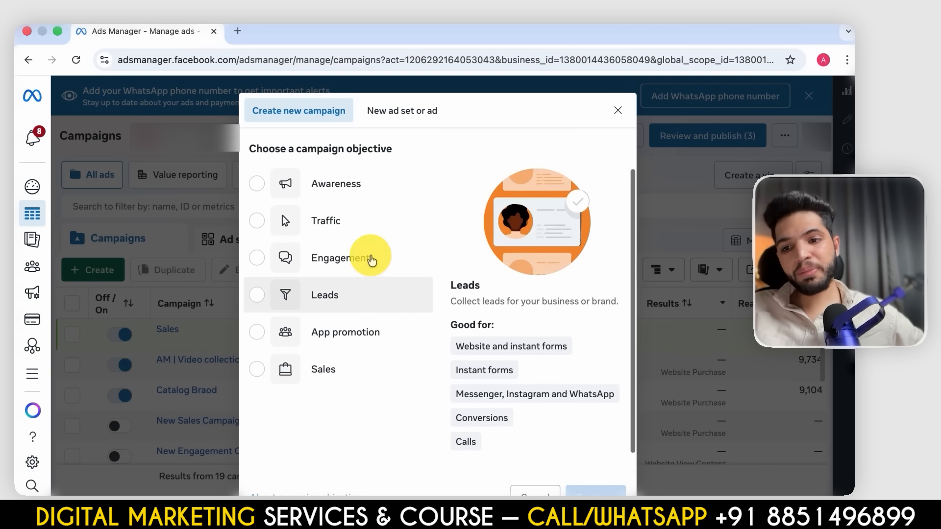
{"action": "left_click", "coordinate": [323, 422]}
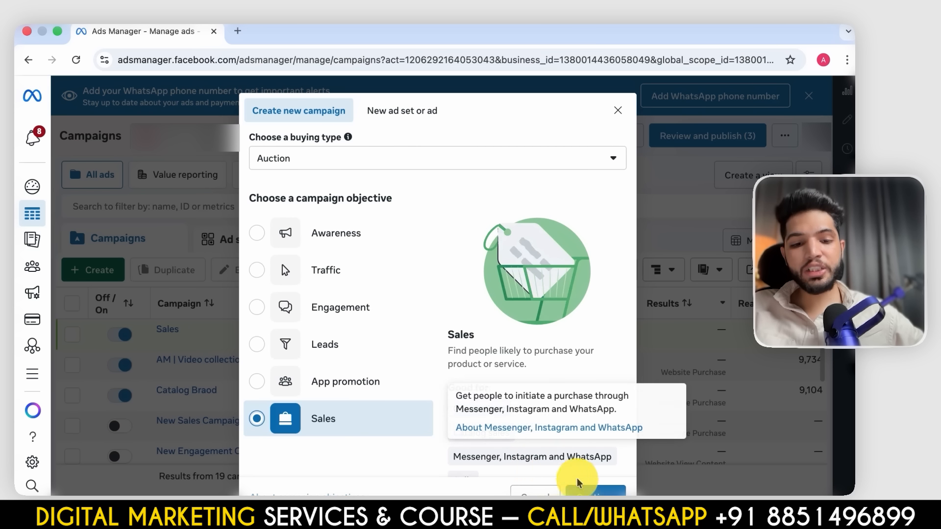
{"action": "left_click", "coordinate": [602, 491]}
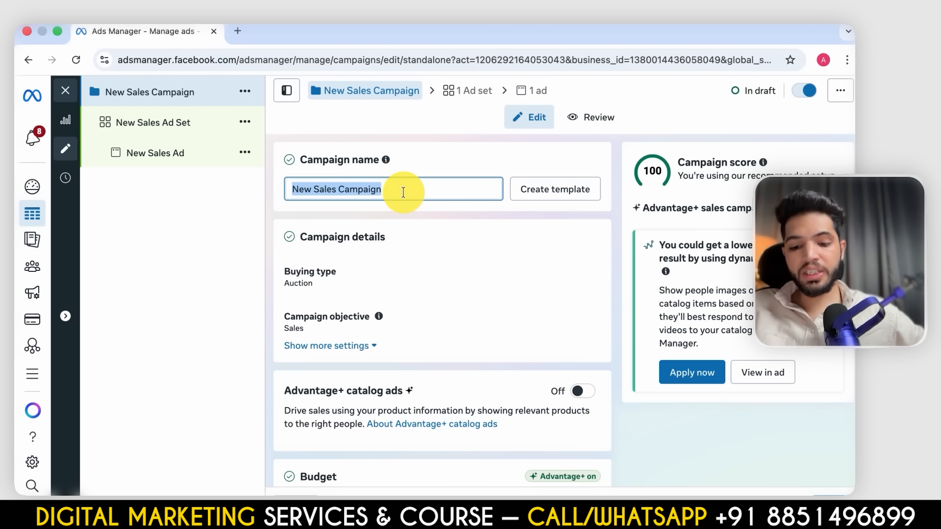
- Name the campaign "Catalog ad broad" and turn on Advantage+ catalog ads
{"action": "type", "text": "Catalog ad b"}
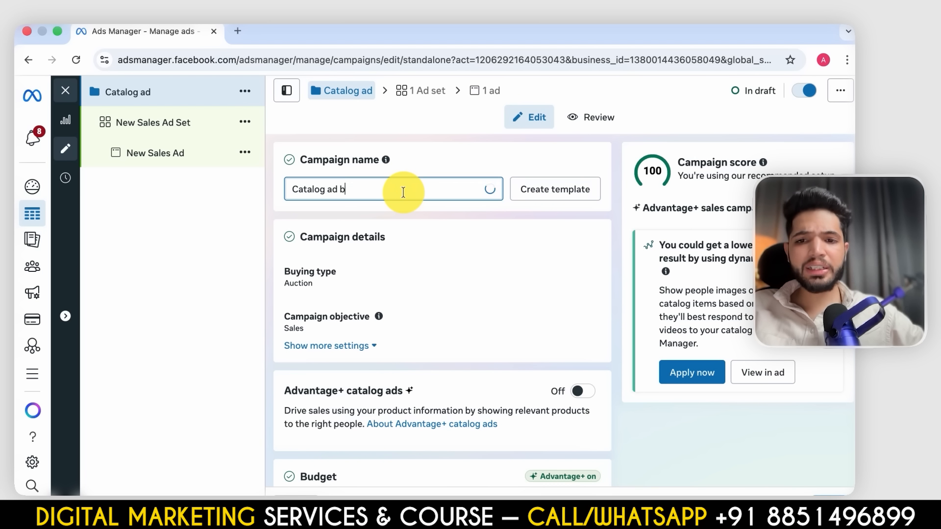
{"action": "type", "text": "road"}
{"action": "scroll", "coordinate": [475, 252], "scroll_direction": "down", "scroll_amount": 3}
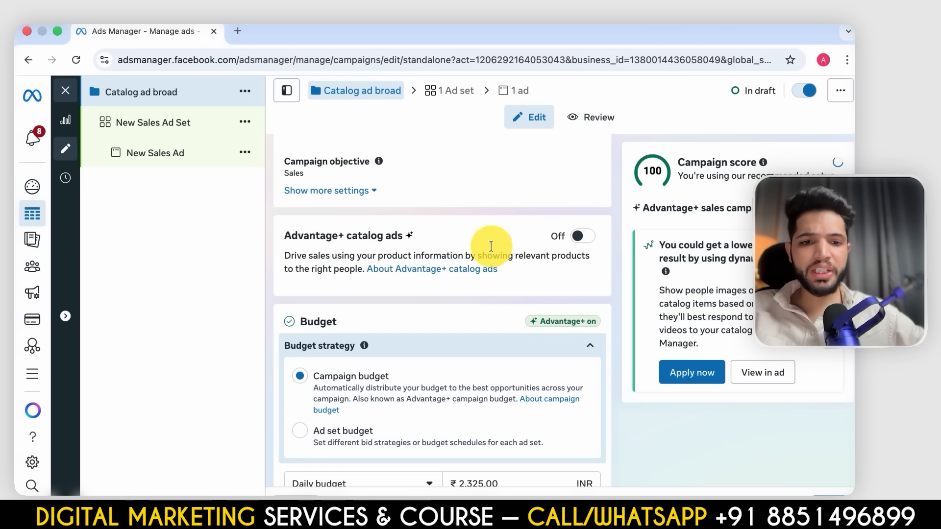
{"action": "left_click", "coordinate": [580, 236]}
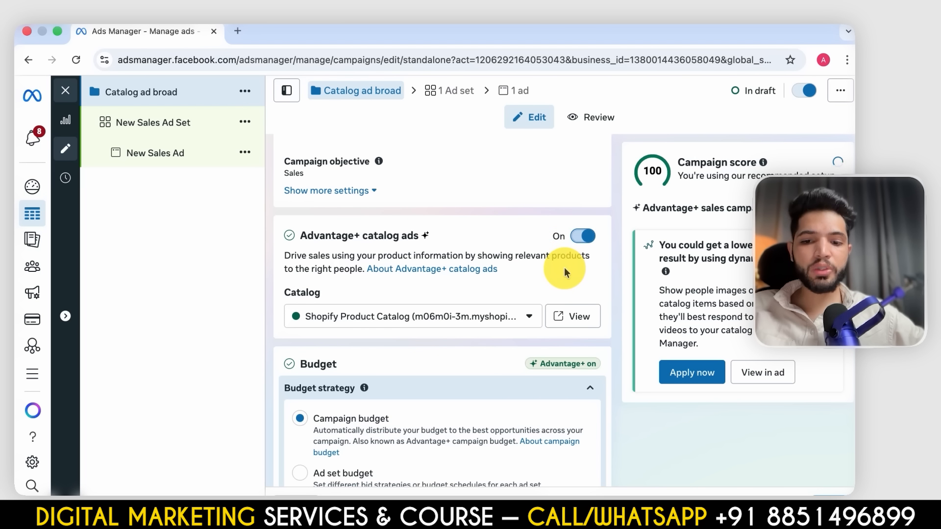
- Set the campaign's daily budget to ₹800 and check the remaining campaign settings
{"action": "scroll", "coordinate": [563, 269], "scroll_direction": "down", "scroll_amount": 5}
{"action": "left_click", "coordinate": [499, 312]}
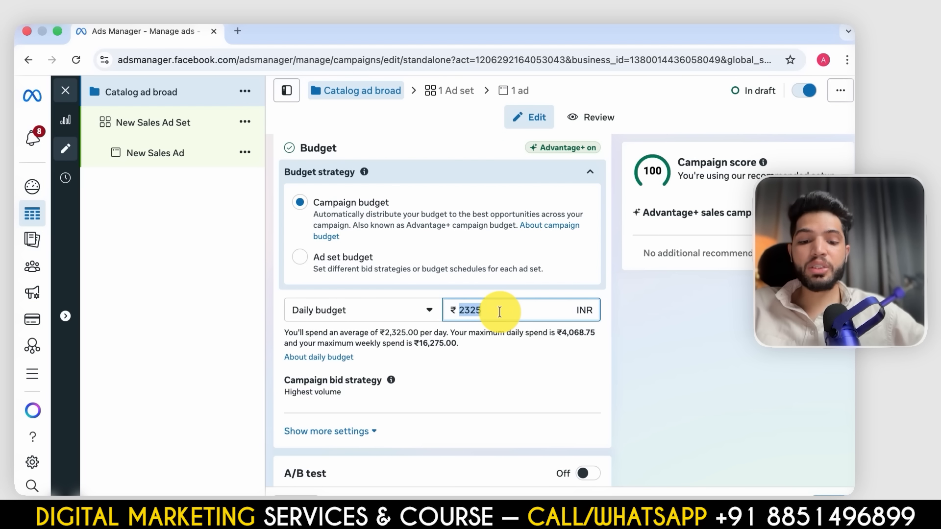
{"action": "type", "text": "800"}
{"action": "scroll", "coordinate": [504, 396], "scroll_direction": "down", "scroll_amount": 6}
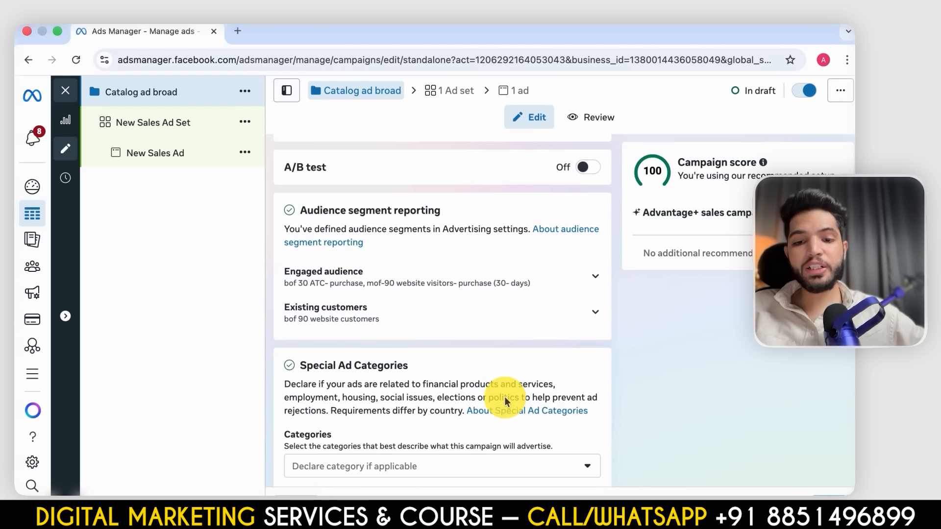
{"action": "scroll", "coordinate": [328, 175], "scroll_direction": "up", "scroll_amount": 15}
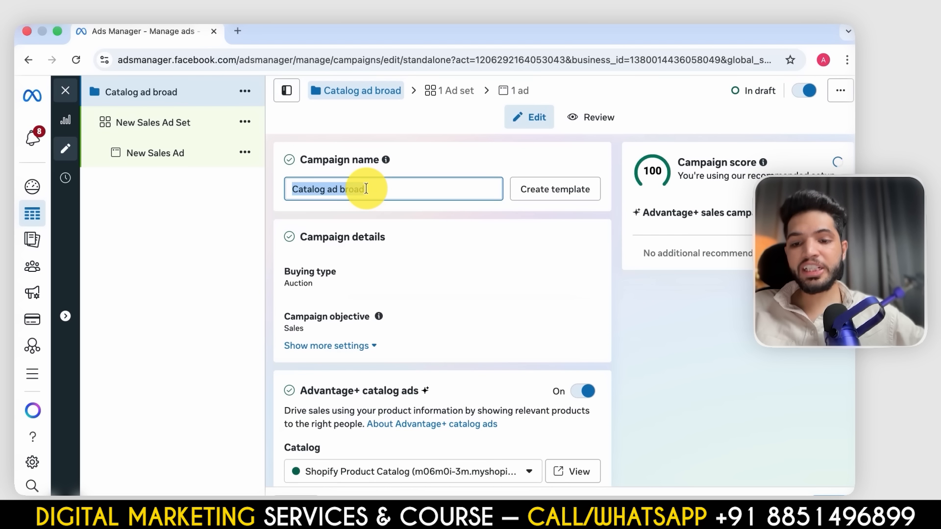
- Name the ad set "broad" and set its performance goal to Maximize number of conversions
{"action": "left_click", "coordinate": [166, 122]}
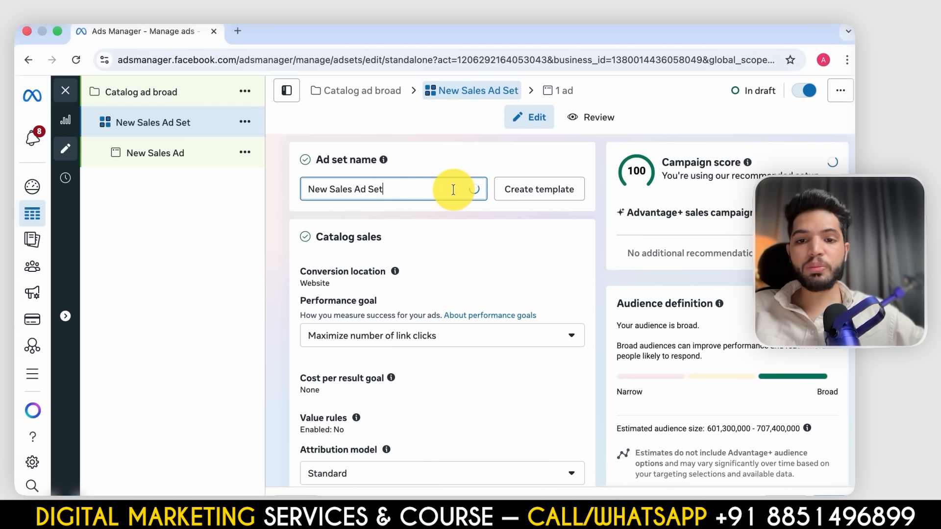
{"action": "type", "text": "broad"}
{"action": "scroll", "coordinate": [489, 283], "scroll_direction": "down", "scroll_amount": 3}
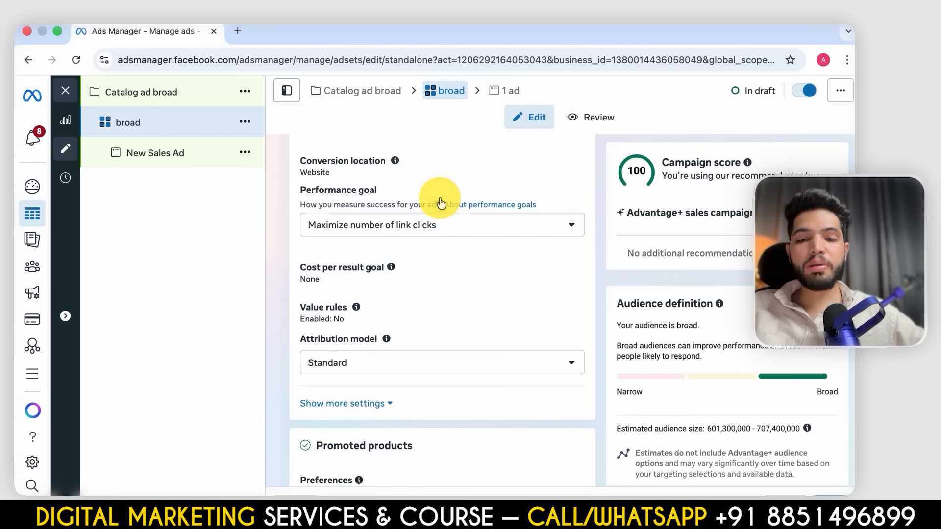
{"action": "scroll", "coordinate": [422, 274], "scroll_direction": "up", "scroll_amount": 2}
{"action": "left_click", "coordinate": [416, 301]}
{"action": "scroll", "coordinate": [420, 337], "scroll_direction": "down", "scroll_amount": 1}
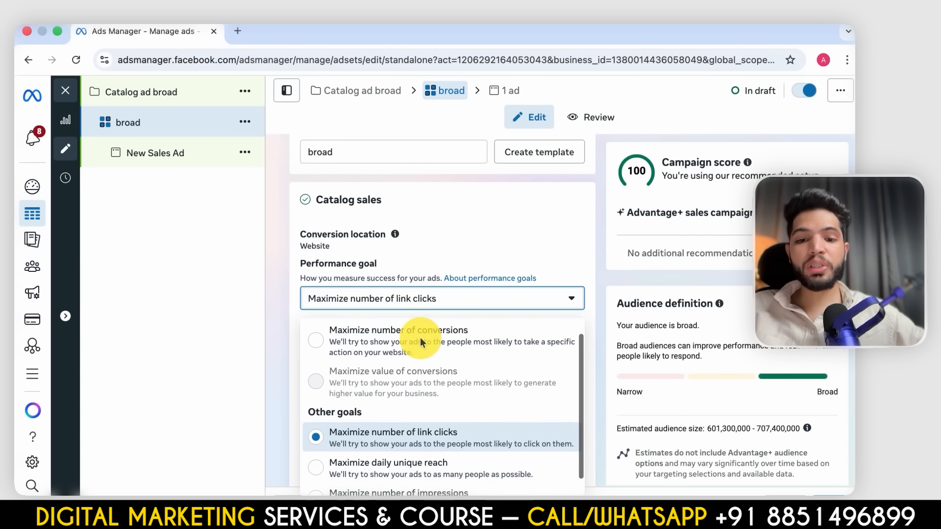
{"action": "scroll", "coordinate": [419, 337], "scroll_direction": "up", "scroll_amount": 1}
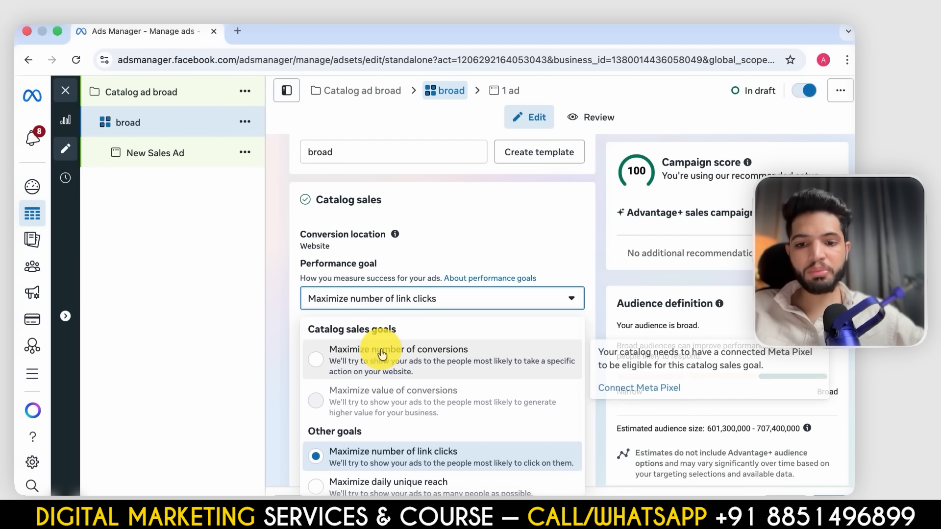
{"action": "left_click", "coordinate": [378, 355]}
- Examine the ad set's conversion event, promoted product preferences and the product sets available as suggestions
{"action": "scroll", "coordinate": [385, 347], "scroll_direction": "down", "scroll_amount": 3}
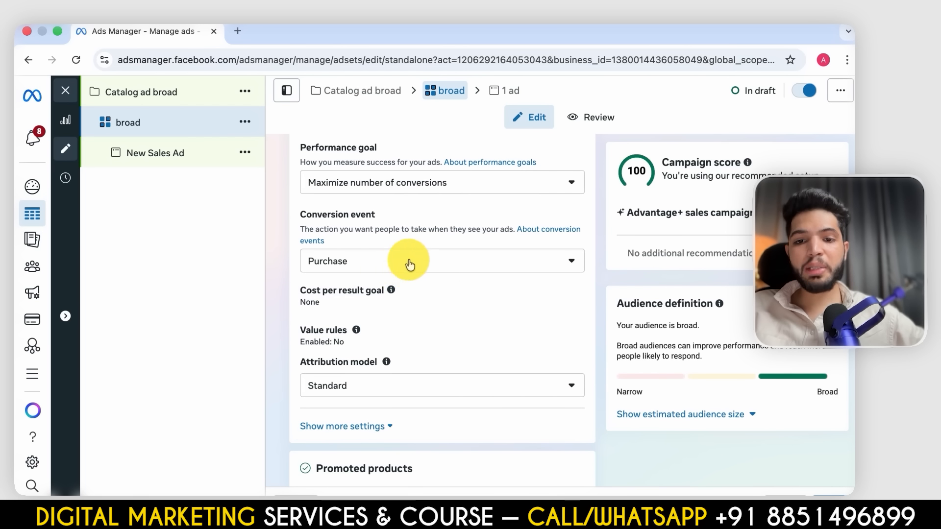
{"action": "scroll", "coordinate": [397, 272], "scroll_direction": "down", "scroll_amount": 2}
{"action": "scroll", "coordinate": [395, 268], "scroll_direction": "down", "scroll_amount": 5}
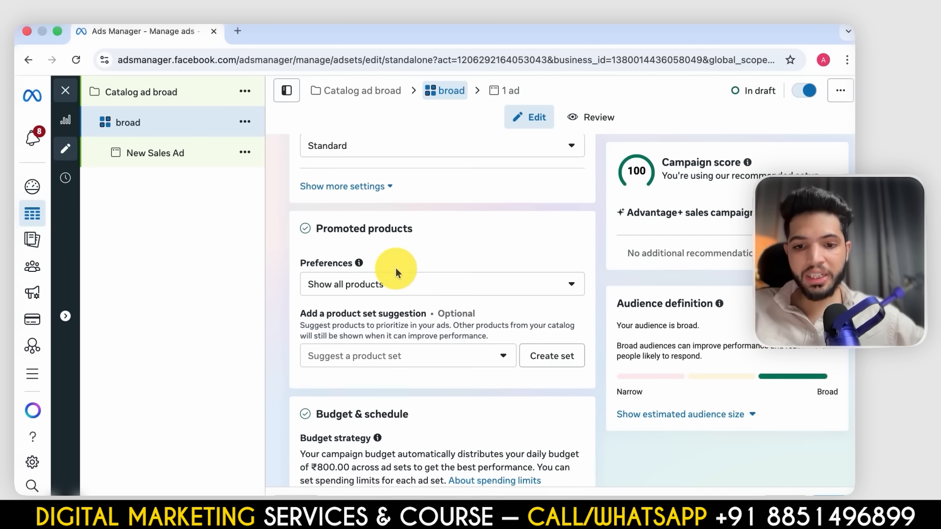
{"action": "left_click", "coordinate": [430, 255]}
{"action": "left_click", "coordinate": [447, 168]}
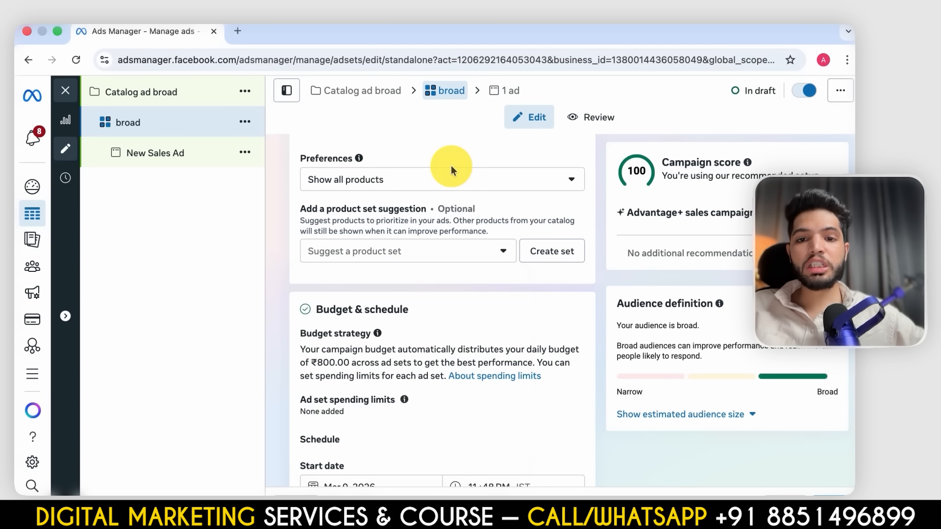
{"action": "scroll", "coordinate": [450, 184], "scroll_direction": "up", "scroll_amount": 2}
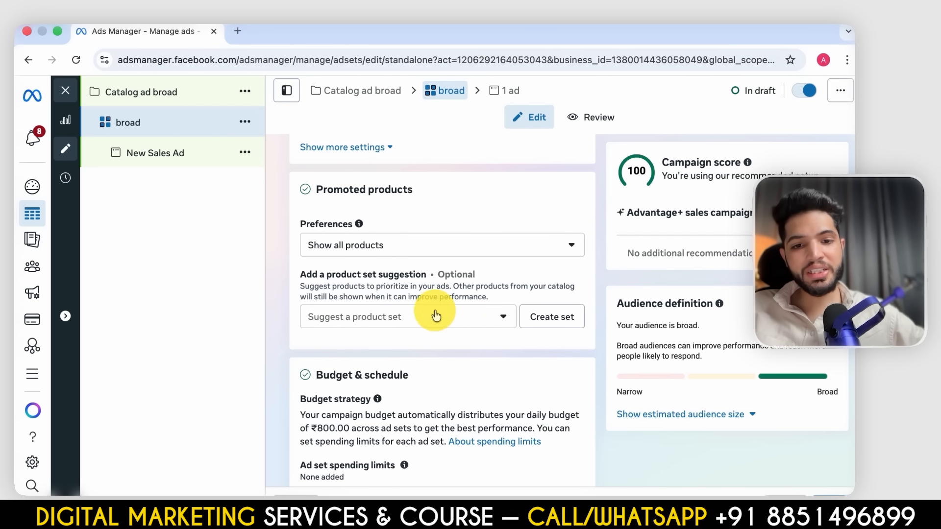
{"action": "left_click", "coordinate": [399, 321]}
{"action": "scroll", "coordinate": [368, 372], "scroll_direction": "down", "scroll_amount": 1}
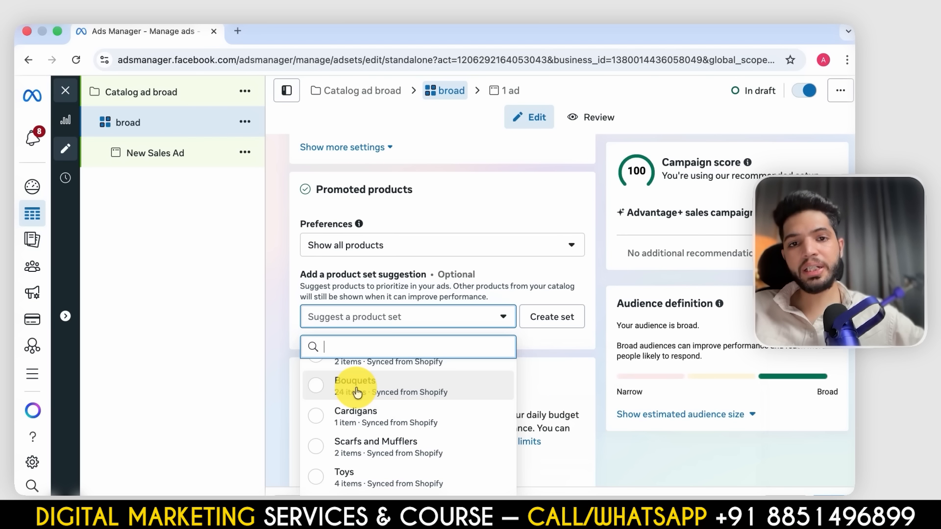
{"action": "scroll", "coordinate": [369, 372], "scroll_direction": "up", "scroll_amount": 1}
{"action": "scroll", "coordinate": [370, 378], "scroll_direction": "down", "scroll_amount": 1}
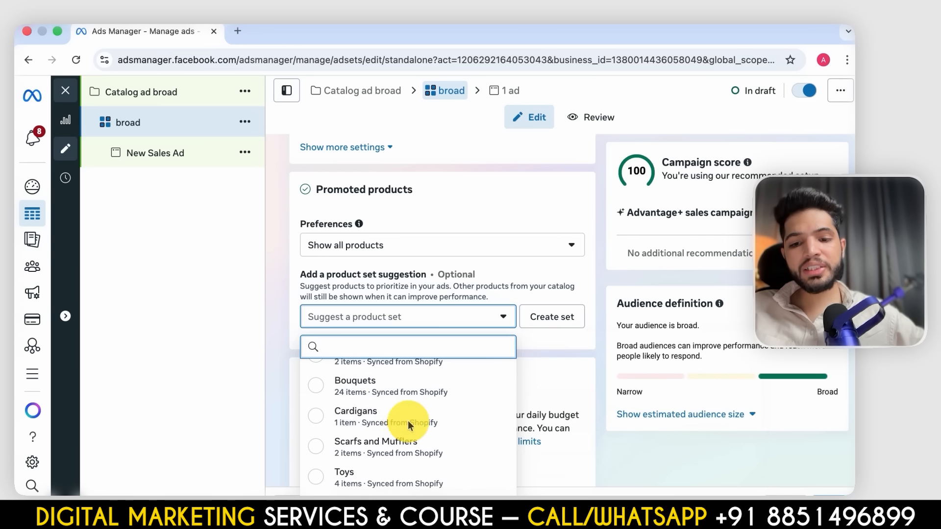
{"action": "scroll", "coordinate": [373, 392], "scroll_direction": "up", "scroll_amount": 1}
{"action": "left_click", "coordinate": [463, 293]}
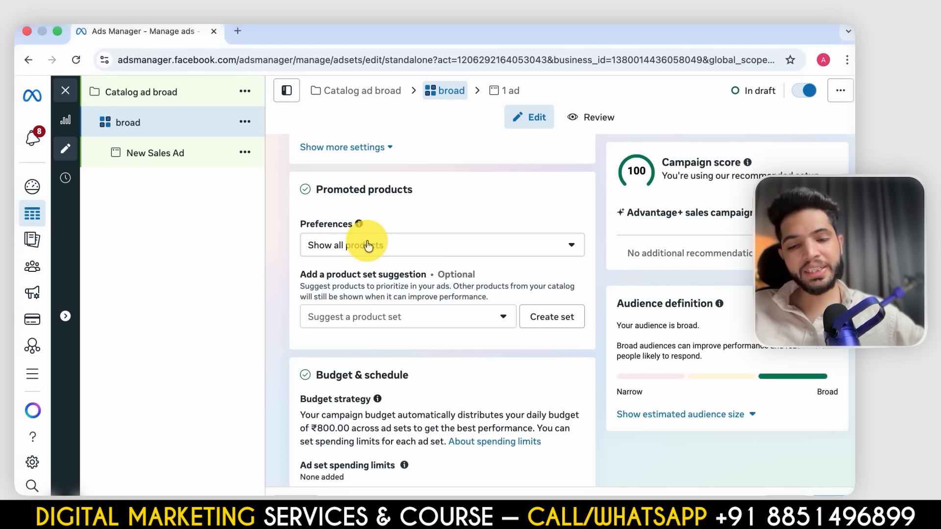
- Add the Bouquets set as the product set suggestion for the ad set's promoted products
{"action": "left_click", "coordinate": [384, 317]}
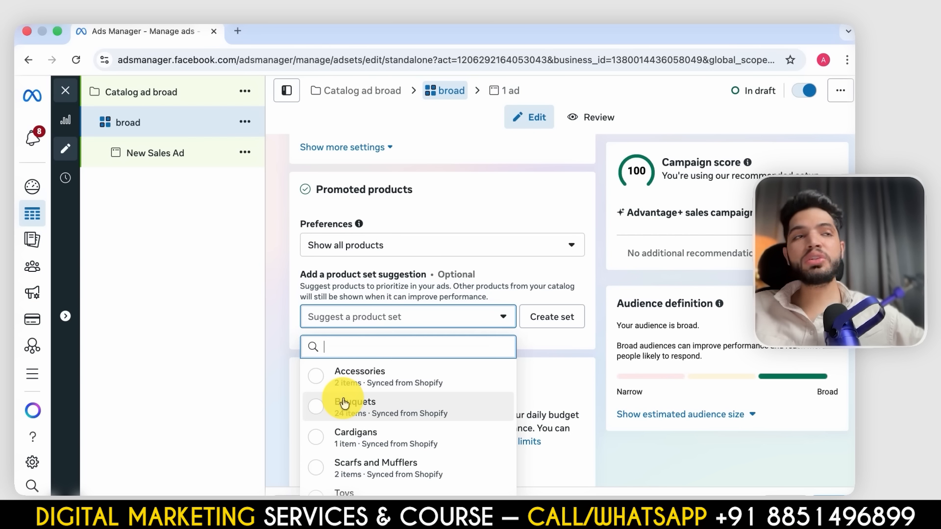
{"action": "mouse_move", "coordinate": [342, 407]}
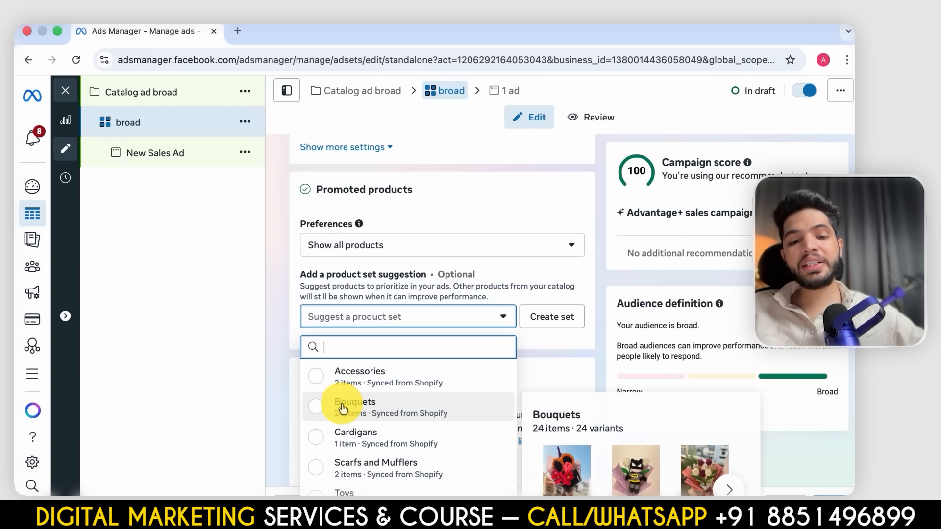
{"action": "left_click", "coordinate": [318, 412]}
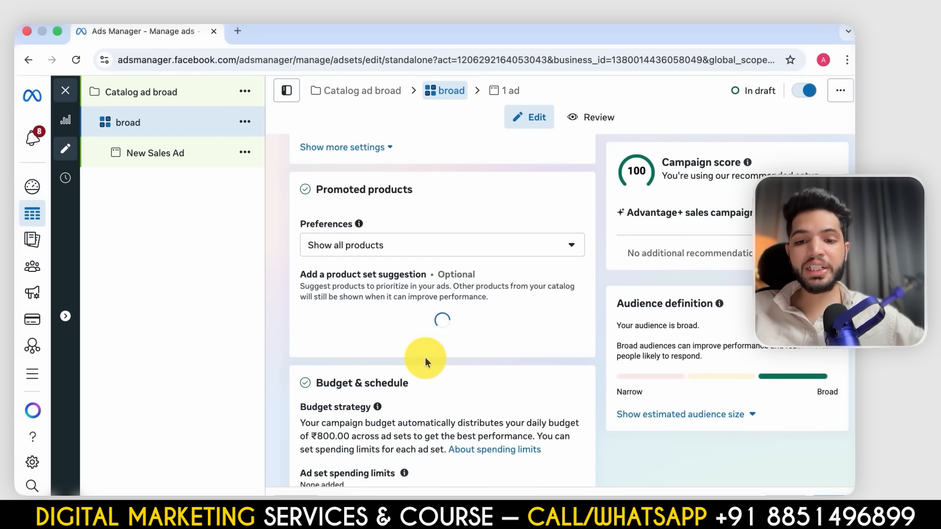
- Check the ad set's schedule, audience and placements, and rename the ad set "broad Bouqet"
{"action": "scroll", "coordinate": [425, 361], "scroll_direction": "down", "scroll_amount": 6}
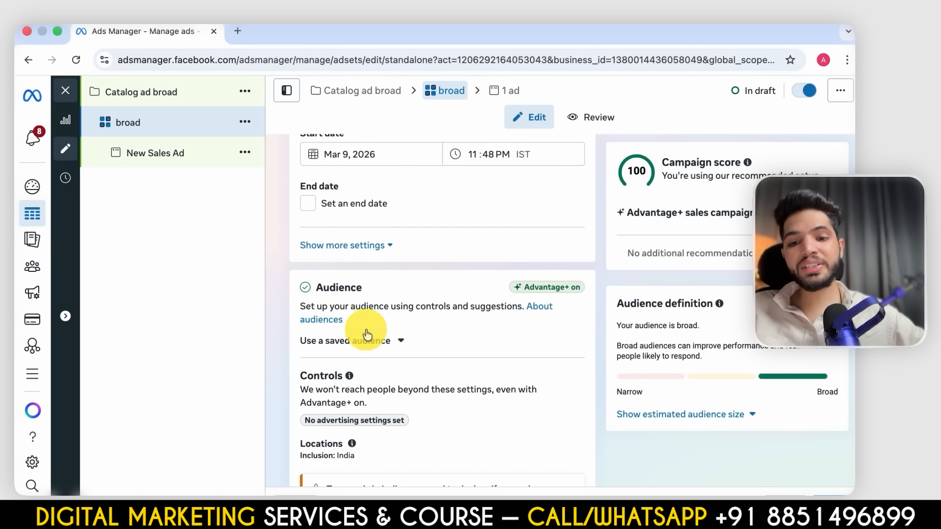
{"action": "scroll", "coordinate": [421, 371], "scroll_direction": "down", "scroll_amount": 3}
{"action": "scroll", "coordinate": [537, 363], "scroll_direction": "down", "scroll_amount": 5}
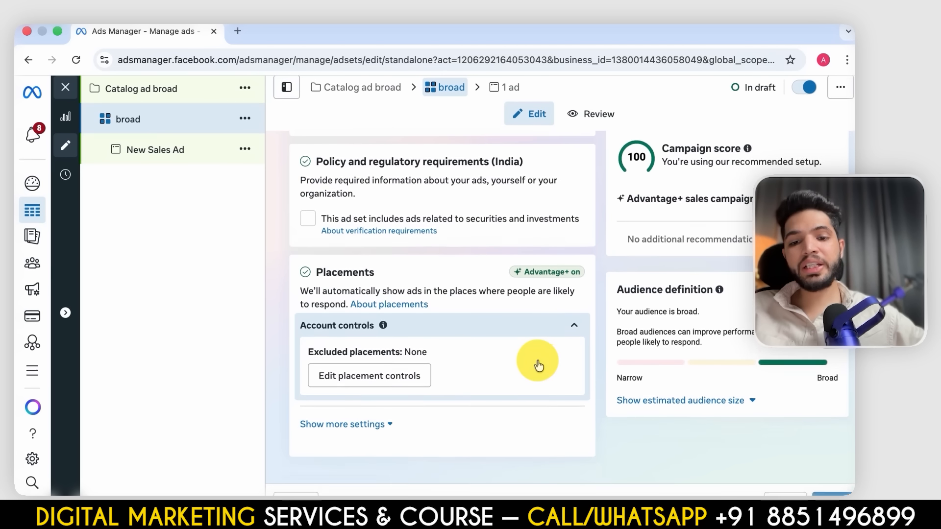
{"action": "scroll", "coordinate": [482, 238], "scroll_direction": "up", "scroll_amount": 15}
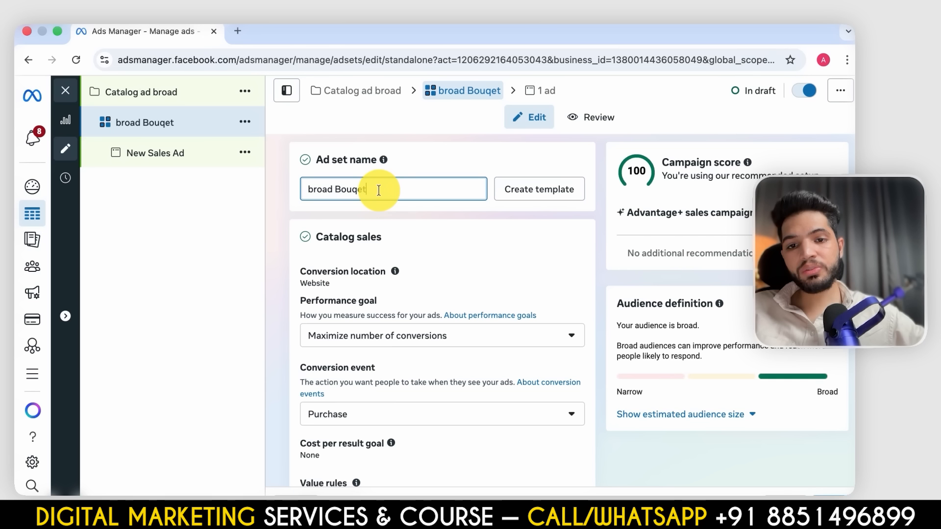
- Rename the campaign "Catalog broad | Bouqet"
{"action": "left_click", "coordinate": [129, 93]}
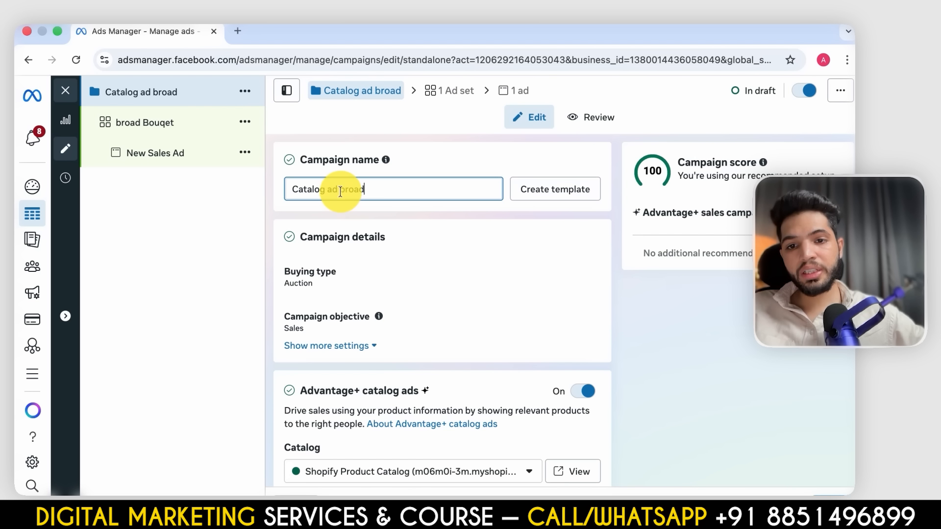
{"action": "left_click", "coordinate": [393, 189]}
{"action": "type", "text": "| Bouqet"}
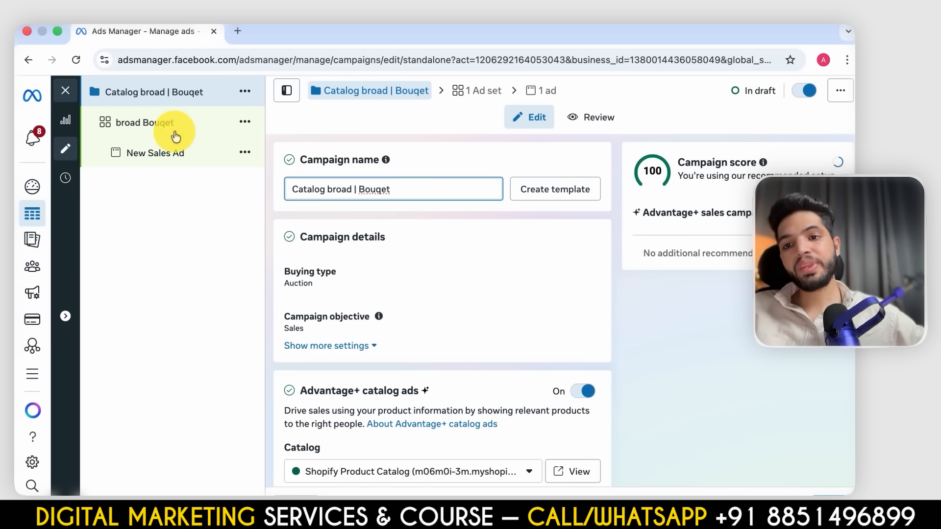
- Open the new sales ad in the bouquet ad set and rename it "bouqet catalog"
{"action": "left_click", "coordinate": [147, 121]}
{"action": "left_click", "coordinate": [181, 166]}
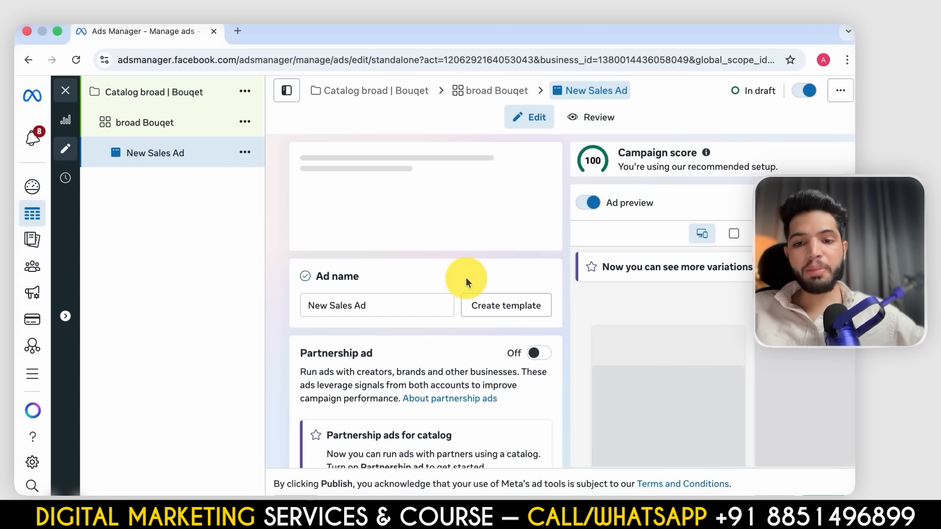
{"action": "scroll", "coordinate": [468, 277], "scroll_direction": "down", "scroll_amount": 4}
{"action": "scroll", "coordinate": [438, 314], "scroll_direction": "up", "scroll_amount": 3}
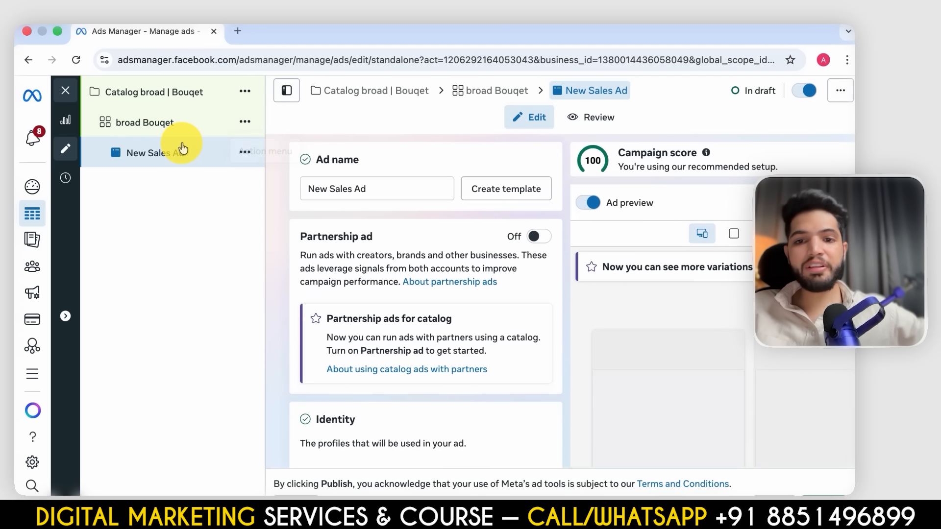
{"action": "scroll", "coordinate": [356, 220], "scroll_direction": "down", "scroll_amount": 2}
{"action": "scroll", "coordinate": [420, 168], "scroll_direction": "up", "scroll_amount": 2}
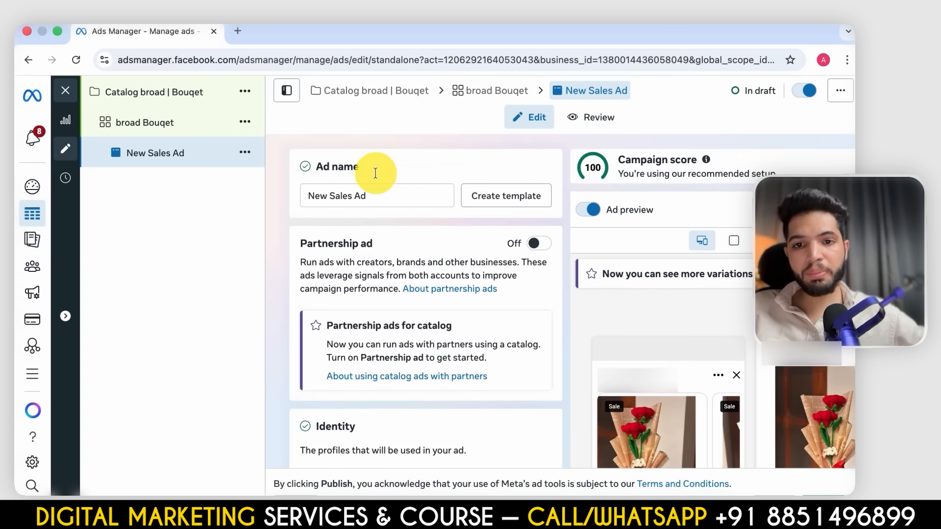
{"action": "left_click", "coordinate": [393, 193]}
{"action": "type", "text": "bouqet catalog"}
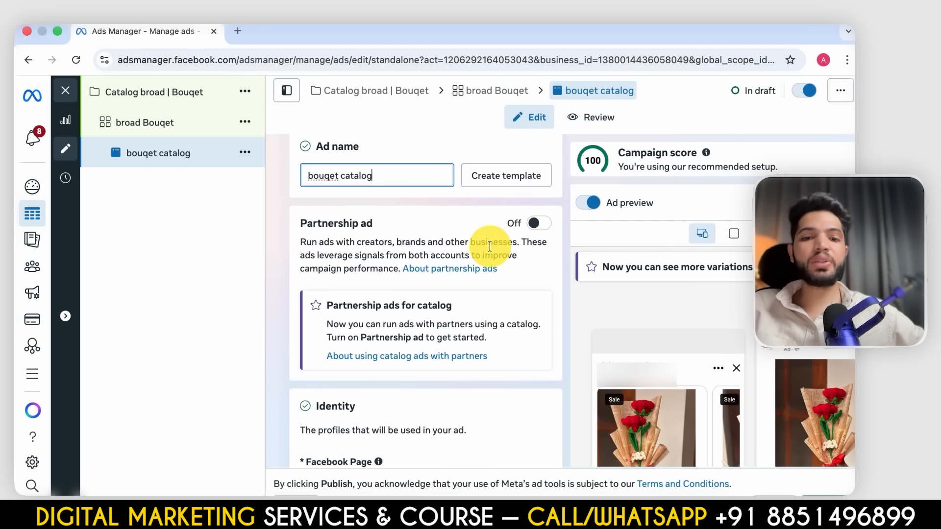
- Check the ad's format and destination settings, and browse the product cards in the Facebook Feed carousel preview
{"action": "scroll", "coordinate": [513, 304], "scroll_direction": "down", "scroll_amount": 4}
{"action": "scroll", "coordinate": [368, 324], "scroll_direction": "down", "scroll_amount": 8}
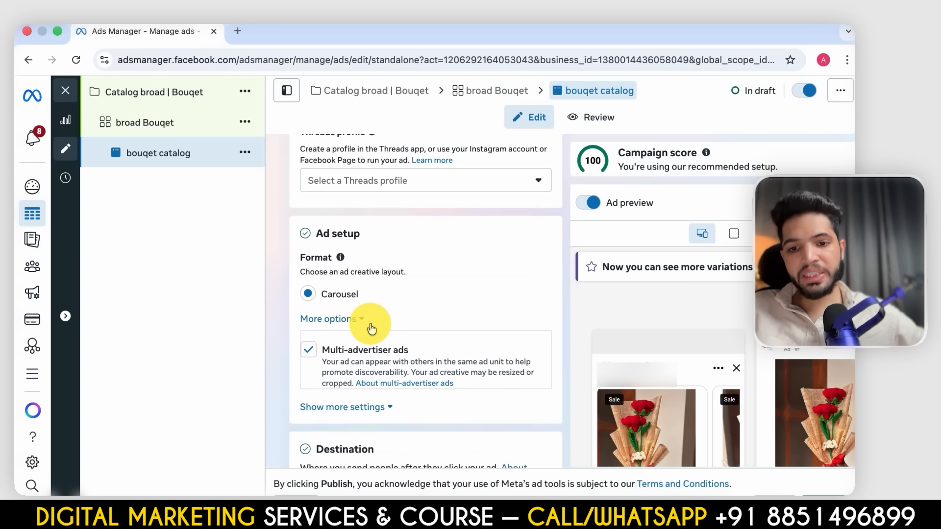
{"action": "scroll", "coordinate": [688, 413], "scroll_direction": "down", "scroll_amount": 2}
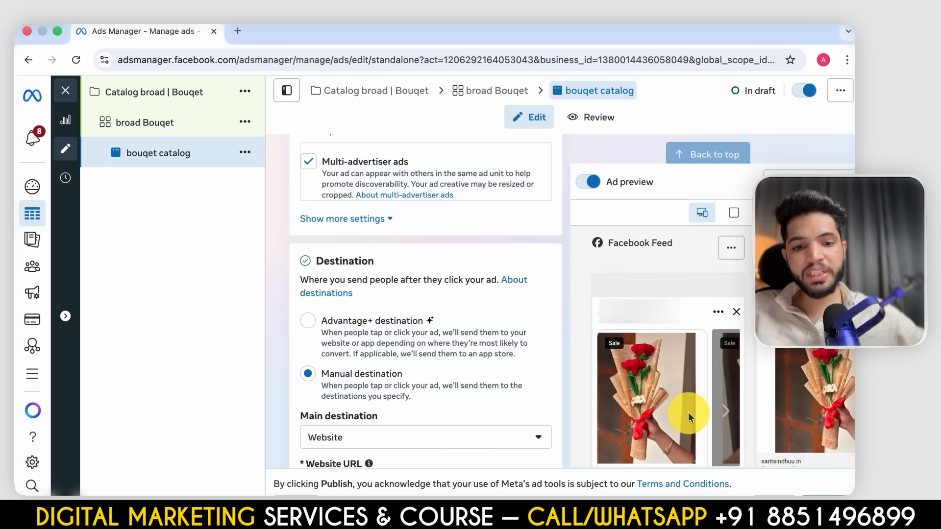
{"action": "scroll", "coordinate": [479, 306], "scroll_direction": "down", "scroll_amount": 2}
{"action": "scroll", "coordinate": [596, 296], "scroll_direction": "down", "scroll_amount": 2}
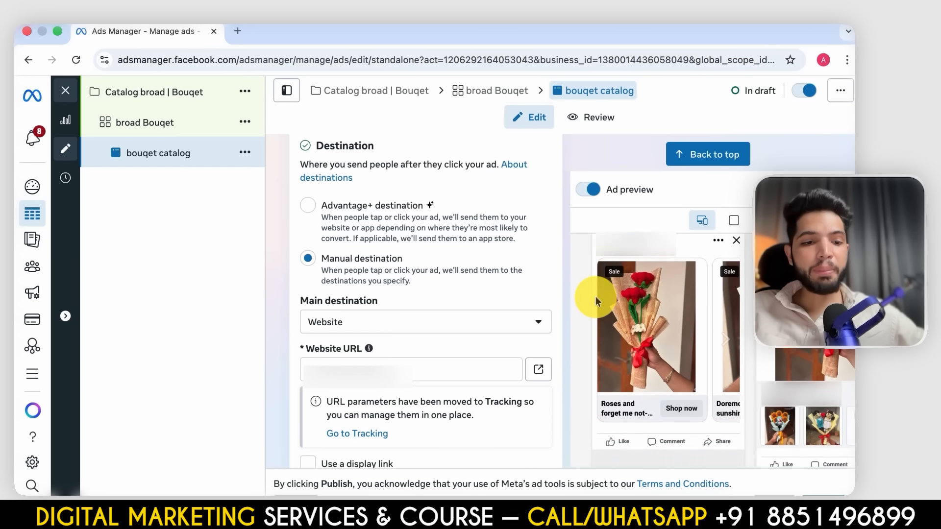
{"action": "left_click", "coordinate": [721, 338]}
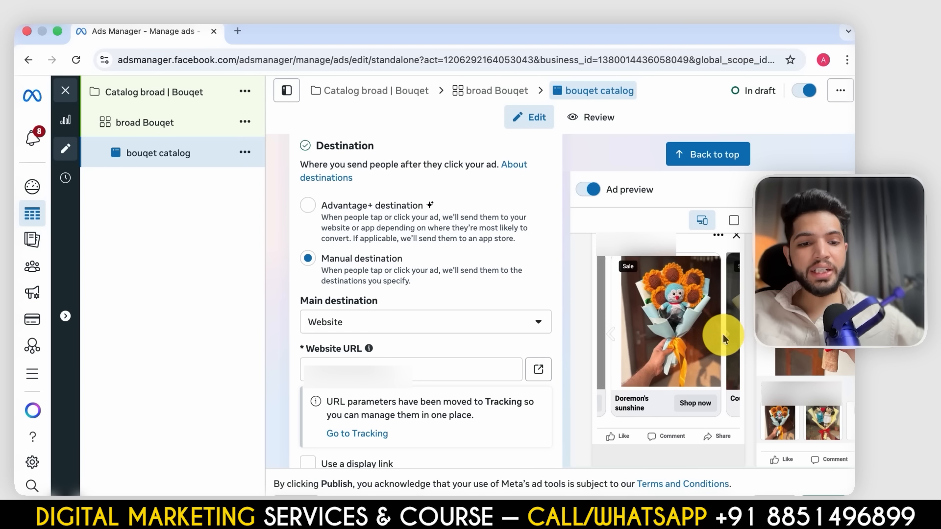
{"action": "left_click", "coordinate": [730, 335]}
{"action": "scroll", "coordinate": [626, 315], "scroll_direction": "up", "scroll_amount": 5}
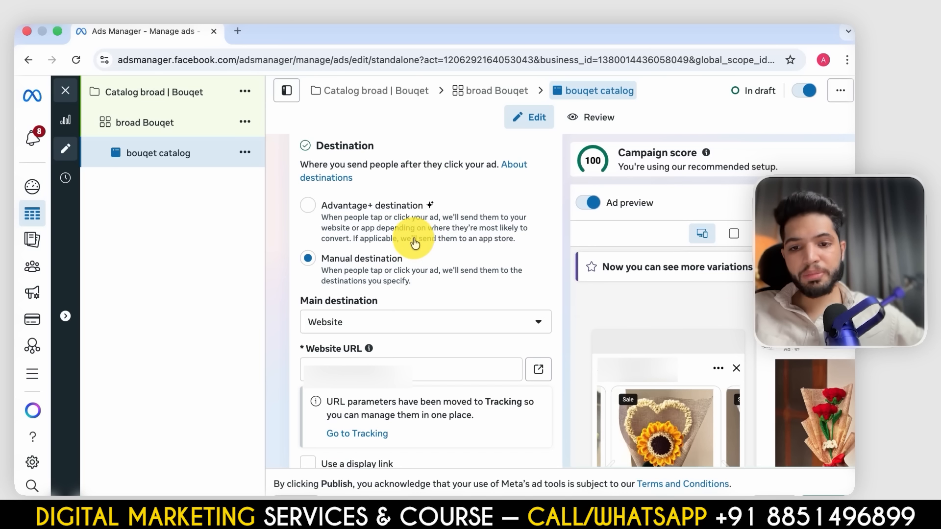
- Set the ad's main destination to "Use settings from catalog" under the manual destination
{"action": "scroll", "coordinate": [410, 242], "scroll_direction": "up", "scroll_amount": 1}
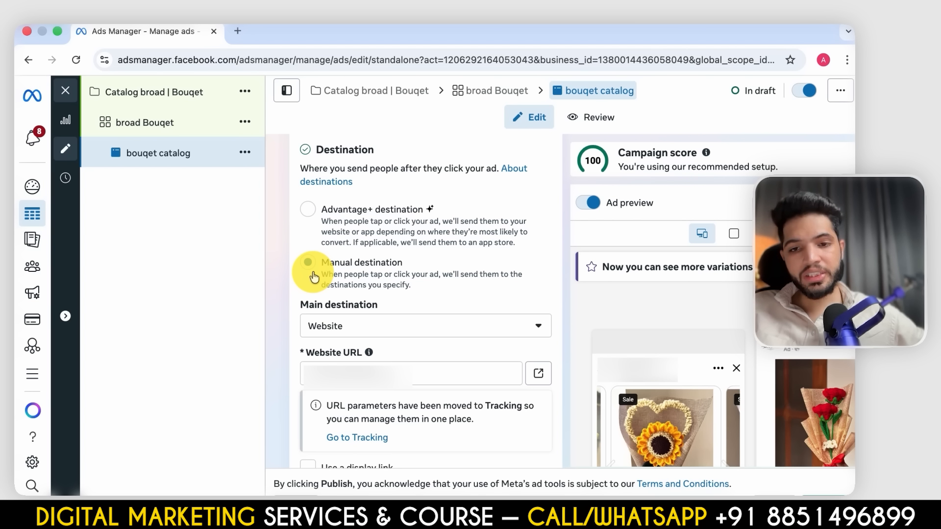
{"action": "scroll", "coordinate": [312, 272], "scroll_direction": "down", "scroll_amount": 2}
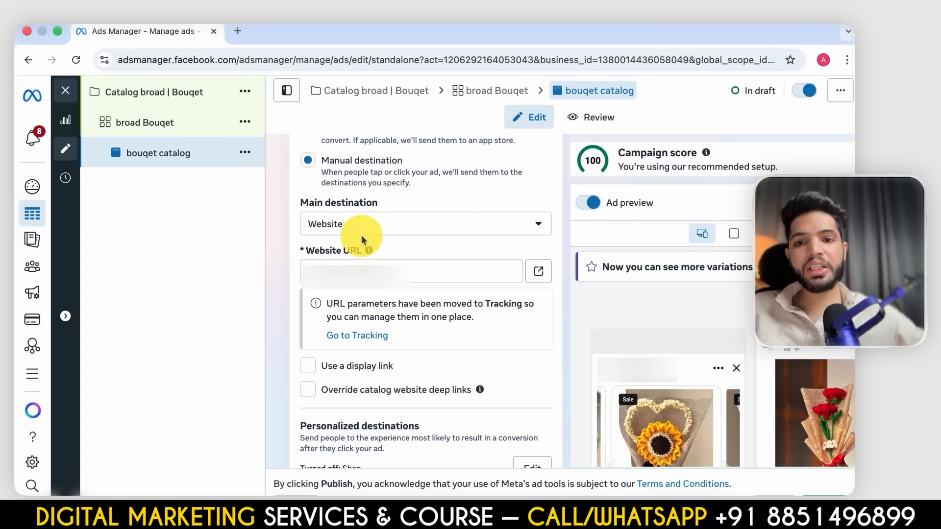
{"action": "left_click", "coordinate": [384, 223]}
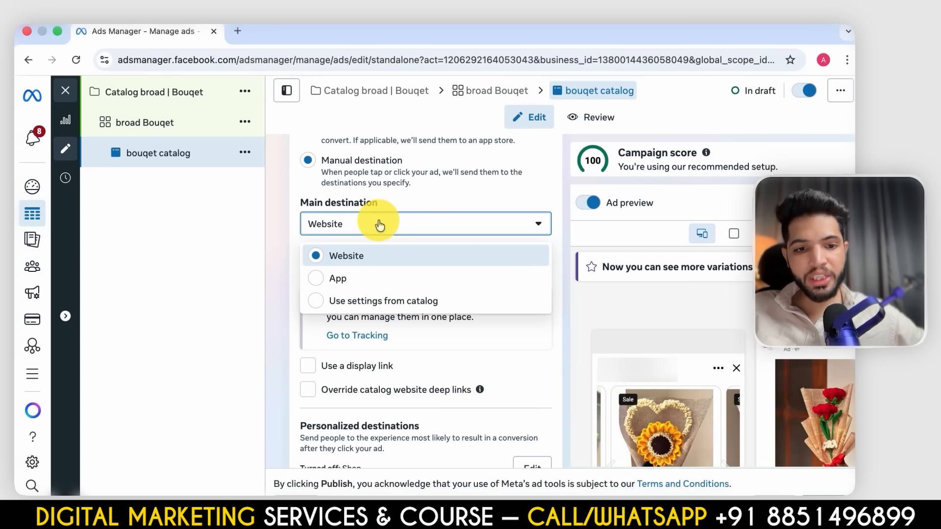
{"action": "left_click", "coordinate": [346, 301]}
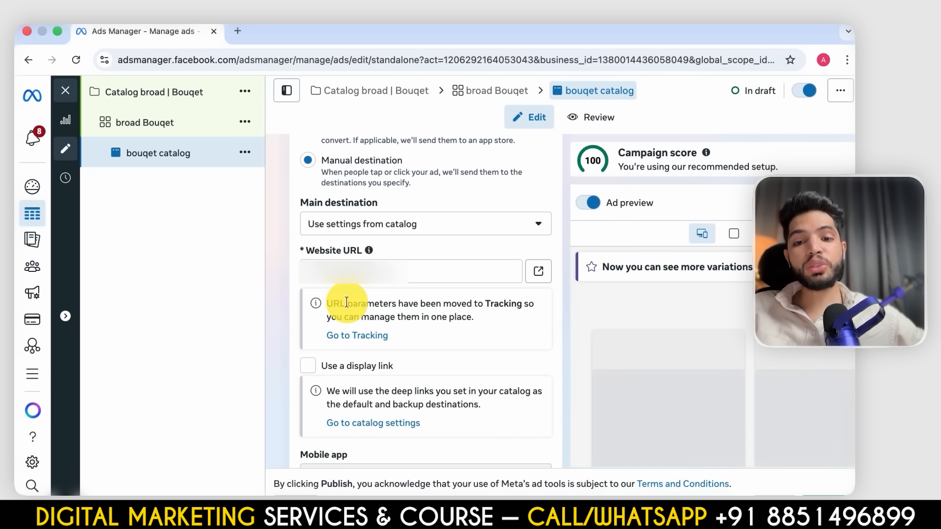
- Replace the ad's website URL with the link to the store's Bouquets collection page
{"action": "left_click", "coordinate": [425, 267]}
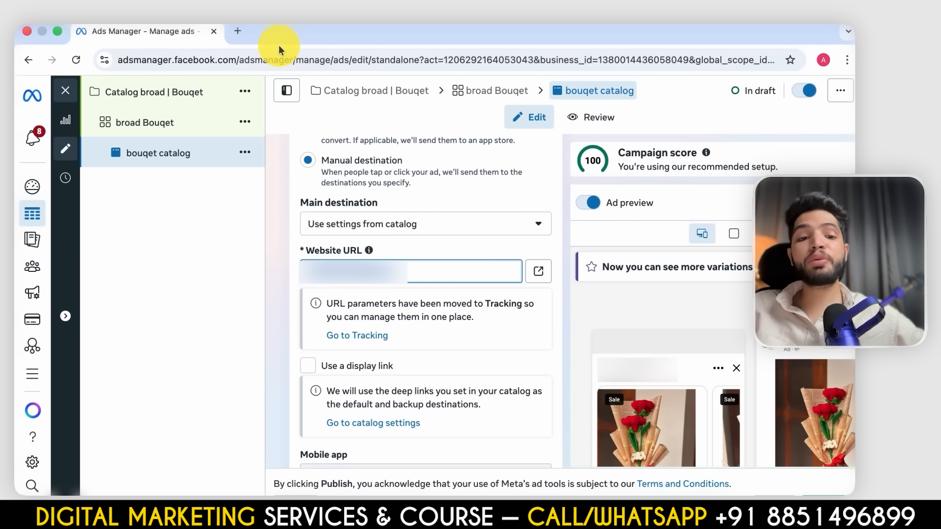
{"action": "scroll", "coordinate": [550, 225], "scroll_direction": "down", "scroll_amount": 3}
{"action": "scroll", "coordinate": [451, 204], "scroll_direction": "up", "scroll_amount": 4}
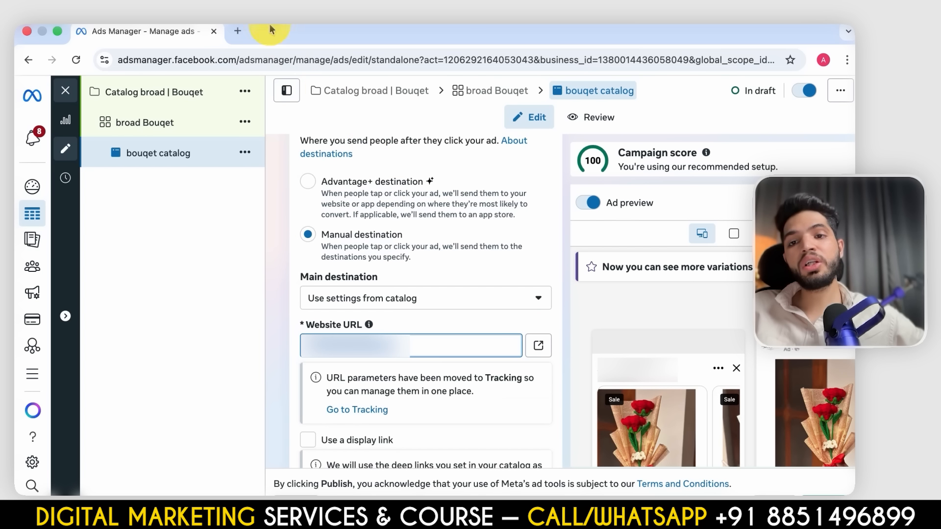
{"action": "scroll", "coordinate": [521, 314], "scroll_direction": "down", "scroll_amount": 2}
{"action": "scroll", "coordinate": [468, 328], "scroll_direction": "down", "scroll_amount": 2}
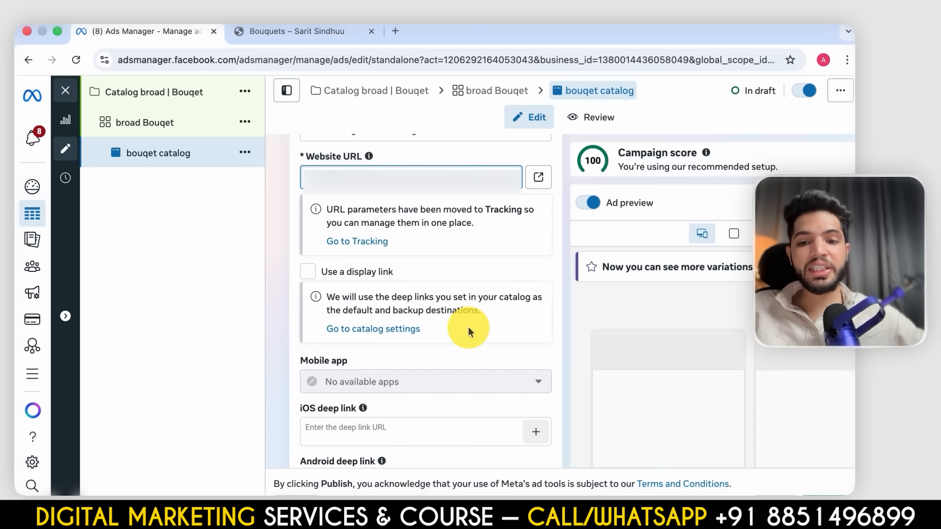
- Add the catalogue's Price field after the product name in the product media headline
{"action": "scroll", "coordinate": [448, 210], "scroll_direction": "down", "scroll_amount": 10}
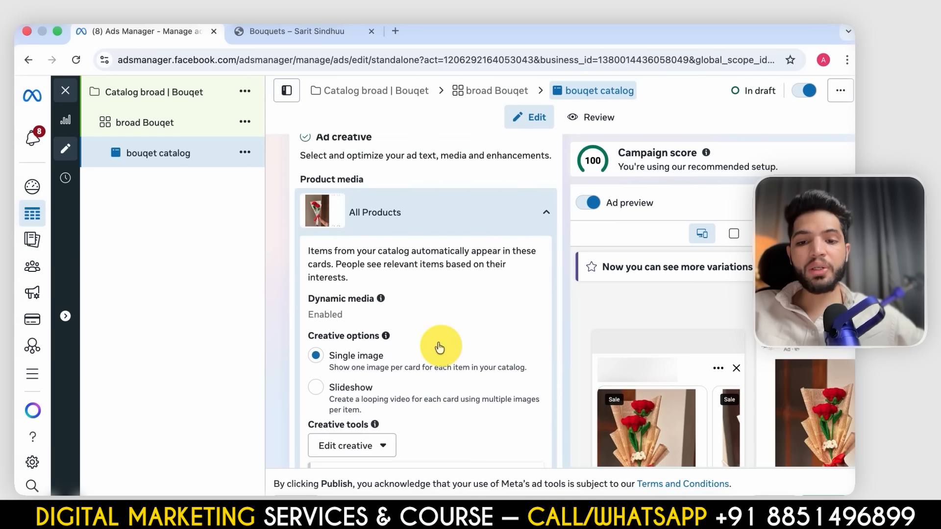
{"action": "scroll", "coordinate": [440, 347], "scroll_direction": "down", "scroll_amount": 5}
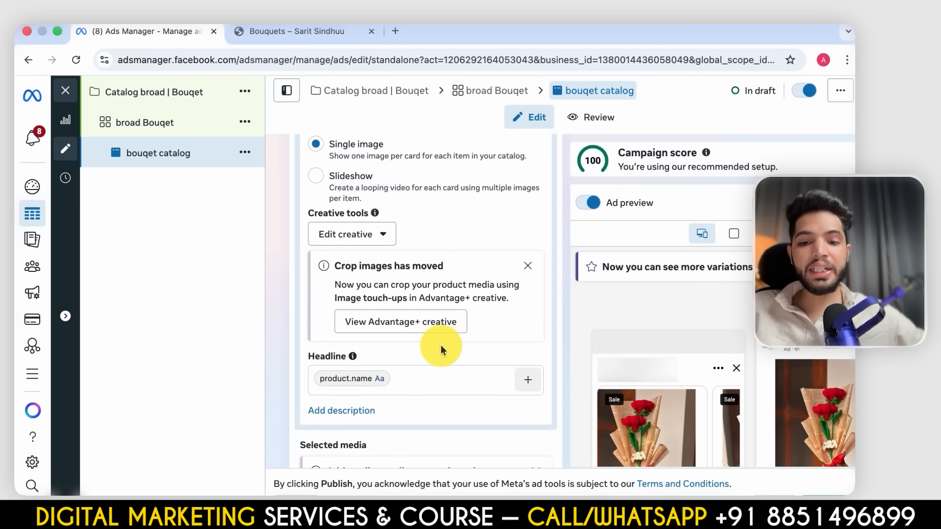
{"action": "scroll", "coordinate": [440, 345], "scroll_direction": "down", "scroll_amount": 1}
{"action": "scroll", "coordinate": [416, 351], "scroll_direction": "down", "scroll_amount": 1}
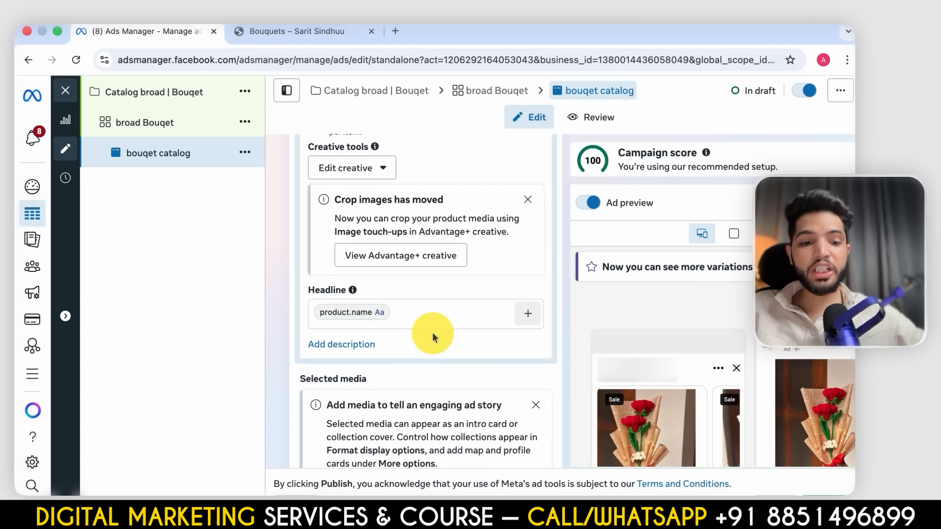
{"action": "scroll", "coordinate": [671, 374], "scroll_direction": "down", "scroll_amount": 3}
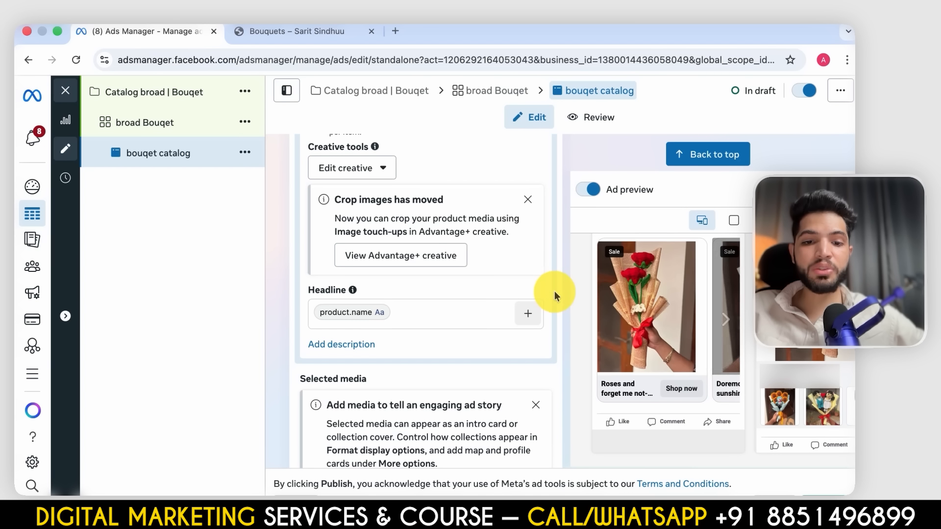
{"action": "left_click", "coordinate": [526, 315]}
{"action": "scroll", "coordinate": [545, 397], "scroll_direction": "down", "scroll_amount": 2}
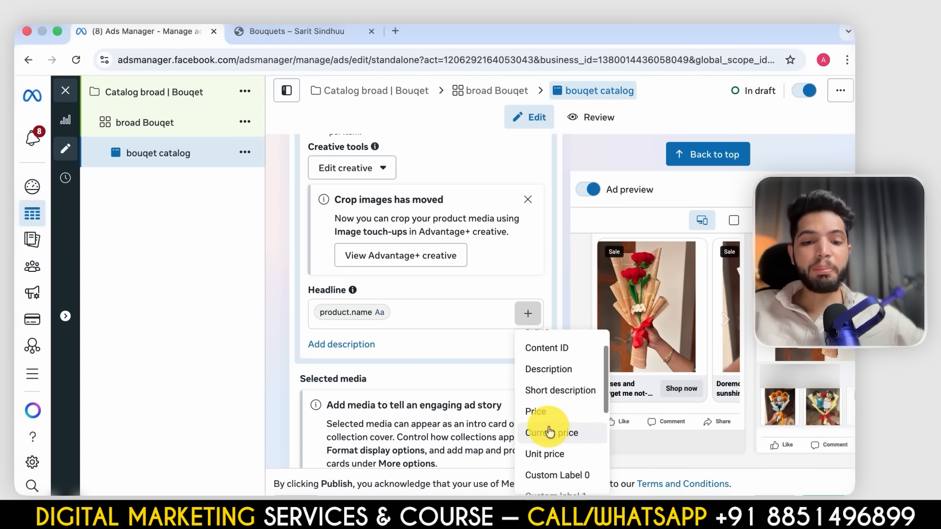
{"action": "left_click", "coordinate": [546, 404]}
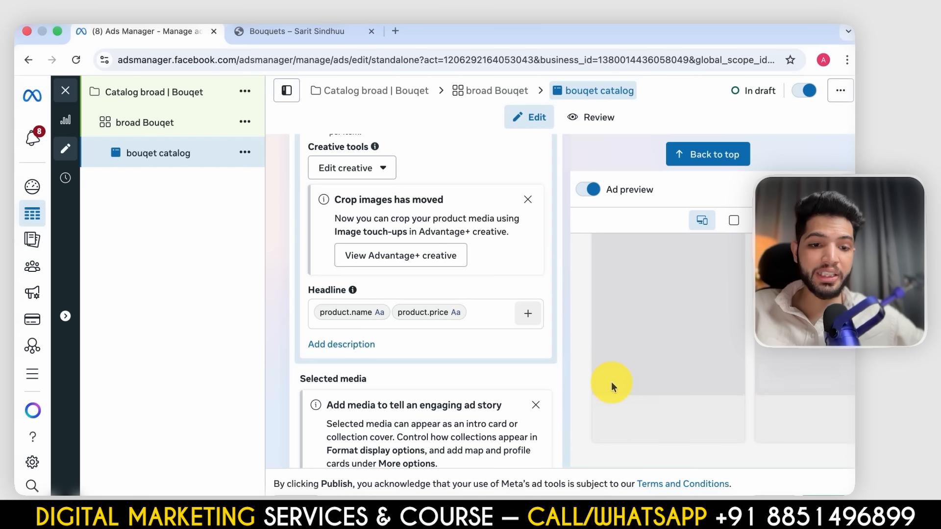
- Remove the price field from the headline and look through the other catalogue fields available for it
{"action": "left_click", "coordinate": [469, 313]}
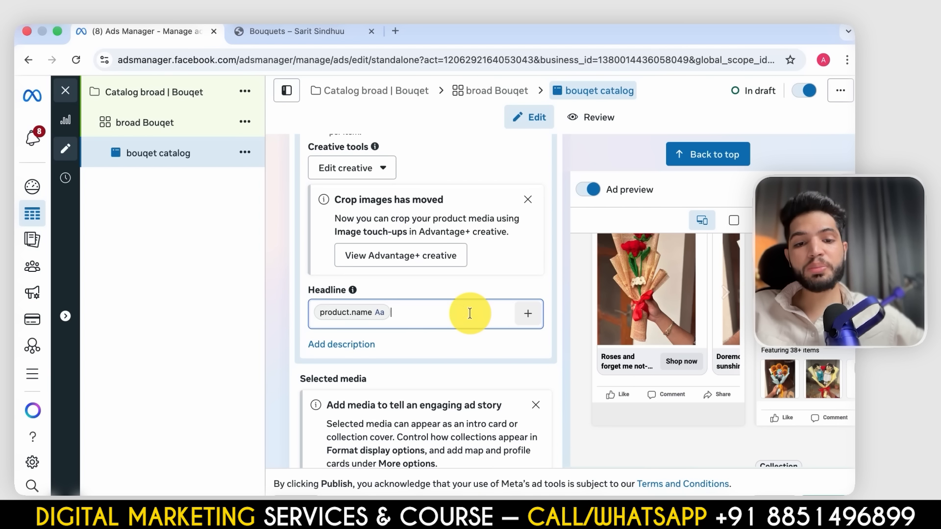
{"action": "left_click", "coordinate": [528, 313]}
{"action": "scroll", "coordinate": [544, 441], "scroll_direction": "down", "scroll_amount": 2}
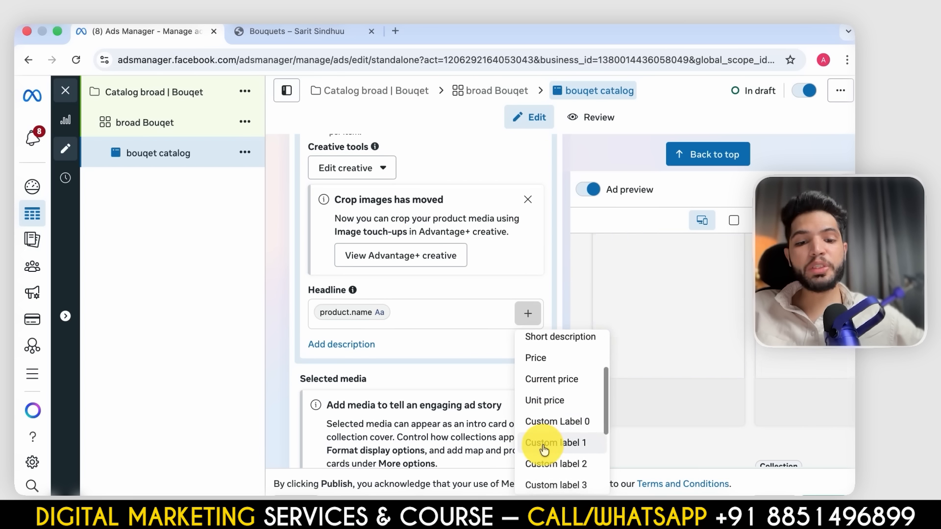
{"action": "scroll", "coordinate": [544, 441], "scroll_direction": "down", "scroll_amount": 1}
{"action": "left_click", "coordinate": [431, 363]}
- Add the first video from the account's media library as the ad's selected media
{"action": "scroll", "coordinate": [431, 363], "scroll_direction": "down", "scroll_amount": 5}
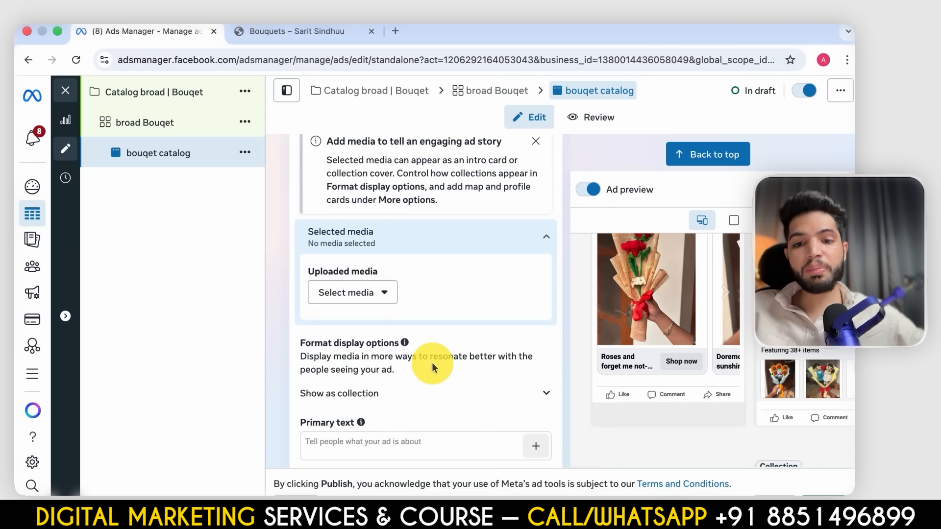
{"action": "left_click", "coordinate": [360, 292]}
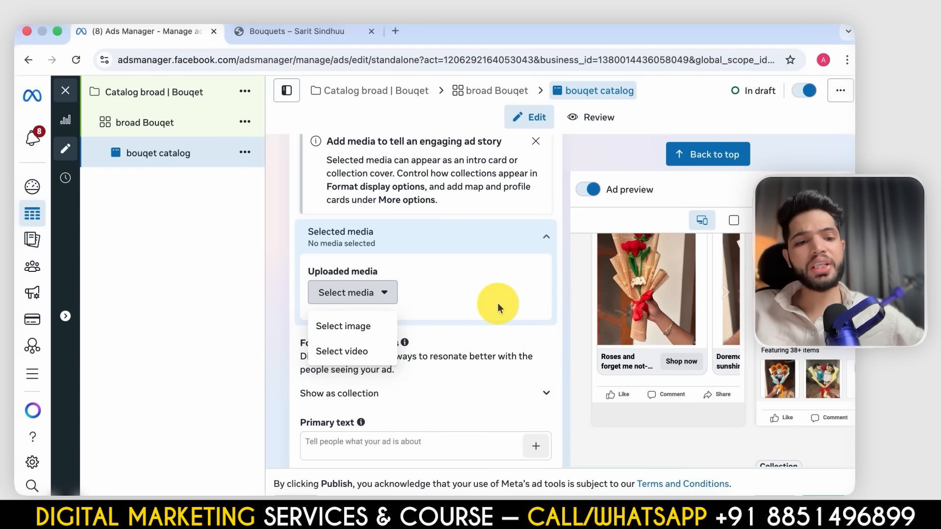
{"action": "left_click", "coordinate": [329, 353]}
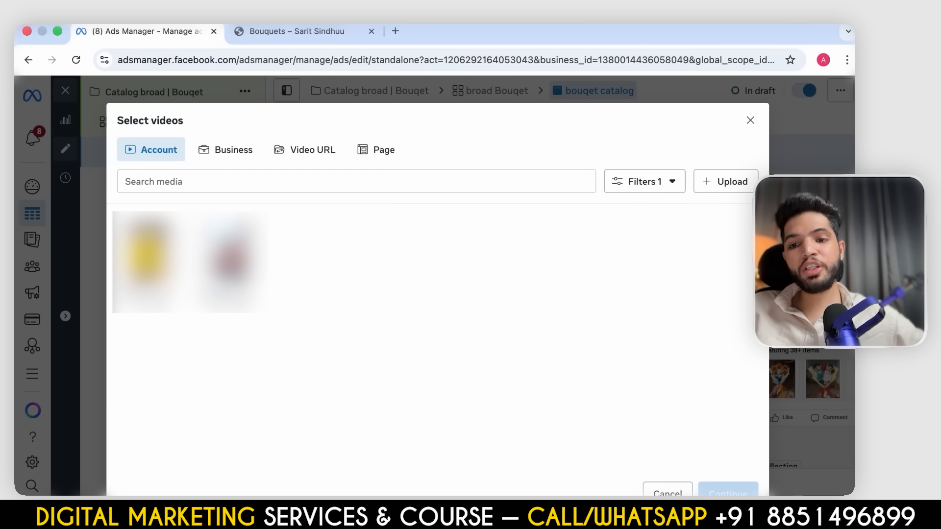
{"action": "left_click", "coordinate": [149, 256]}
{"action": "left_click", "coordinate": [721, 487]}
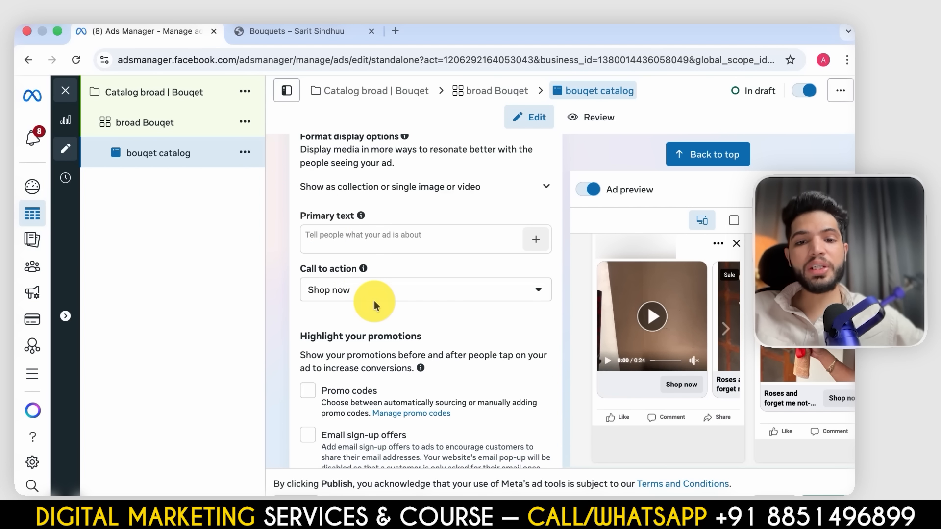
- Review the added video's headline, description and website URL fields, and delete the video from the ad
{"action": "scroll", "coordinate": [375, 301], "scroll_direction": "up", "scroll_amount": 4}
{"action": "scroll", "coordinate": [375, 306], "scroll_direction": "up", "scroll_amount": 2}
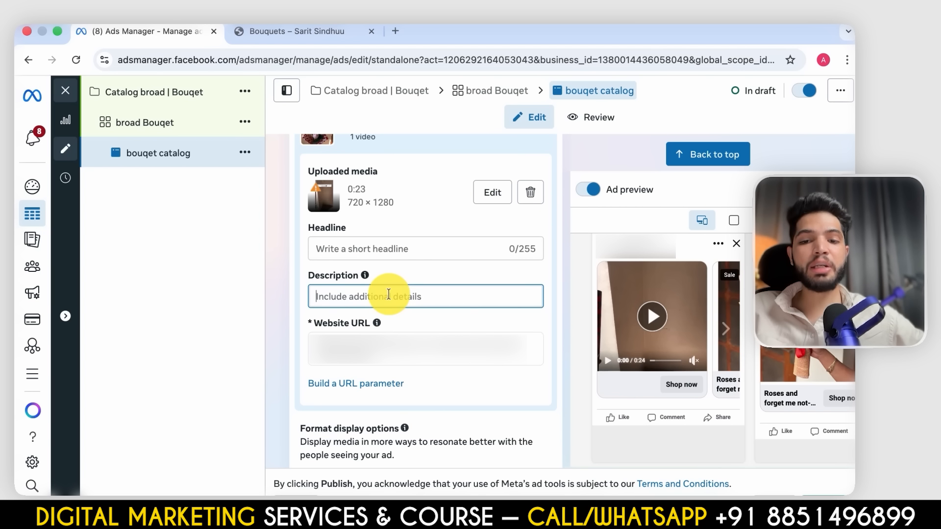
{"action": "scroll", "coordinate": [389, 302], "scroll_direction": "up", "scroll_amount": 5}
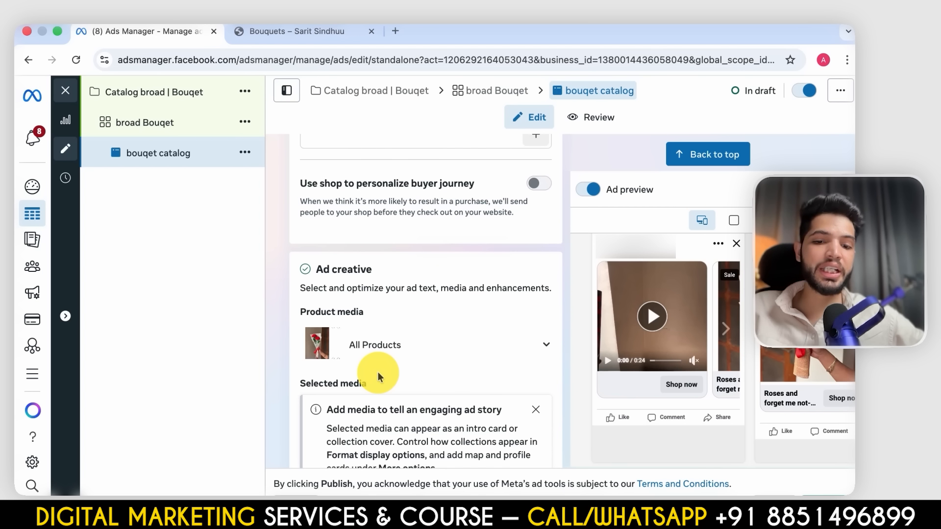
{"action": "scroll", "coordinate": [378, 372], "scroll_direction": "down", "scroll_amount": 5}
{"action": "scroll", "coordinate": [392, 399], "scroll_direction": "down", "scroll_amount": 2}
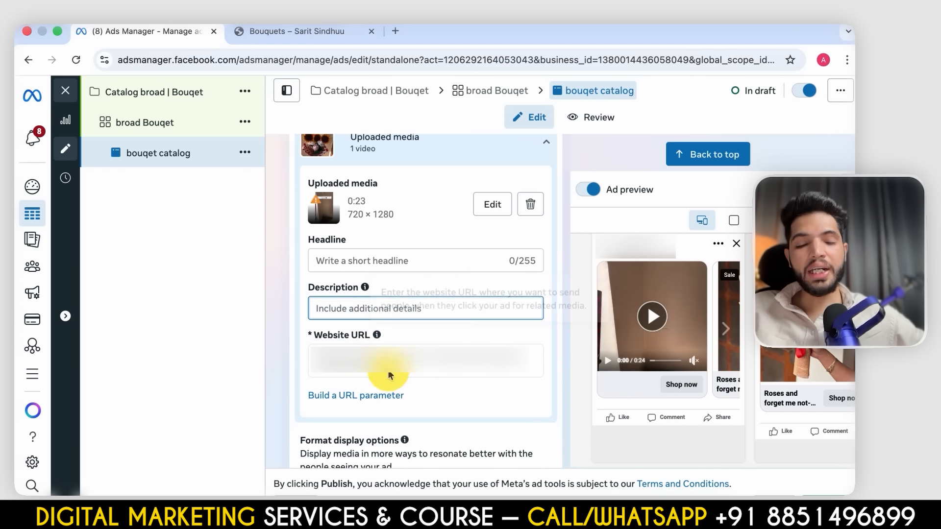
{"action": "left_click", "coordinate": [451, 361]}
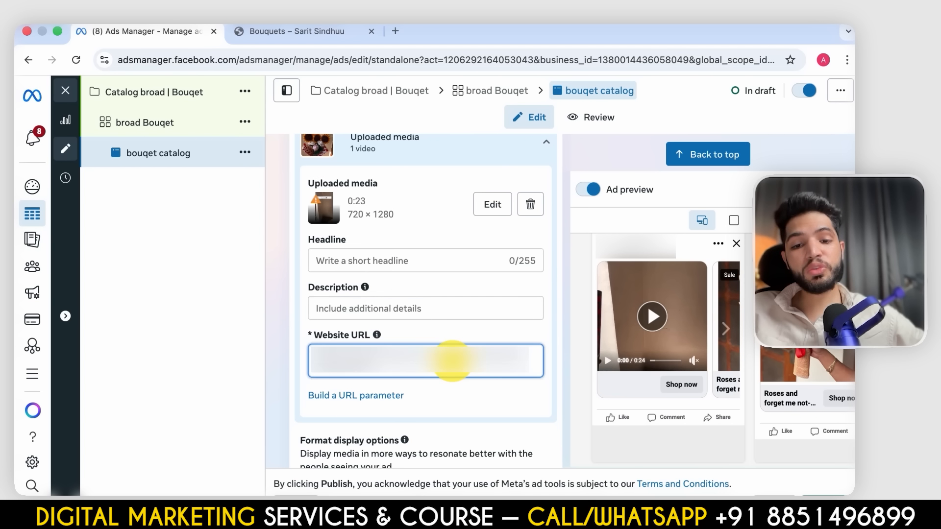
{"action": "scroll", "coordinate": [451, 359], "scroll_direction": "up", "scroll_amount": 2}
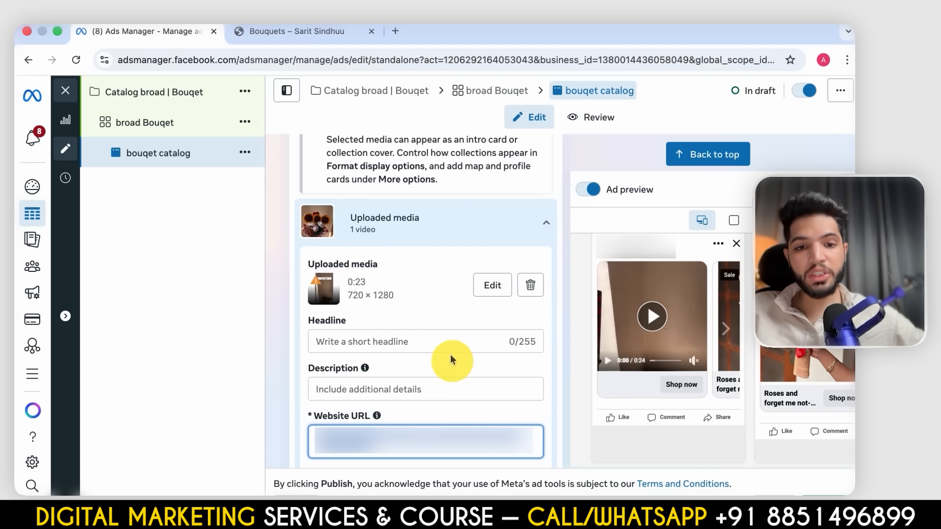
{"action": "left_click", "coordinate": [529, 289]}
{"action": "scroll", "coordinate": [414, 316], "scroll_direction": "down", "scroll_amount": 2}
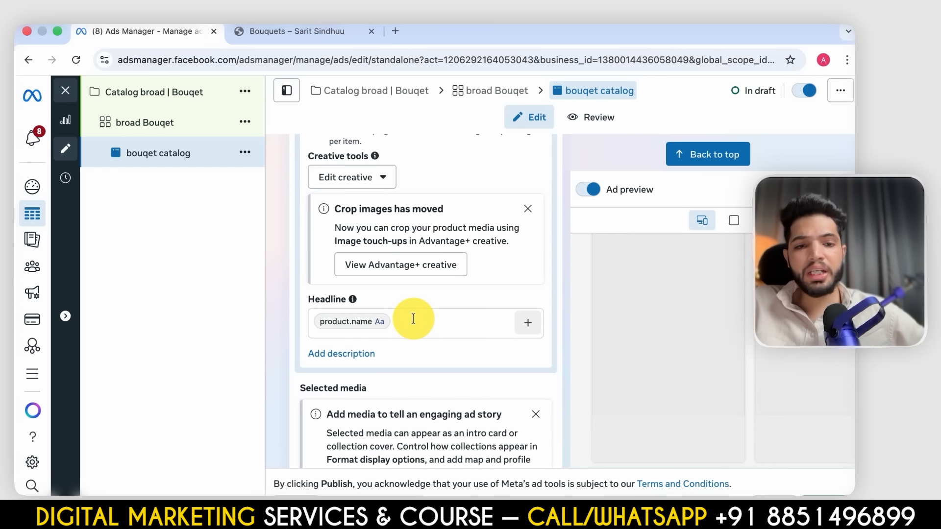
- Check the ad's primary text, promotion and enhancement settings, and enable website events tracking
{"action": "scroll", "coordinate": [414, 319], "scroll_direction": "down", "scroll_amount": 8}
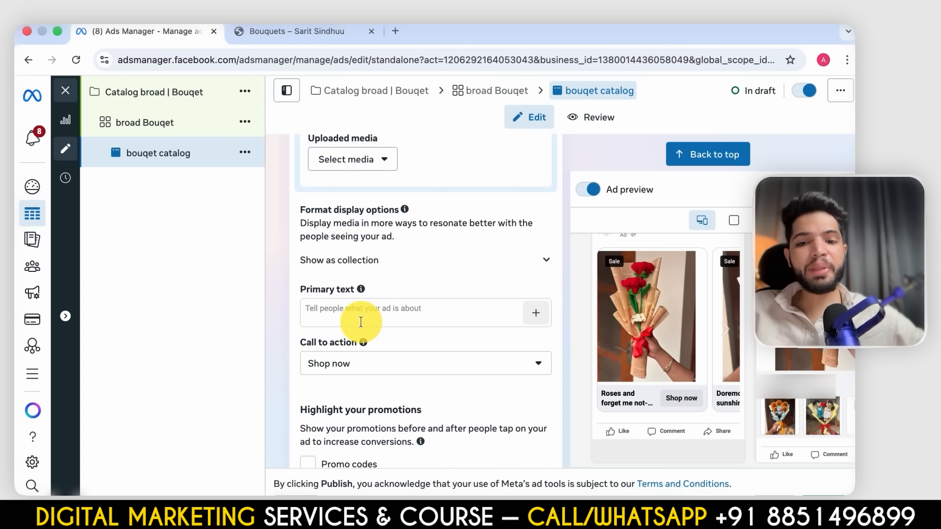
{"action": "left_click", "coordinate": [360, 322]}
{"action": "scroll", "coordinate": [402, 368], "scroll_direction": "down", "scroll_amount": 3}
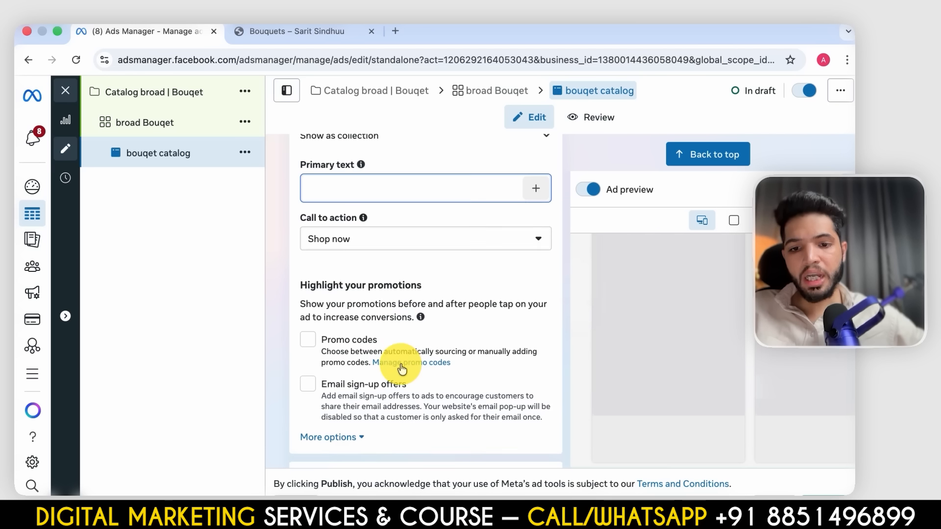
{"action": "scroll", "coordinate": [414, 294], "scroll_direction": "down", "scroll_amount": 8}
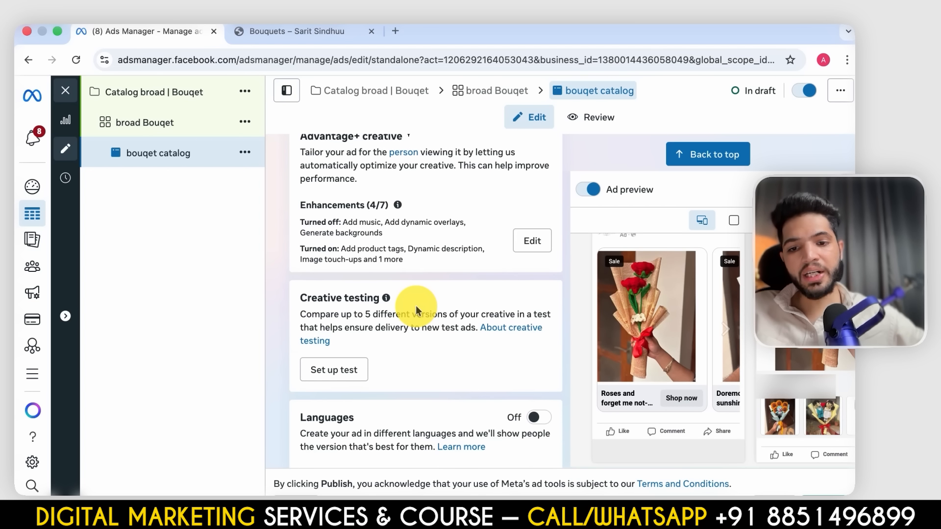
{"action": "scroll", "coordinate": [415, 304], "scroll_direction": "down", "scroll_amount": 6}
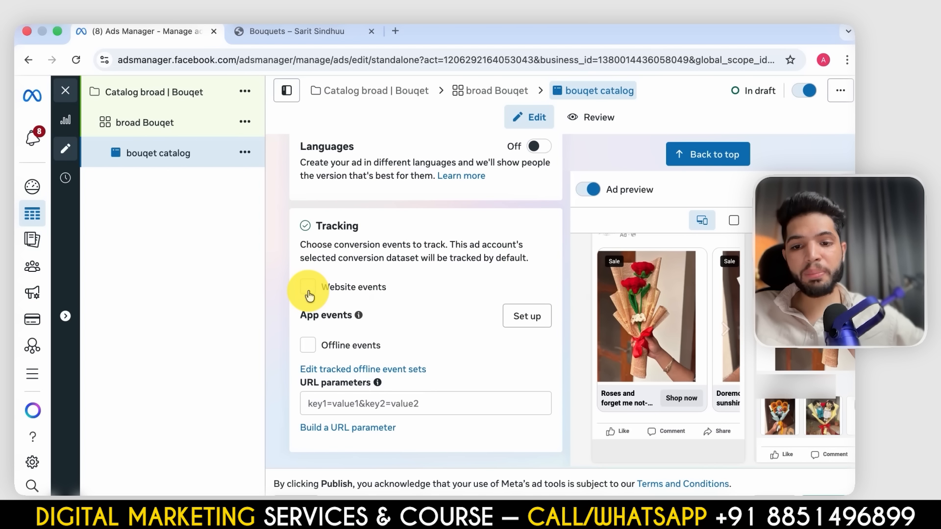
{"action": "left_click", "coordinate": [308, 289]}
{"action": "scroll", "coordinate": [425, 371], "scroll_direction": "down", "scroll_amount": 1}
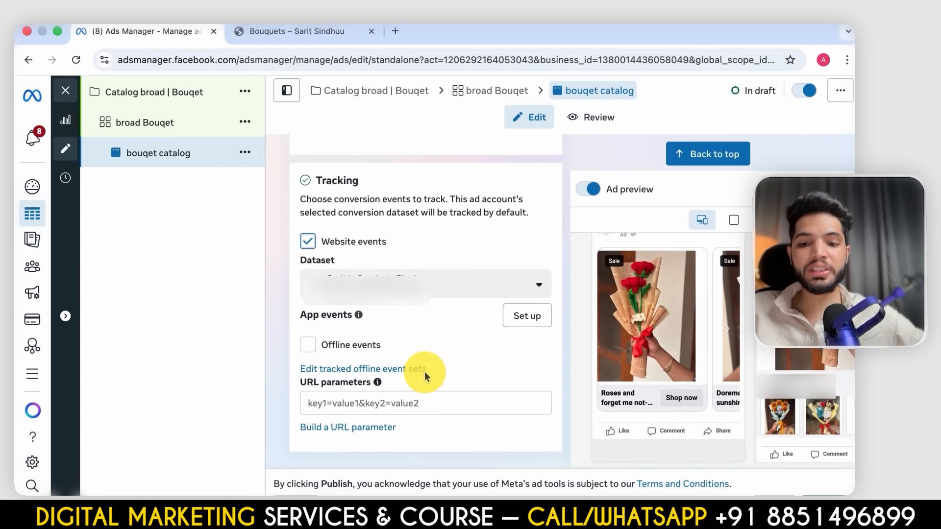
- Open the catalogue ad's advanced preview and look through how the creative appears across all placements
{"action": "scroll", "coordinate": [424, 372], "scroll_direction": "up", "scroll_amount": 12}
{"action": "scroll", "coordinate": [425, 374], "scroll_direction": "up", "scroll_amount": 15}
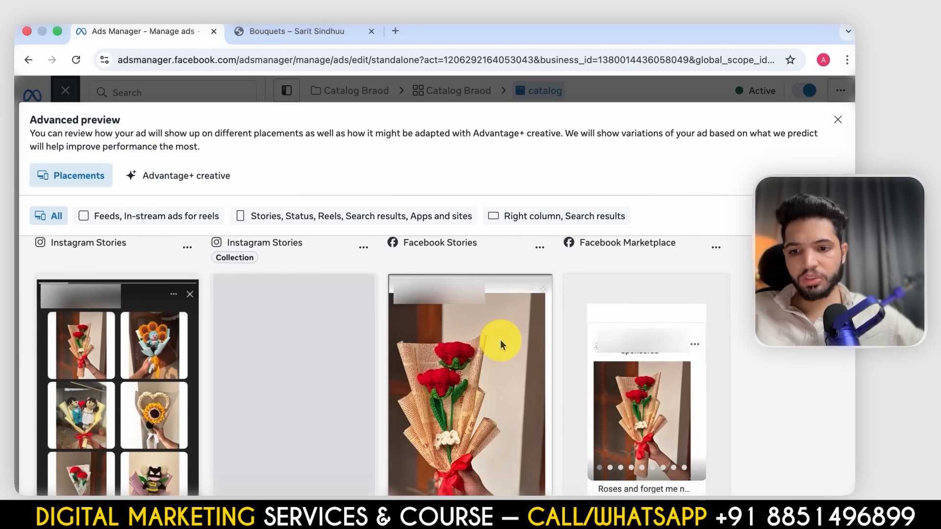
{"action": "scroll", "coordinate": [501, 340], "scroll_direction": "up", "scroll_amount": 5}
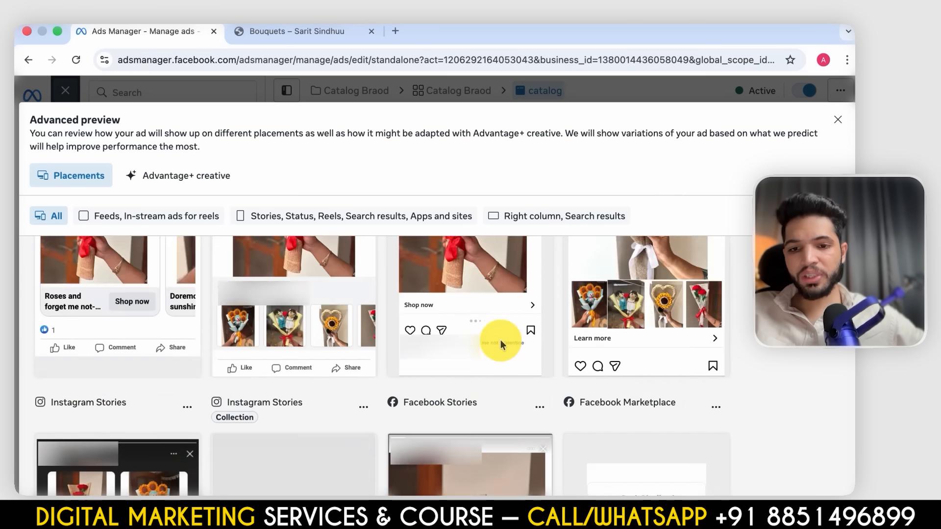
{"action": "scroll", "coordinate": [501, 339], "scroll_direction": "down", "scroll_amount": 2}
{"action": "scroll", "coordinate": [501, 340], "scroll_direction": "up", "scroll_amount": 1}
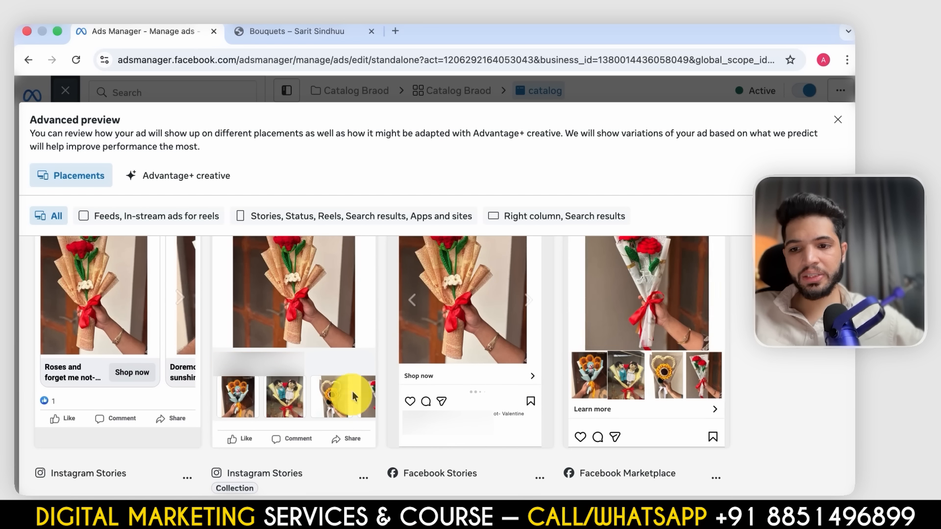
{"action": "scroll", "coordinate": [518, 372], "scroll_direction": "down", "scroll_amount": 8}
{"action": "scroll", "coordinate": [518, 371], "scroll_direction": "down", "scroll_amount": 3}
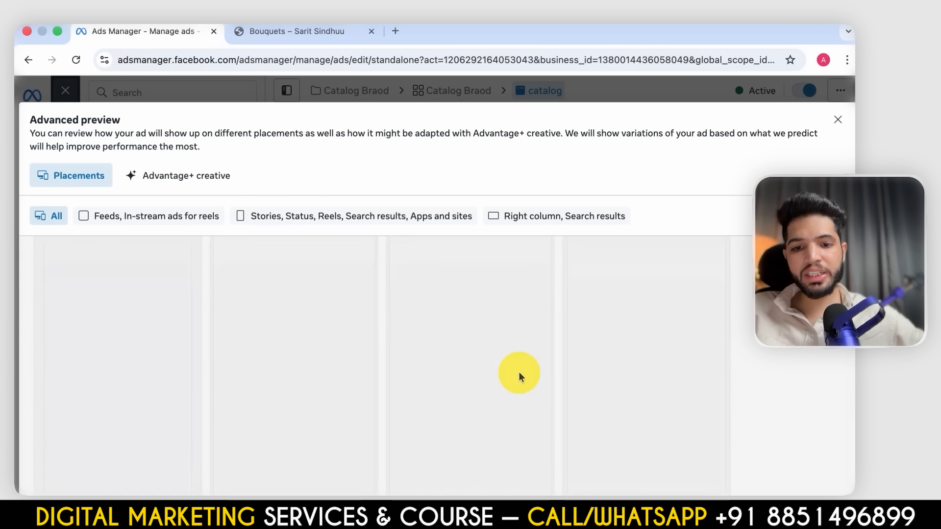
{"action": "scroll", "coordinate": [518, 371], "scroll_direction": "up", "scroll_amount": 2}
{"action": "scroll", "coordinate": [519, 371], "scroll_direction": "down", "scroll_amount": 3}
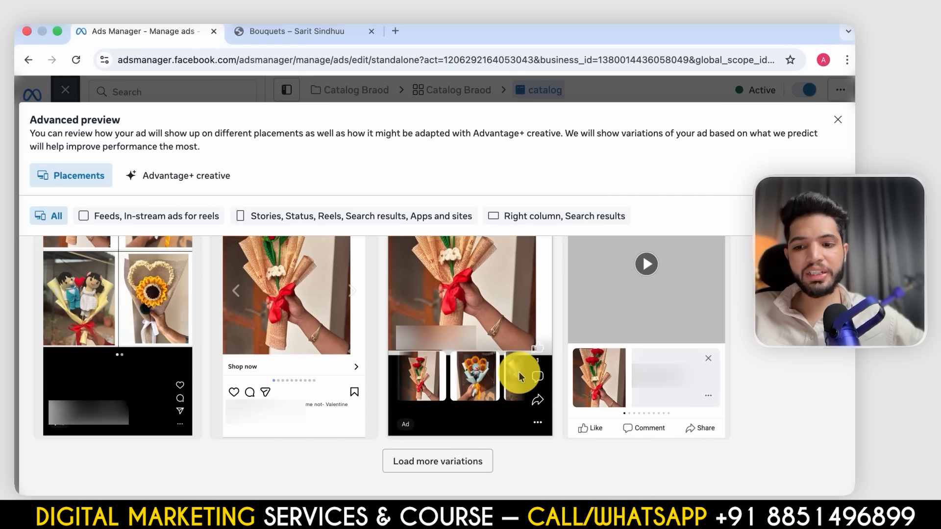
{"action": "scroll", "coordinate": [519, 387], "scroll_direction": "up", "scroll_amount": 6}
{"action": "scroll", "coordinate": [515, 421], "scroll_direction": "up", "scroll_amount": 2}
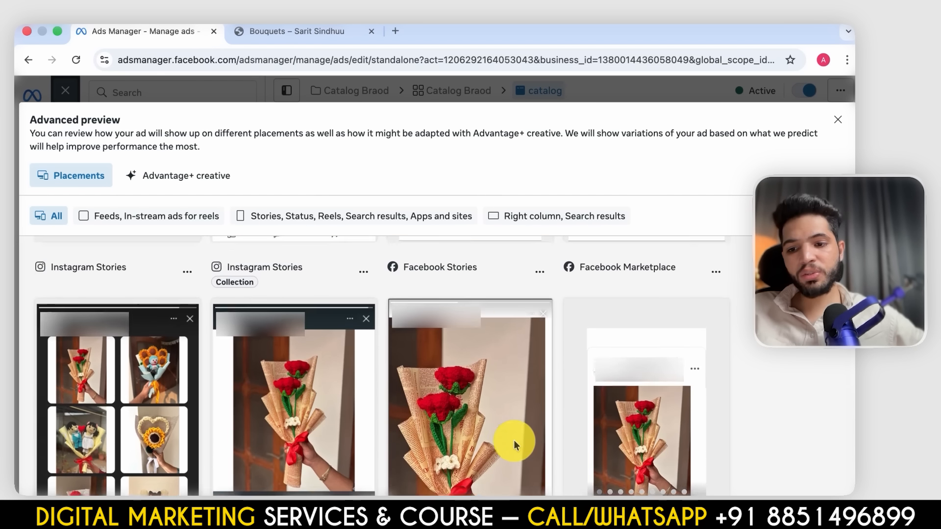
- Close the advanced preview and review the catalogue ad's enhancements, creative testing, languages and ad name settings
{"action": "key", "text": "Escape"}
{"action": "scroll", "coordinate": [367, 351], "scroll_direction": "down", "scroll_amount": 6}
{"action": "scroll", "coordinate": [370, 359], "scroll_direction": "down", "scroll_amount": 6}
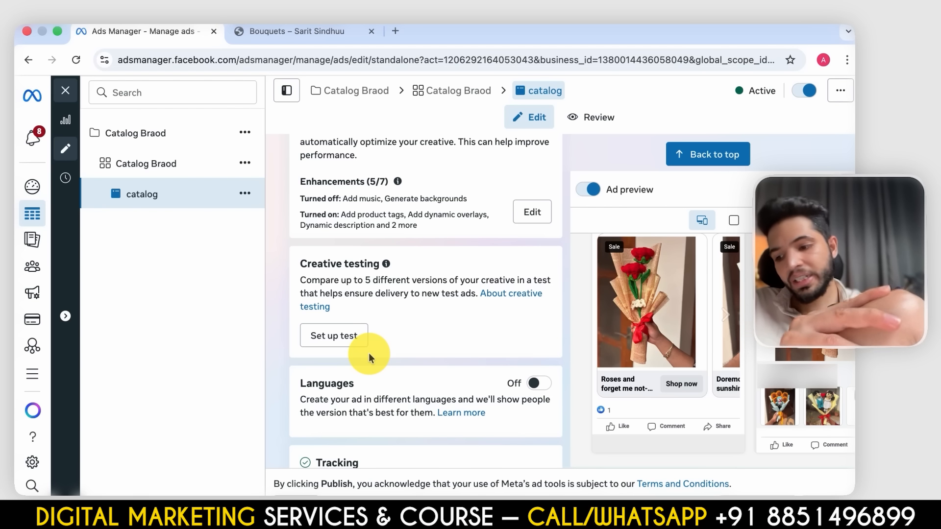
{"action": "scroll", "coordinate": [439, 241], "scroll_direction": "up", "scroll_amount": 10}
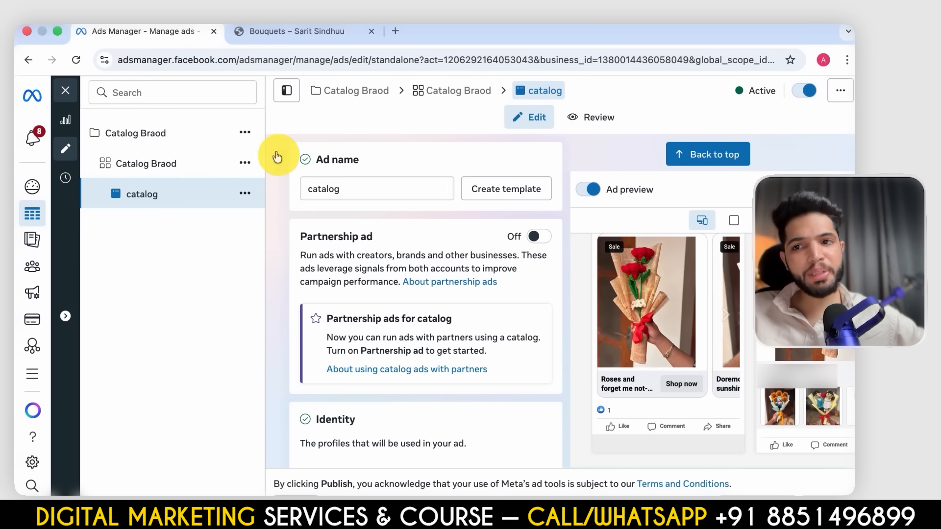
- Go to the account's Audiences and start a new Custom Audience with Website as its source
{"action": "left_click", "coordinate": [71, 105]}
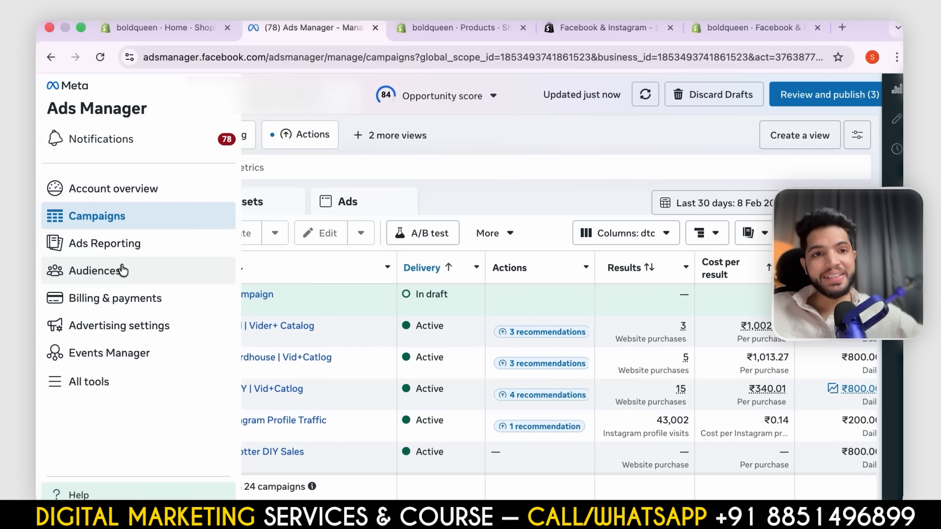
{"action": "left_click", "coordinate": [124, 269]}
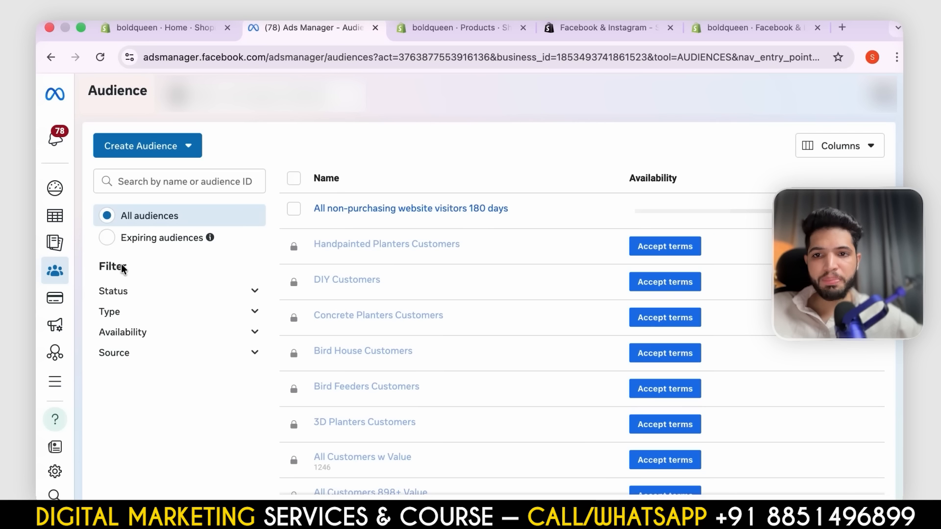
{"action": "mouse_move", "coordinate": [59, 216]}
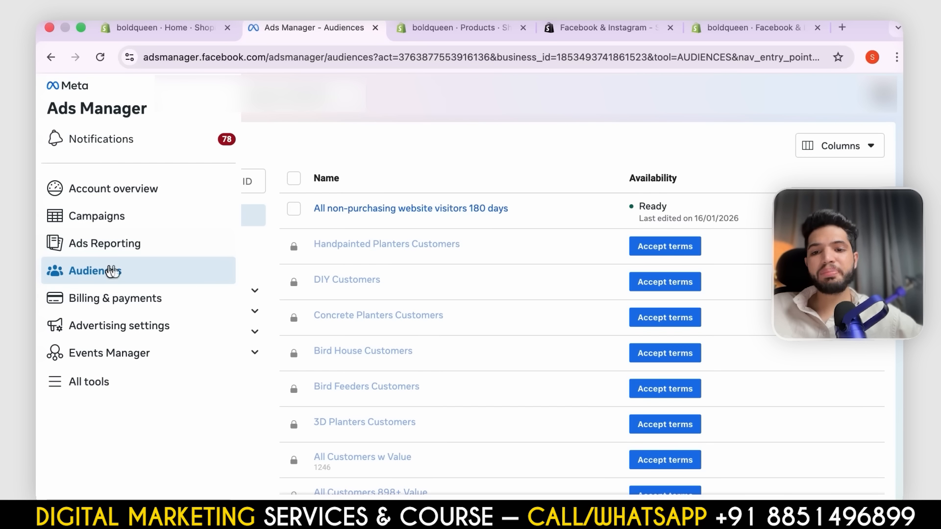
{"action": "left_click", "coordinate": [136, 148]}
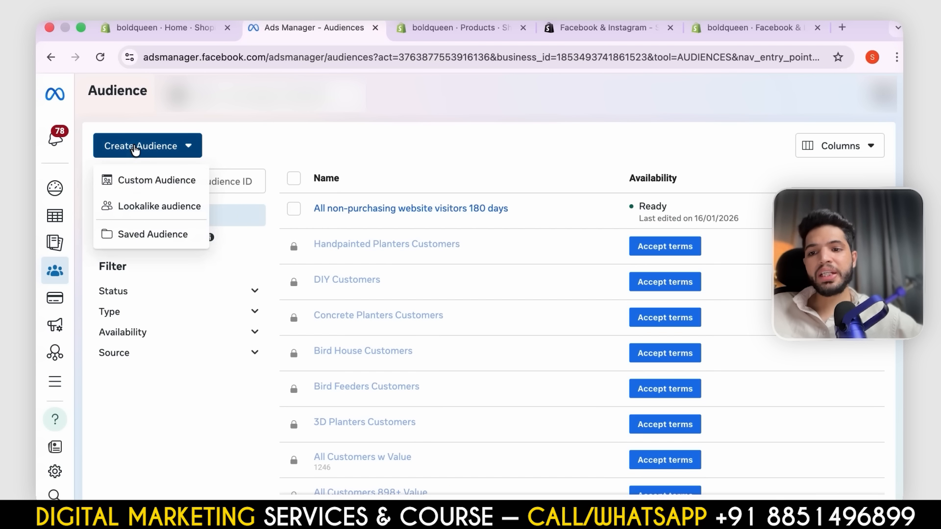
{"action": "left_click", "coordinate": [169, 182]}
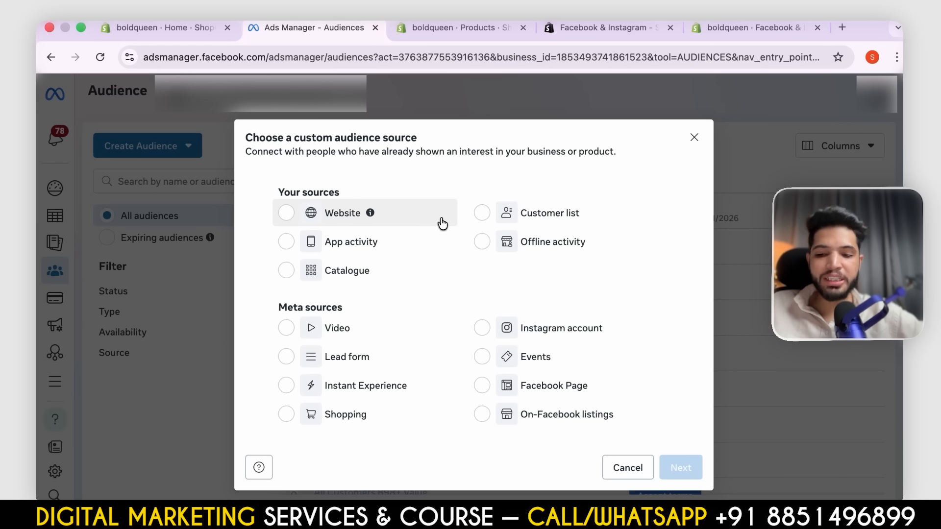
{"action": "left_click", "coordinate": [292, 225]}
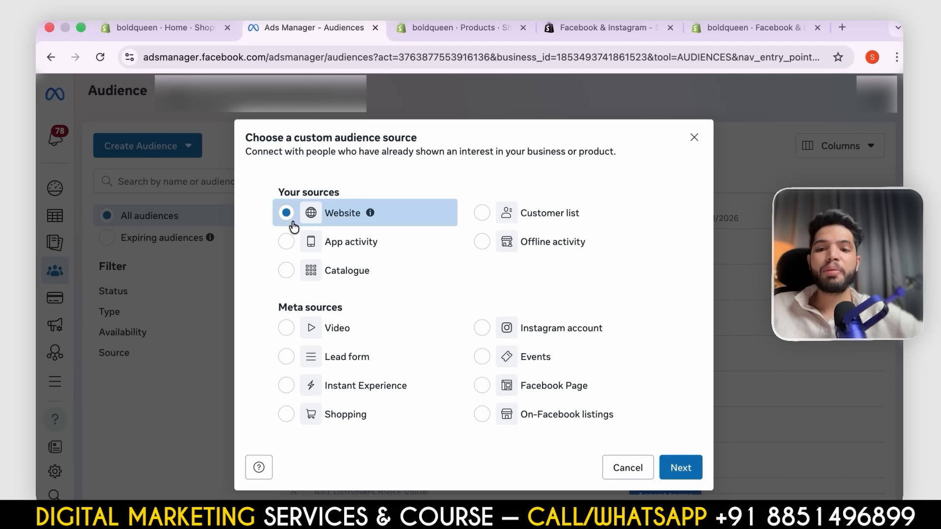
{"action": "left_click", "coordinate": [688, 469]}
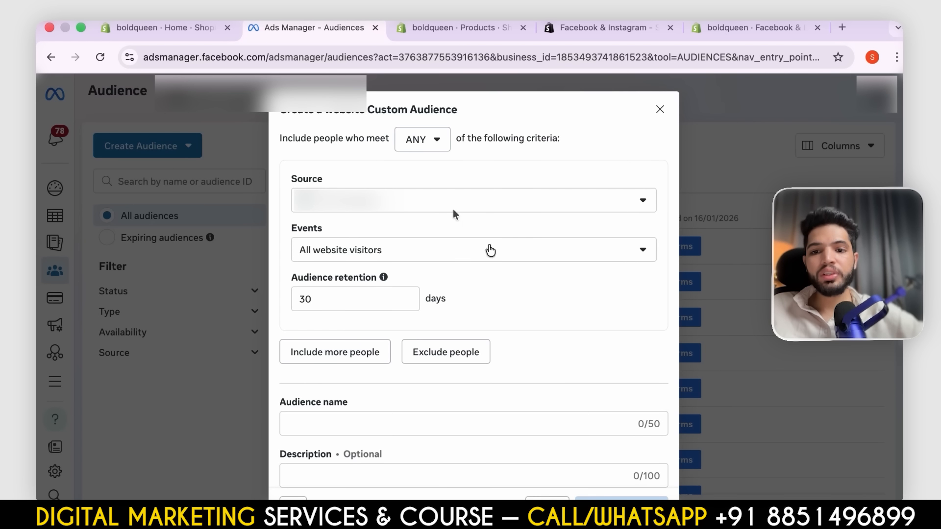
- Select All website visitors as the audience event and name the audience "30 days website visitor"
{"action": "scroll", "coordinate": [434, 207], "scroll_direction": "down", "scroll_amount": 3}
{"action": "left_click", "coordinate": [423, 190]}
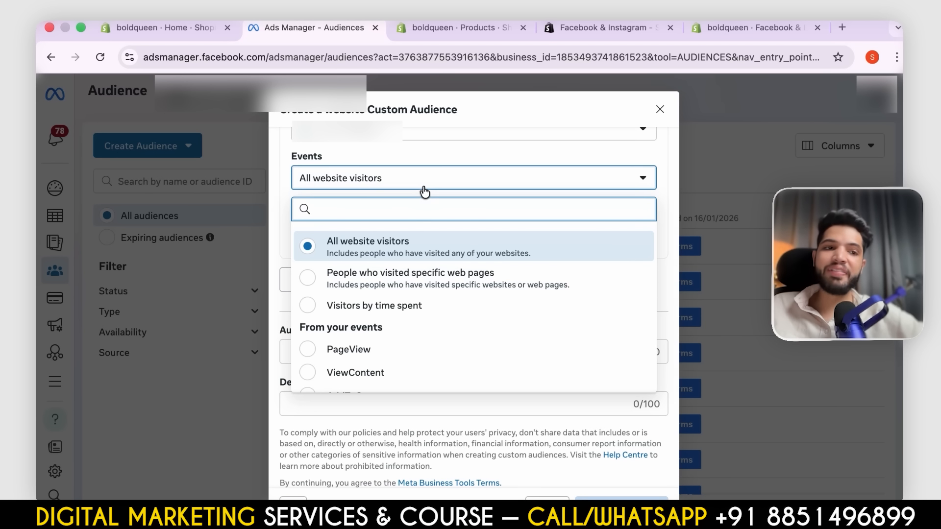
{"action": "left_click", "coordinate": [395, 251]}
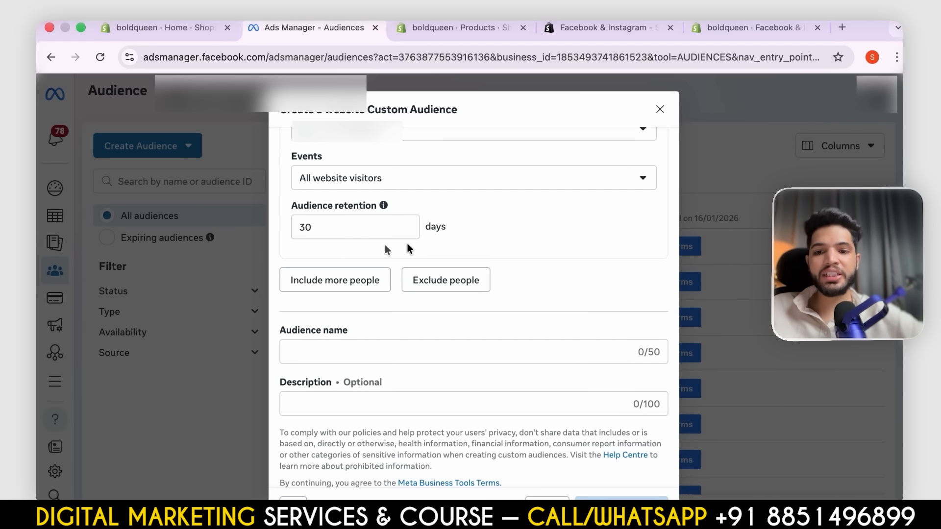
{"action": "left_click", "coordinate": [315, 356]}
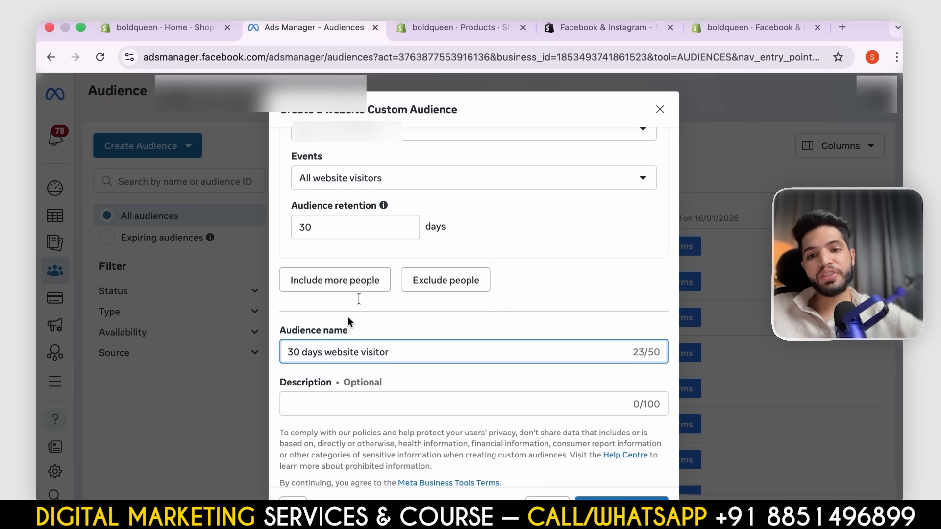
- Change the audience event to People who visited specific web pages and go to its URL value field
{"action": "scroll", "coordinate": [387, 246], "scroll_direction": "up", "scroll_amount": 2}
{"action": "scroll", "coordinate": [386, 247], "scroll_direction": "down", "scroll_amount": 3}
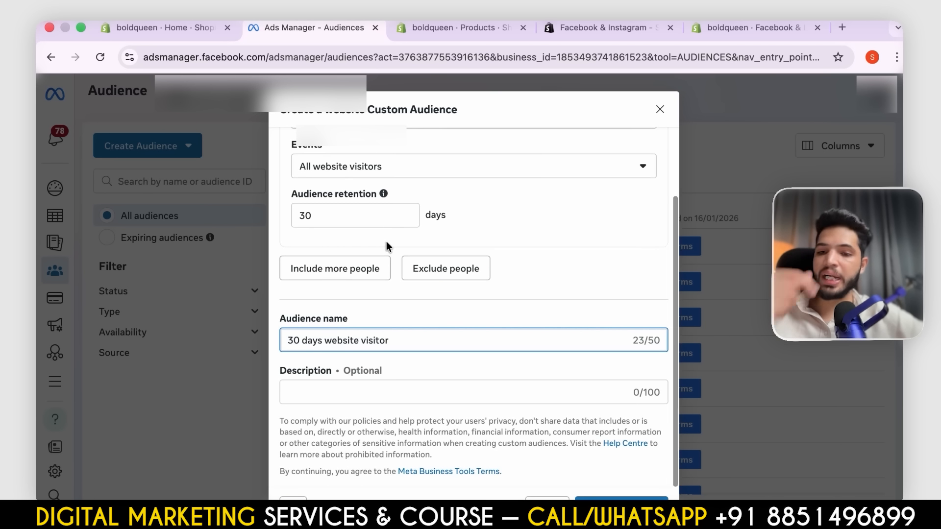
{"action": "scroll", "coordinate": [380, 392], "scroll_direction": "up", "scroll_amount": 3}
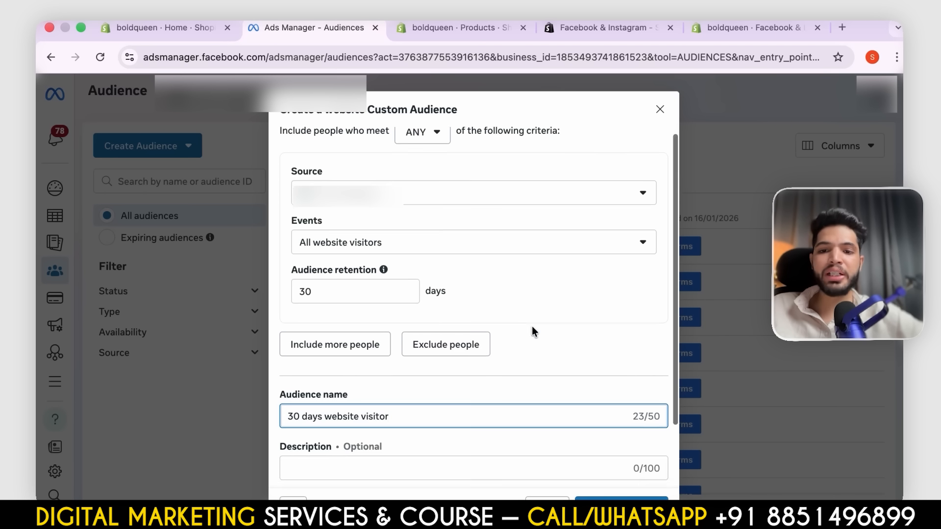
{"action": "scroll", "coordinate": [529, 323], "scroll_direction": "down", "scroll_amount": 2}
{"action": "scroll", "coordinate": [521, 307], "scroll_direction": "up", "scroll_amount": 2}
{"action": "left_click", "coordinate": [429, 257]}
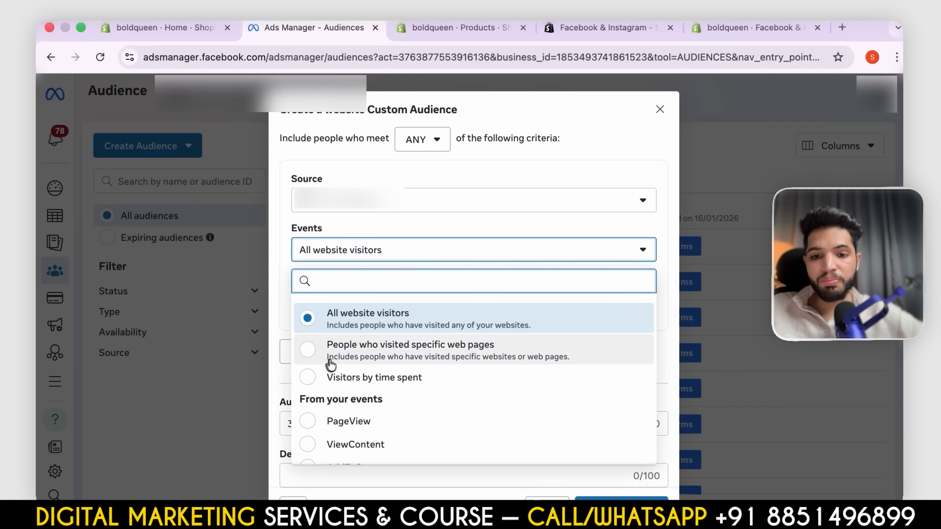
{"action": "left_click", "coordinate": [343, 353]}
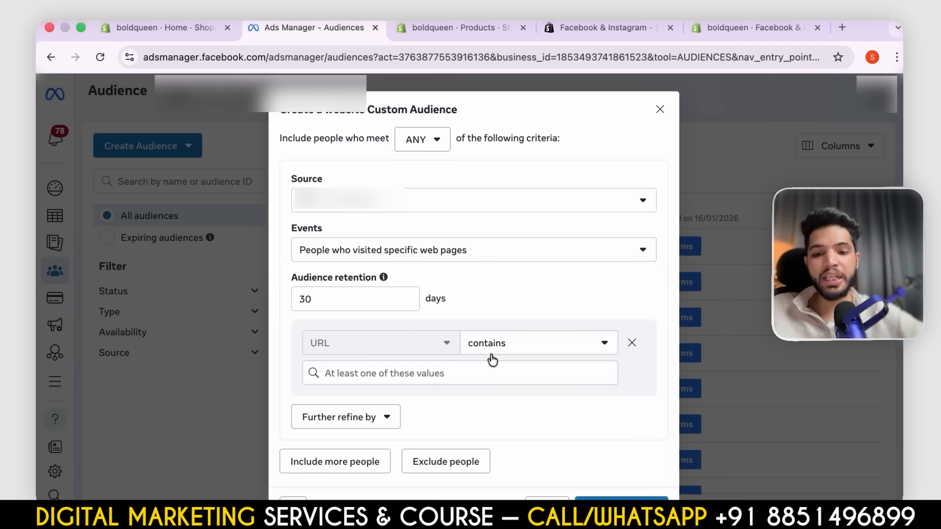
{"action": "left_click", "coordinate": [455, 373]}
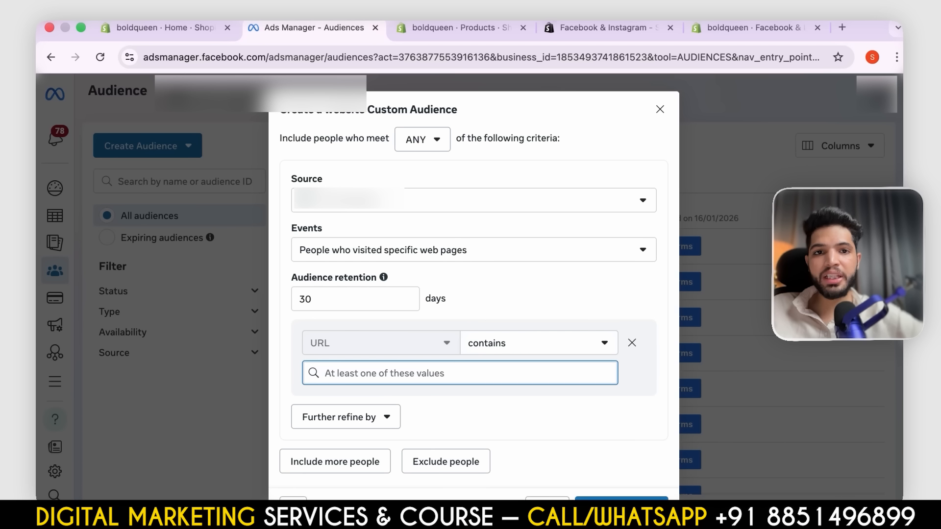
{"action": "left_click", "coordinate": [842, 27]}
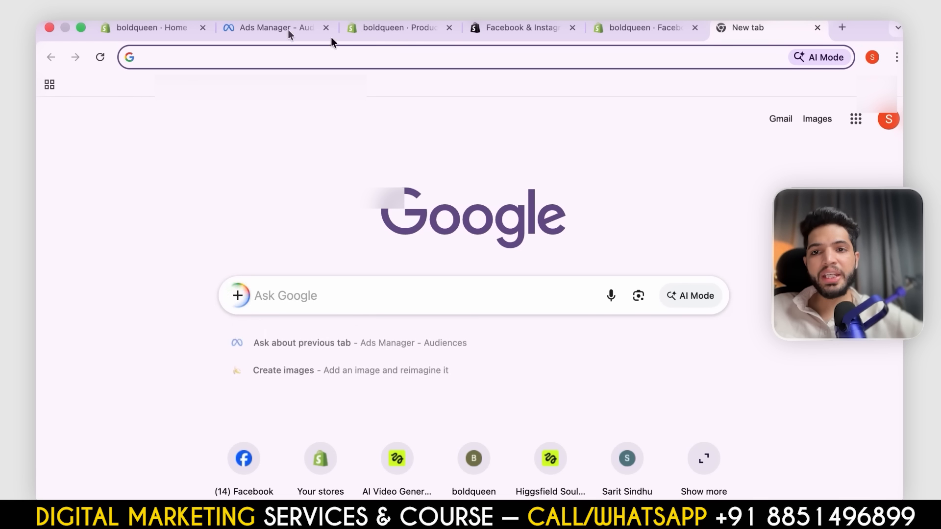
{"action": "left_click", "coordinate": [258, 28]}
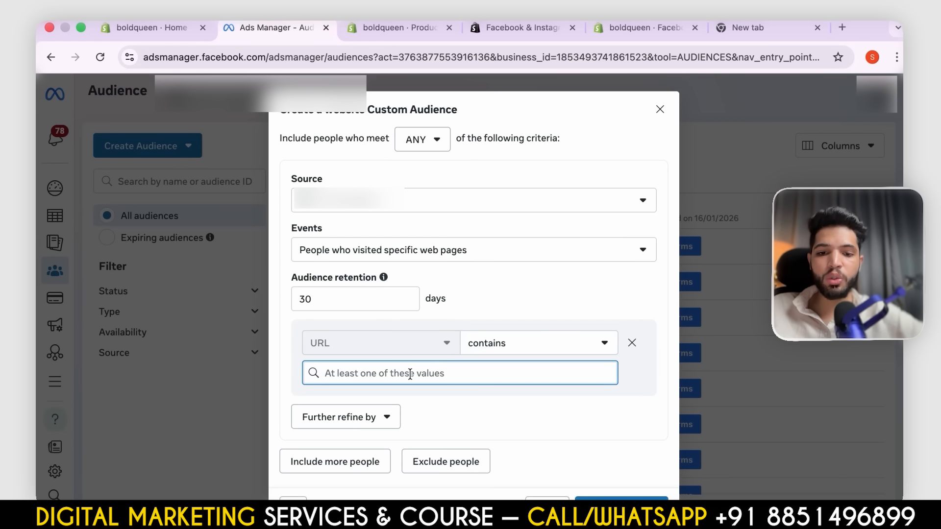
- Set the audience retention to 15 days
{"action": "double_click", "coordinate": [358, 299]}
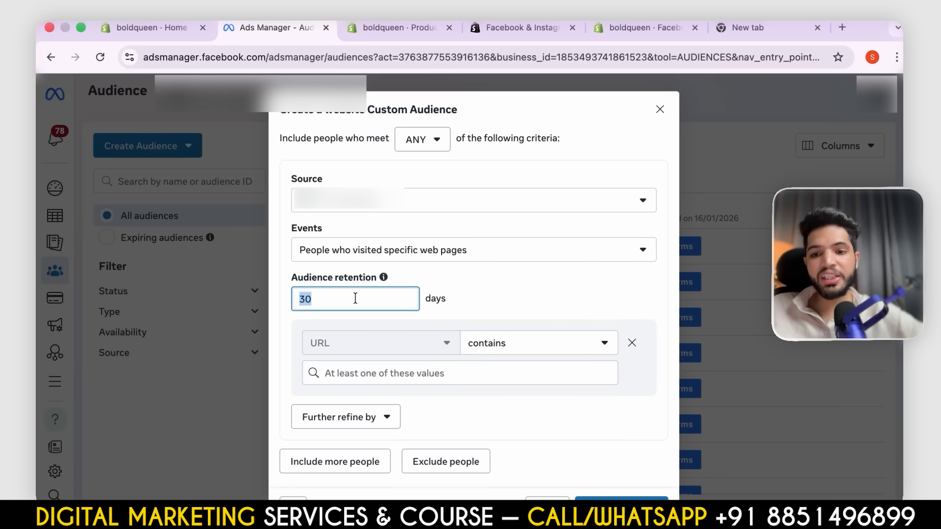
{"action": "key", "text": "BackSpace"}
{"action": "type", "text": "15"}
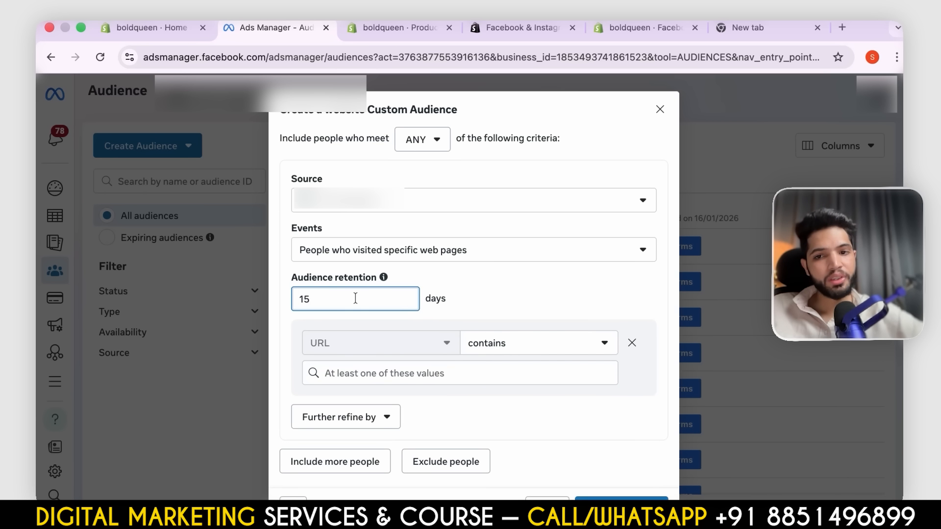
- Set the audience event to Visitors by time spent, keeping the 25% percentile, and look through the other available events
{"action": "left_click", "coordinate": [395, 250]}
{"action": "left_click", "coordinate": [305, 343]}
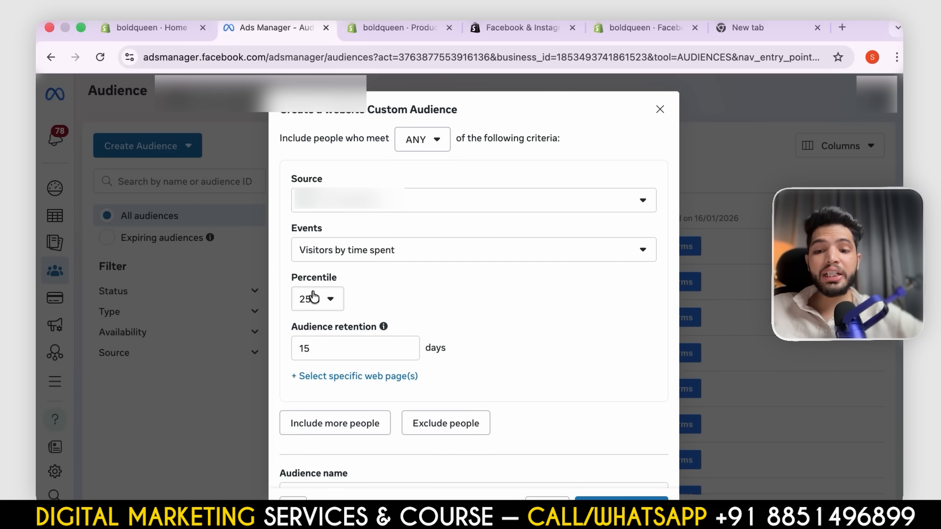
{"action": "left_click", "coordinate": [322, 304]}
{"action": "left_click", "coordinate": [354, 311]}
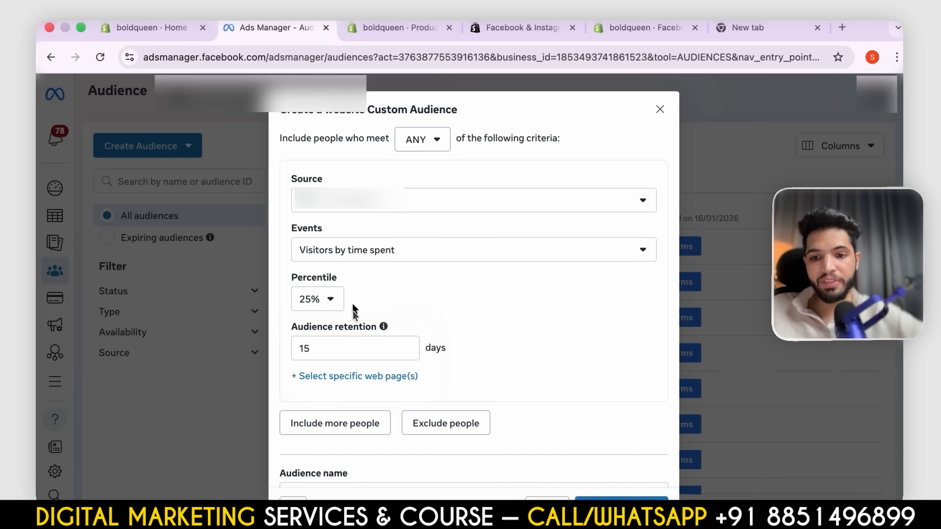
{"action": "left_click", "coordinate": [391, 250]}
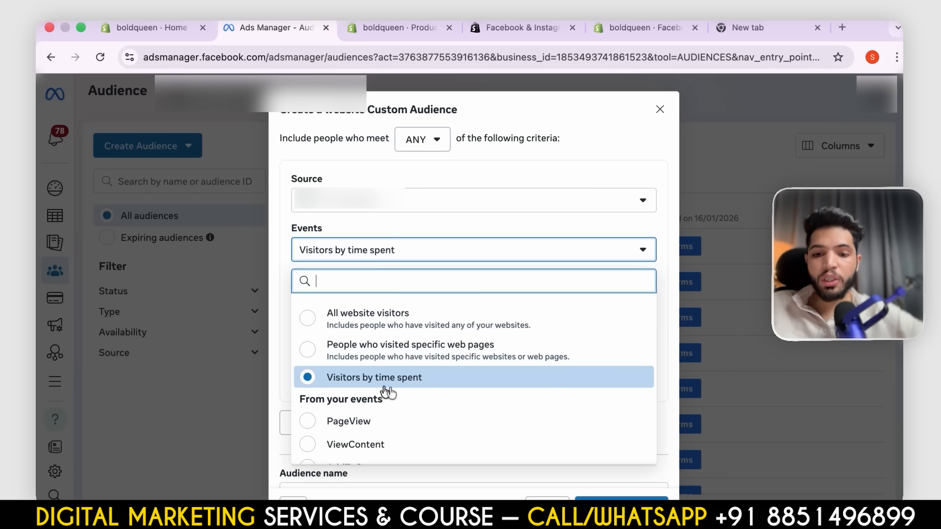
{"action": "scroll", "coordinate": [391, 387], "scroll_direction": "down", "scroll_amount": 2}
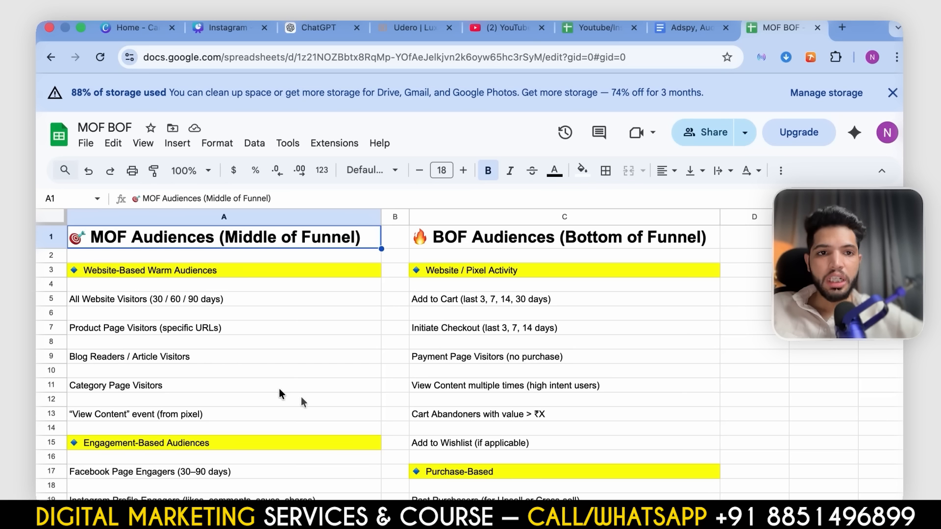
- In the MOF BOF Google Sheets file, review the website-based warm audiences listed for the middle of the funnel
{"action": "scroll", "coordinate": [322, 400], "scroll_direction": "down", "scroll_amount": 3}
{"action": "scroll", "coordinate": [321, 400], "scroll_direction": "up", "scroll_amount": 3}
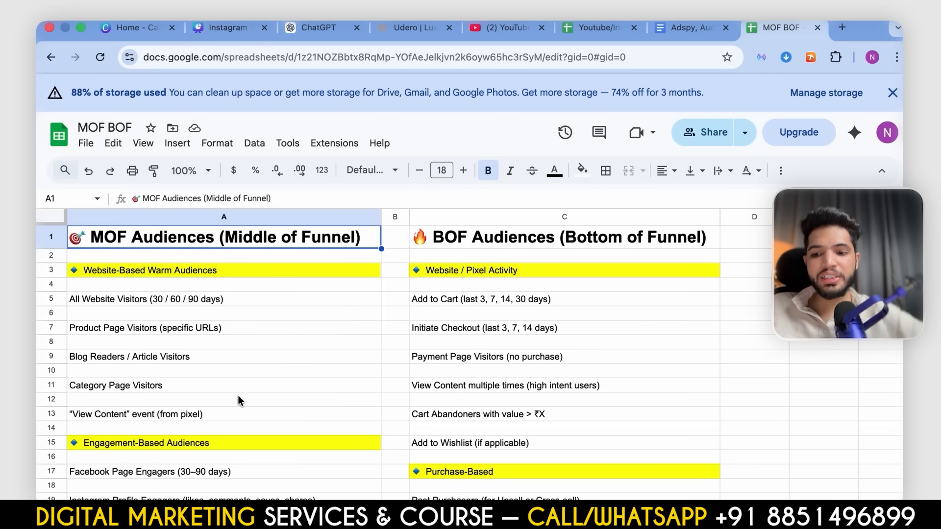
{"action": "scroll", "coordinate": [237, 395], "scroll_direction": "down", "scroll_amount": 2}
{"action": "scroll", "coordinate": [237, 395], "scroll_direction": "up", "scroll_amount": 2}
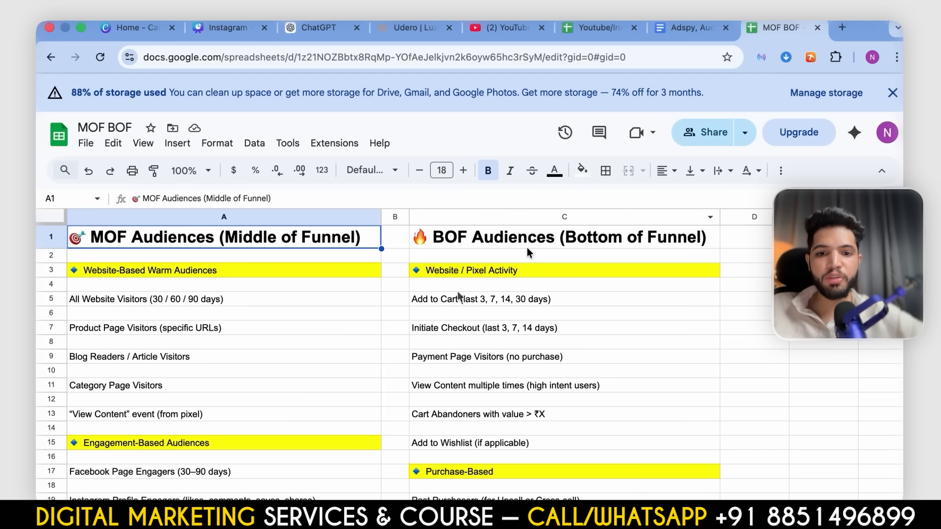
{"action": "scroll", "coordinate": [208, 289], "scroll_direction": "down", "scroll_amount": 3}
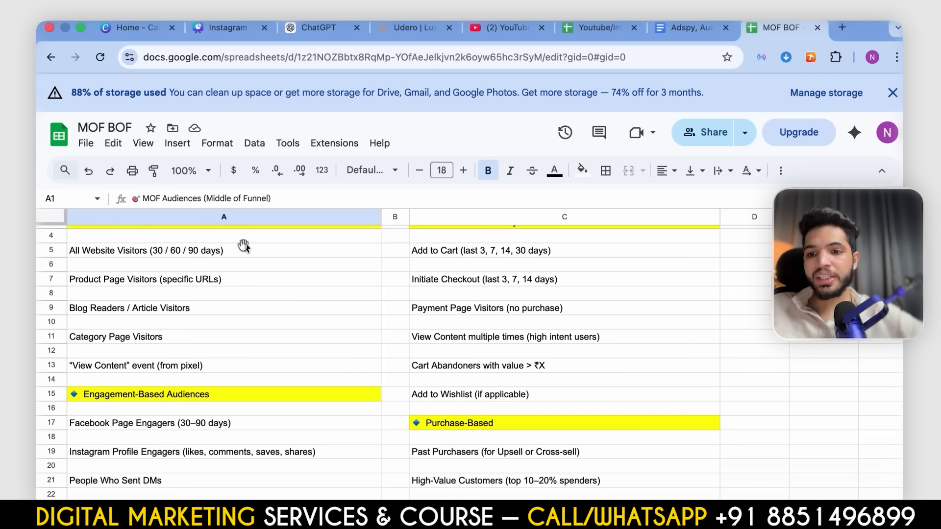
{"action": "left_click", "coordinate": [244, 239]}
{"action": "left_click", "coordinate": [244, 263]}
{"action": "left_click", "coordinate": [238, 294]}
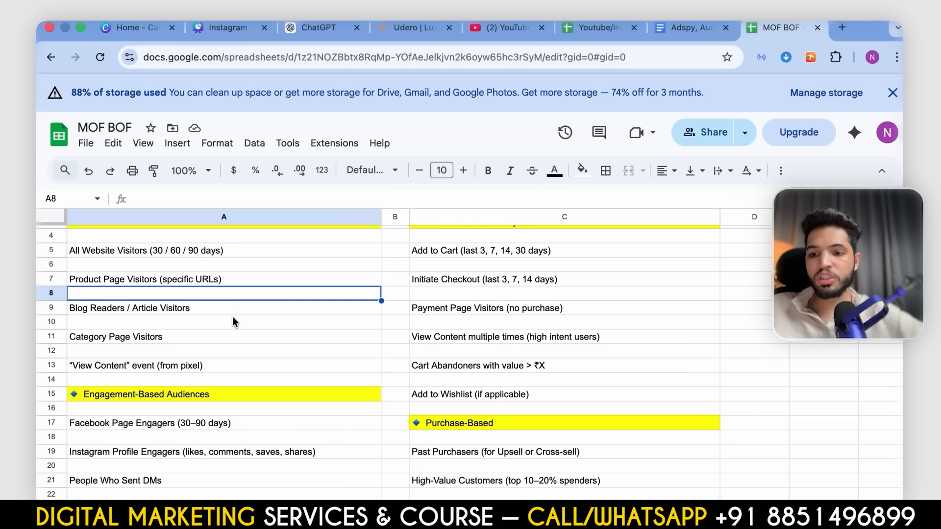
{"action": "left_click", "coordinate": [233, 321]}
{"action": "scroll", "coordinate": [232, 322], "scroll_direction": "down", "scroll_amount": 3}
{"action": "left_click", "coordinate": [225, 245]}
{"action": "left_click", "coordinate": [226, 279]}
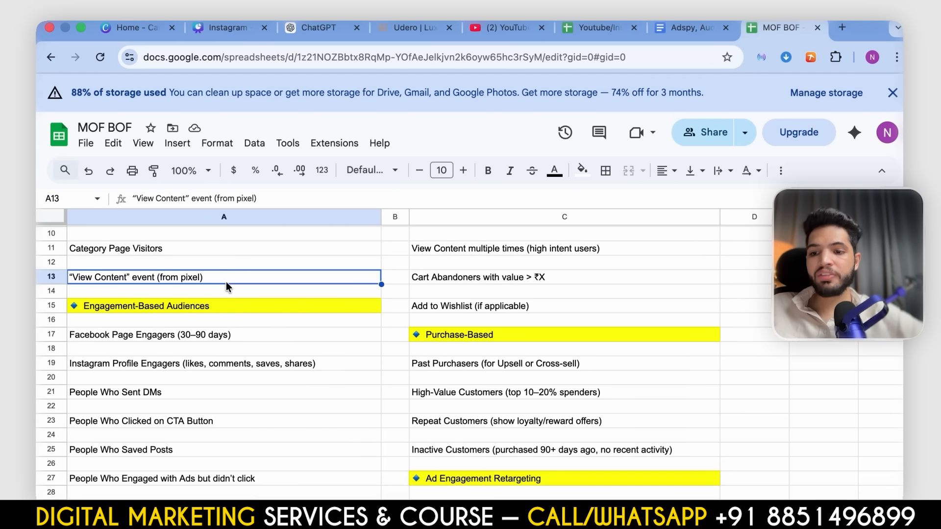
- Examine the remaining middle-of-funnel audience groups, from engagement, video and lead-form audiences down to Other MOF Segments
{"action": "scroll", "coordinate": [227, 283], "scroll_direction": "down", "scroll_amount": 2}
{"action": "left_click", "coordinate": [226, 282]}
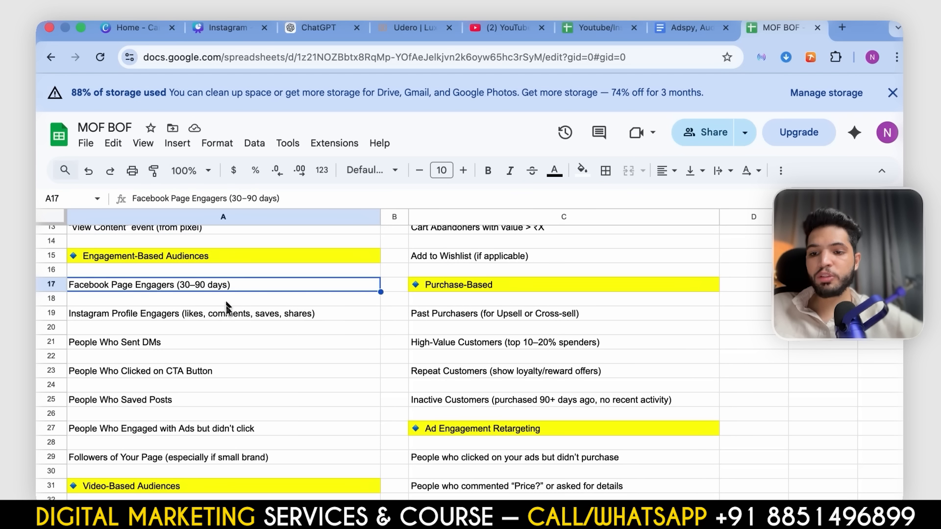
{"action": "left_click", "coordinate": [225, 371]}
{"action": "scroll", "coordinate": [225, 372], "scroll_direction": "down", "scroll_amount": 5}
{"action": "left_click", "coordinate": [228, 336]}
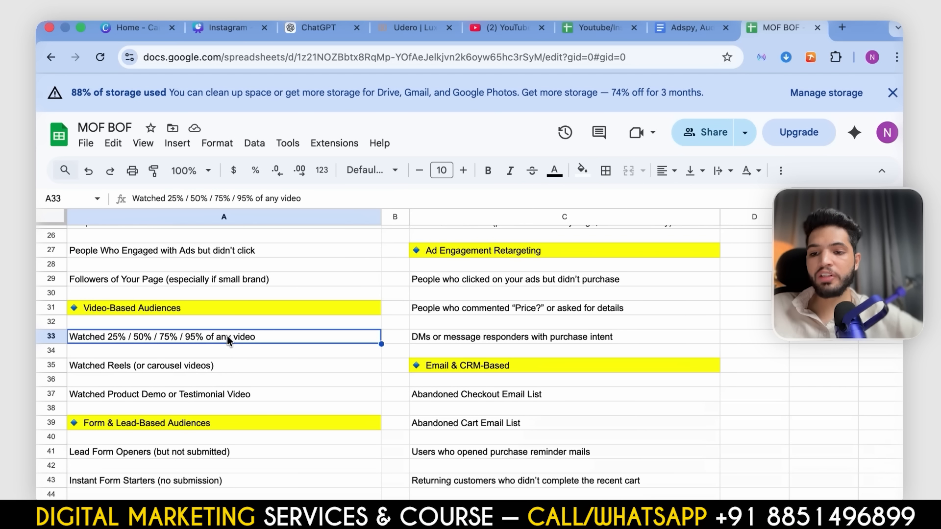
{"action": "scroll", "coordinate": [250, 347], "scroll_direction": "down", "scroll_amount": 5}
{"action": "scroll", "coordinate": [250, 347], "scroll_direction": "up", "scroll_amount": 4}
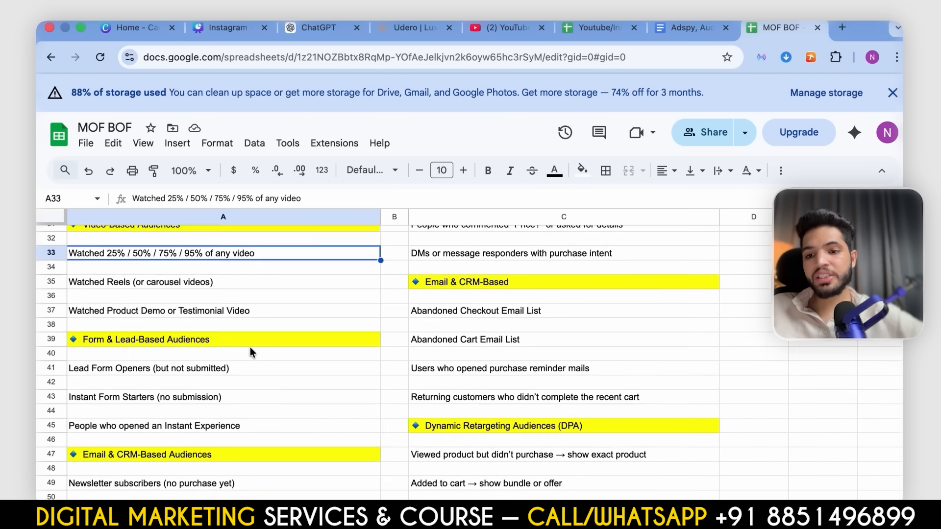
{"action": "scroll", "coordinate": [250, 347], "scroll_direction": "up", "scroll_amount": 3}
{"action": "scroll", "coordinate": [250, 347], "scroll_direction": "down", "scroll_amount": 1}
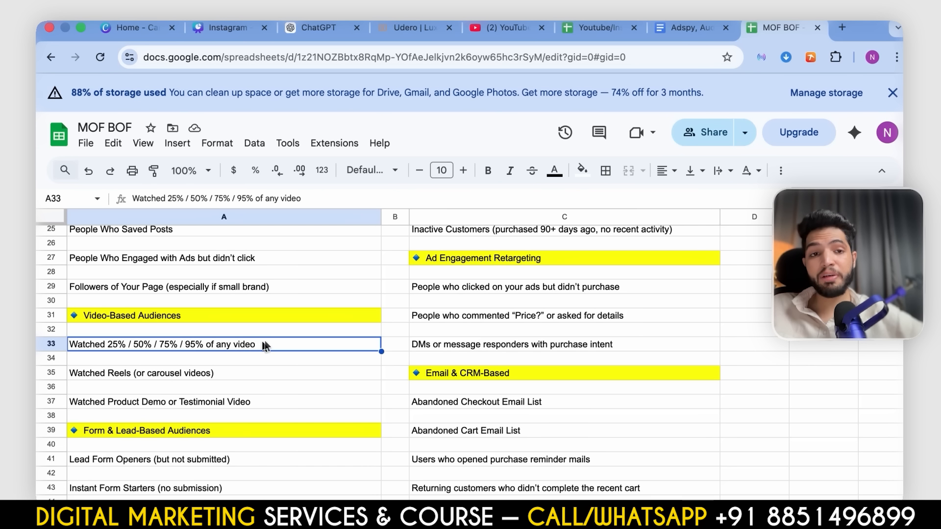
{"action": "scroll", "coordinate": [248, 397], "scroll_direction": "down", "scroll_amount": 3}
{"action": "left_click", "coordinate": [296, 354]}
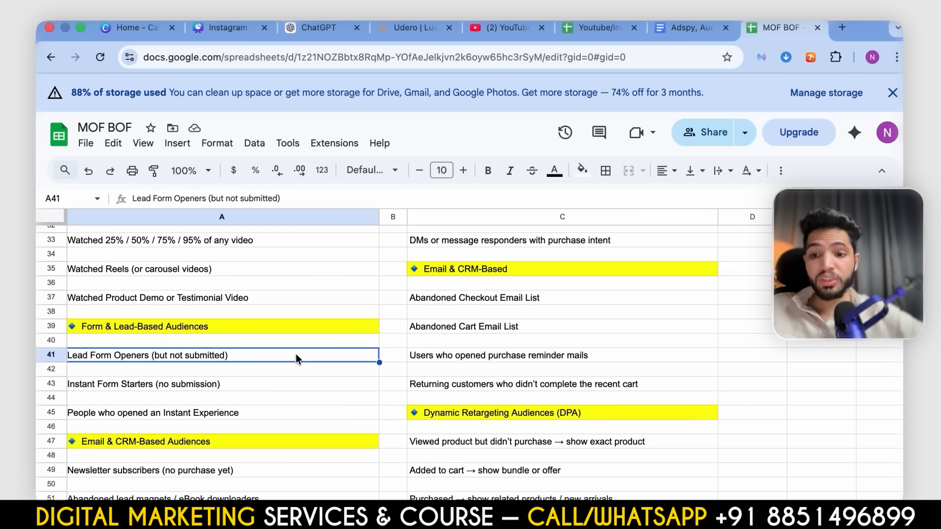
{"action": "scroll", "coordinate": [289, 404], "scroll_direction": "down", "scroll_amount": 6}
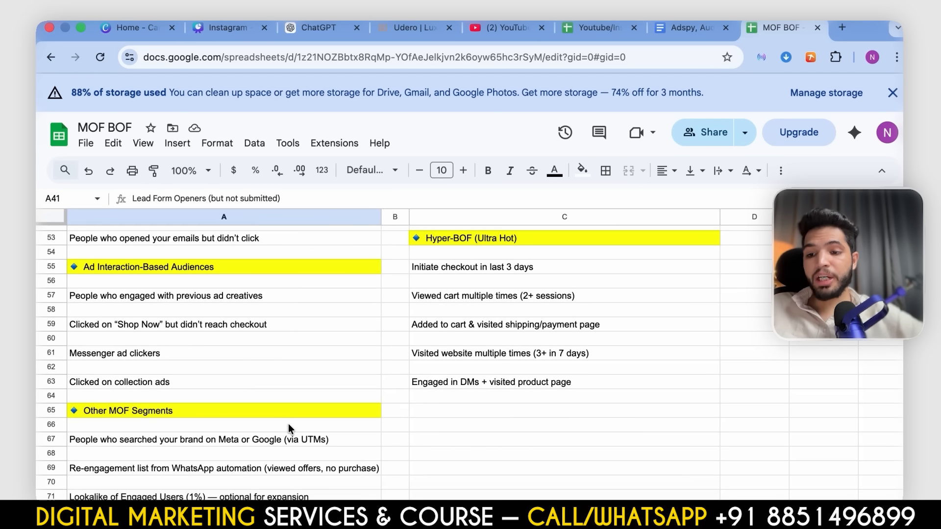
- Review the bottom-of-funnel audience ideas, from website and pixel activity through the purchase-based and ad engagement groups
{"action": "scroll", "coordinate": [289, 423], "scroll_direction": "up", "scroll_amount": 3}
{"action": "scroll", "coordinate": [185, 391], "scroll_direction": "up", "scroll_amount": 15}
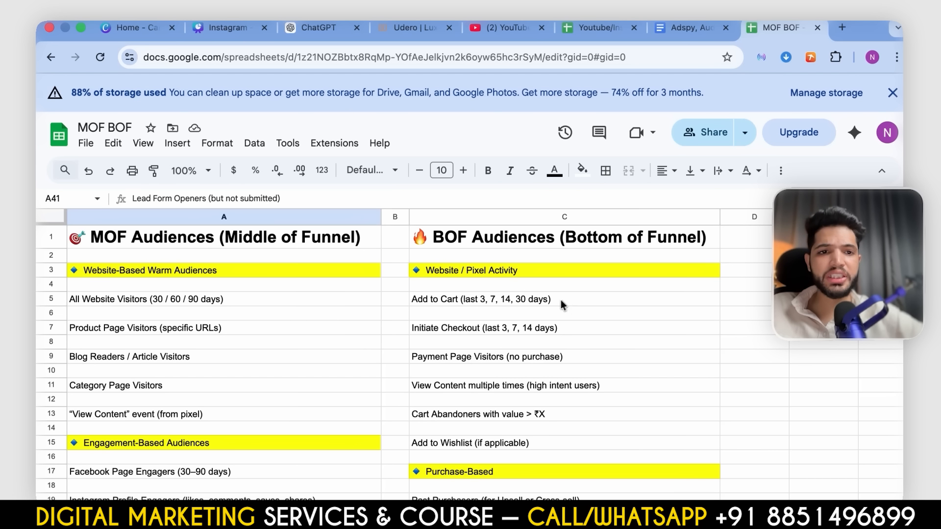
{"action": "left_click", "coordinate": [560, 301]}
{"action": "left_click", "coordinate": [536, 338]}
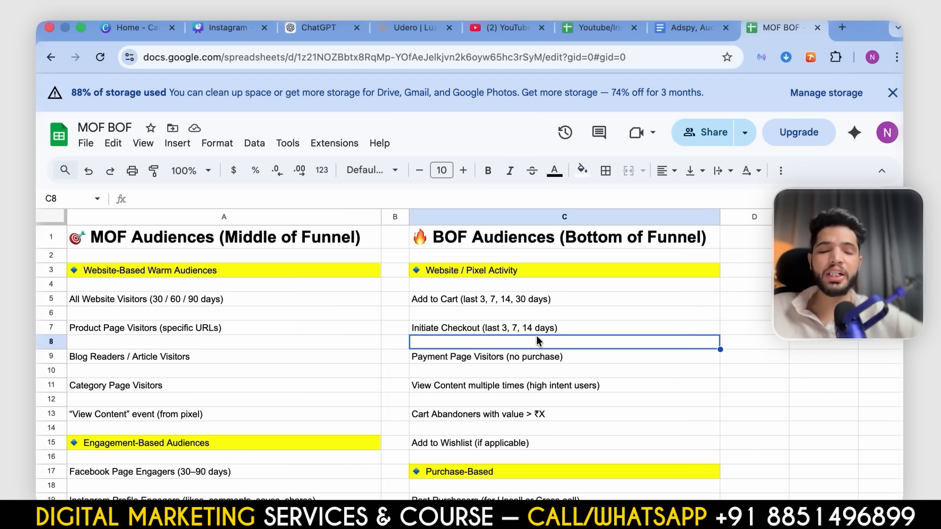
{"action": "left_click", "coordinate": [545, 369]}
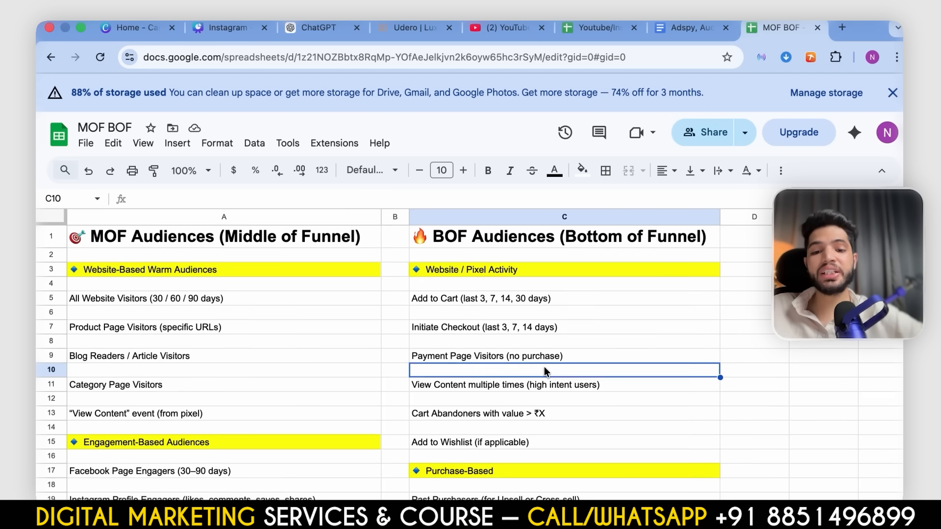
{"action": "scroll", "coordinate": [544, 367], "scroll_direction": "down", "scroll_amount": 3}
{"action": "left_click", "coordinate": [545, 303]}
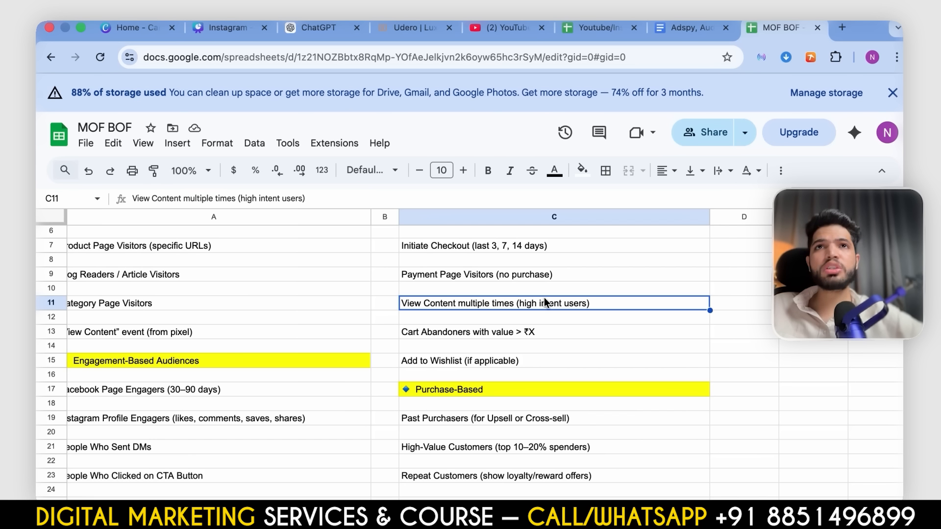
{"action": "scroll", "coordinate": [545, 302], "scroll_direction": "up", "scroll_amount": 3}
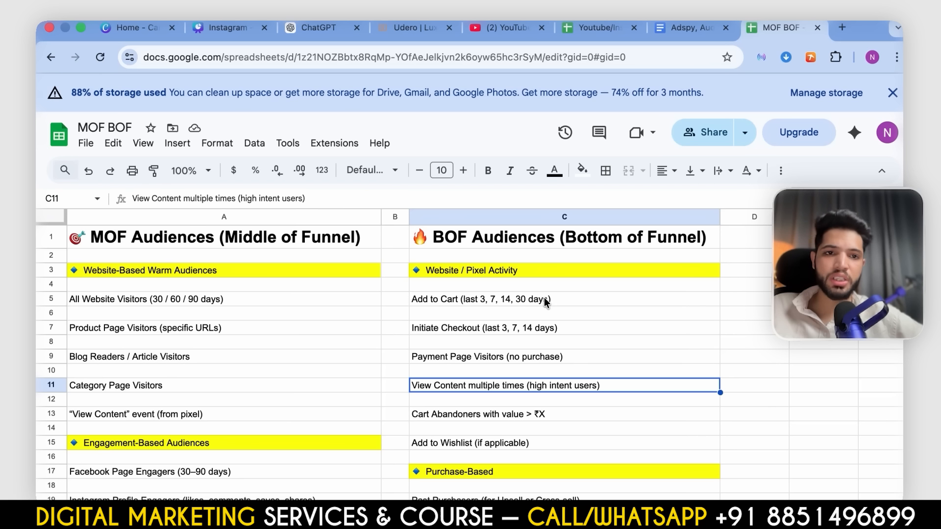
{"action": "scroll", "coordinate": [544, 298], "scroll_direction": "down", "scroll_amount": 15}
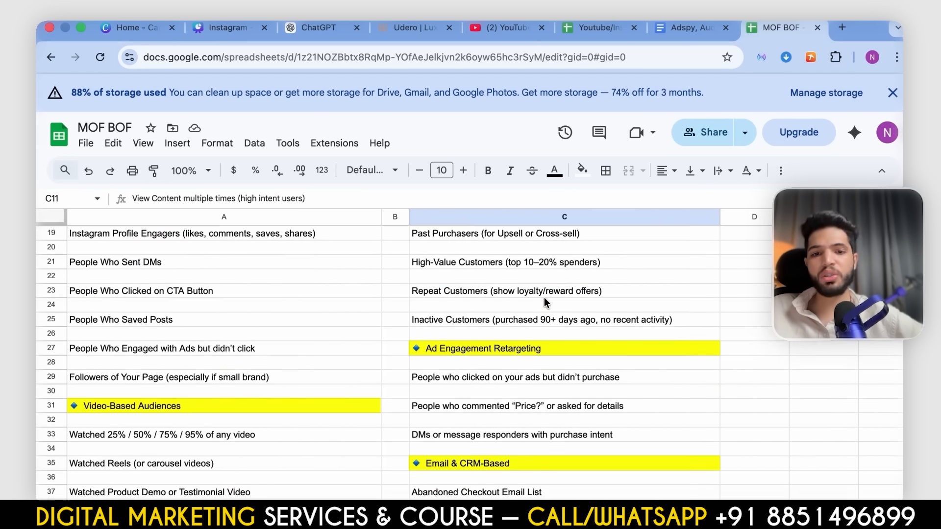
{"action": "scroll", "coordinate": [544, 298], "scroll_direction": "down", "scroll_amount": 5}
{"action": "scroll", "coordinate": [544, 298], "scroll_direction": "up", "scroll_amount": 20}
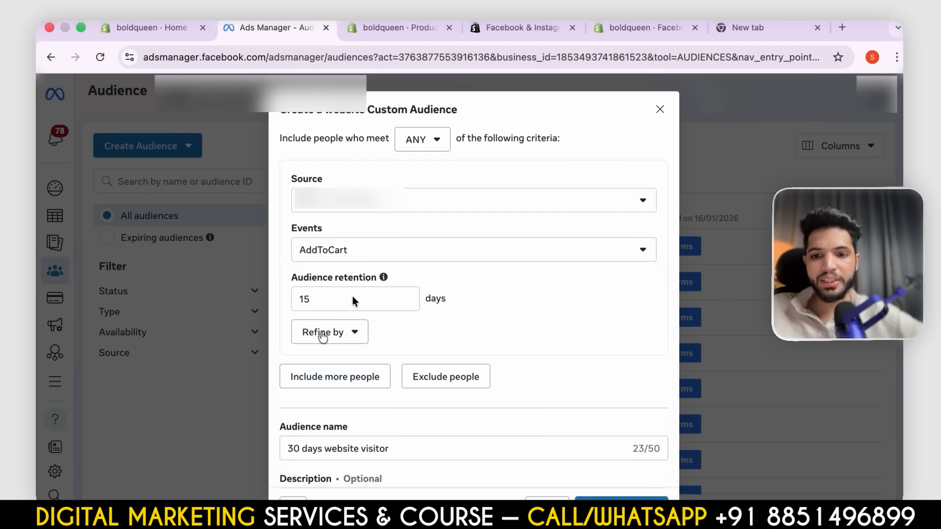
- In Ads Manager, rename the AddToCart website audience "15 days atc", create it and close the next-steps dialog
{"action": "scroll", "coordinate": [373, 304], "scroll_direction": "down", "scroll_amount": 3}
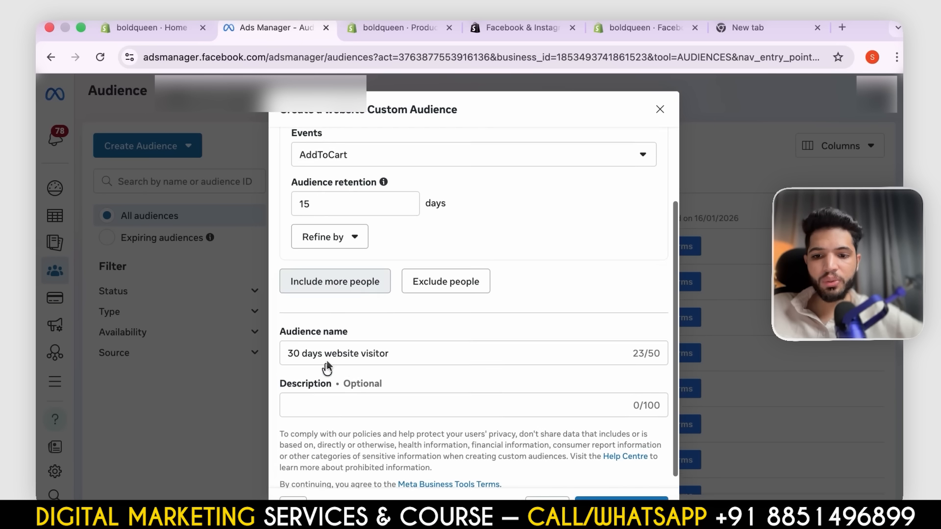
{"action": "triple_click", "coordinate": [413, 351]}
{"action": "key", "text": "BackSpace"}
{"action": "type", "text": "15 d"}
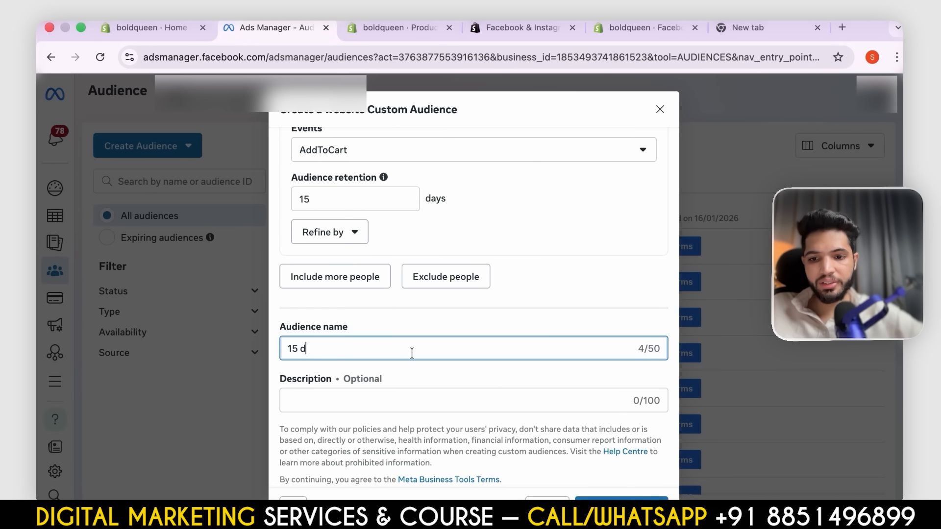
{"action": "type", "text": "ays atc"}
{"action": "scroll", "coordinate": [450, 289], "scroll_direction": "up", "scroll_amount": 3}
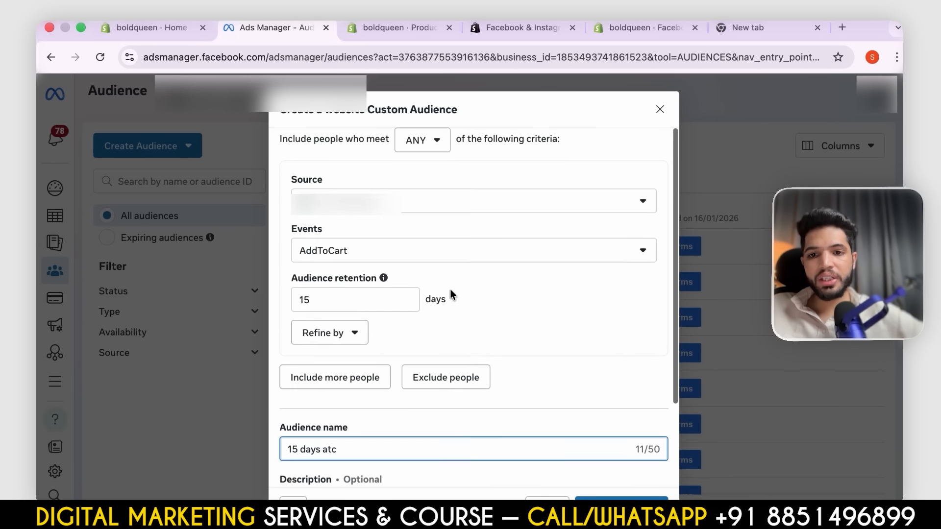
{"action": "key", "text": "Return"}
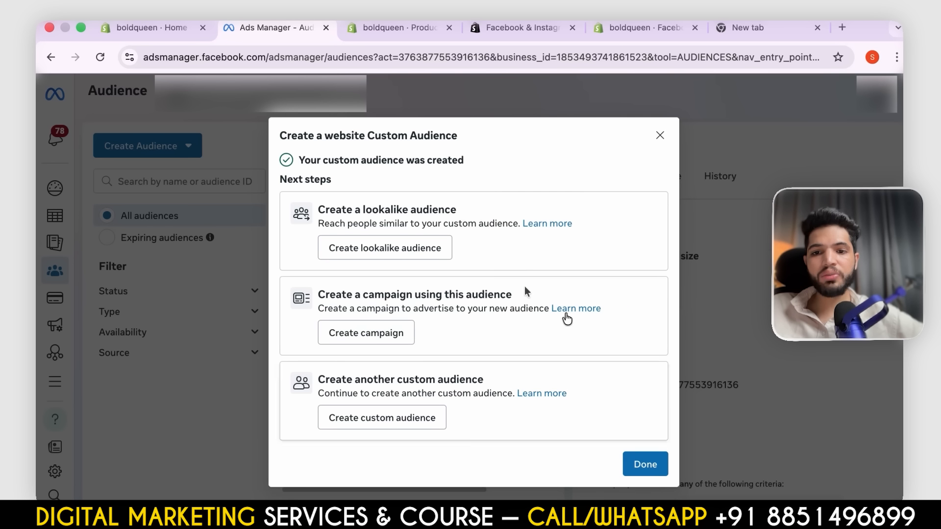
{"action": "left_click", "coordinate": [648, 463]}
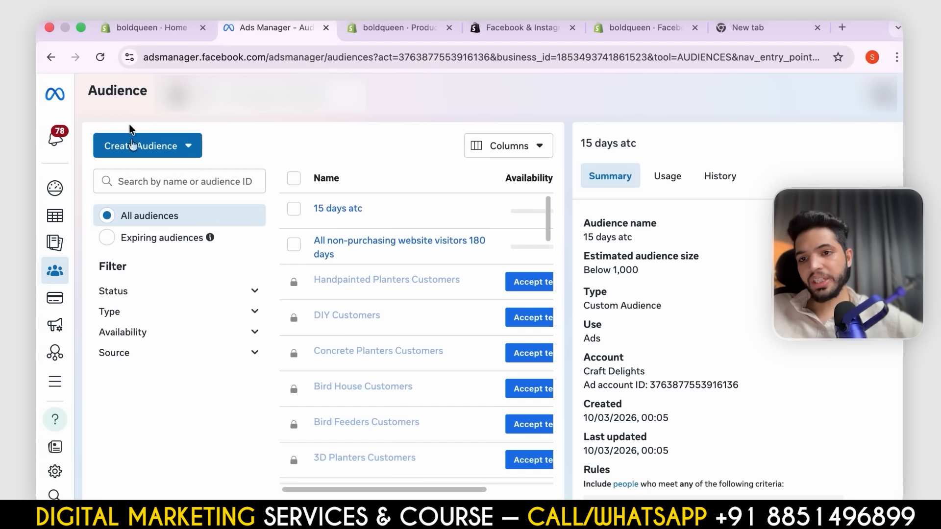
- Start another custom audience and select Instagram account as its source
{"action": "left_click", "coordinate": [130, 145]}
{"action": "left_click", "coordinate": [137, 181]}
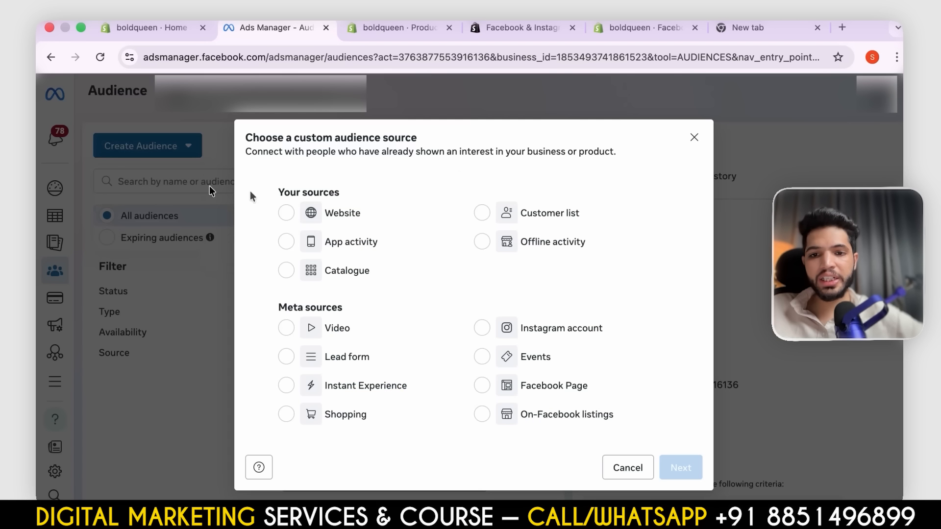
{"action": "left_click", "coordinate": [304, 216]}
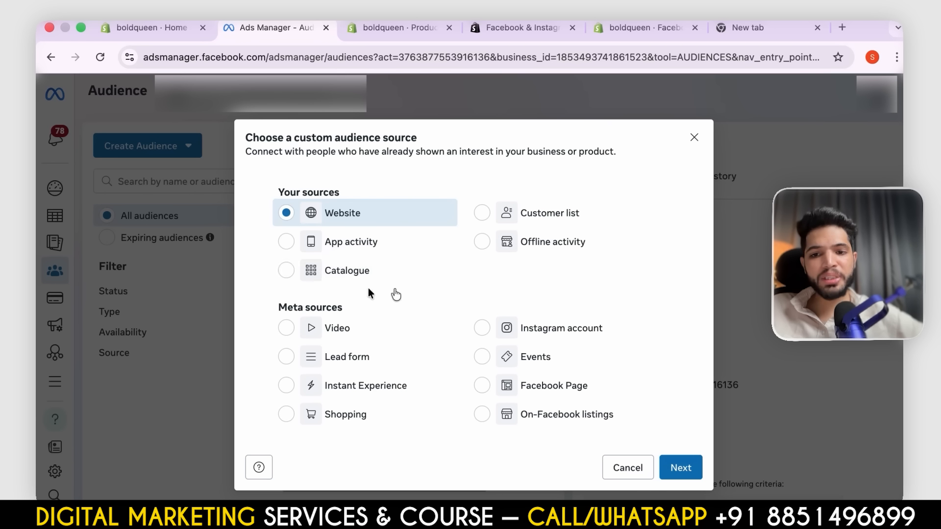
{"action": "left_click", "coordinate": [479, 328]}
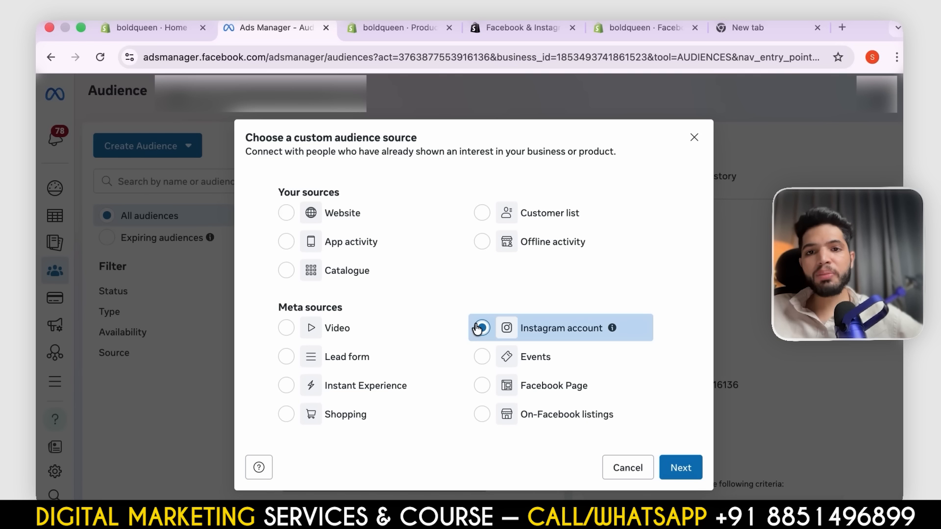
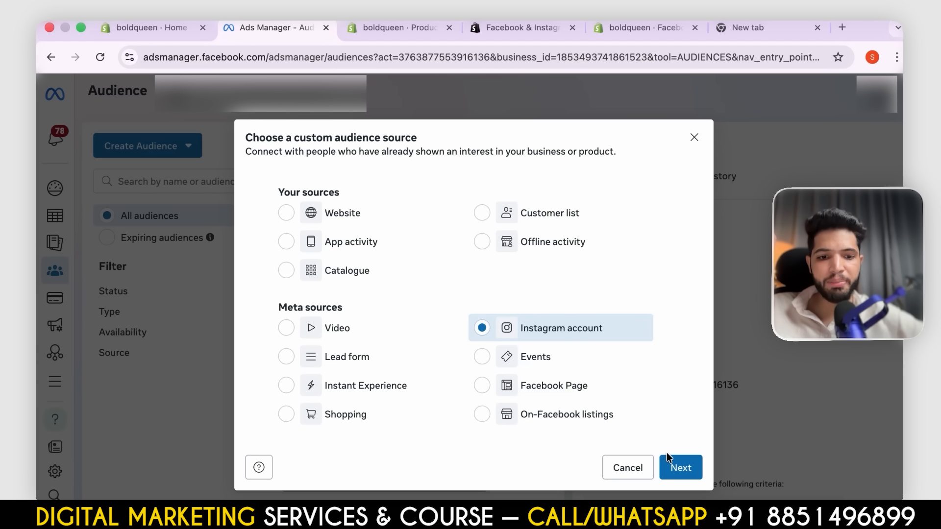
- Set the Instagram audience to people who engaged with any post or ad, starting at day 15, and close it without creating it
{"action": "left_click", "coordinate": [683, 468]}
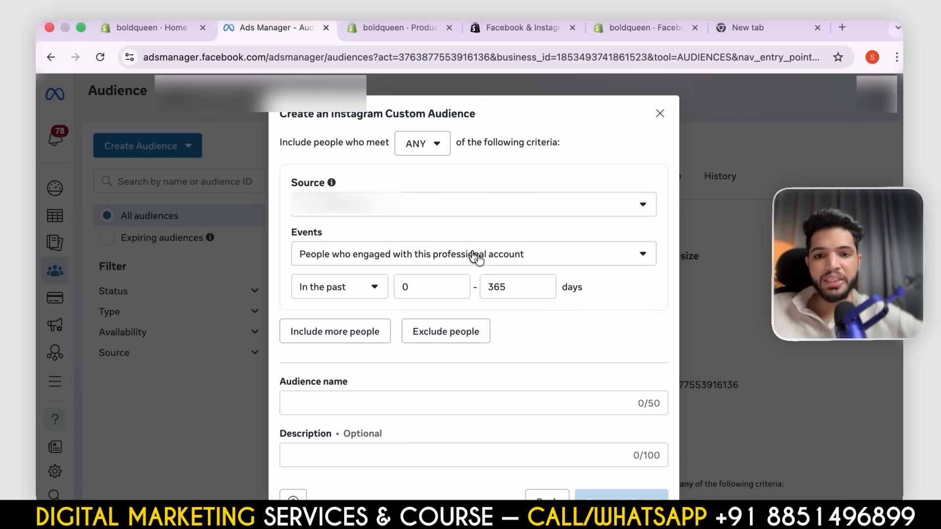
{"action": "left_click", "coordinate": [477, 257]}
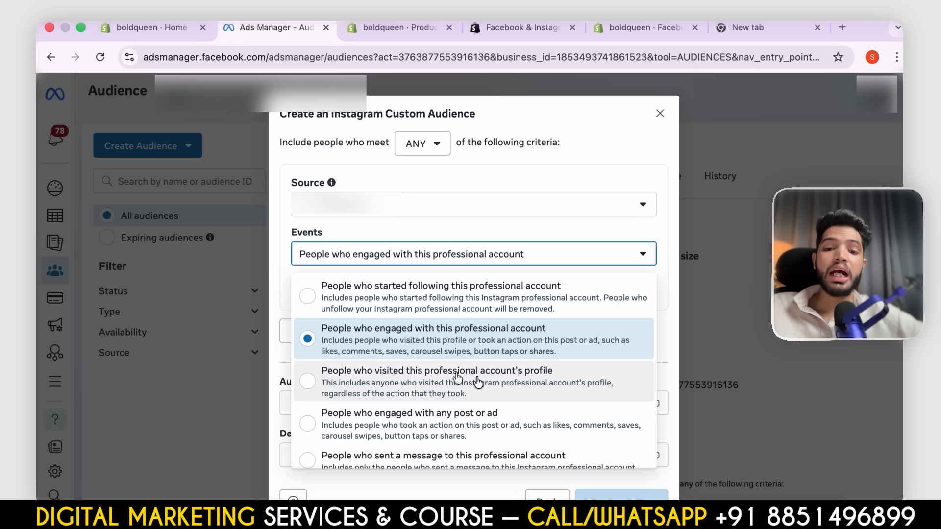
{"action": "scroll", "coordinate": [441, 392], "scroll_direction": "down", "scroll_amount": 2}
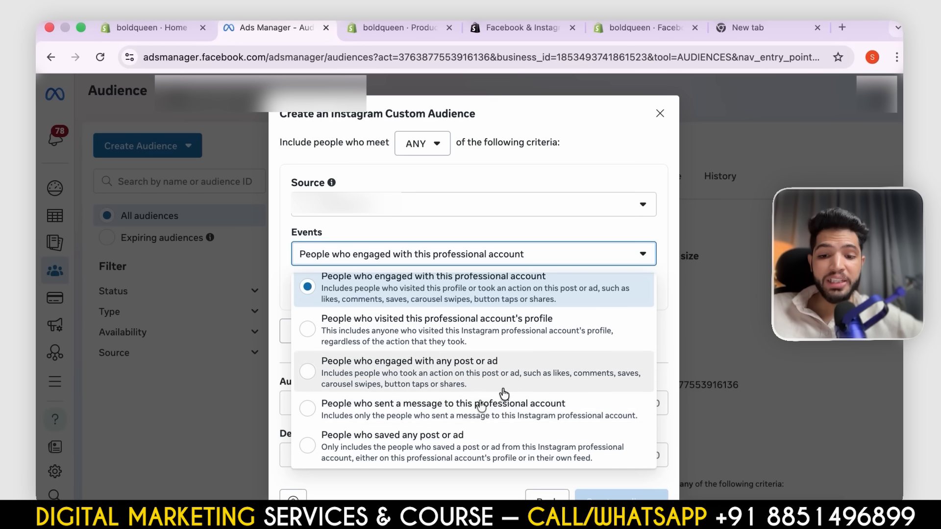
{"action": "left_click", "coordinate": [501, 373]}
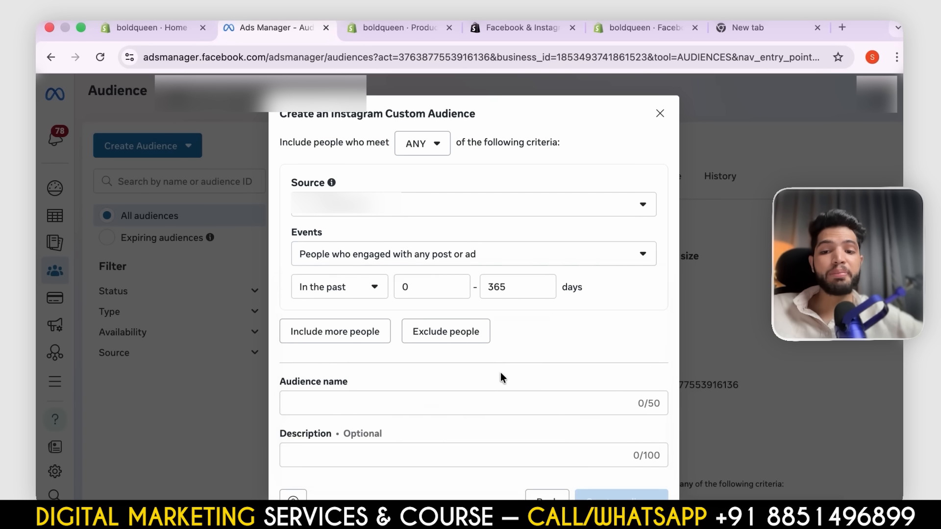
{"action": "double_click", "coordinate": [427, 289]}
{"action": "type", "text": "15"}
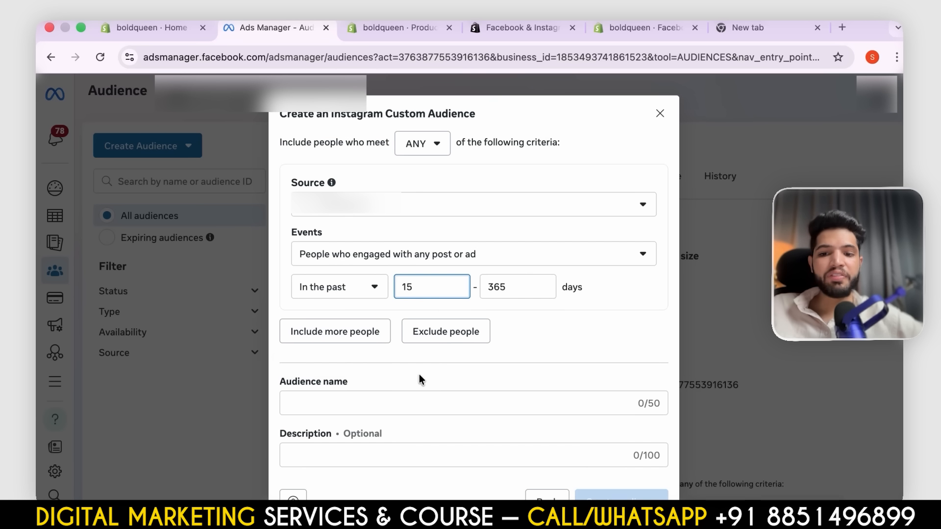
{"action": "left_click", "coordinate": [430, 389]}
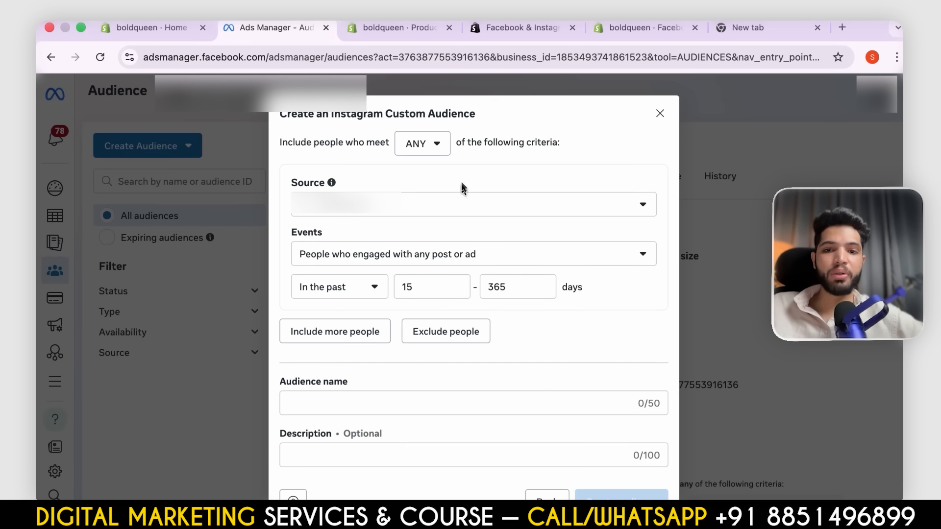
{"action": "left_click", "coordinate": [637, 253]}
{"action": "left_click", "coordinate": [620, 151]}
{"action": "left_click", "coordinate": [660, 114]}
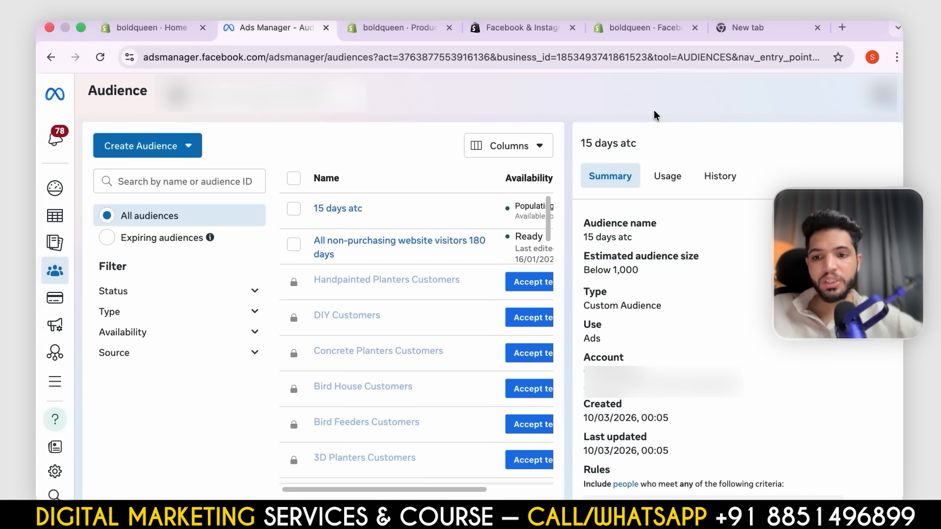
- Start a new custom audience with Video as its source
{"action": "left_click", "coordinate": [162, 145]}
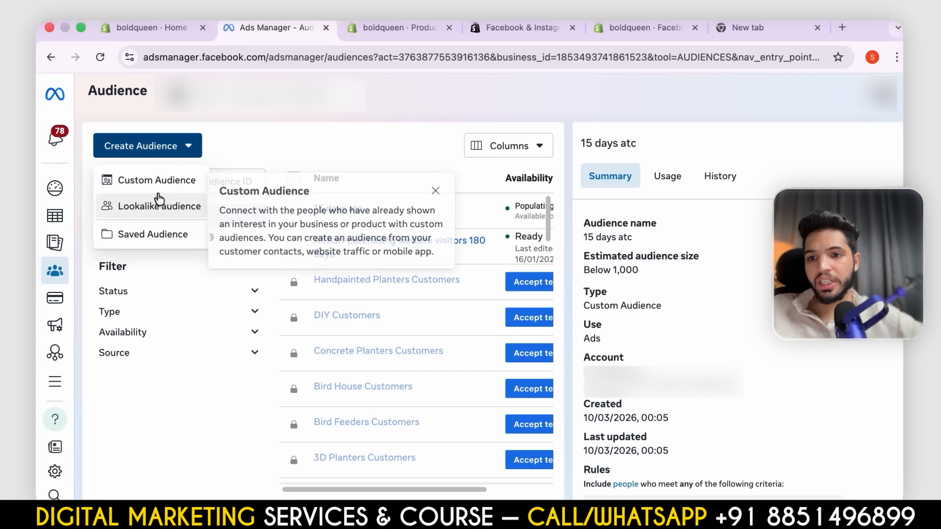
{"action": "left_click", "coordinate": [171, 188]}
{"action": "left_click", "coordinate": [300, 337]}
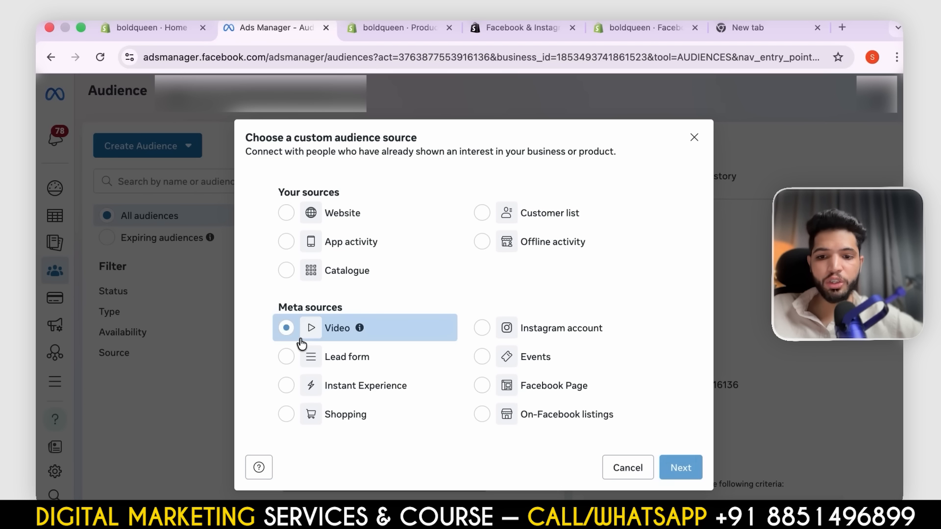
{"action": "left_click", "coordinate": [671, 465]}
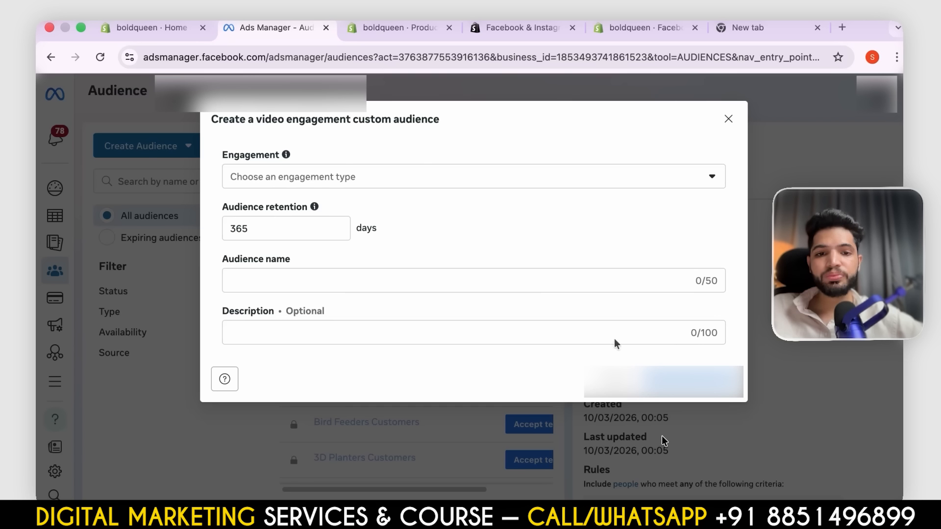
- Set the engagement to people who viewed at least 50% of the video and the audience retention to 15 days
{"action": "left_click", "coordinate": [419, 180]}
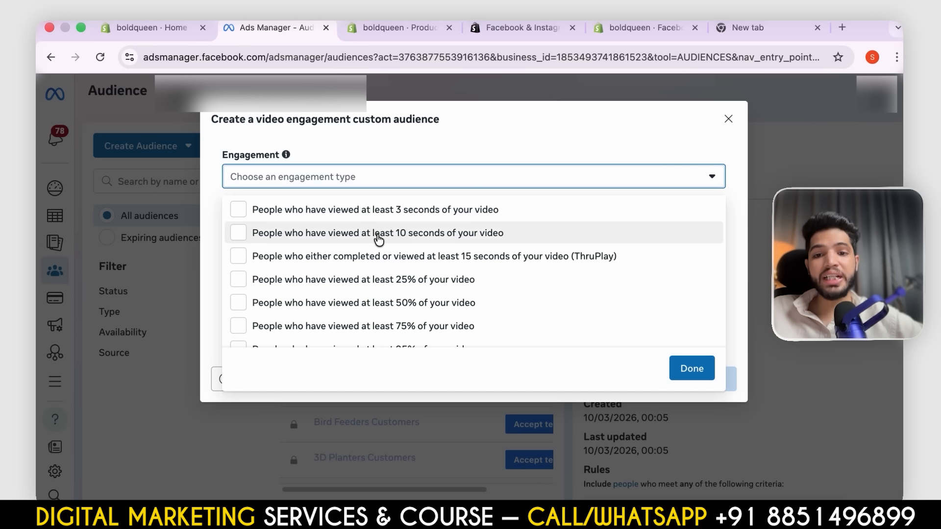
{"action": "left_click", "coordinate": [372, 302]}
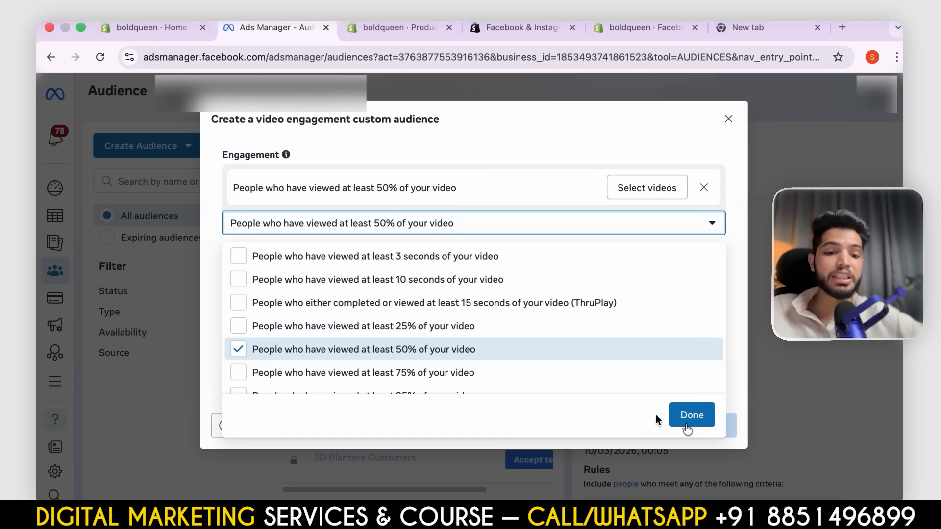
{"action": "left_click", "coordinate": [713, 420]}
{"action": "double_click", "coordinate": [283, 275]}
{"action": "type", "text": "3"}
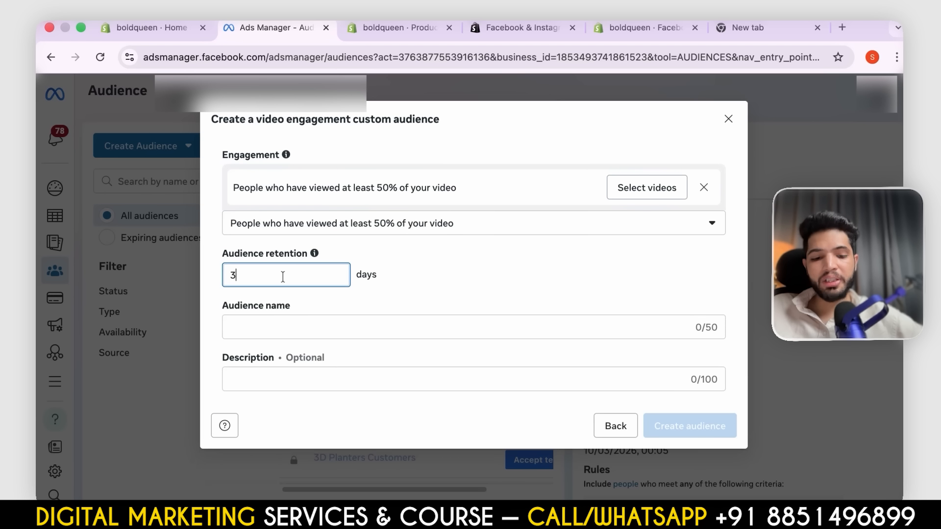
{"action": "key", "text": "BackSpace"}
{"action": "type", "text": "15"}
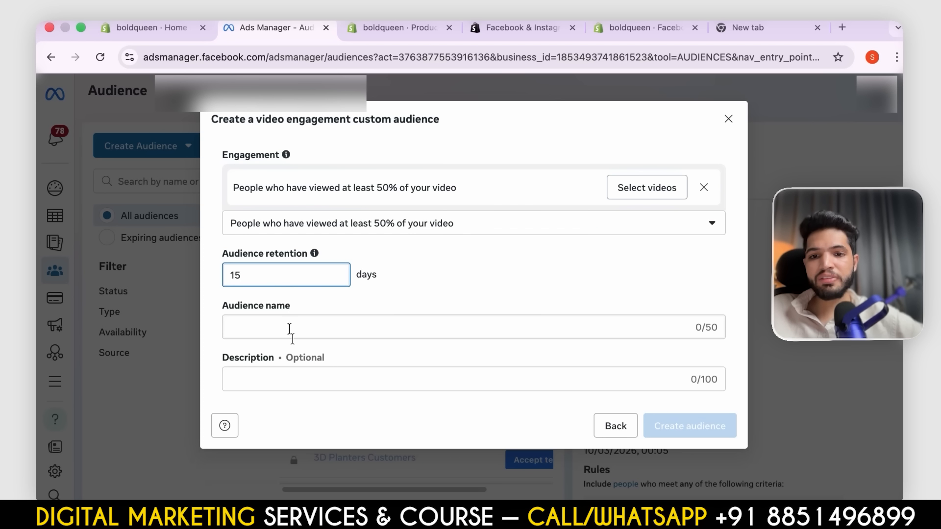
- Name the video engagement audience "50% video view 15 days"
{"action": "left_click", "coordinate": [291, 332]}
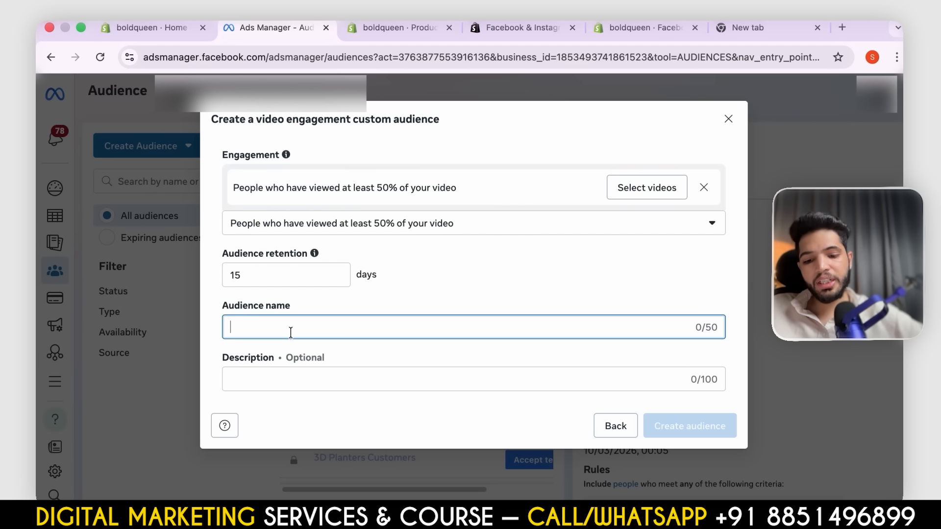
{"action": "type", "text": "50"}
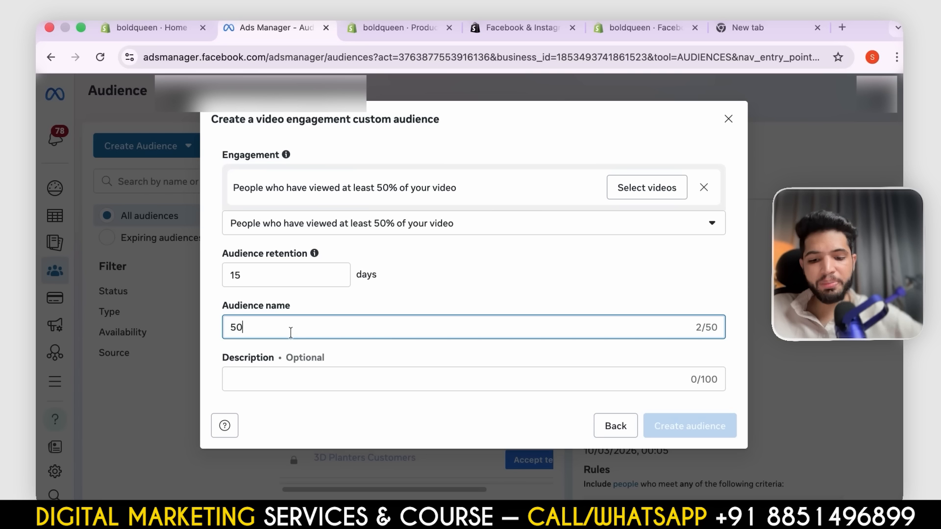
{"action": "type", "text": "% video view 15"}
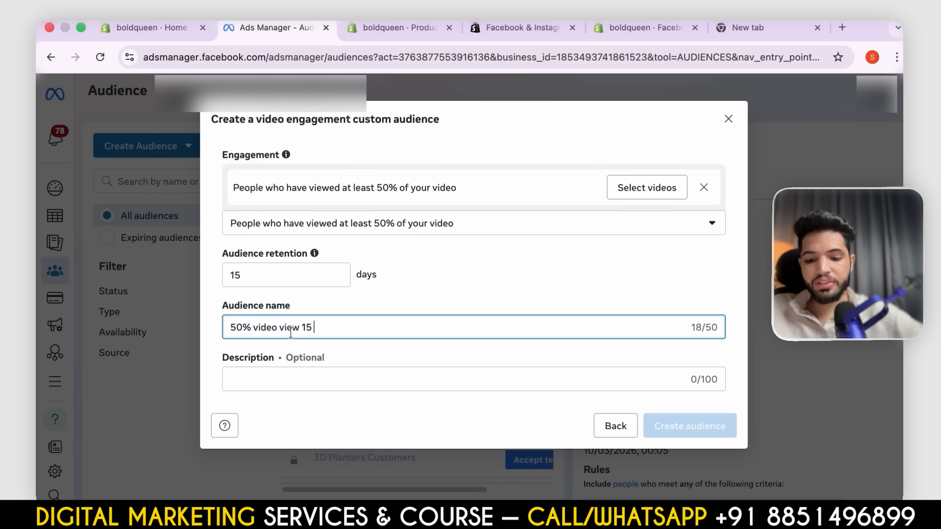
{"action": "type", "text": " days"}
{"action": "left_click", "coordinate": [356, 392]}
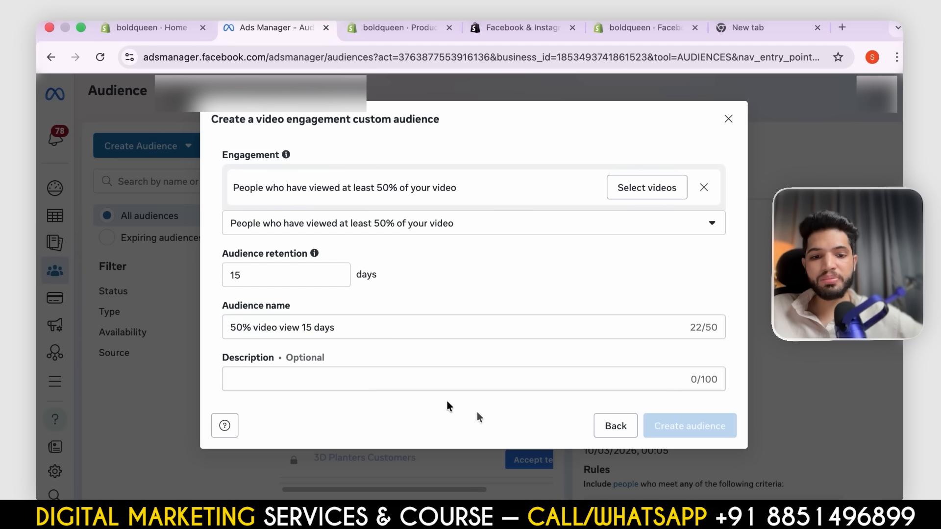
- Open the video selection, choose a different Facebook Page as source and select its first two videos
{"action": "left_click", "coordinate": [648, 187]}
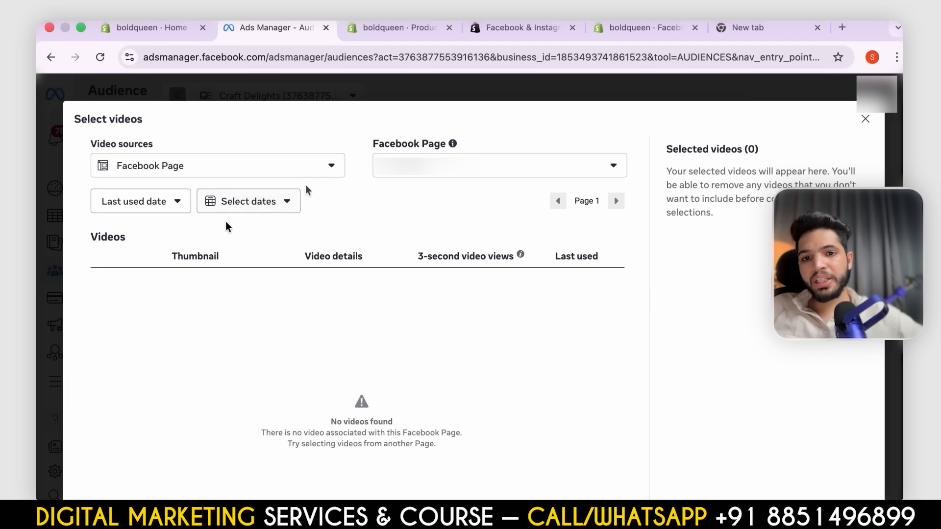
{"action": "left_click", "coordinate": [226, 174]}
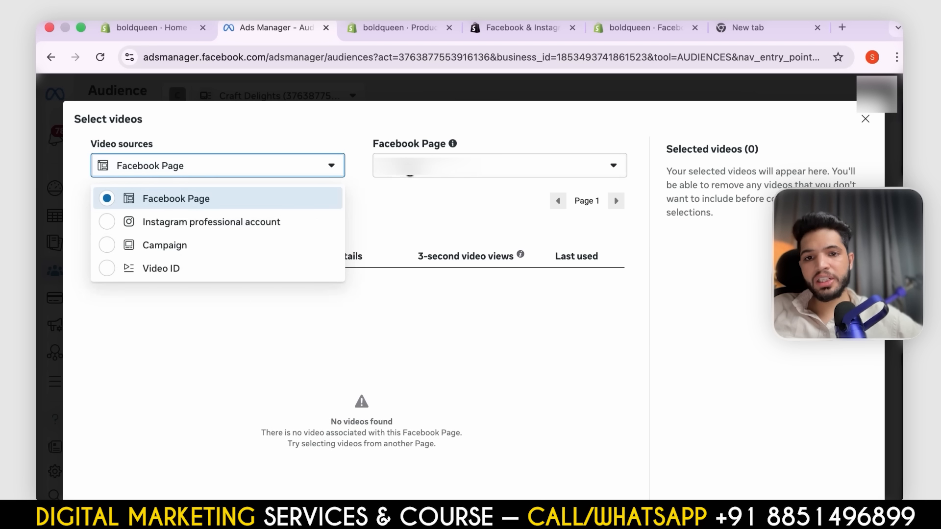
{"action": "left_click", "coordinate": [483, 167]}
{"action": "left_click", "coordinate": [481, 252]}
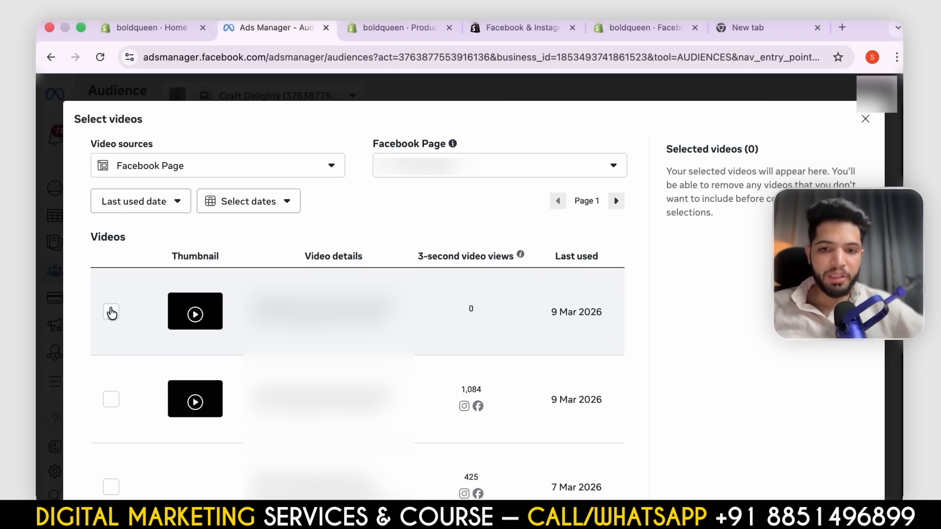
{"action": "left_click", "coordinate": [111, 313]}
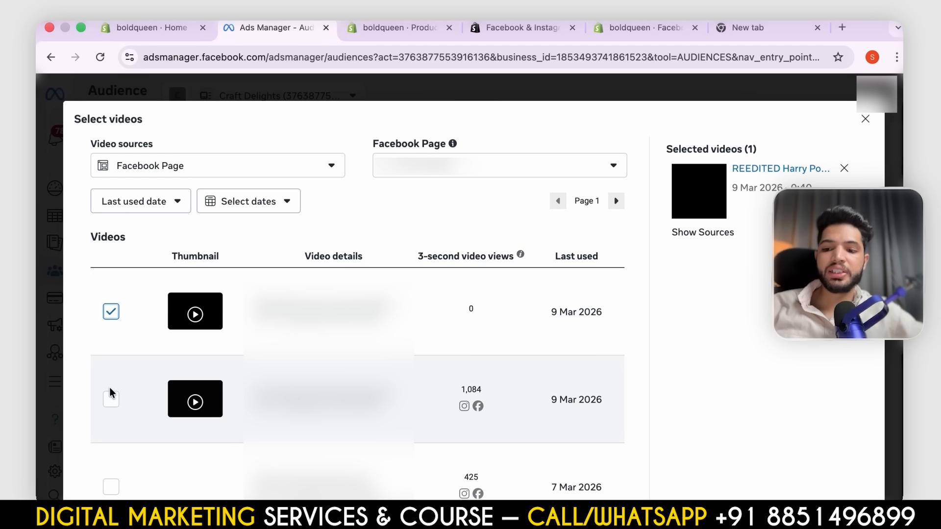
{"action": "left_click", "coordinate": [111, 398]}
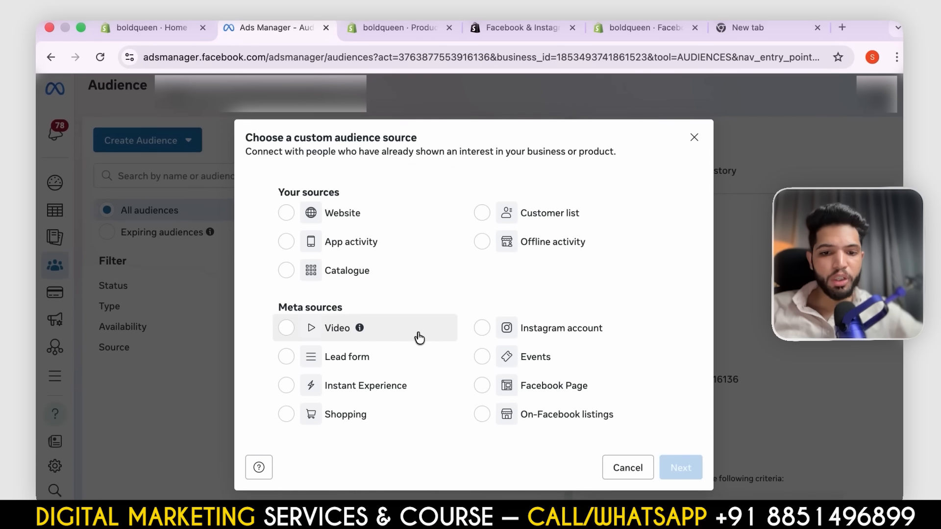
- Choose Customer list as the custom audience source and download the customer list file template
{"action": "left_click", "coordinate": [520, 222]}
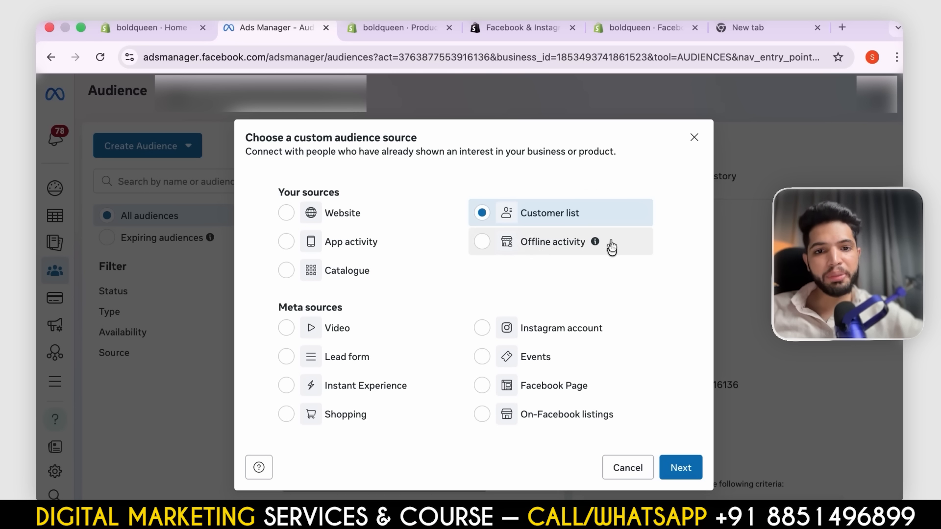
{"action": "left_click", "coordinate": [683, 467]}
{"action": "scroll", "coordinate": [414, 269], "scroll_direction": "down", "scroll_amount": 2}
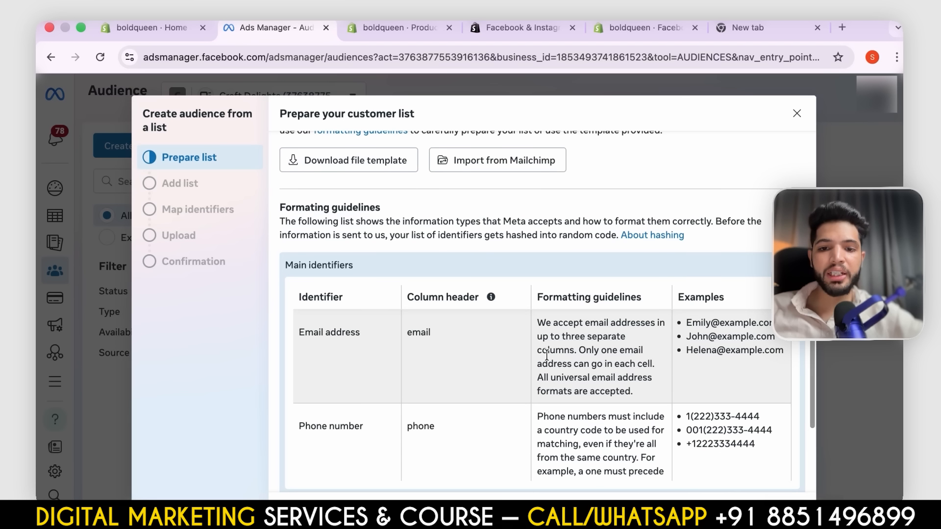
{"action": "left_click", "coordinate": [359, 159]}
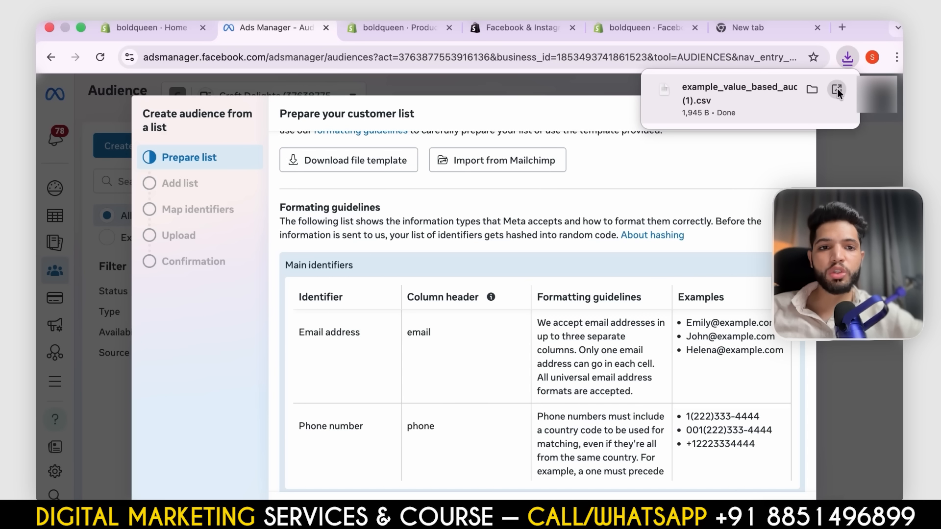
- Open the downloaded template in Numbers and examine its columns, from email and phone through to customer value
{"action": "left_click", "coordinate": [837, 90]}
{"action": "left_click", "coordinate": [837, 89]}
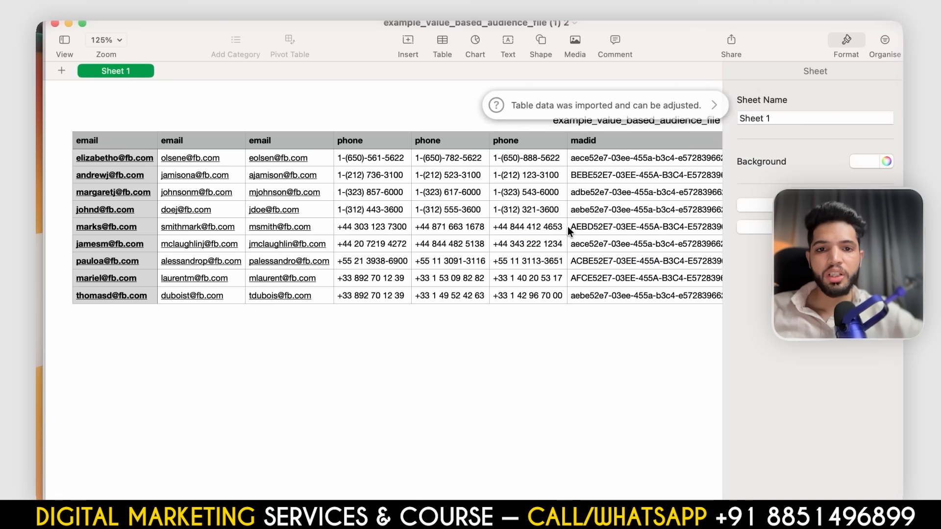
{"action": "scroll", "coordinate": [367, 193], "scroll_direction": "right", "scroll_amount": 10}
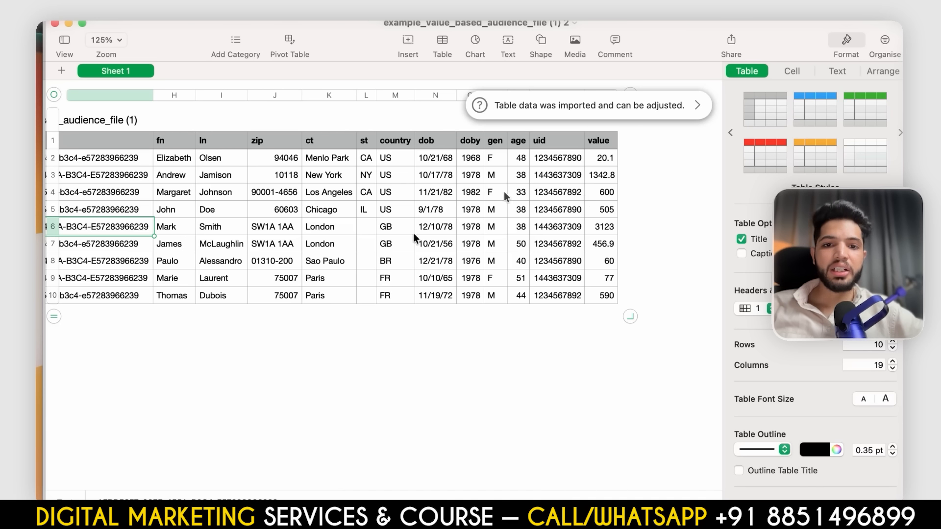
{"action": "scroll", "coordinate": [538, 319], "scroll_direction": "left", "scroll_amount": 6}
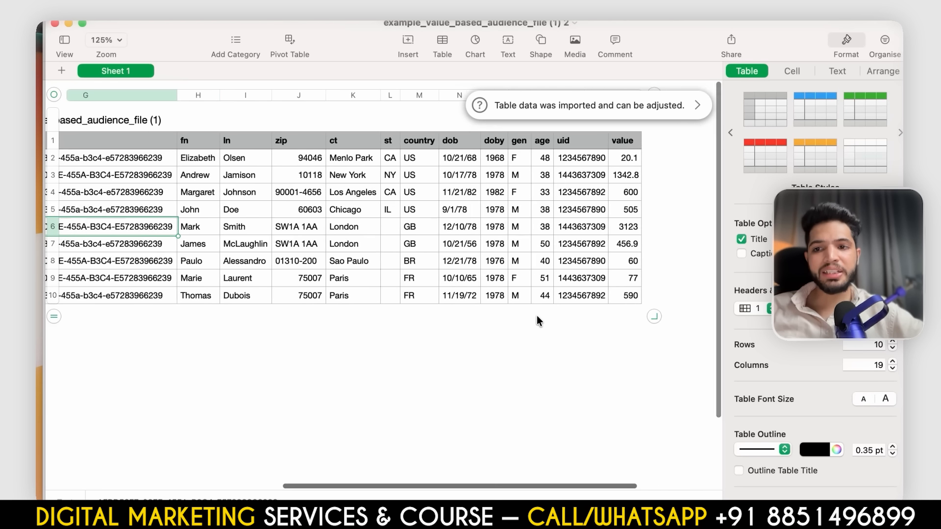
{"action": "scroll", "coordinate": [538, 321], "scroll_direction": "left", "scroll_amount": 7}
- Switch back to Ads Manager, continue to the Add list stage and close the customer list audience without uploading a file
{"action": "key", "text": "ctrl+Up"}
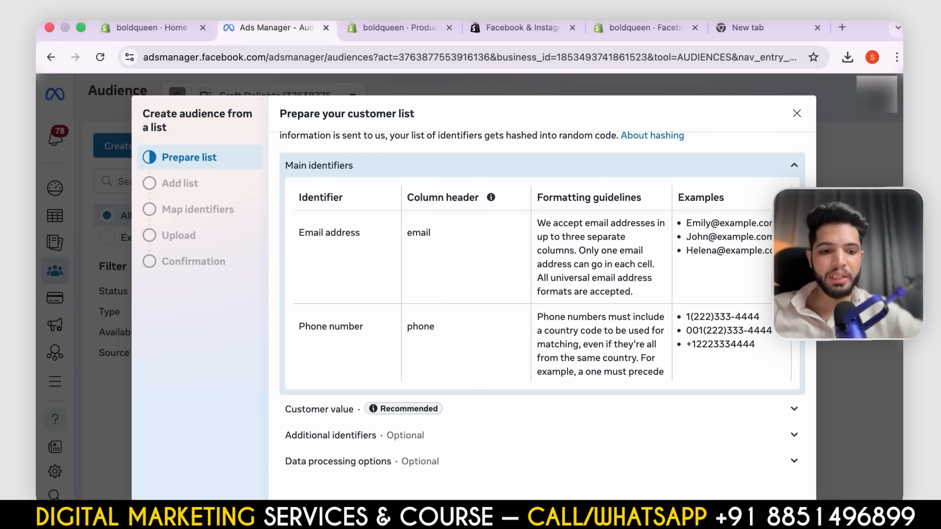
{"action": "left_click", "coordinate": [787, 512]}
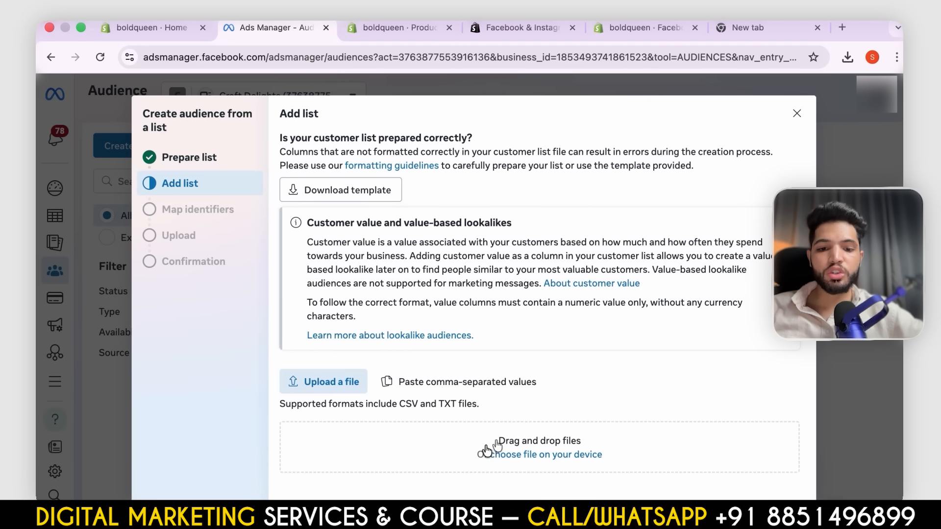
{"action": "left_click", "coordinate": [797, 113]}
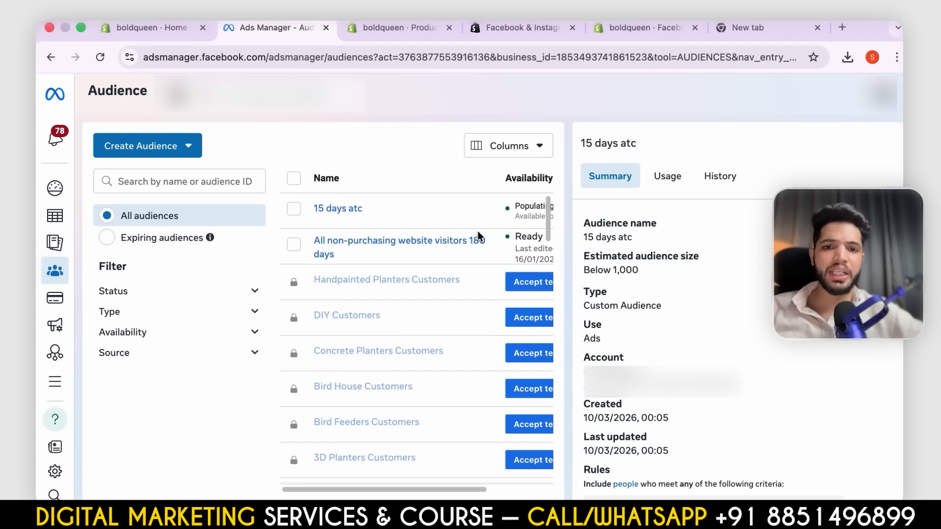
- Start a lookalike audience and choose the 15 days atc custom audience from the other sources as its source
{"action": "left_click", "coordinate": [180, 148]}
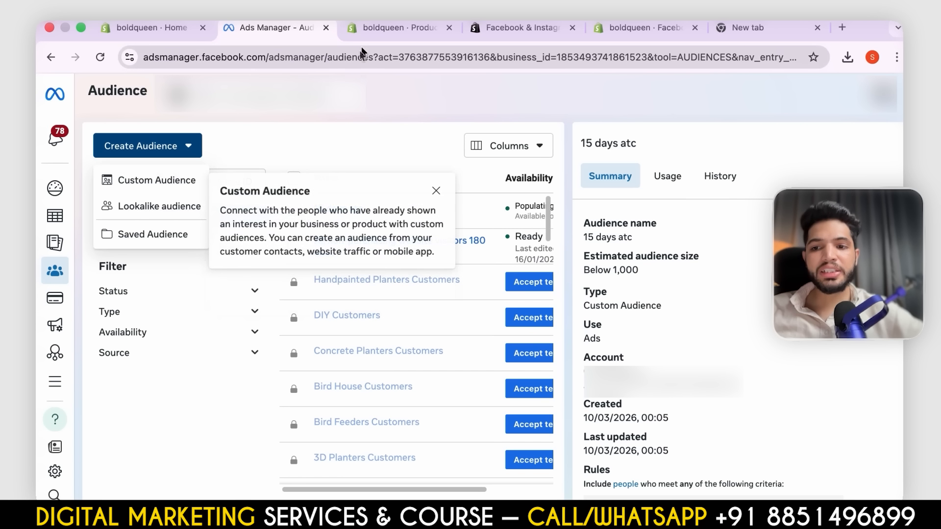
{"action": "left_click", "coordinate": [148, 208]}
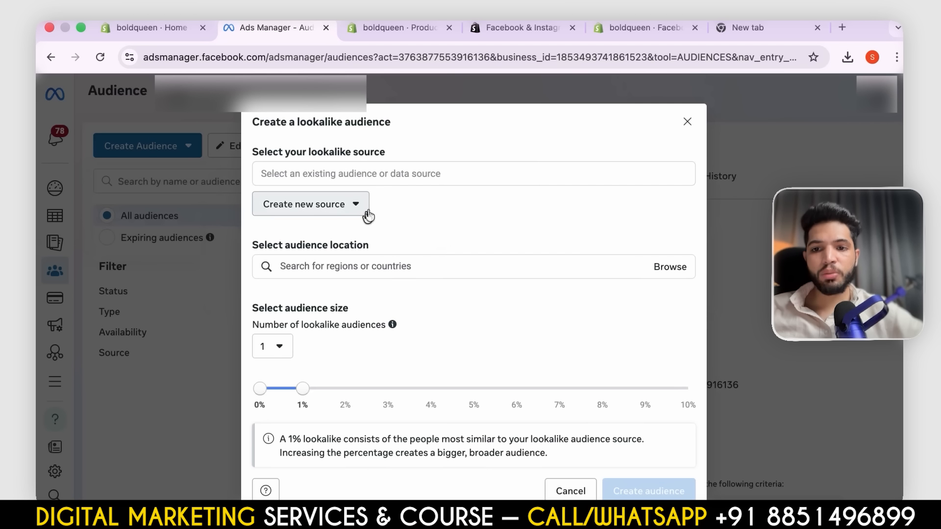
{"action": "left_click", "coordinate": [428, 166]}
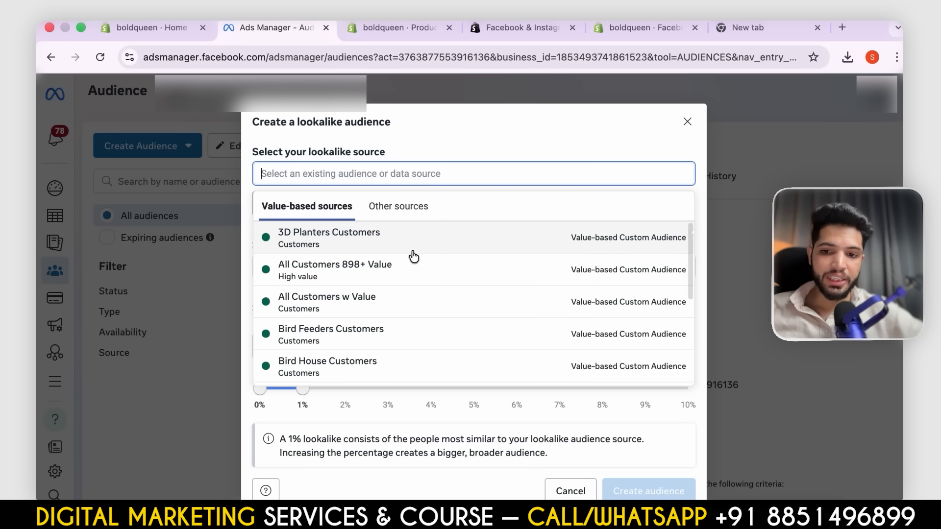
{"action": "left_click", "coordinate": [397, 206]}
{"action": "left_click", "coordinate": [300, 238]}
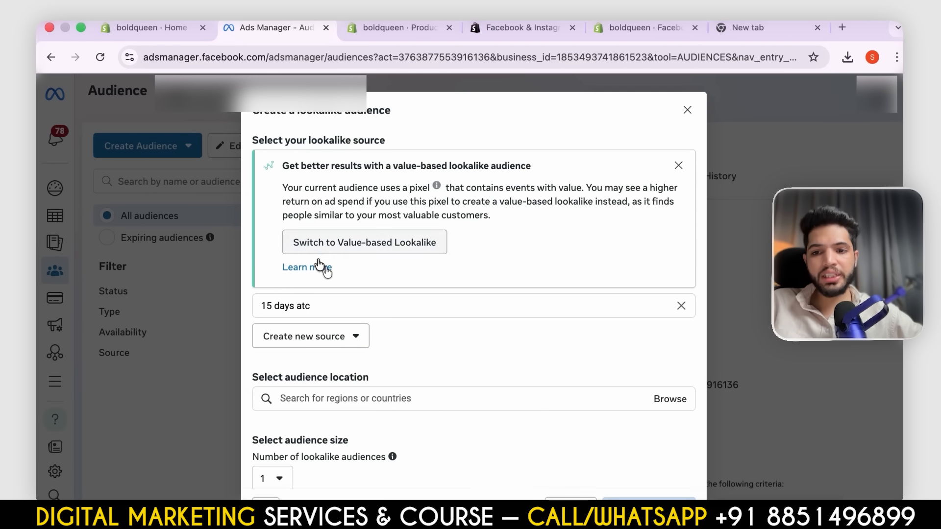
- Set the lookalike audience location to India
{"action": "scroll", "coordinate": [342, 319], "scroll_direction": "down", "scroll_amount": 1}
{"action": "left_click", "coordinate": [381, 304]}
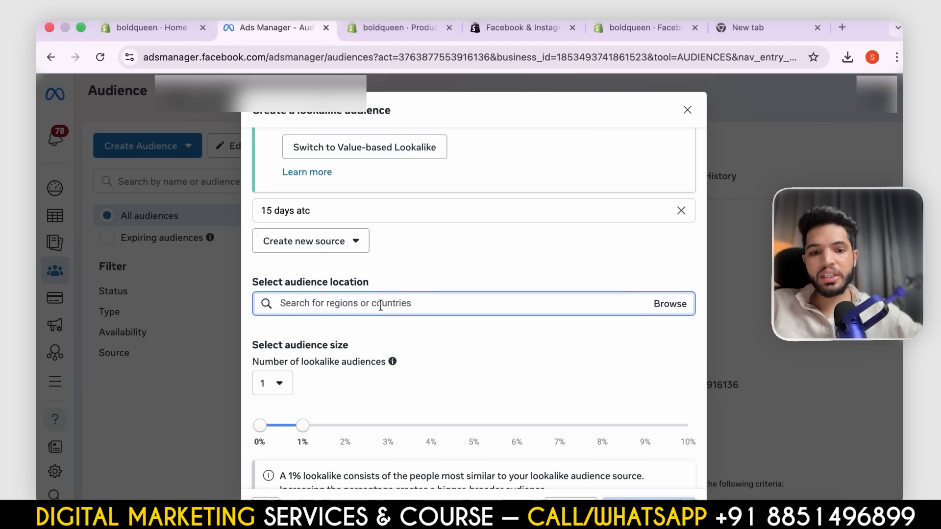
{"action": "type", "text": "india"}
{"action": "key", "text": "Return"}
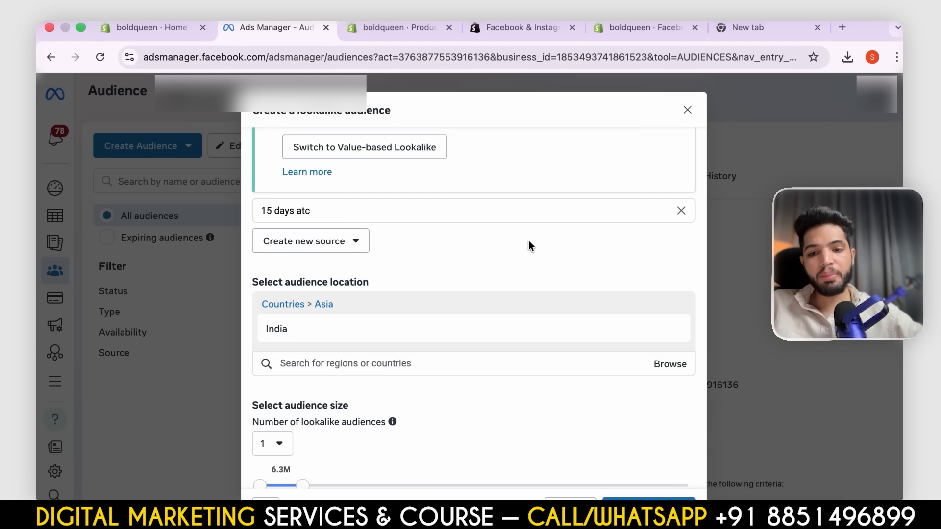
- Try a 2% lookalike audience size and return it to 1%
{"action": "scroll", "coordinate": [529, 241], "scroll_direction": "down", "scroll_amount": 2}
{"action": "scroll", "coordinate": [431, 307], "scroll_direction": "down", "scroll_amount": 2}
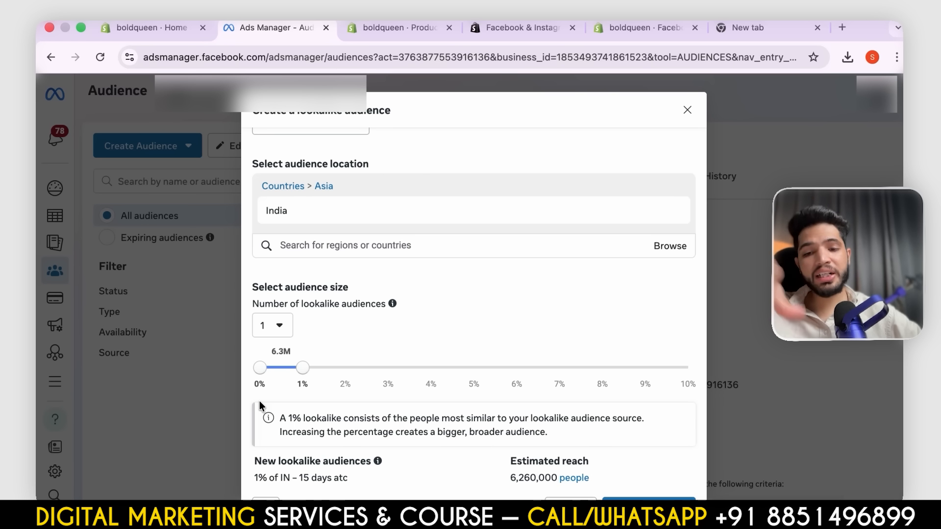
{"action": "left_click_drag", "start_coordinate": [301, 372], "coordinate": [297, 416]}
{"action": "left_click", "coordinate": [259, 373]}
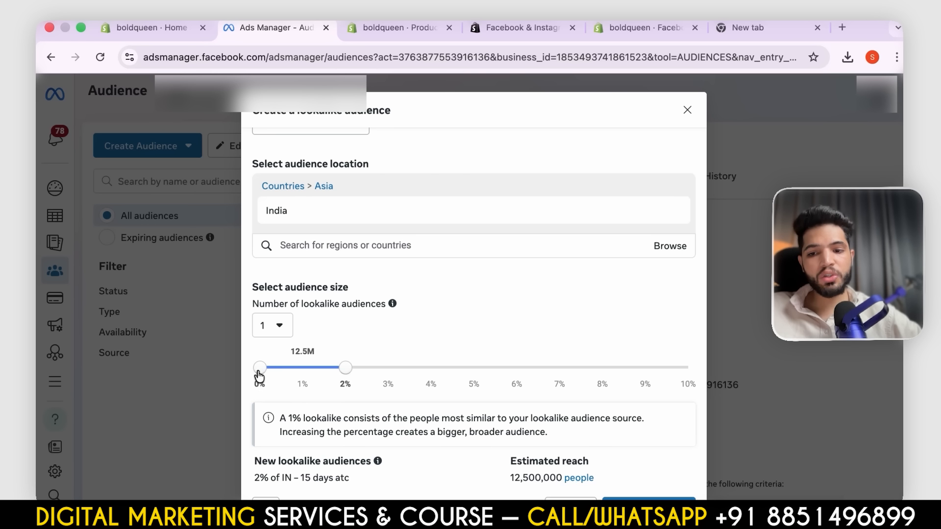
{"action": "mouse_move", "coordinate": [259, 376]}
{"action": "left_mouse_down"}
{"action": "mouse_move", "coordinate": [301, 377]}
{"action": "mouse_move", "coordinate": [251, 371]}
{"action": "left_mouse_up"}
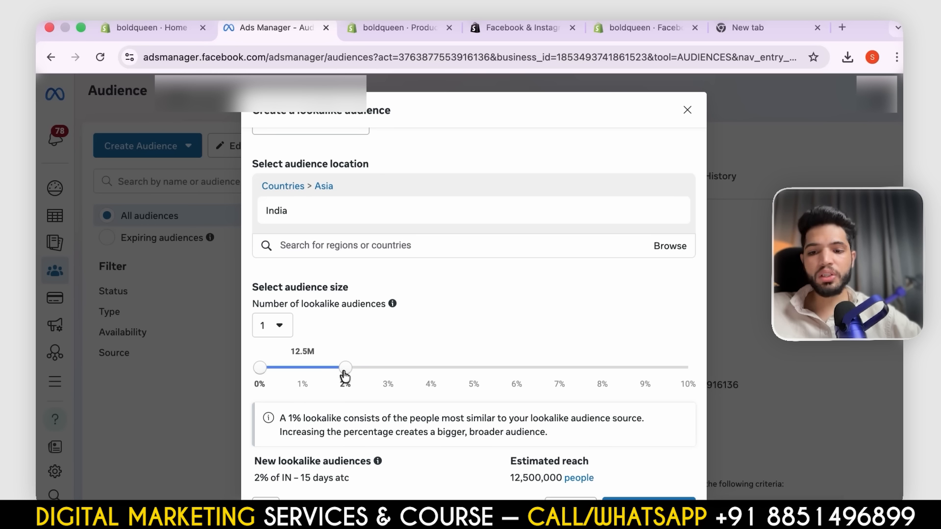
{"action": "left_click_drag", "start_coordinate": [342, 377], "coordinate": [294, 375]}
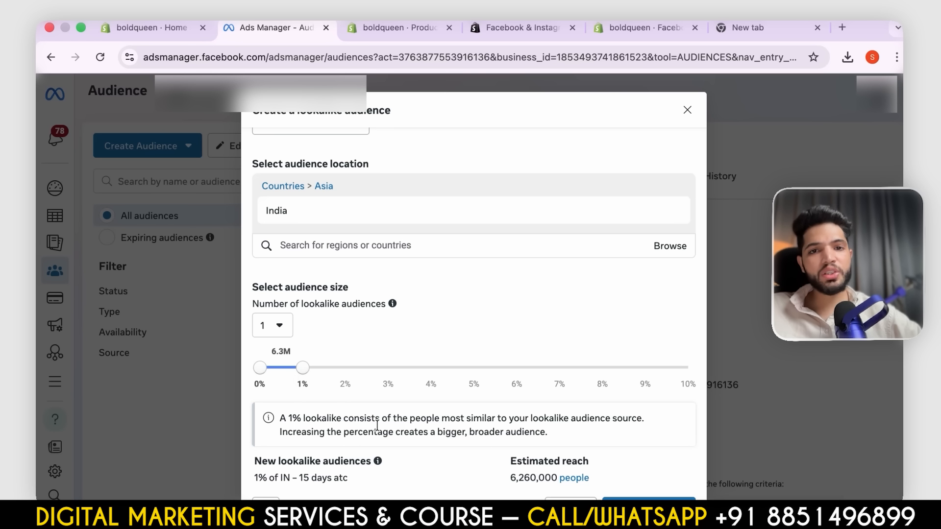
- Check the lookalike settings and create the 1% India audience based on 15 days atc
{"action": "scroll", "coordinate": [378, 426], "scroll_direction": "up", "scroll_amount": 1}
{"action": "scroll", "coordinate": [377, 426], "scroll_direction": "up", "scroll_amount": 3}
{"action": "scroll", "coordinate": [377, 425], "scroll_direction": "down", "scroll_amount": 3}
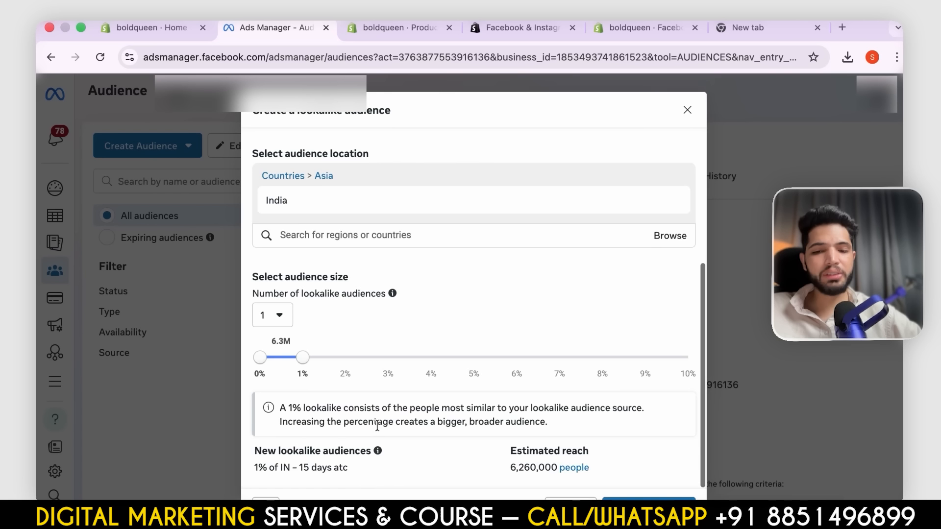
{"action": "scroll", "coordinate": [378, 425], "scroll_direction": "up", "scroll_amount": 5}
{"action": "left_click", "coordinate": [642, 509]}
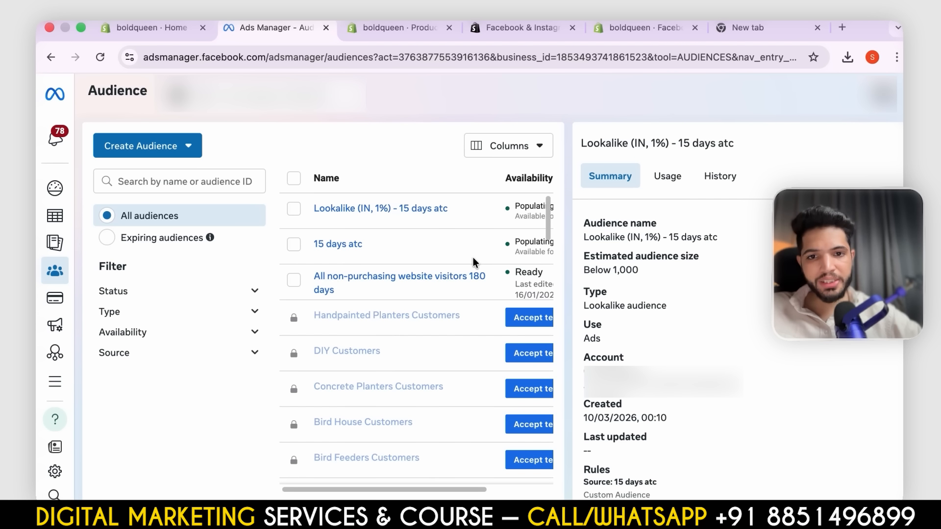
- Switch to the MOF BOF spreadsheet in Google Sheets and review its ad interaction, high-intent and other MOF audience segments
{"action": "key", "text": "ctrl+Up"}
{"action": "left_click", "coordinate": [475, 64]}
{"action": "scroll", "coordinate": [443, 390], "scroll_direction": "down", "scroll_amount": 1}
{"action": "scroll", "coordinate": [442, 389], "scroll_direction": "down", "scroll_amount": 15}
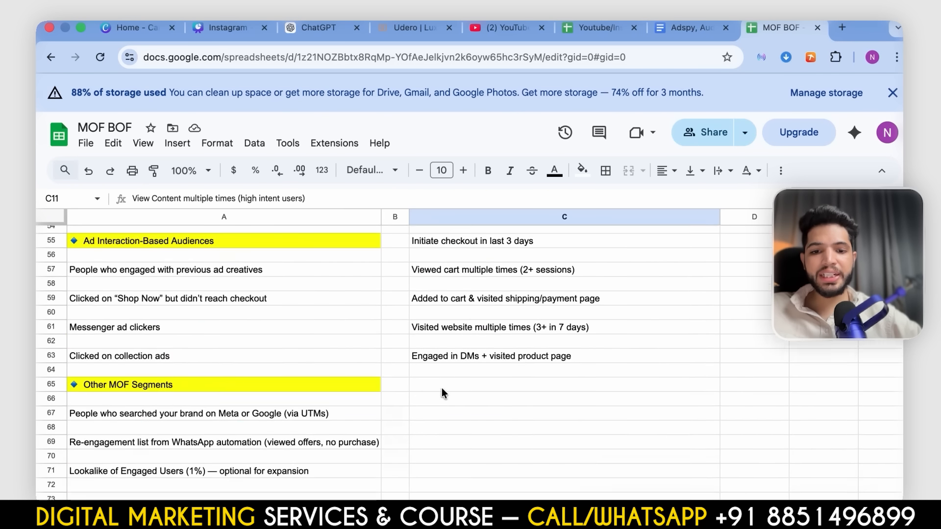
{"action": "scroll", "coordinate": [442, 390], "scroll_direction": "up", "scroll_amount": 20}
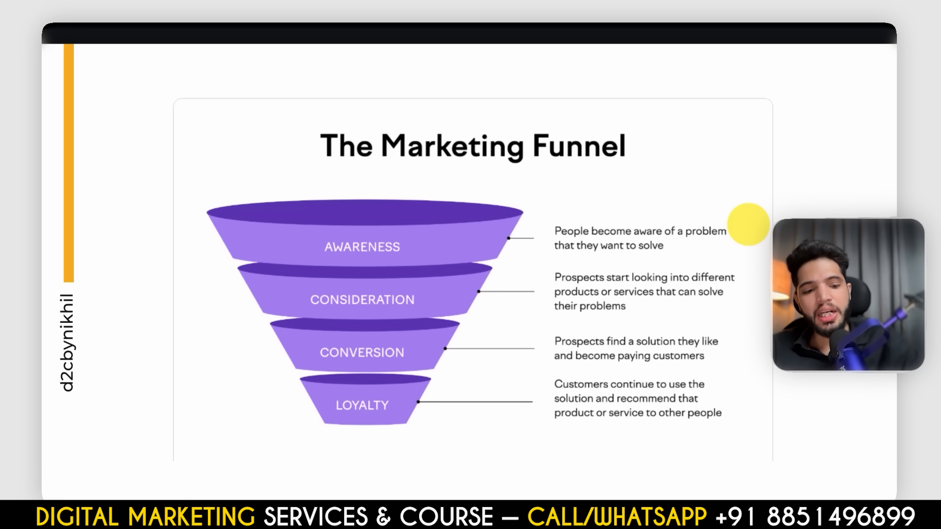
{"action": "key", "text": "Right"}
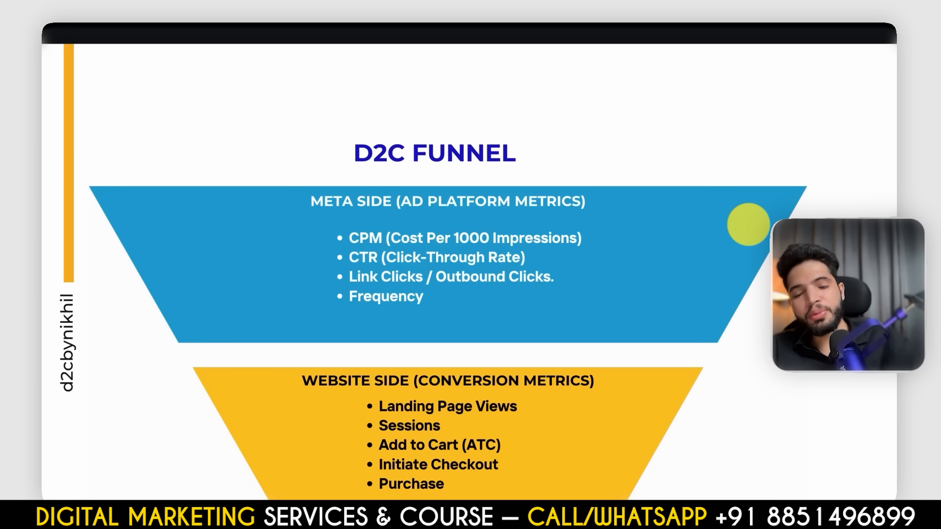
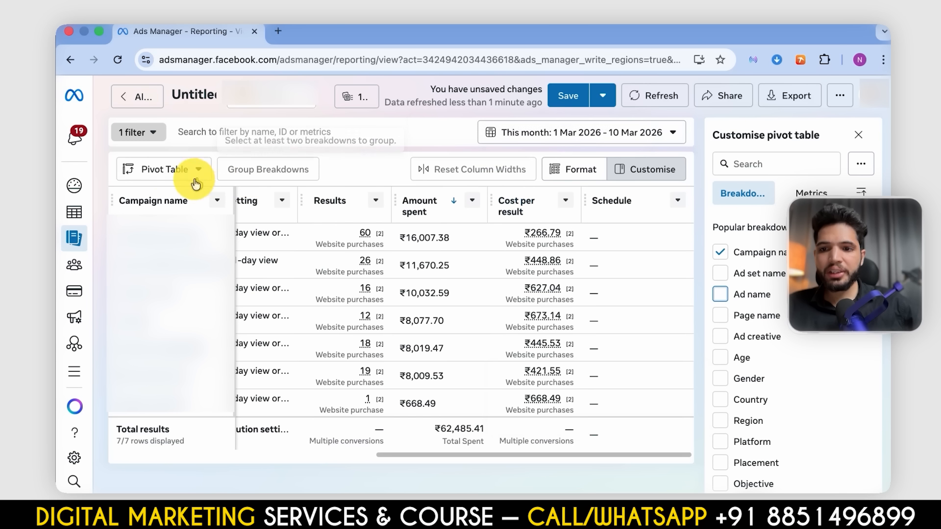
- Preview the report as a Trend chart and a Bar chart, and return it to the Pivot Table view
{"action": "left_click", "coordinate": [171, 171]}
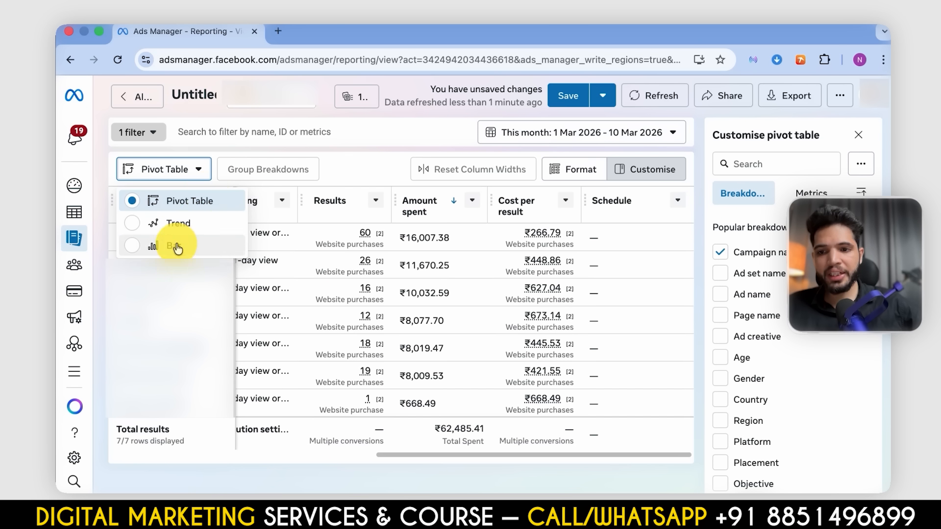
{"action": "left_click", "coordinate": [196, 223]}
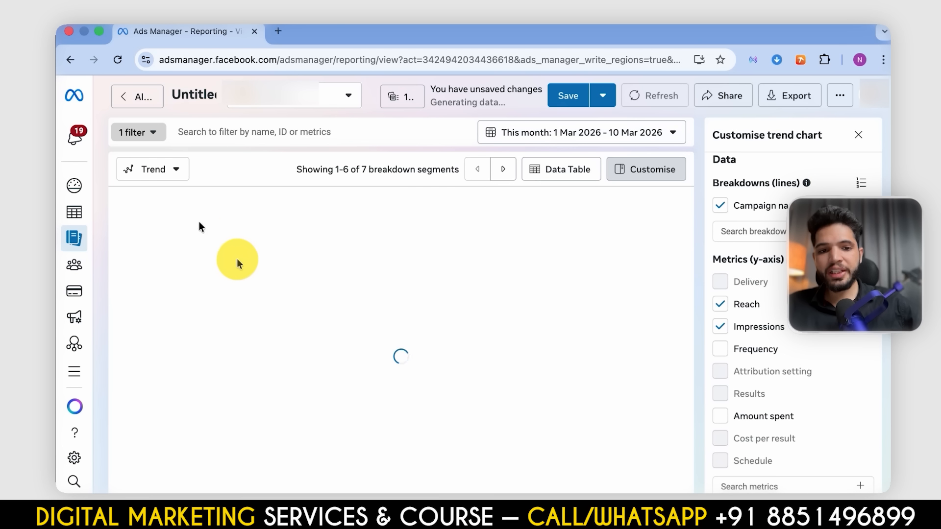
{"action": "left_click", "coordinate": [151, 169]}
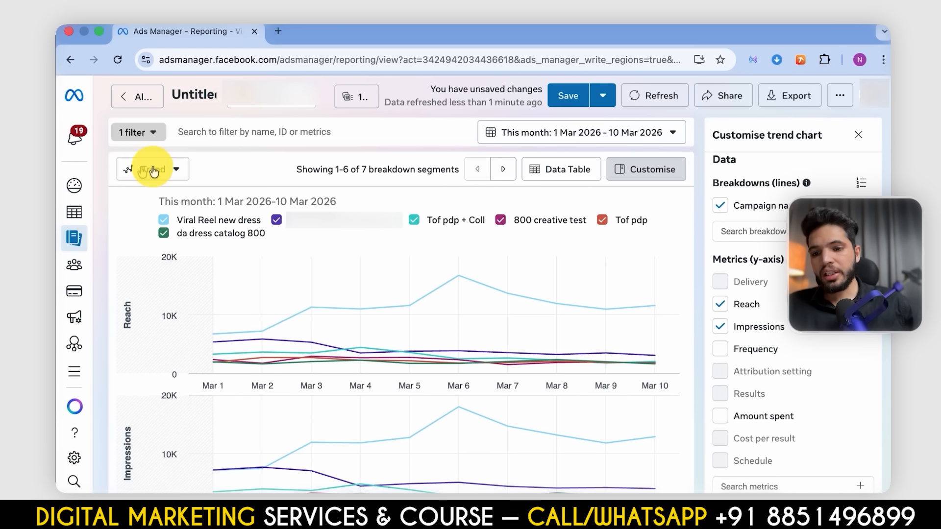
{"action": "left_click", "coordinate": [165, 246]}
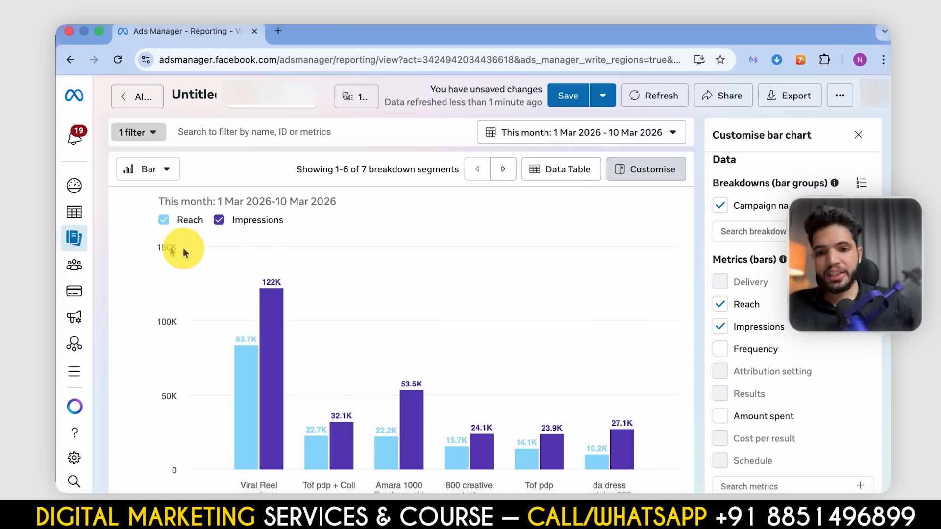
{"action": "left_click", "coordinate": [141, 169]}
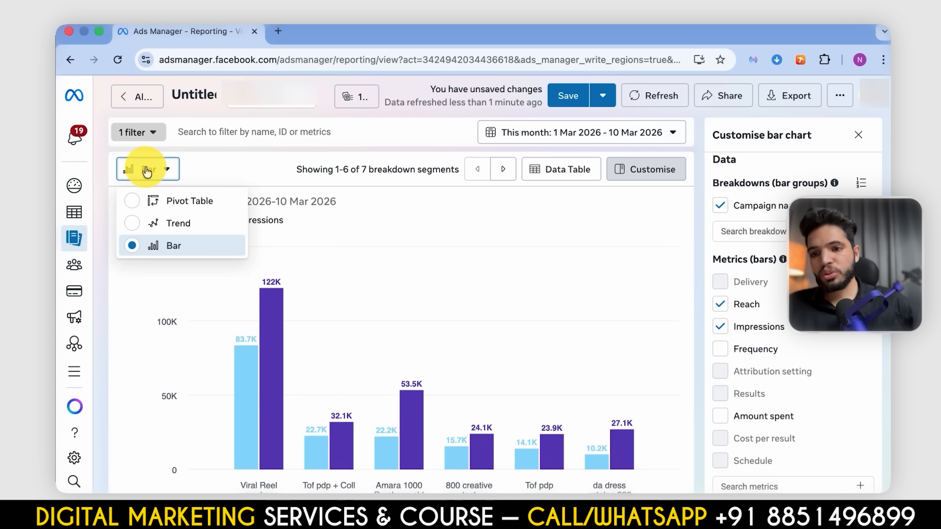
{"action": "left_click", "coordinate": [170, 205]}
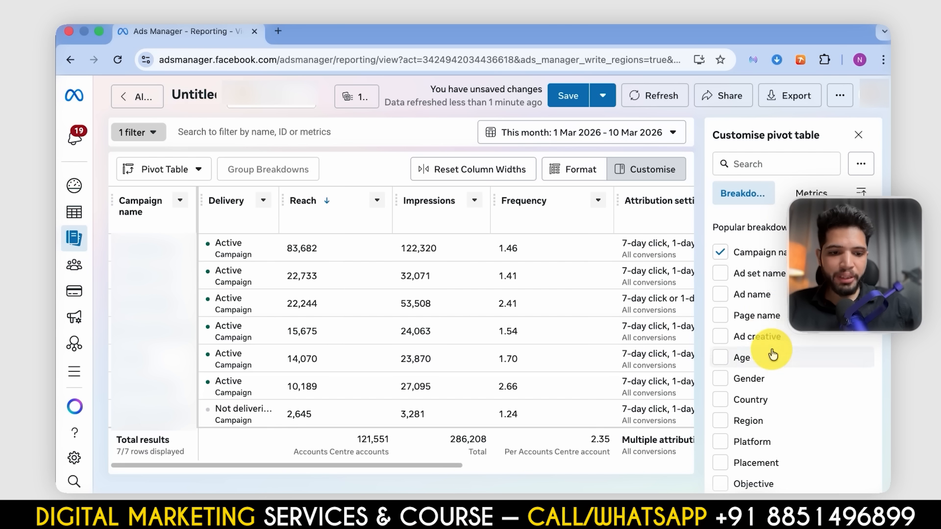
- Add the CPC (all), CTR (all) and CPM (cost per 1,000 impressions) metrics to the pivot table
{"action": "scroll", "coordinate": [773, 353], "scroll_direction": "down", "scroll_amount": 3}
{"action": "scroll", "coordinate": [774, 354], "scroll_direction": "up", "scroll_amount": 3}
{"action": "mouse_move", "coordinate": [774, 354]}
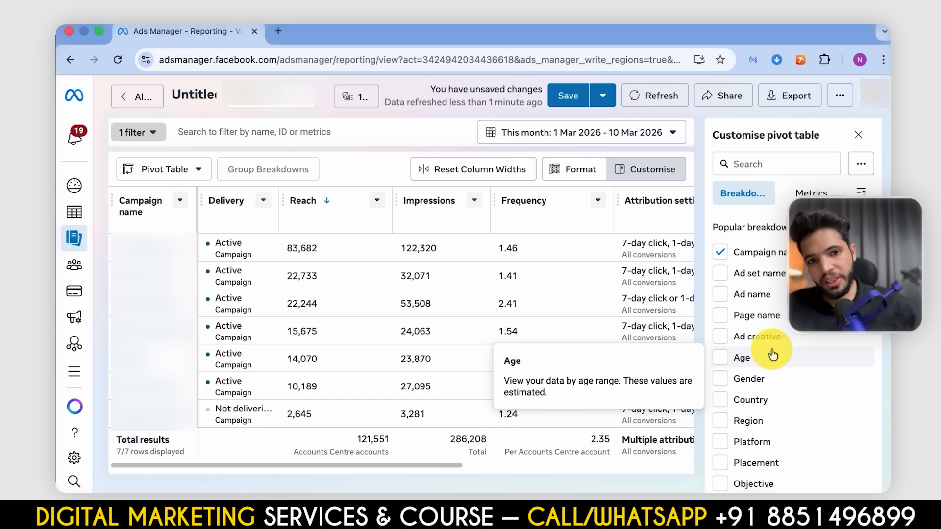
{"action": "scroll", "coordinate": [674, 218], "scroll_direction": "right", "scroll_amount": 5}
{"action": "scroll", "coordinate": [677, 220], "scroll_direction": "left", "scroll_amount": 5}
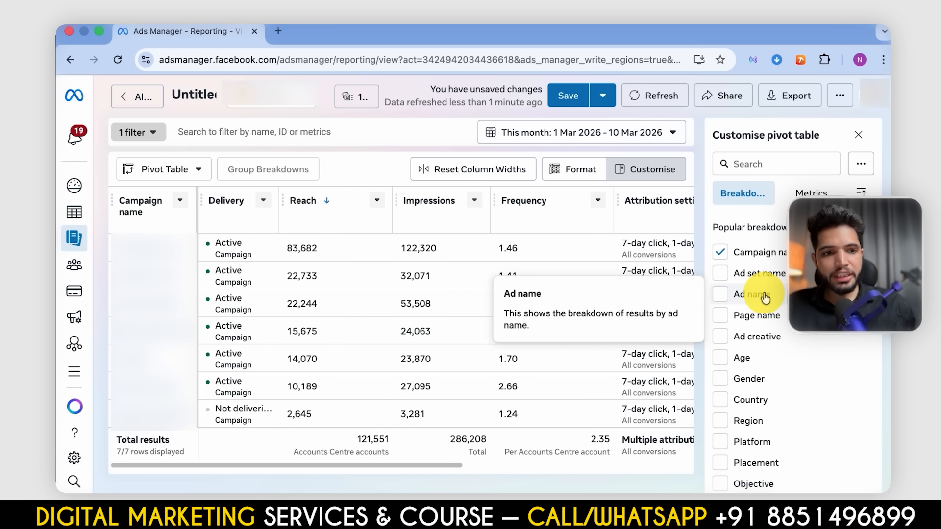
{"action": "left_click", "coordinate": [818, 193]}
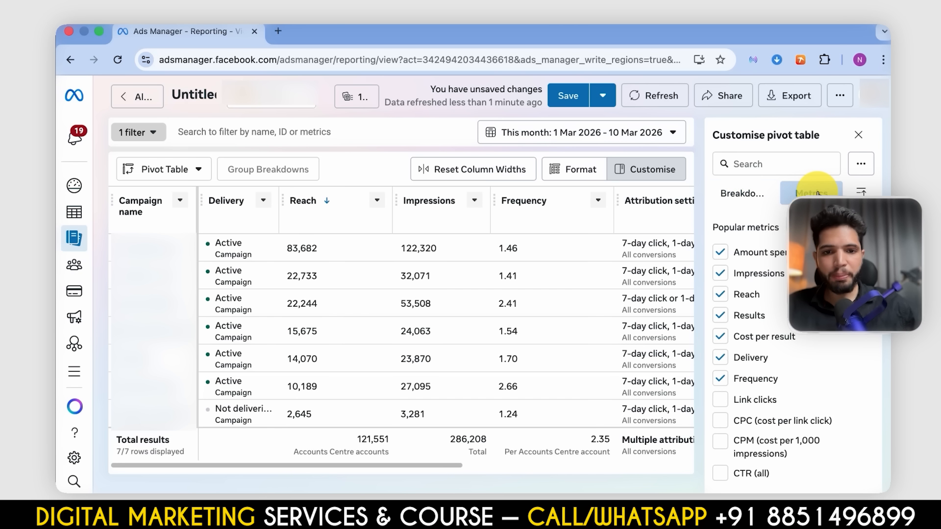
{"action": "scroll", "coordinate": [757, 309], "scroll_direction": "down", "scroll_amount": 5}
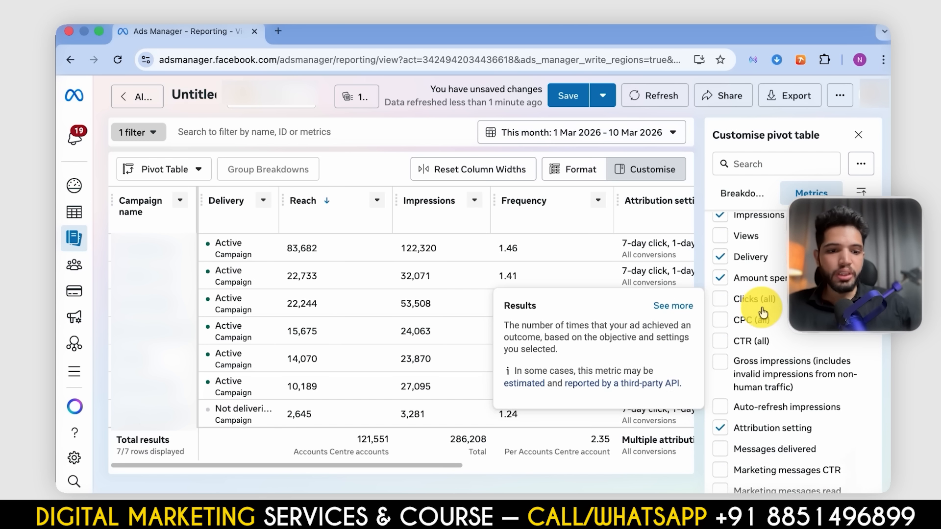
{"action": "left_click", "coordinate": [721, 325]}
{"action": "left_click", "coordinate": [722, 343]}
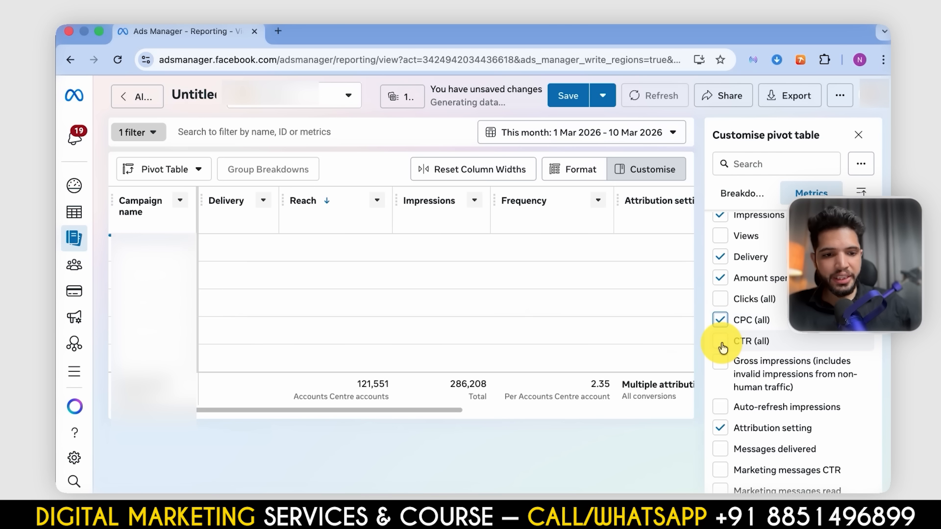
{"action": "scroll", "coordinate": [723, 345], "scroll_direction": "down", "scroll_amount": 3}
{"action": "scroll", "coordinate": [723, 348], "scroll_direction": "down", "scroll_amount": 5}
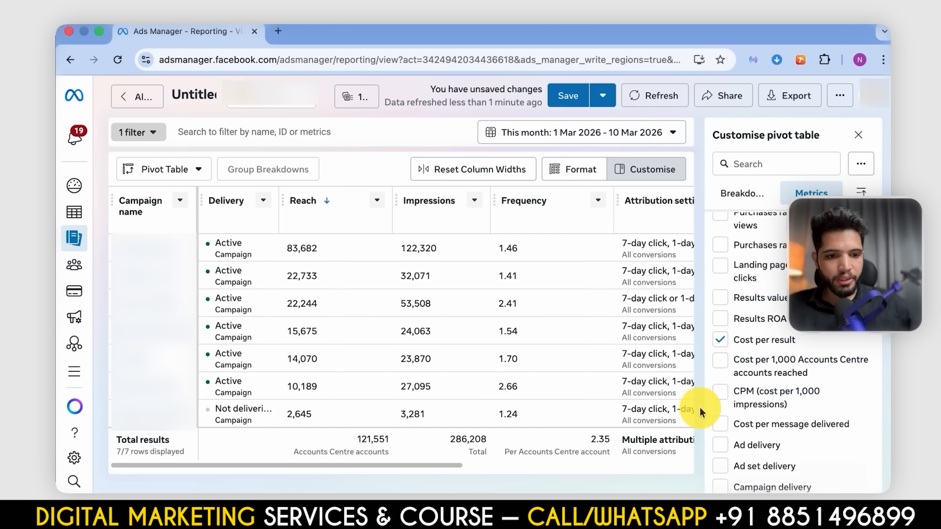
{"action": "left_click", "coordinate": [714, 398]}
- Find the landing page metrics and add Landing page views and Cost per landing page view to the pivot table
{"action": "scroll", "coordinate": [715, 398], "scroll_direction": "down", "scroll_amount": 10}
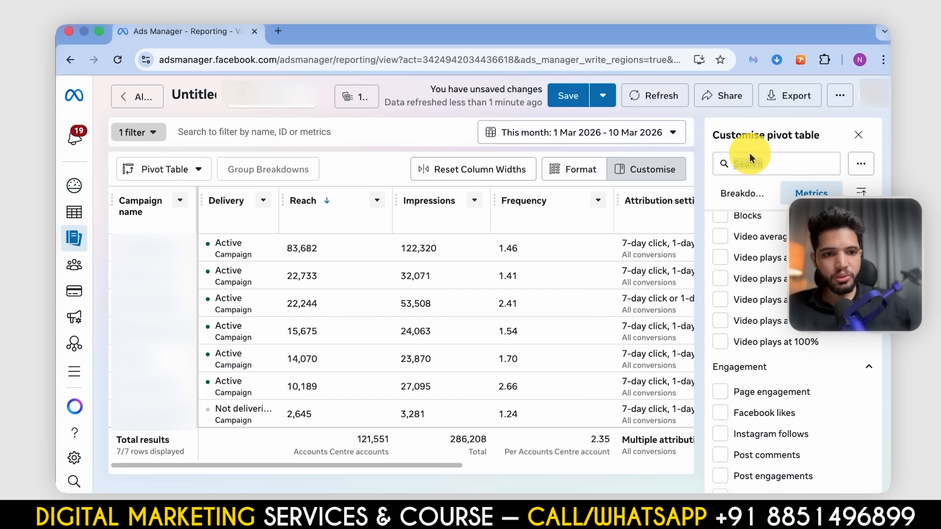
{"action": "left_click", "coordinate": [750, 157]}
{"action": "type", "text": "landing"}
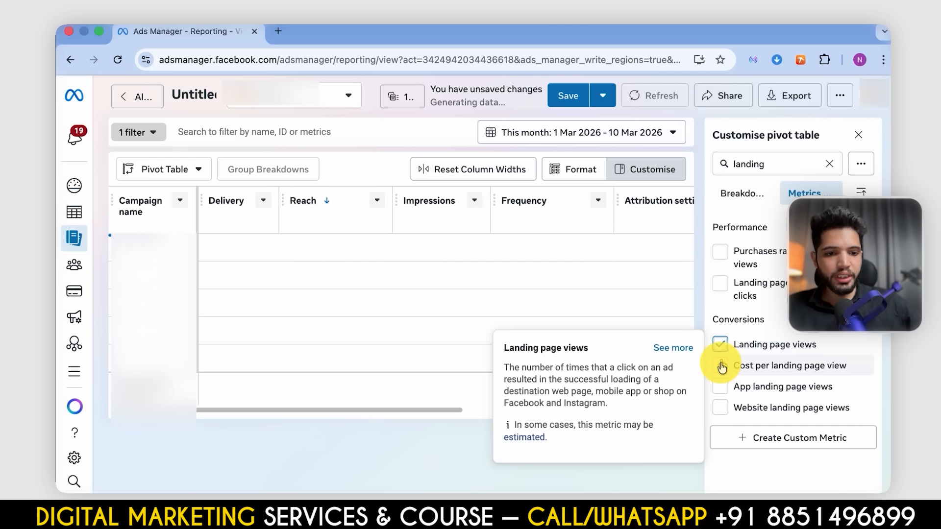
{"action": "left_click", "coordinate": [720, 344]}
{"action": "left_click", "coordinate": [720, 365]}
- Search the metrics for "add" and select Adds to cart and Adds of payment info
{"action": "left_click", "coordinate": [782, 163]}
{"action": "key", "text": "ctrl+a"}
{"action": "key", "text": "BackSpace"}
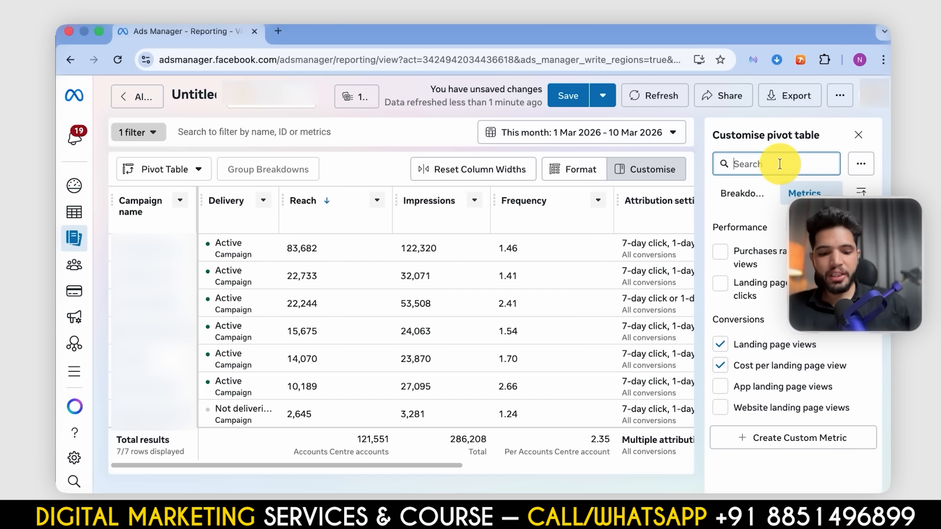
{"action": "type", "text": "add"}
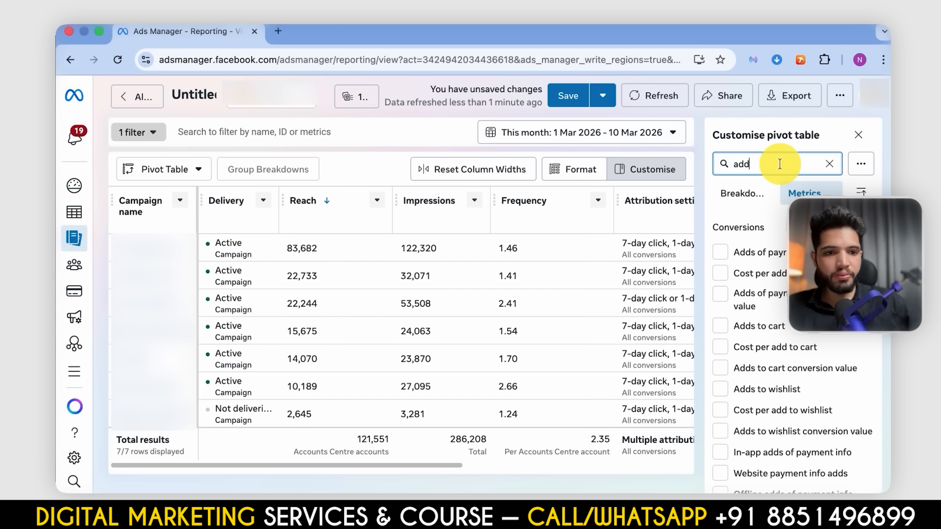
{"action": "left_click", "coordinate": [720, 326]}
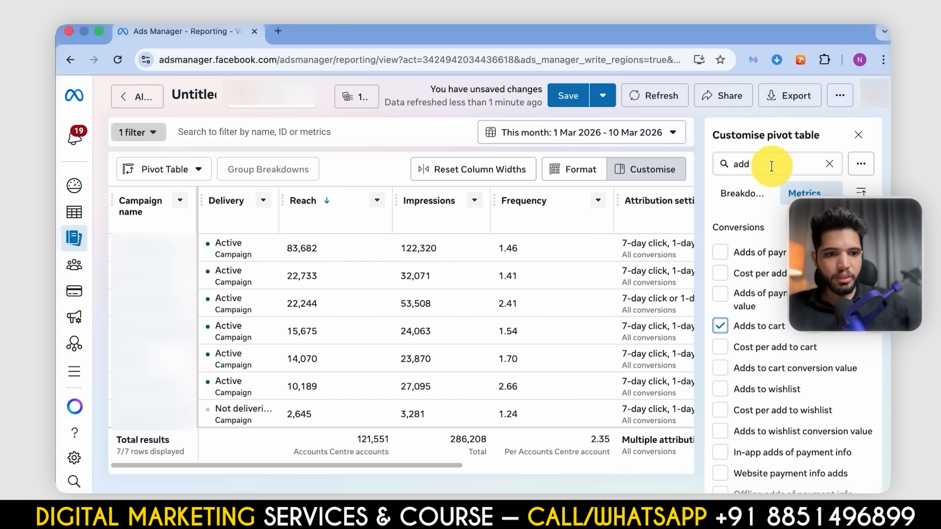
{"action": "left_click", "coordinate": [723, 262]}
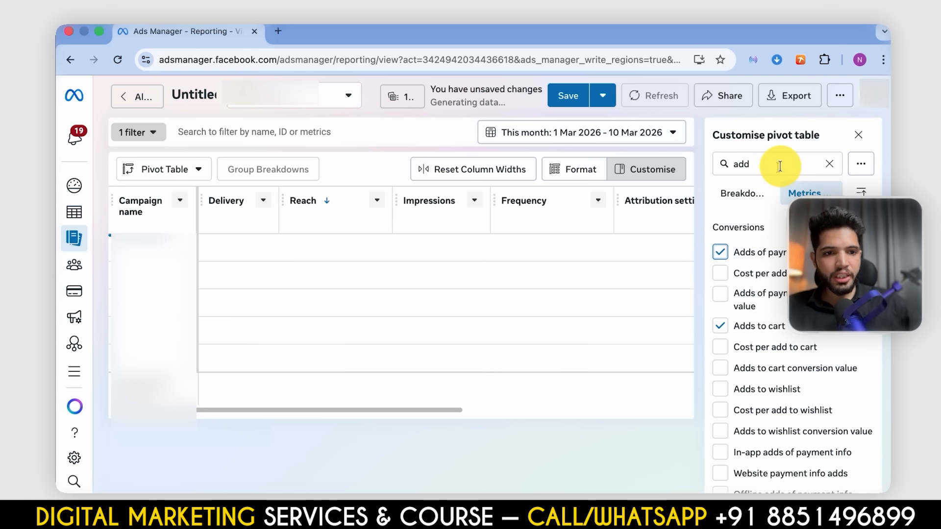
- Search the metrics for "check" and add Checkouts initiated to the pivot table
{"action": "left_click", "coordinate": [774, 165]}
{"action": "key", "text": "ctrl+a"}
{"action": "type", "text": "check"}
{"action": "left_click", "coordinate": [724, 304]}
- Search the metrics for "purchase" and add Purchase ROAS, Purchases, Cost per purchase and Purchases conversion value
{"action": "left_click", "coordinate": [788, 162]}
{"action": "key", "text": "ctrl+a"}
{"action": "key", "text": "BackSpace"}
{"action": "type", "text": "purchase"}
{"action": "left_click", "coordinate": [720, 388]}
{"action": "left_click", "coordinate": [723, 422]}
{"action": "left_click", "coordinate": [722, 444]}
{"action": "scroll", "coordinate": [724, 451], "scroll_direction": "down", "scroll_amount": 2}
{"action": "mouse_move", "coordinate": [724, 452]}
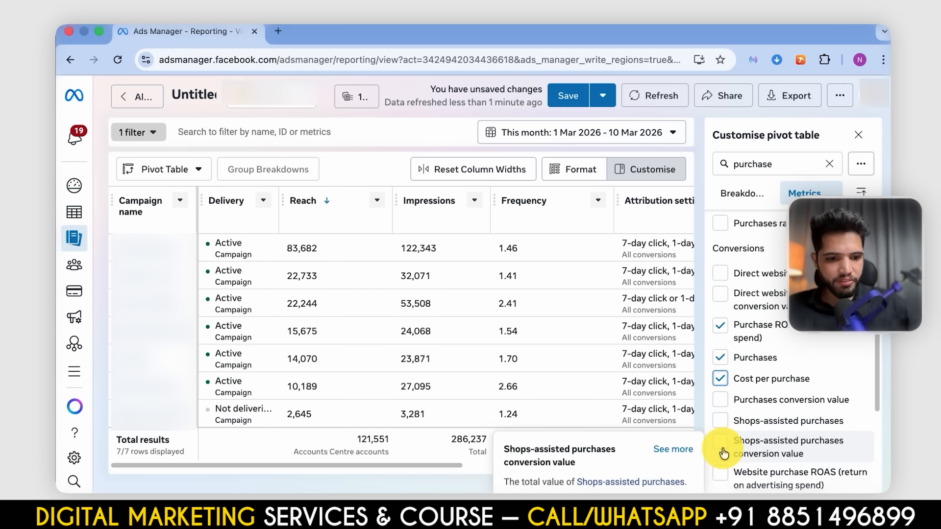
{"action": "scroll", "coordinate": [724, 451], "scroll_direction": "down", "scroll_amount": 1}
{"action": "left_click", "coordinate": [720, 391]}
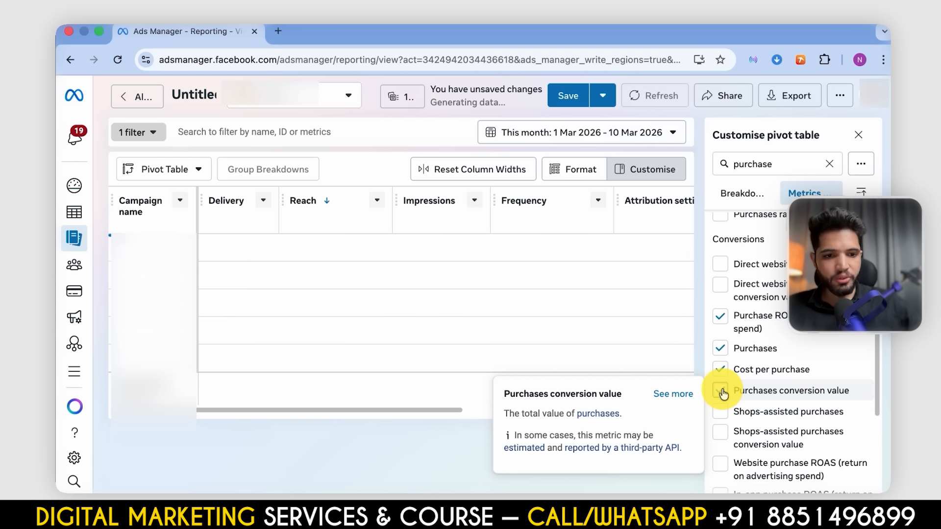
- Check that the Frequency metric is selected and close the pivot table customisation
{"action": "double_click", "coordinate": [781, 166]}
{"action": "key", "text": "BackSpace"}
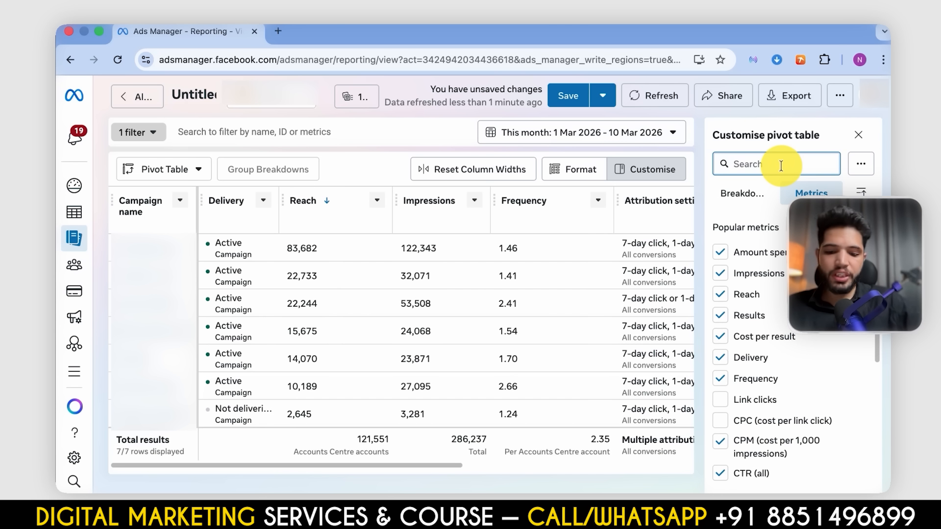
{"action": "type", "text": "freq"}
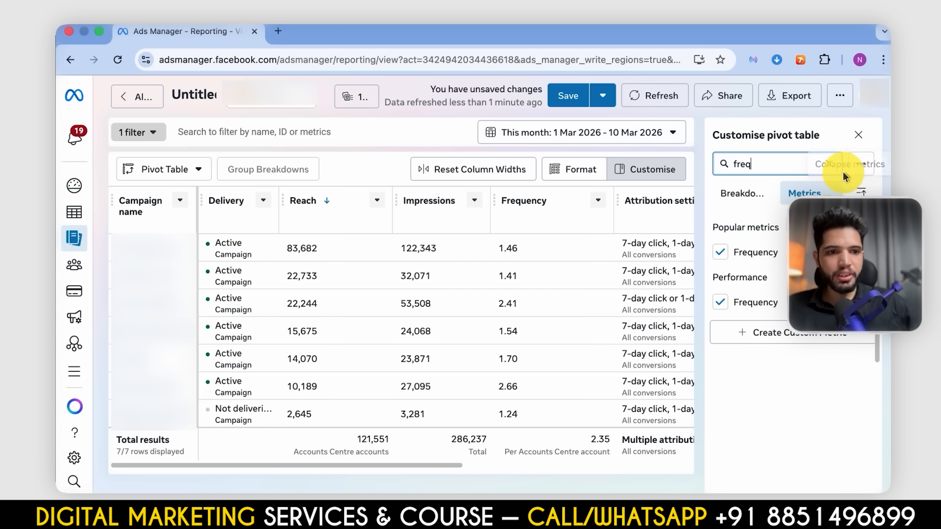
{"action": "left_click", "coordinate": [833, 170]}
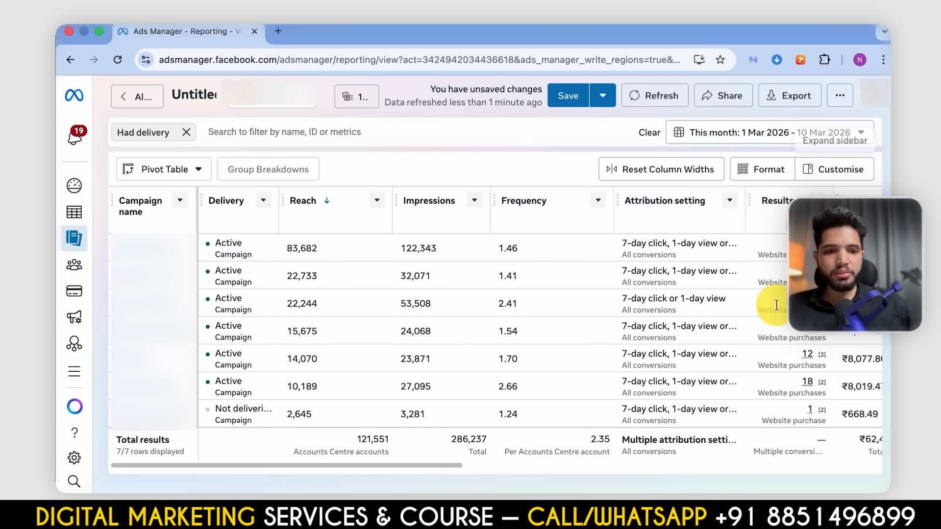
- Examine the total results for CPC, CTR, CPM and cost per landing page view in the pivot table
{"action": "scroll", "coordinate": [776, 304], "scroll_direction": "right", "scroll_amount": 10}
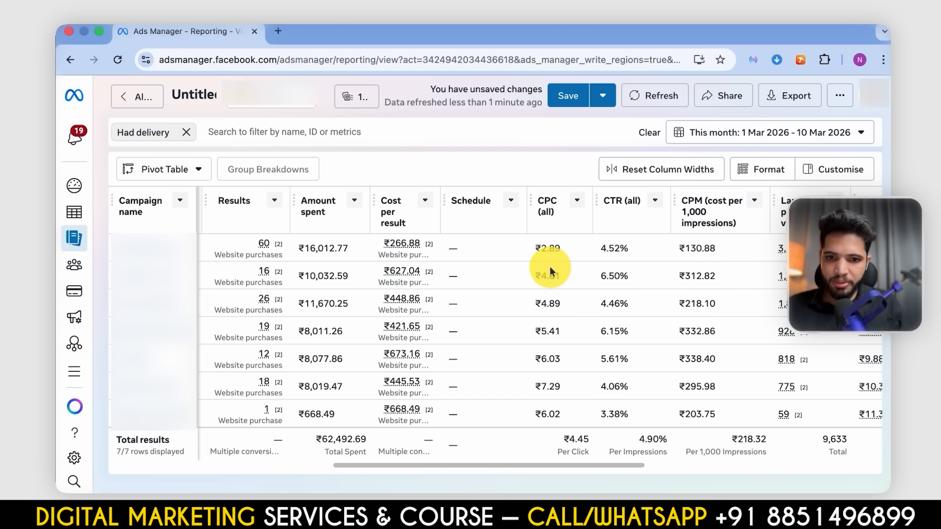
{"action": "scroll", "coordinate": [550, 269], "scroll_direction": "right", "scroll_amount": 5}
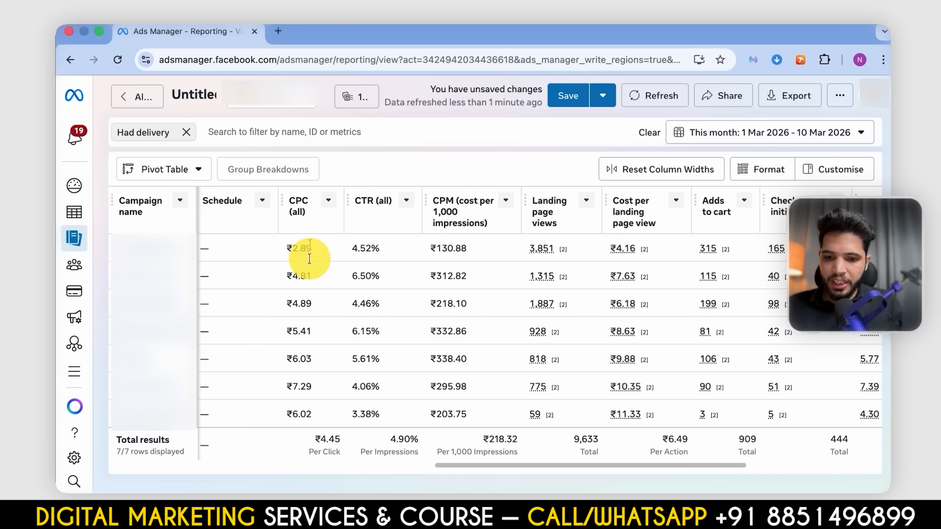
{"action": "left_click_drag", "start_coordinate": [315, 439], "coordinate": [353, 443]}
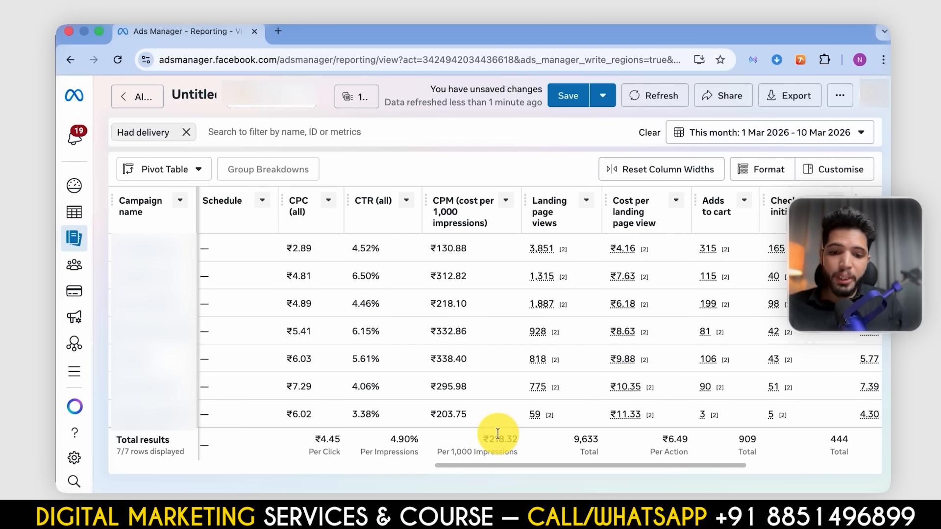
{"action": "scroll", "coordinate": [498, 435], "scroll_direction": "right", "scroll_amount": 5}
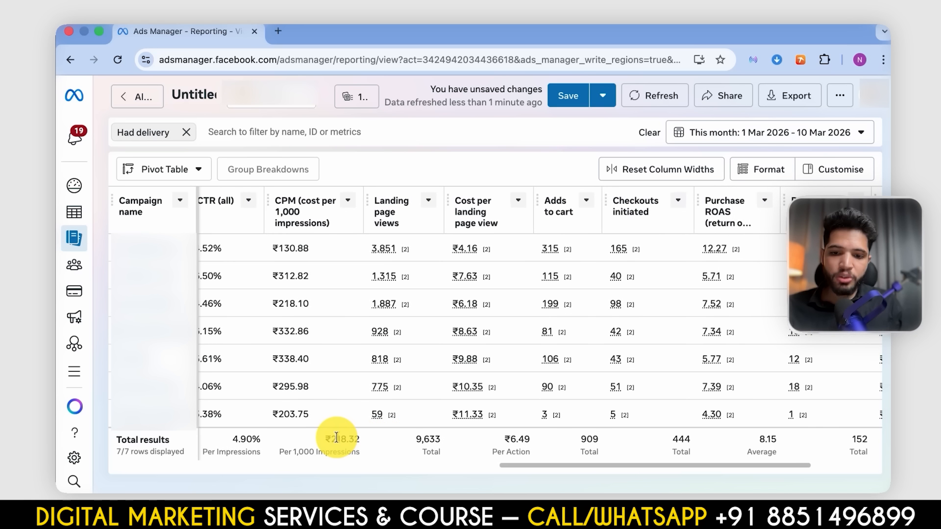
{"action": "double_click", "coordinate": [336, 437]}
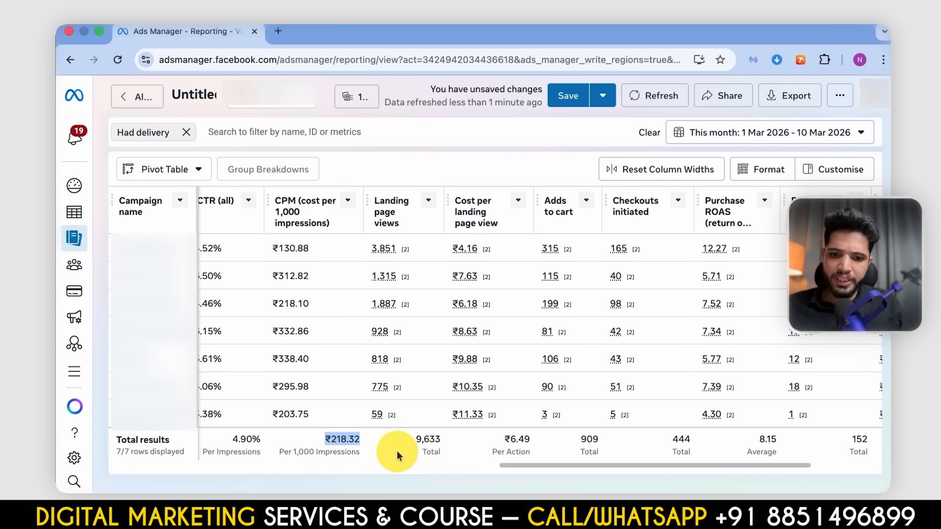
{"action": "scroll", "coordinate": [396, 451], "scroll_direction": "right", "scroll_amount": 3}
{"action": "scroll", "coordinate": [337, 437], "scroll_direction": "right", "scroll_amount": 3}
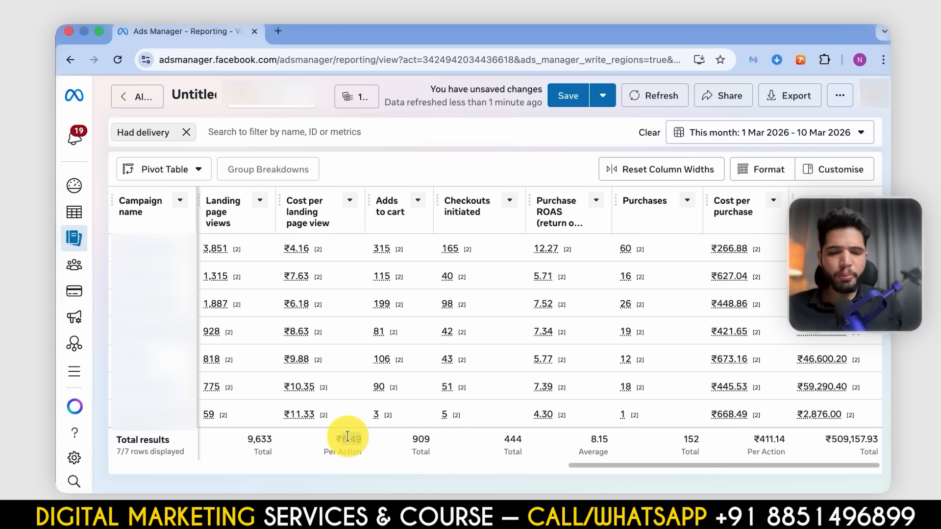
{"action": "double_click", "coordinate": [347, 436]}
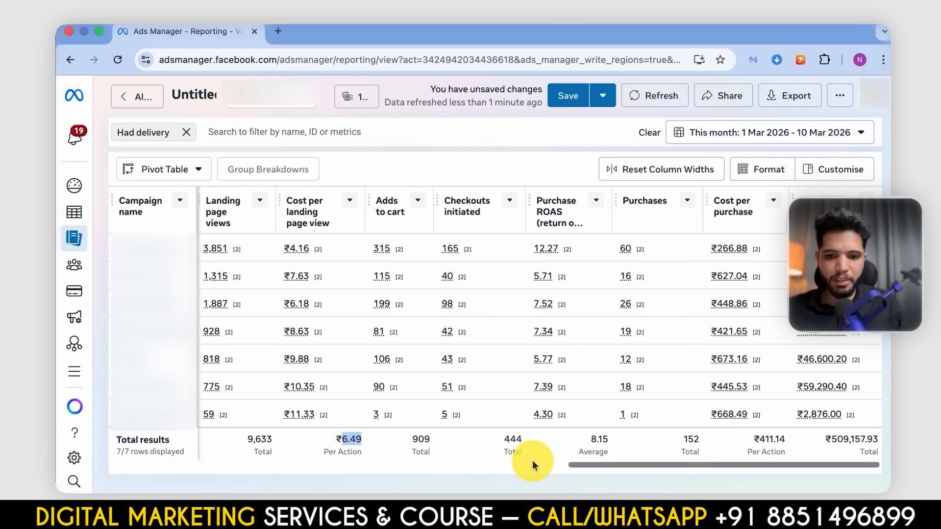
- Review the totals for landing page views, adds to cart, checkouts, purchase ROAS, purchases and purchase conversion value
{"action": "scroll", "coordinate": [410, 438], "scroll_direction": "left", "scroll_amount": 5}
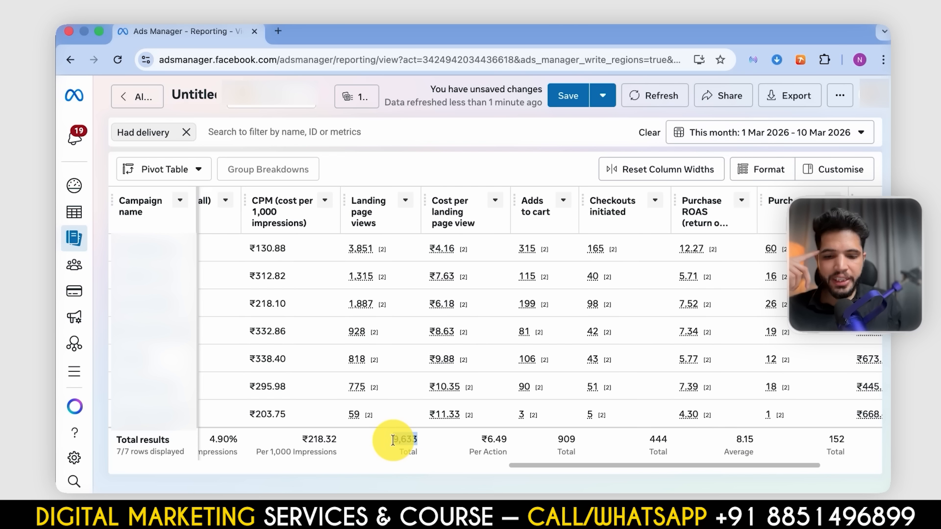
{"action": "double_click", "coordinate": [566, 438]}
{"action": "scroll", "coordinate": [563, 431], "scroll_direction": "right", "scroll_amount": 5}
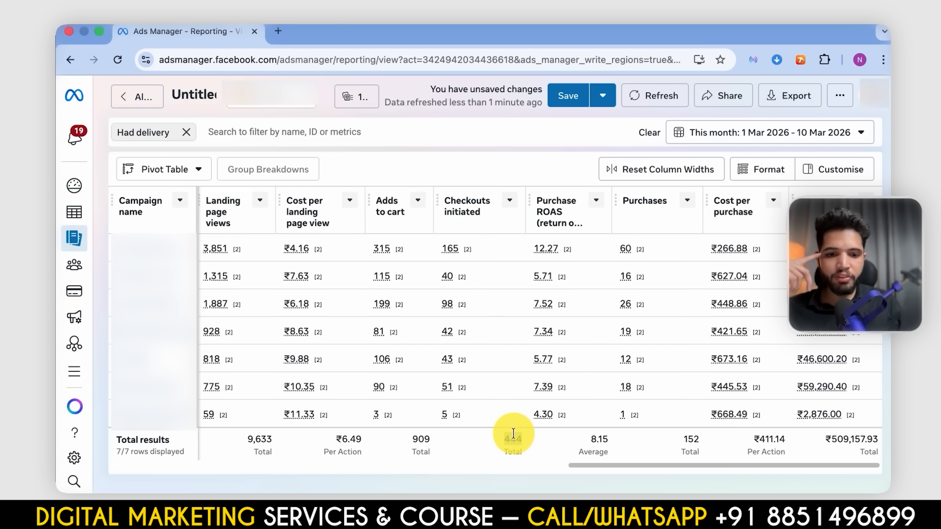
{"action": "double_click", "coordinate": [602, 440]}
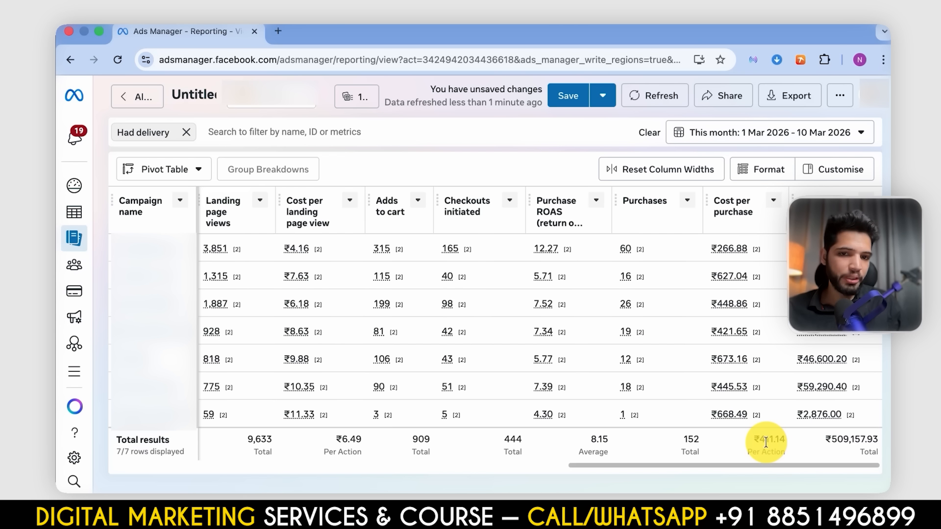
{"action": "double_click", "coordinate": [866, 448]}
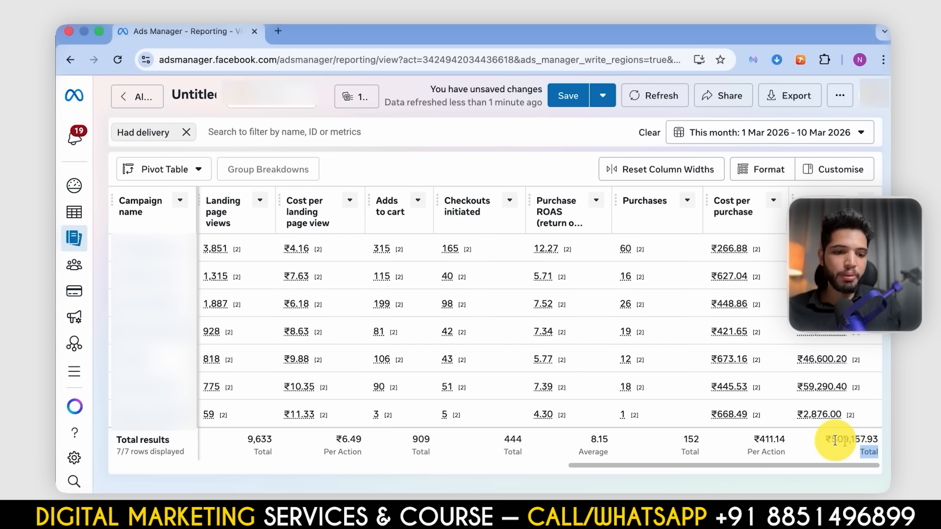
{"action": "scroll", "coordinate": [834, 440], "scroll_direction": "left", "scroll_amount": 15}
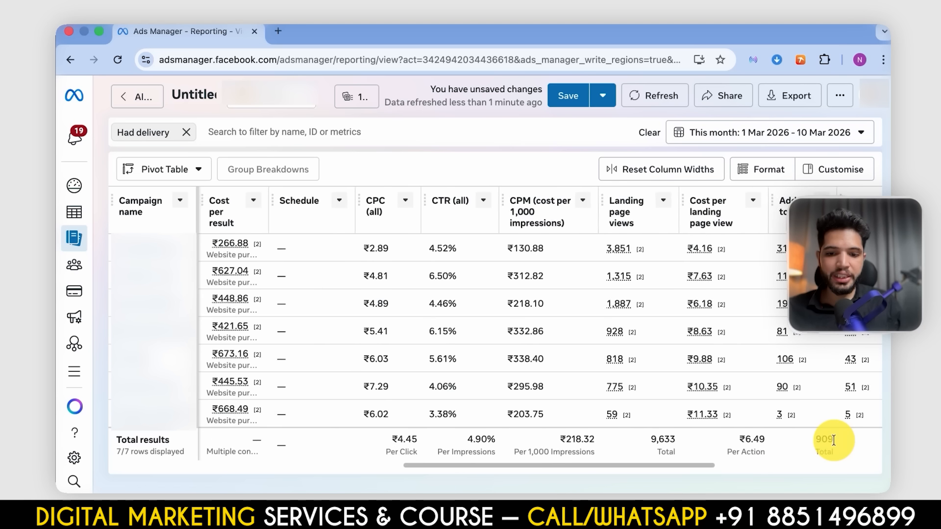
- Compare the total amount spent with the CPC, CTR and CPM totals in the pivot table
{"action": "scroll", "coordinate": [672, 398], "scroll_direction": "left", "scroll_amount": 5}
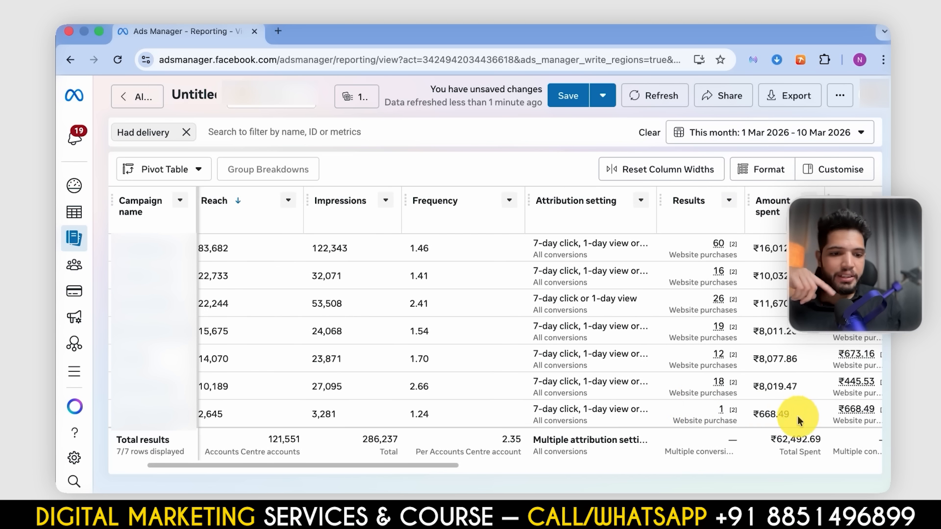
{"action": "scroll", "coordinate": [822, 404], "scroll_direction": "right", "scroll_amount": 20}
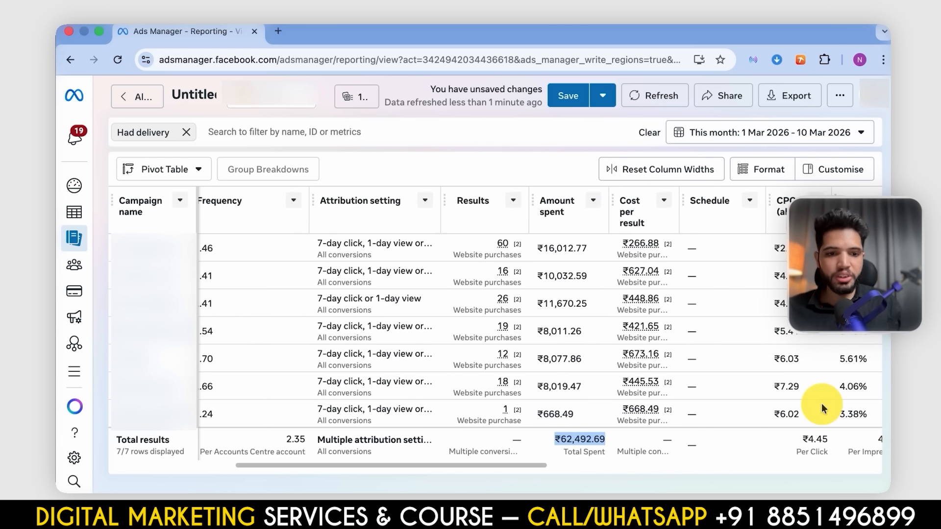
{"action": "scroll", "coordinate": [821, 404], "scroll_direction": "left", "scroll_amount": 15}
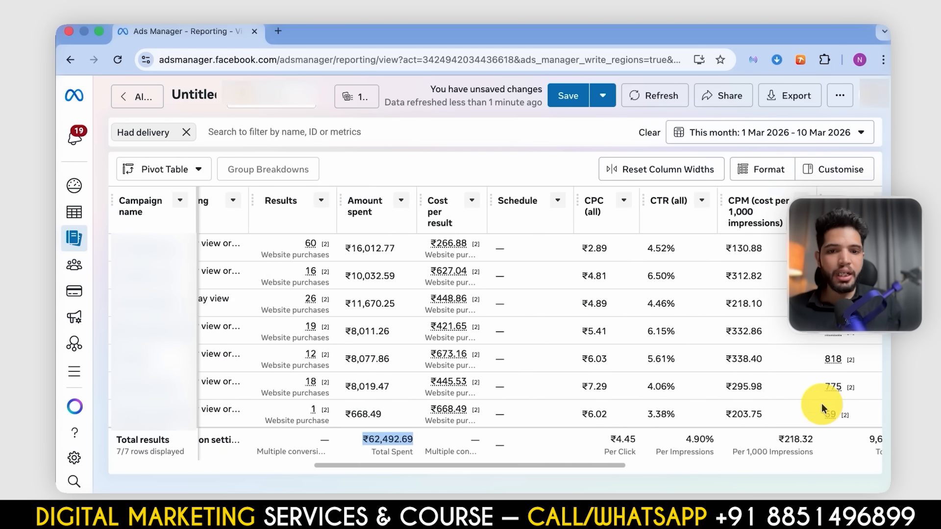
{"action": "scroll", "coordinate": [821, 404], "scroll_direction": "right", "scroll_amount": 15}
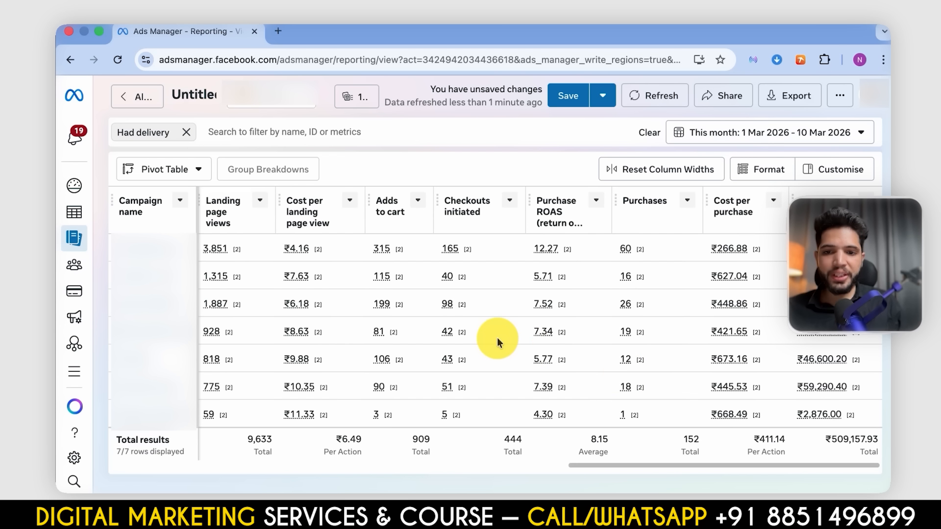
- Examine the funnel totals from landing page views and cost per landing page view through adds to cart, checkouts initiated and purchases
{"action": "scroll", "coordinate": [497, 337], "scroll_direction": "left", "scroll_amount": 10}
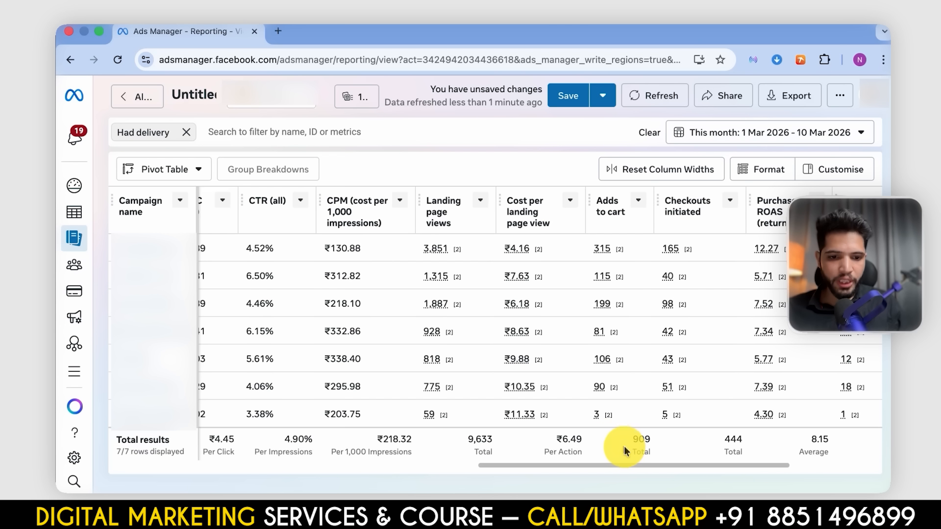
{"action": "scroll", "coordinate": [639, 445], "scroll_direction": "right", "scroll_amount": 5}
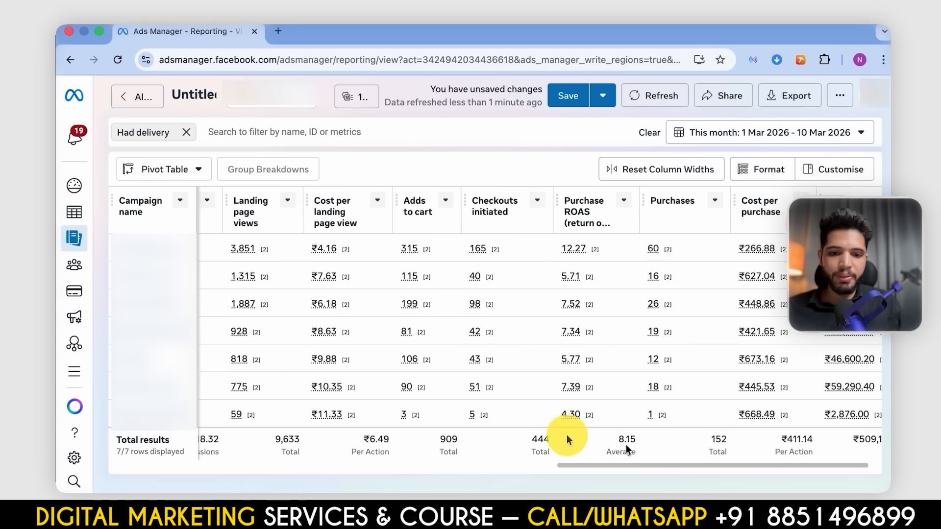
{"action": "mouse_move", "coordinate": [483, 416]}
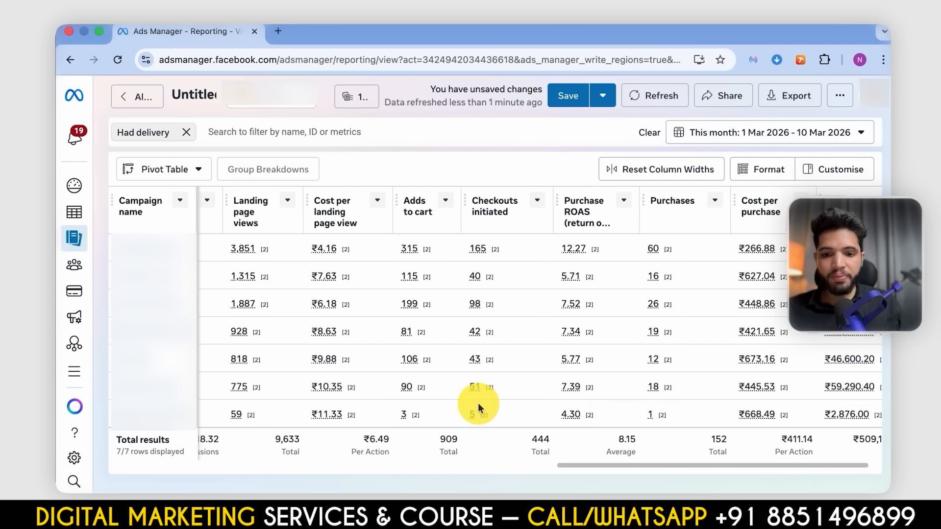
{"action": "scroll", "coordinate": [478, 403], "scroll_direction": "left", "scroll_amount": 6}
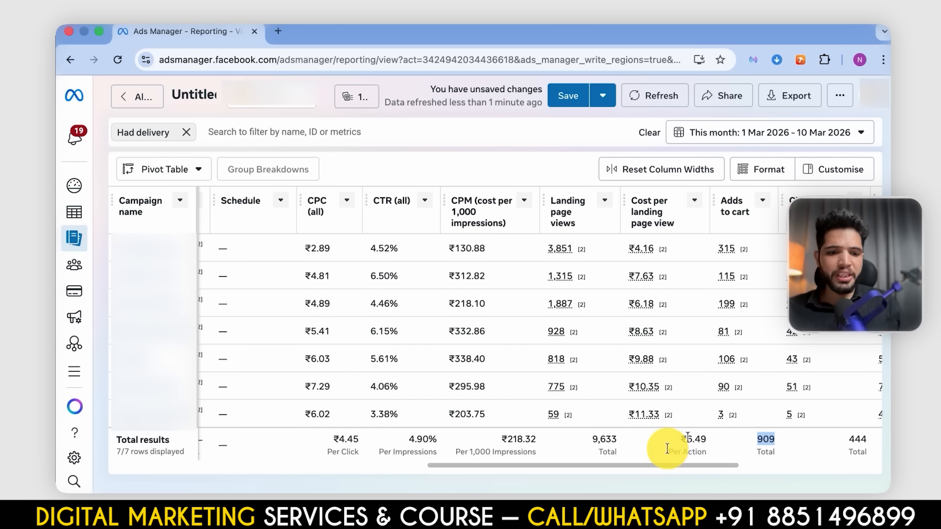
{"action": "double_click", "coordinate": [763, 439]}
{"action": "scroll", "coordinate": [603, 444], "scroll_direction": "left", "scroll_amount": 15}
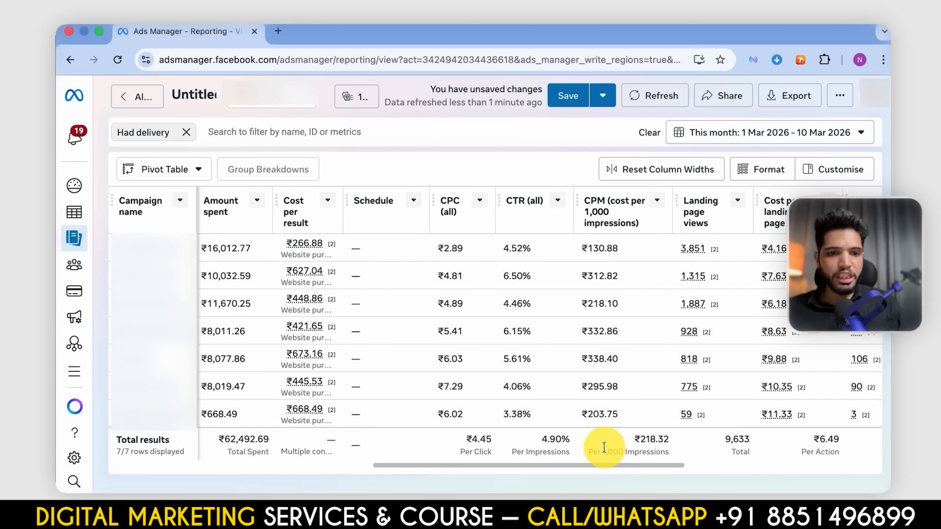
{"action": "scroll", "coordinate": [708, 401], "scroll_direction": "right", "scroll_amount": 15}
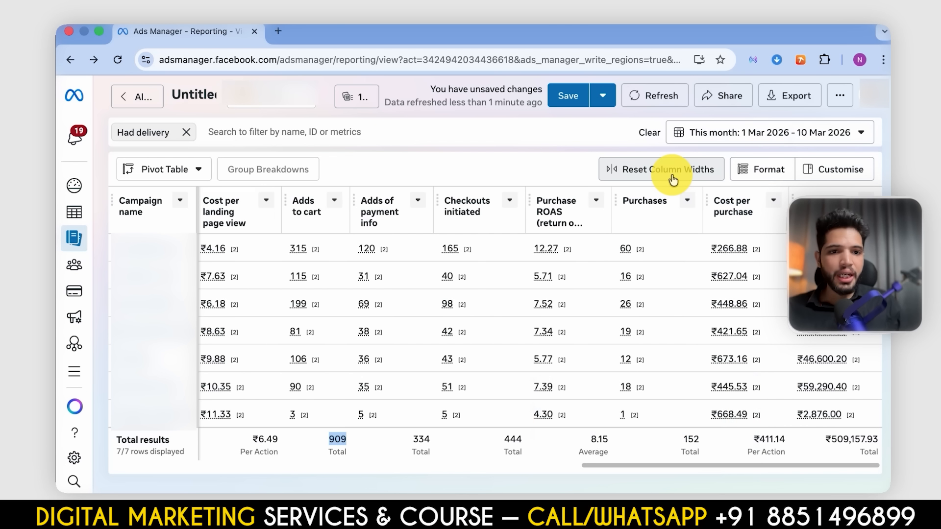
- Open the pivot table's breakdown customisation and add the Ad set name and Ad name breakdowns
{"action": "left_click", "coordinate": [835, 169]}
{"action": "left_click", "coordinate": [741, 193]}
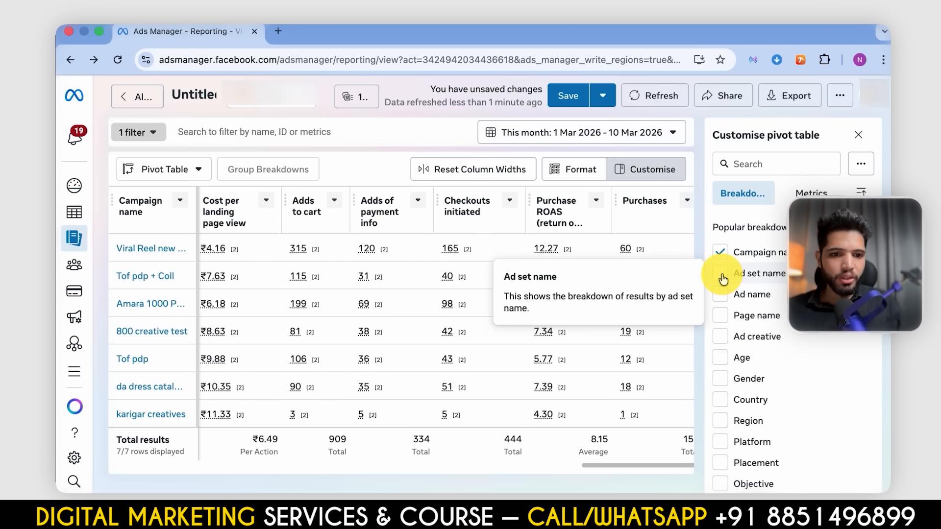
{"action": "left_click", "coordinate": [720, 273]}
{"action": "left_click", "coordinate": [720, 295]}
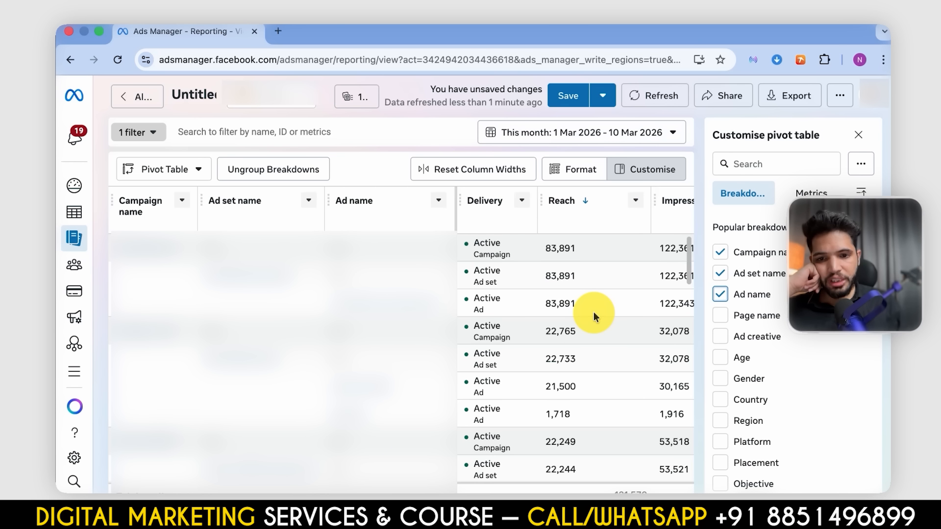
- Review the ad-level rows for reach, results, landing page views, checkouts initiated, purchase ROAS and purchases
{"action": "scroll", "coordinate": [594, 313], "scroll_direction": "down", "scroll_amount": 1}
{"action": "scroll", "coordinate": [593, 313], "scroll_direction": "up", "scroll_amount": 1}
{"action": "scroll", "coordinate": [593, 313], "scroll_direction": "right", "scroll_amount": 1}
{"action": "scroll", "coordinate": [593, 311], "scroll_direction": "right", "scroll_amount": 2}
{"action": "scroll", "coordinate": [593, 314], "scroll_direction": "down", "scroll_amount": 5}
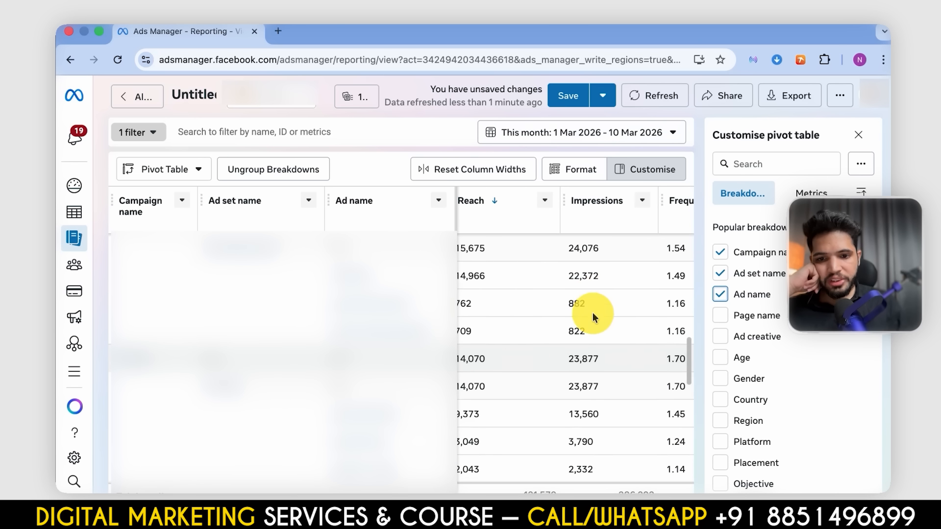
{"action": "scroll", "coordinate": [416, 441], "scroll_direction": "down", "scroll_amount": 1}
{"action": "scroll", "coordinate": [652, 398], "scroll_direction": "right", "scroll_amount": 15}
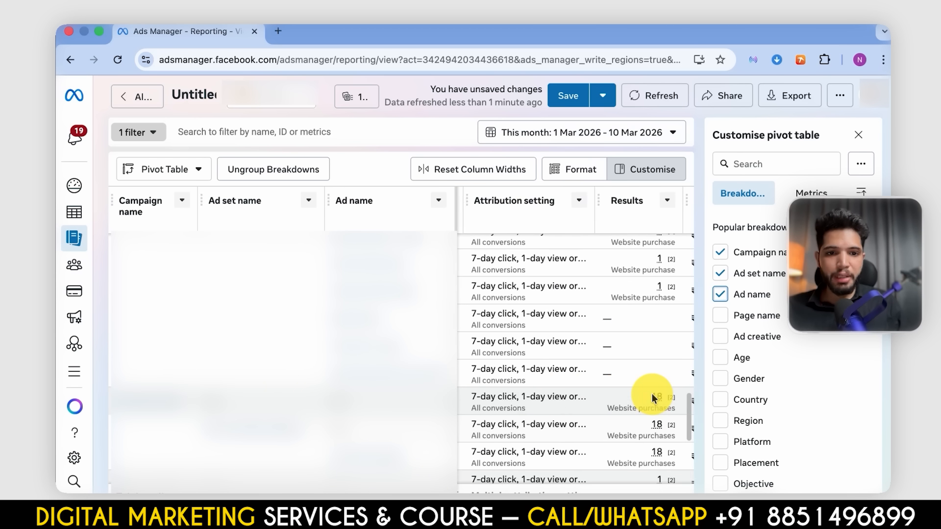
{"action": "scroll", "coordinate": [651, 397], "scroll_direction": "right", "scroll_amount": 15}
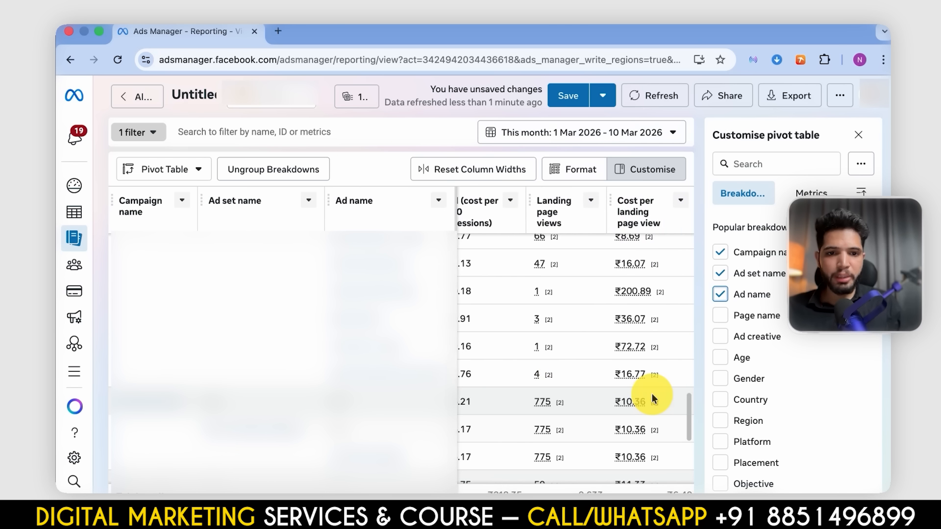
{"action": "scroll", "coordinate": [651, 398], "scroll_direction": "right", "scroll_amount": 5}
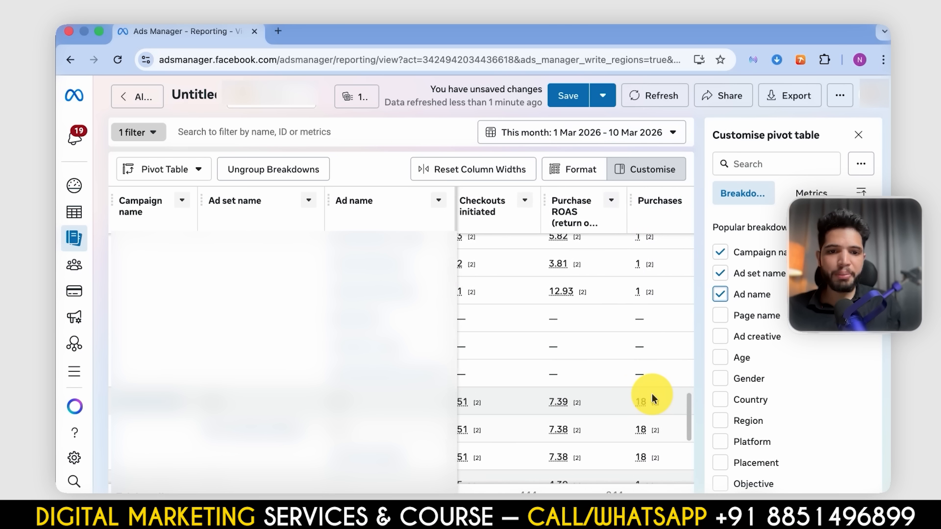
{"action": "scroll", "coordinate": [609, 404], "scroll_direction": "right", "scroll_amount": 3}
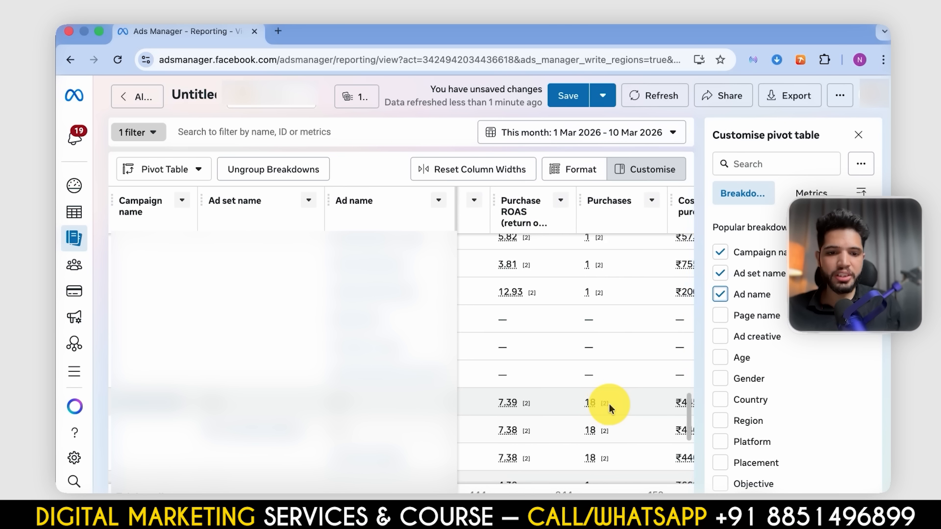
{"action": "scroll", "coordinate": [563, 421], "scroll_direction": "up", "scroll_amount": 10}
{"action": "scroll", "coordinate": [595, 353], "scroll_direction": "left", "scroll_amount": 3}
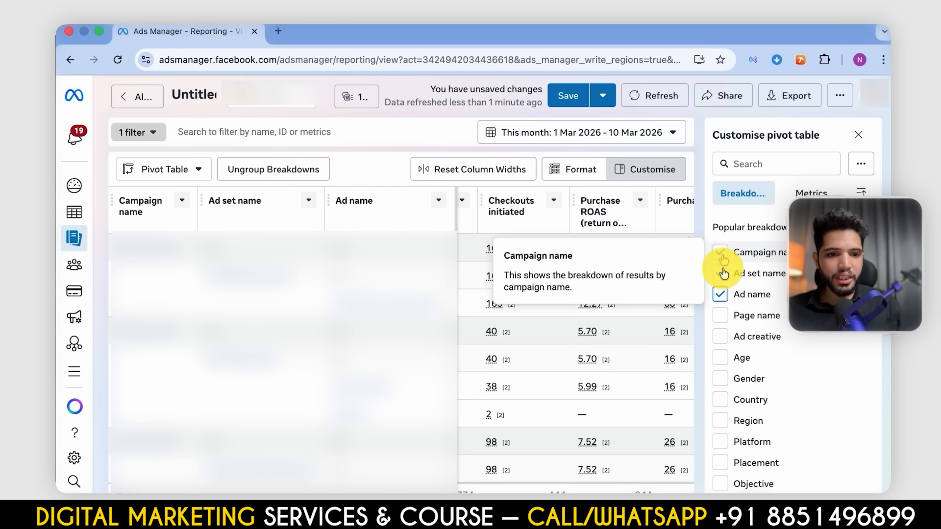
- Remove the Ad name and Ad set name breakdowns and break the campaign data down by Age instead
{"action": "left_click", "coordinate": [720, 294]}
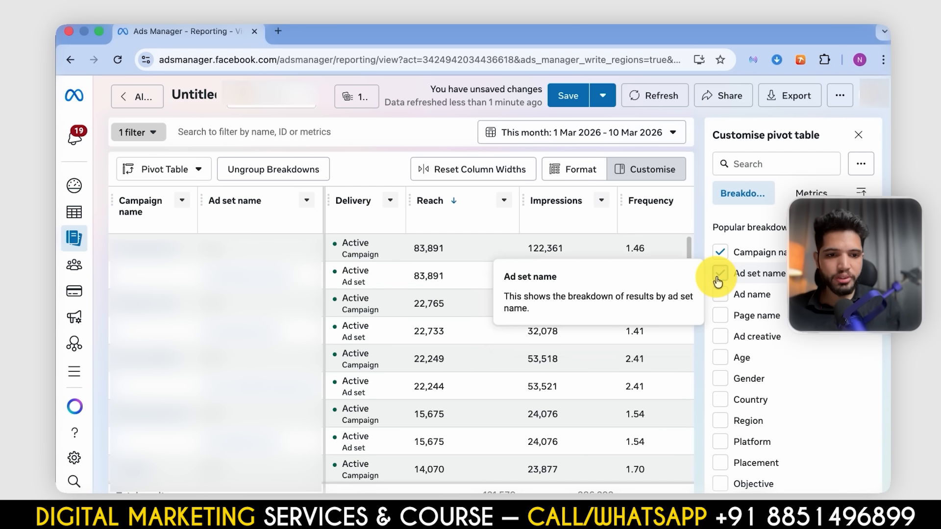
{"action": "left_click", "coordinate": [718, 280]}
{"action": "scroll", "coordinate": [720, 377], "scroll_direction": "down", "scroll_amount": 1}
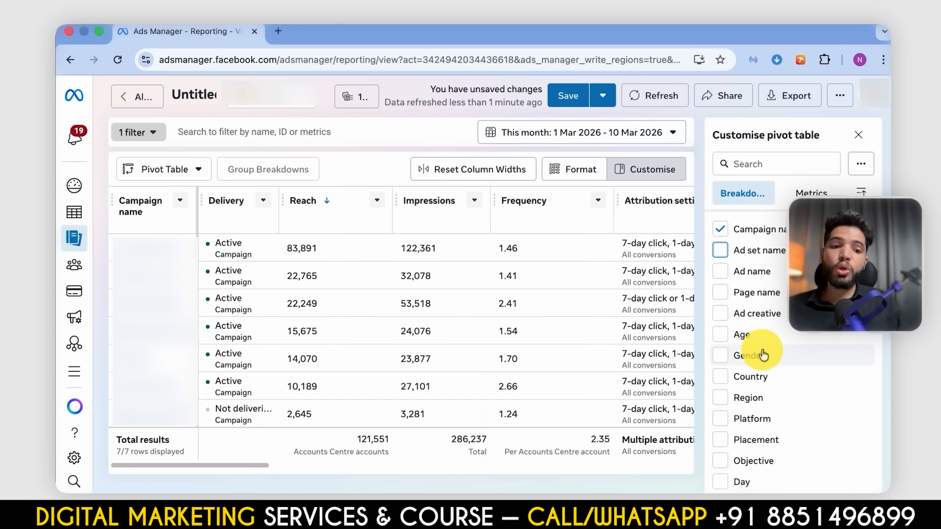
{"action": "left_click", "coordinate": [720, 336]}
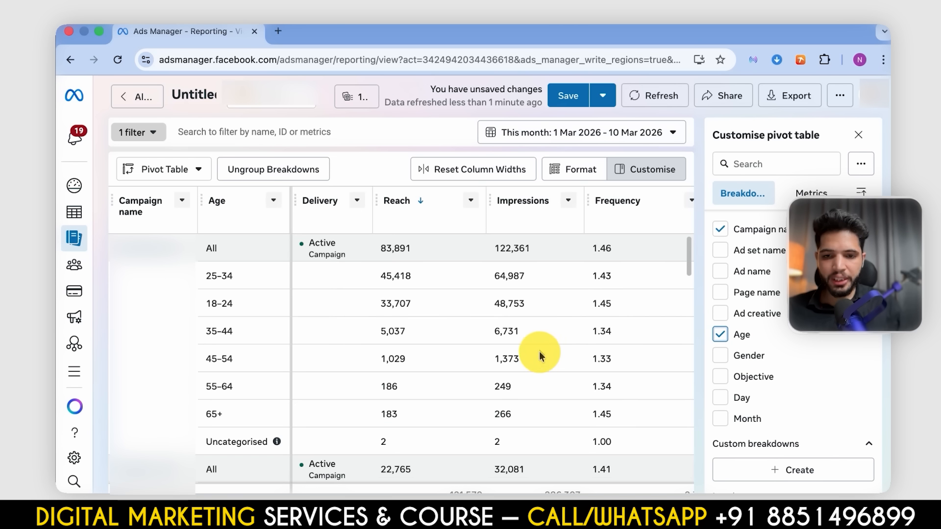
- Compare results, amount spent and cost per result across the age groups of the first campaign
{"action": "scroll", "coordinate": [544, 357], "scroll_direction": "down", "scroll_amount": 1}
{"action": "scroll", "coordinate": [544, 358], "scroll_direction": "up", "scroll_amount": 1}
{"action": "scroll", "coordinate": [544, 357], "scroll_direction": "right", "scroll_amount": 6}
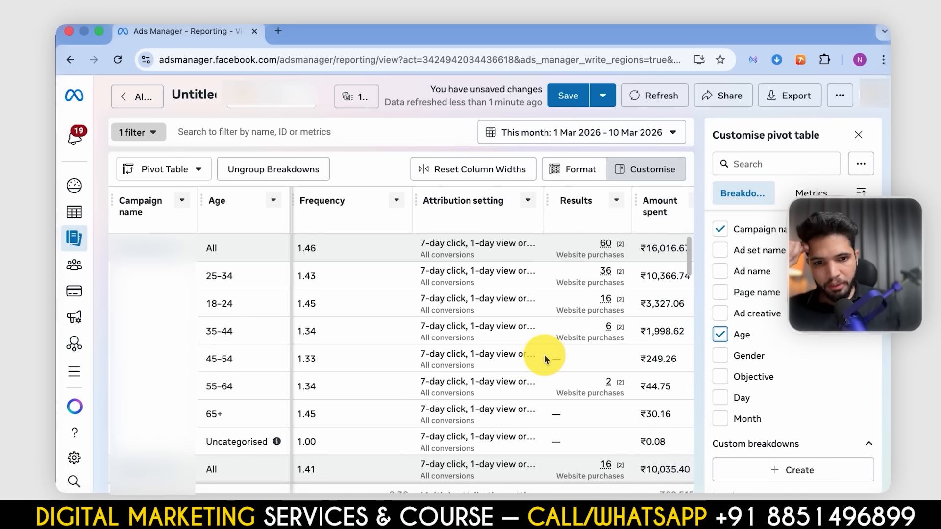
{"action": "scroll", "coordinate": [544, 357], "scroll_direction": "right", "scroll_amount": 2}
{"action": "mouse_move", "coordinate": [450, 246]}
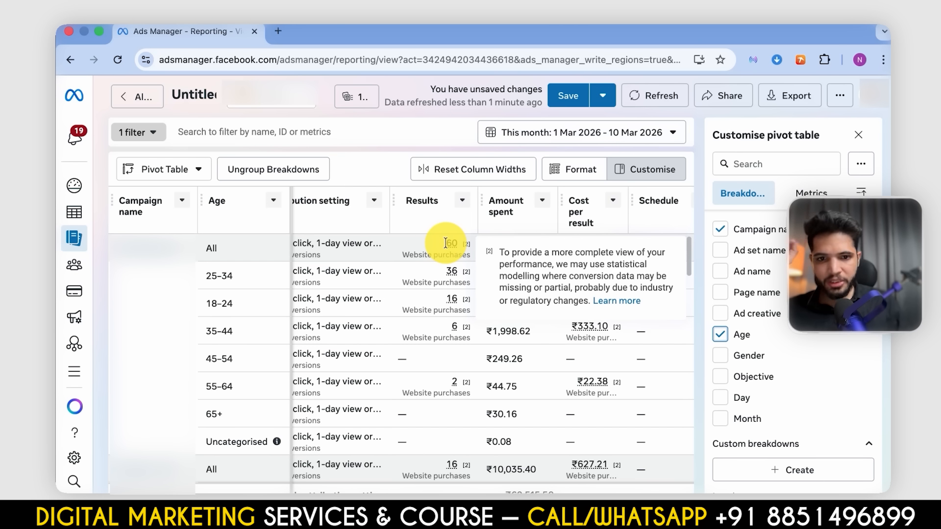
{"action": "mouse_move", "coordinate": [449, 275]}
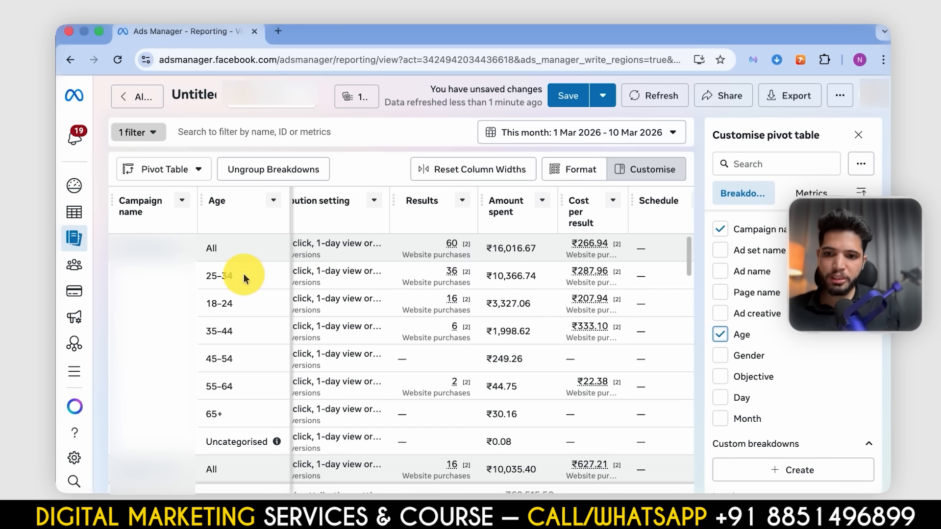
{"action": "double_click", "coordinate": [203, 281]}
{"action": "triple_click", "coordinate": [216, 302]}
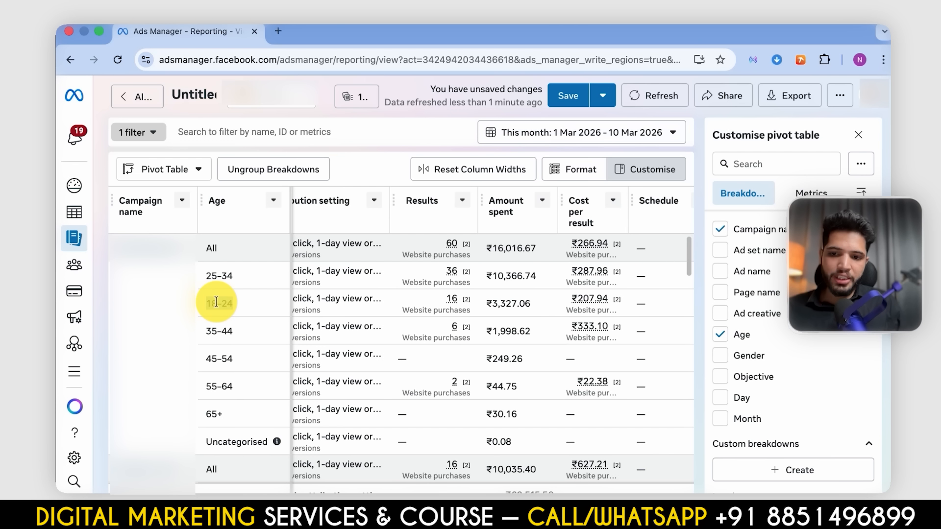
{"action": "double_click", "coordinate": [214, 330]}
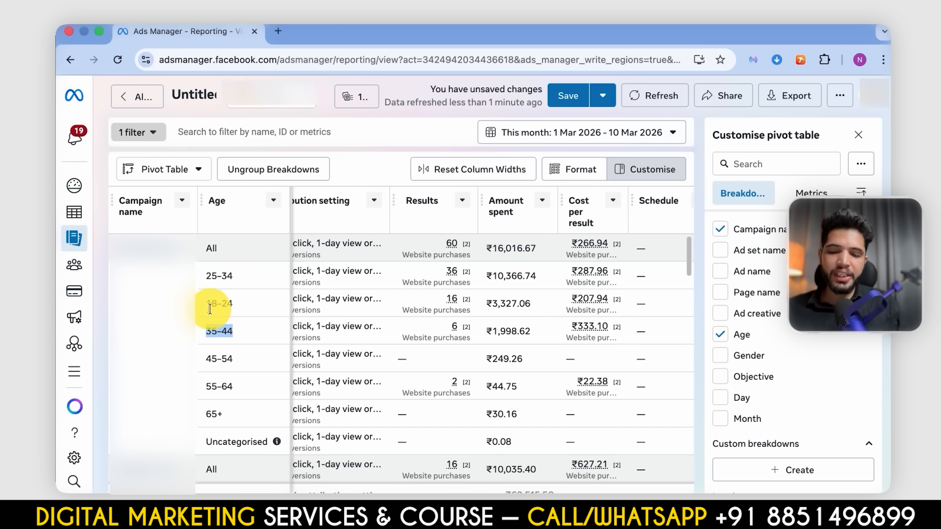
- Review the age-group results, spend and cost per result in the remaining campaigns and return to the first one
{"action": "scroll", "coordinate": [342, 364], "scroll_direction": "down", "scroll_amount": 5}
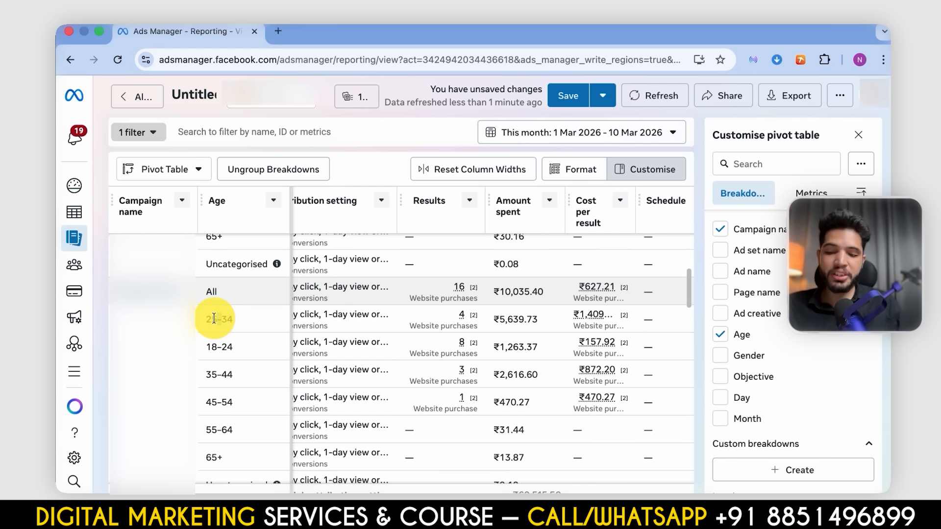
{"action": "scroll", "coordinate": [215, 320], "scroll_direction": "down", "scroll_amount": 6}
{"action": "triple_click", "coordinate": [224, 320]}
{"action": "scroll", "coordinate": [225, 324], "scroll_direction": "down", "scroll_amount": 8}
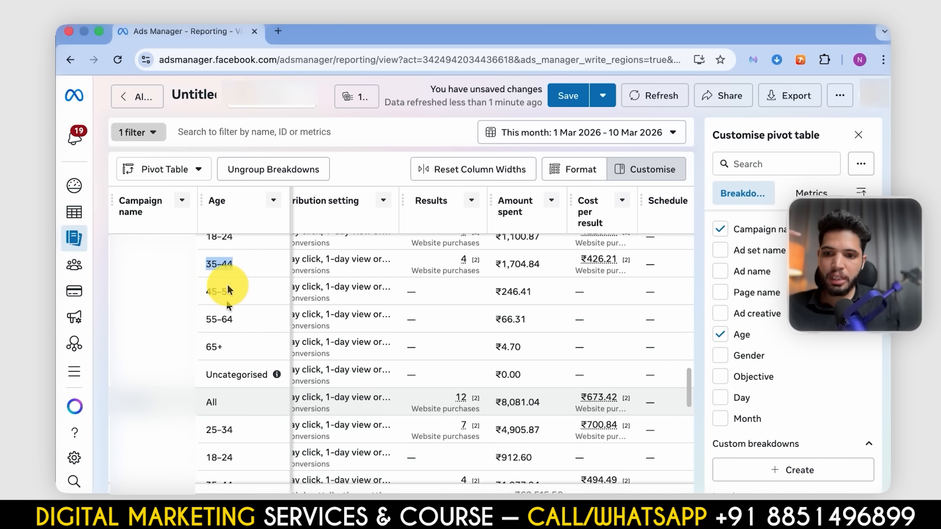
{"action": "scroll", "coordinate": [234, 362], "scroll_direction": "down", "scroll_amount": 10}
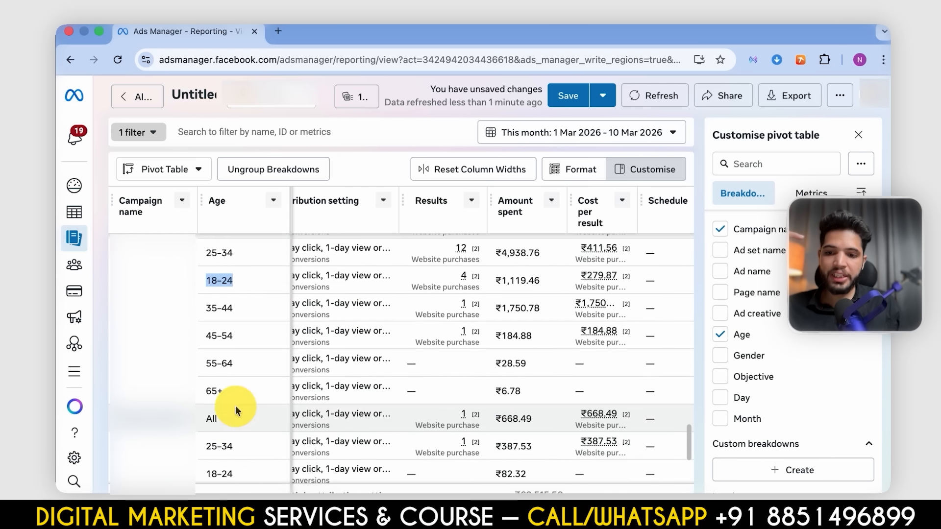
{"action": "scroll", "coordinate": [237, 363], "scroll_direction": "down", "scroll_amount": 10}
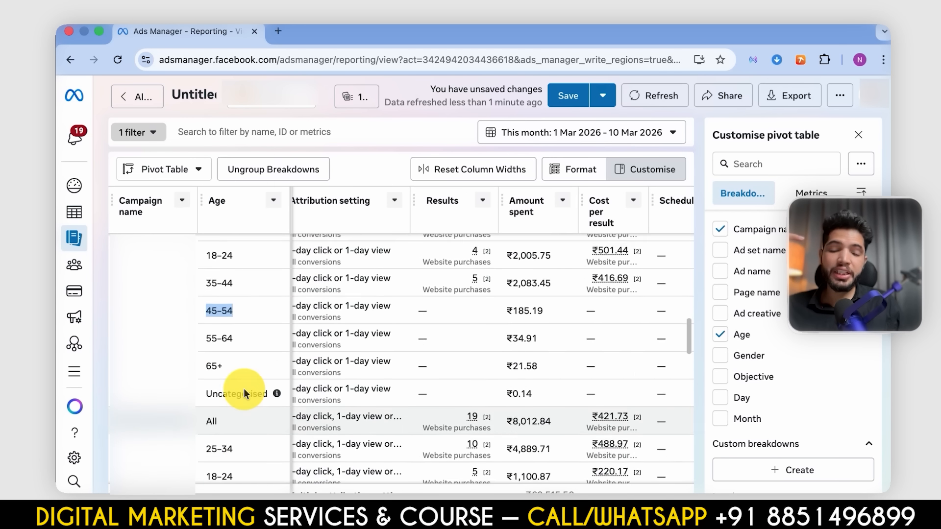
{"action": "scroll", "coordinate": [244, 392], "scroll_direction": "down", "scroll_amount": 6}
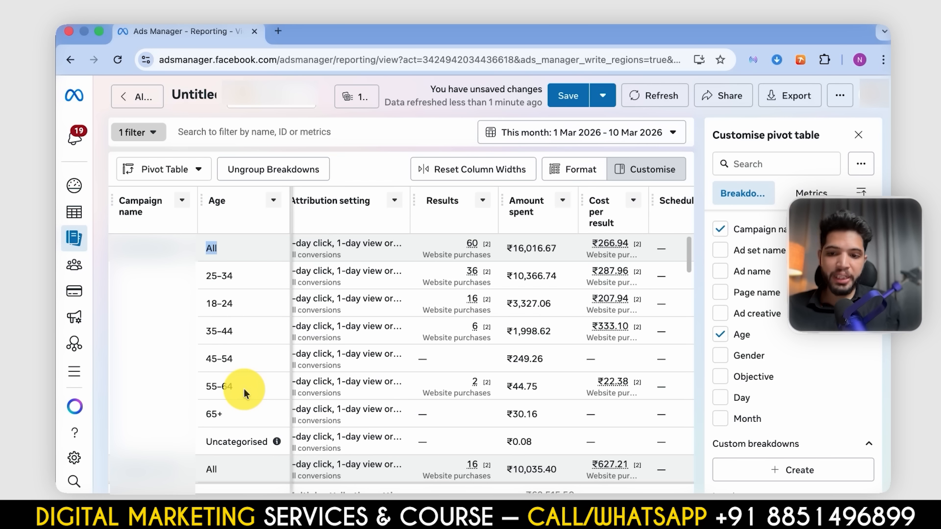
{"action": "scroll", "coordinate": [222, 336], "scroll_direction": "down", "scroll_amount": 10}
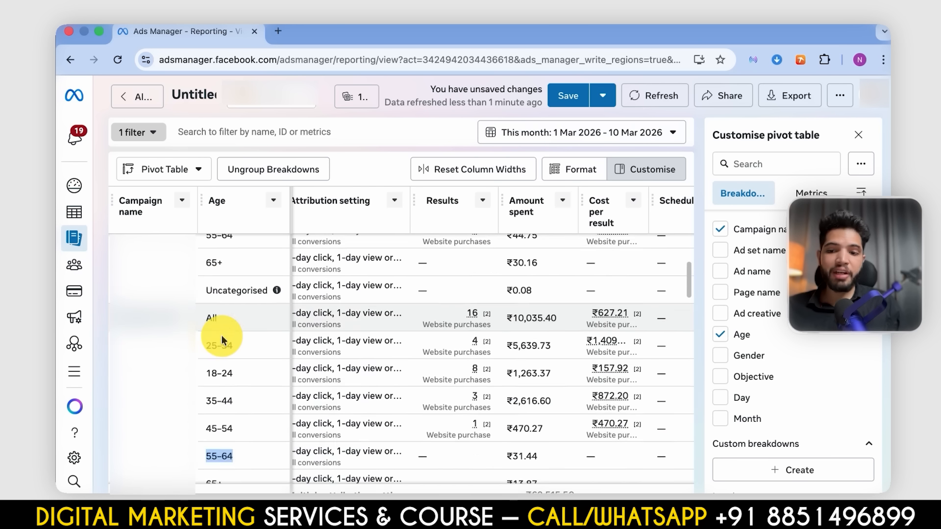
{"action": "scroll", "coordinate": [221, 335], "scroll_direction": "down", "scroll_amount": 10}
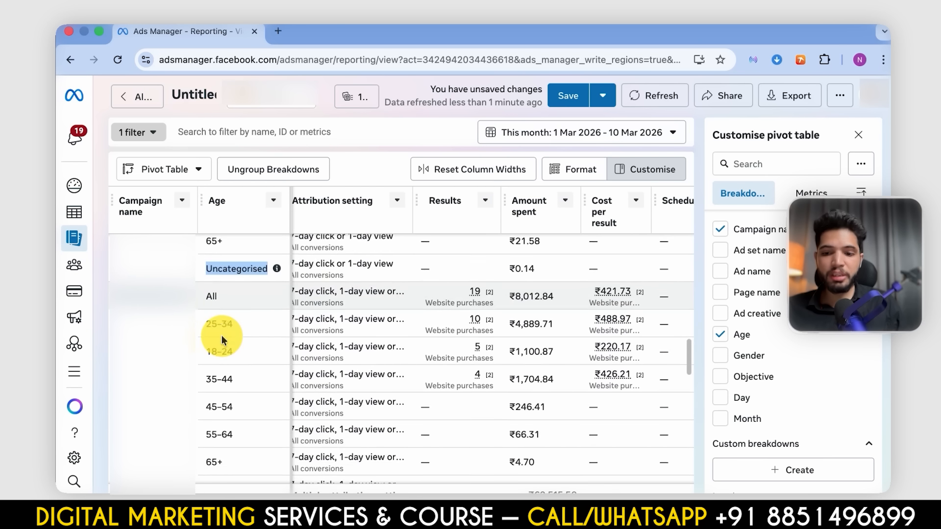
{"action": "scroll", "coordinate": [216, 361], "scroll_direction": "down", "scroll_amount": 10}
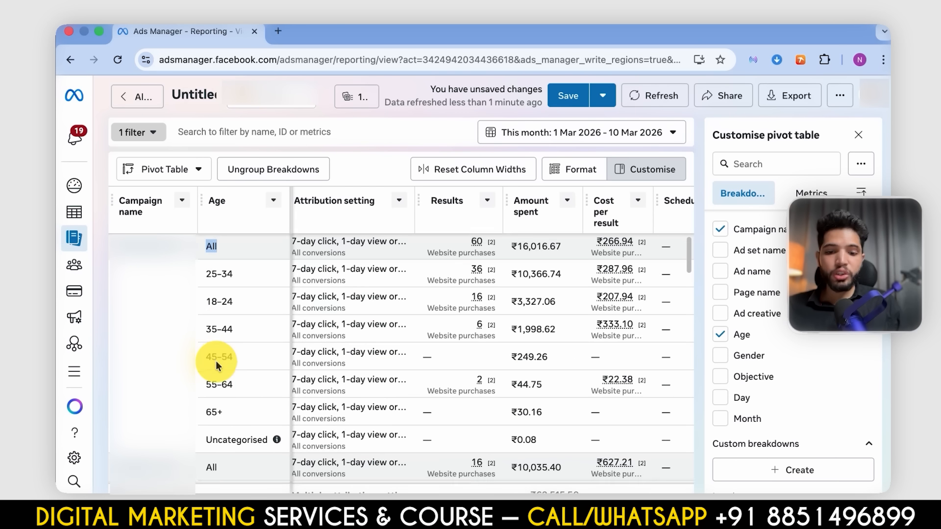
{"action": "scroll", "coordinate": [215, 360], "scroll_direction": "up", "scroll_amount": 10}
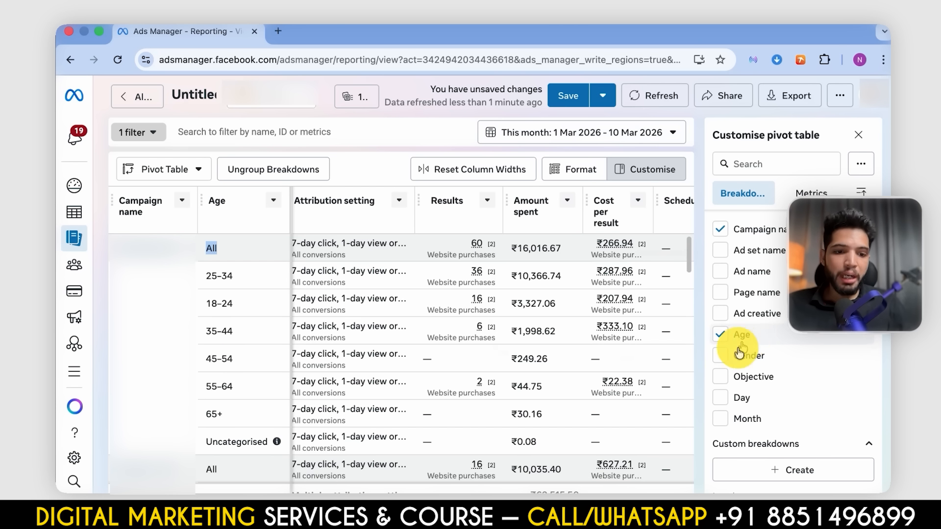
- Replace the Age breakdown with Gender and compare results, amount spent and cost per result by gender in the top campaigns
{"action": "left_click", "coordinate": [727, 362]}
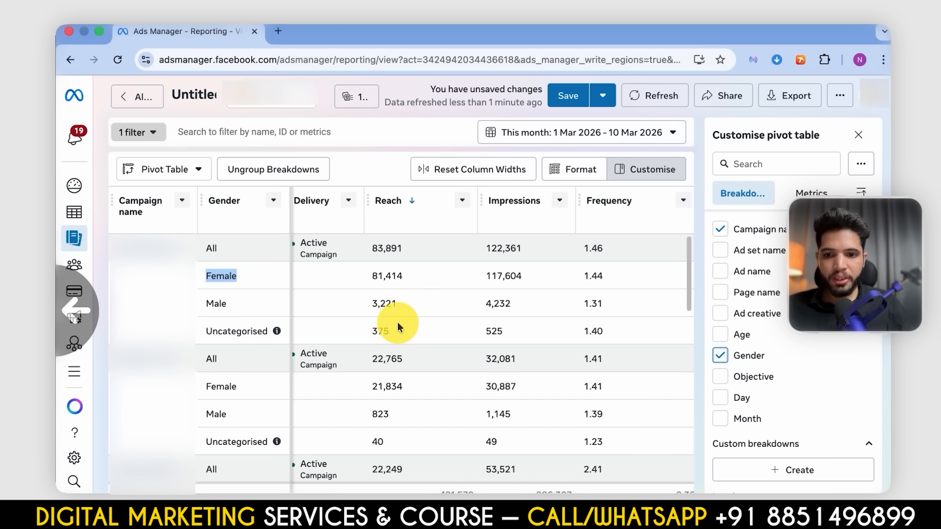
{"action": "scroll", "coordinate": [398, 322], "scroll_direction": "right", "scroll_amount": 10}
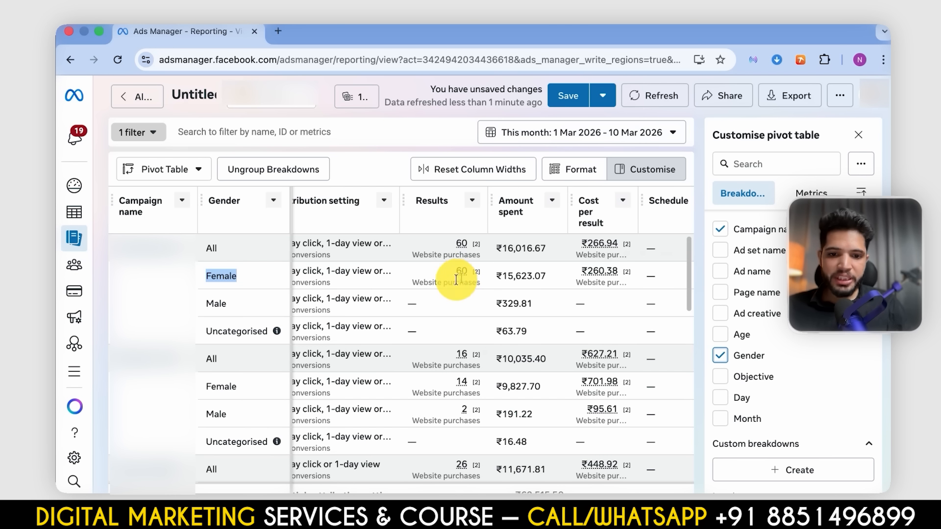
{"action": "scroll", "coordinate": [451, 286], "scroll_direction": "down", "scroll_amount": 3}
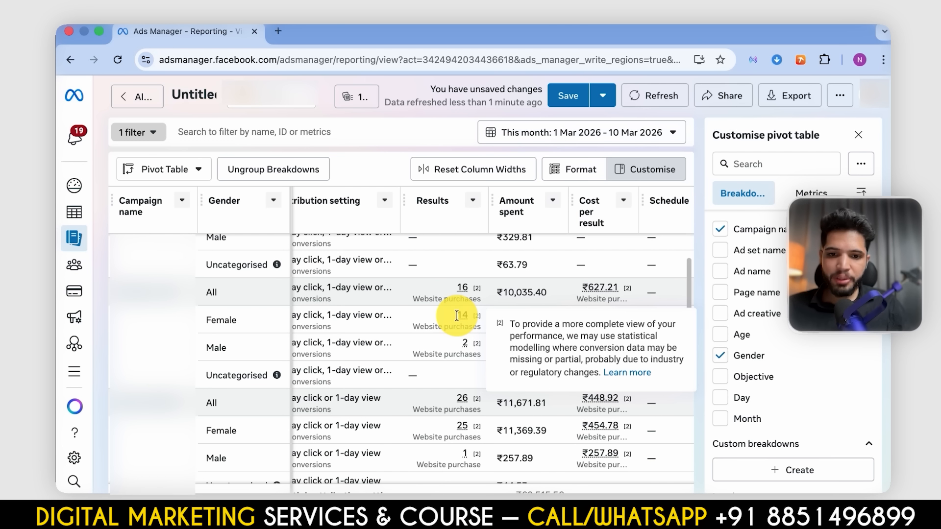
{"action": "scroll", "coordinate": [453, 316], "scroll_direction": "down", "scroll_amount": 3}
{"action": "scroll", "coordinate": [458, 324], "scroll_direction": "down", "scroll_amount": 2}
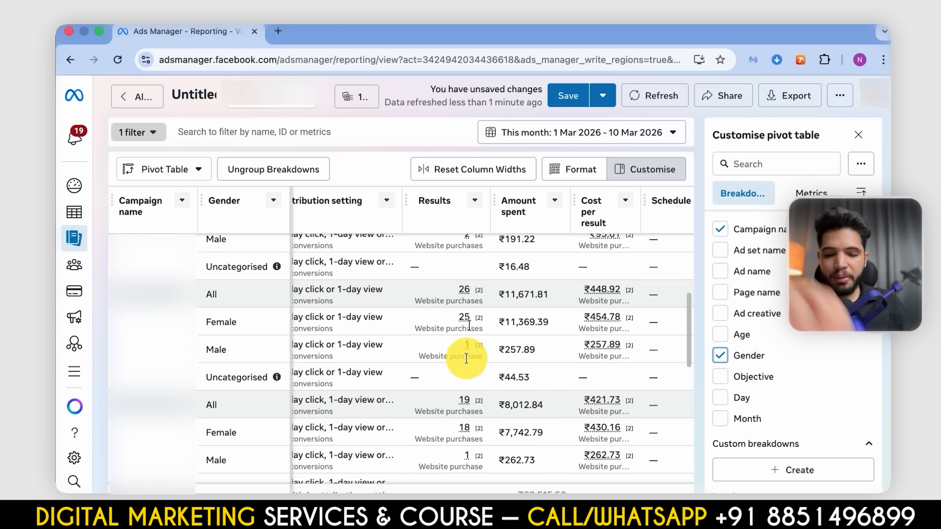
- Review results, amount spent and cost per result by gender in the remaining campaigns and return to the first one
{"action": "scroll", "coordinate": [456, 372], "scroll_direction": "down", "scroll_amount": 3}
{"action": "scroll", "coordinate": [452, 387], "scroll_direction": "down", "scroll_amount": 5}
{"action": "scroll", "coordinate": [451, 389], "scroll_direction": "down", "scroll_amount": 6}
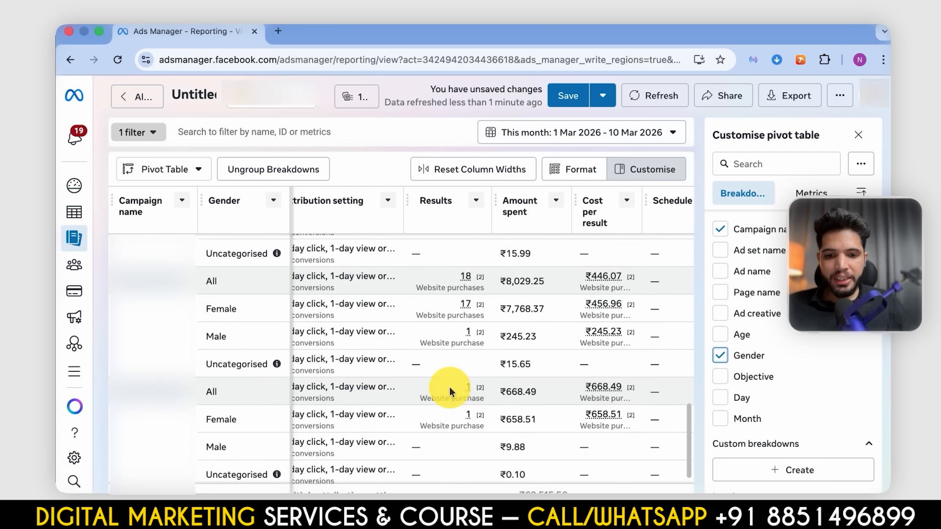
{"action": "scroll", "coordinate": [451, 389], "scroll_direction": "left", "scroll_amount": 1}
{"action": "scroll", "coordinate": [451, 391], "scroll_direction": "down", "scroll_amount": 5}
{"action": "scroll", "coordinate": [450, 390], "scroll_direction": "up", "scroll_amount": 4}
{"action": "scroll", "coordinate": [449, 390], "scroll_direction": "left", "scroll_amount": 1}
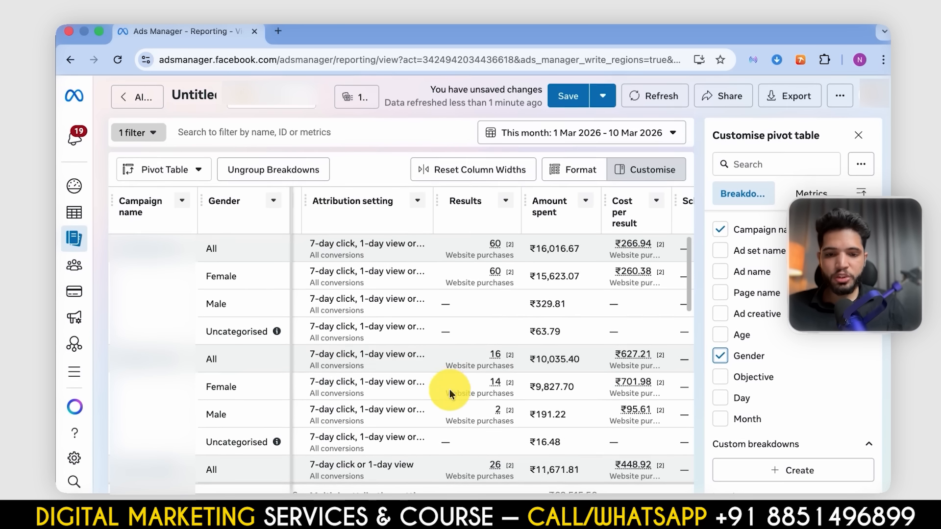
- Remove the Gender breakdown and break the campaign data down by Region instead
{"action": "left_click", "coordinate": [721, 357]}
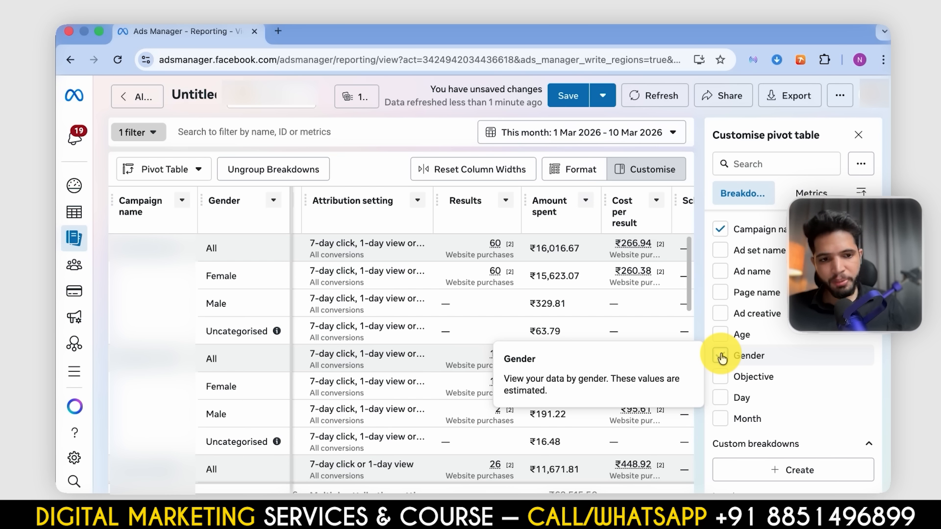
{"action": "left_click", "coordinate": [721, 357]}
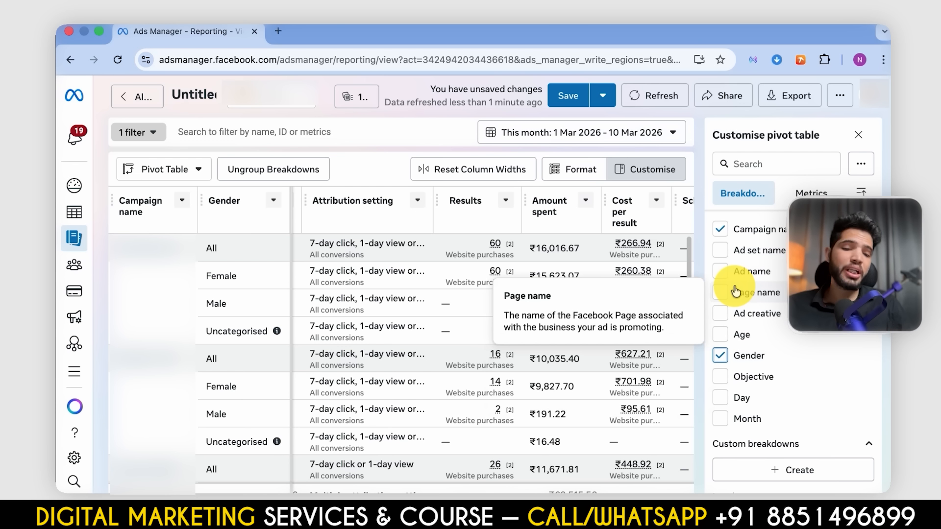
{"action": "left_click", "coordinate": [721, 355]}
{"action": "scroll", "coordinate": [727, 355], "scroll_direction": "down", "scroll_amount": 1}
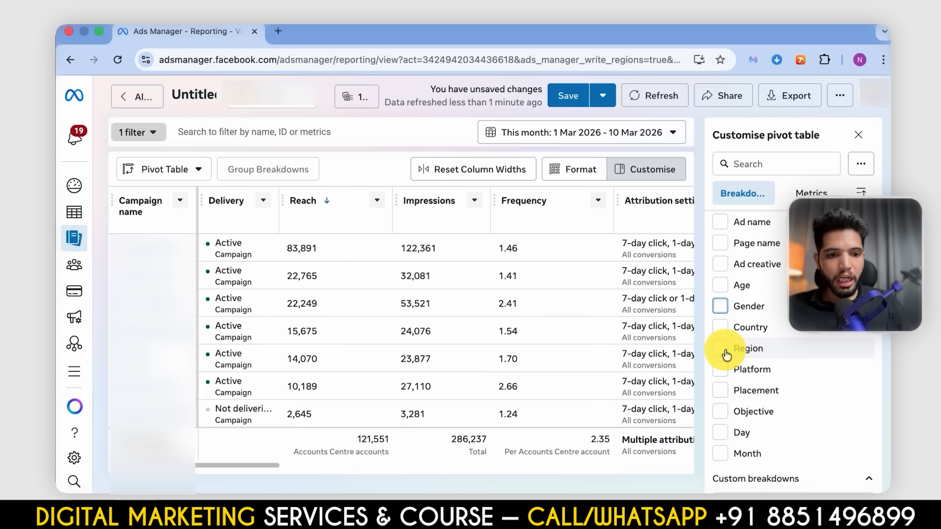
{"action": "left_click", "coordinate": [725, 351]}
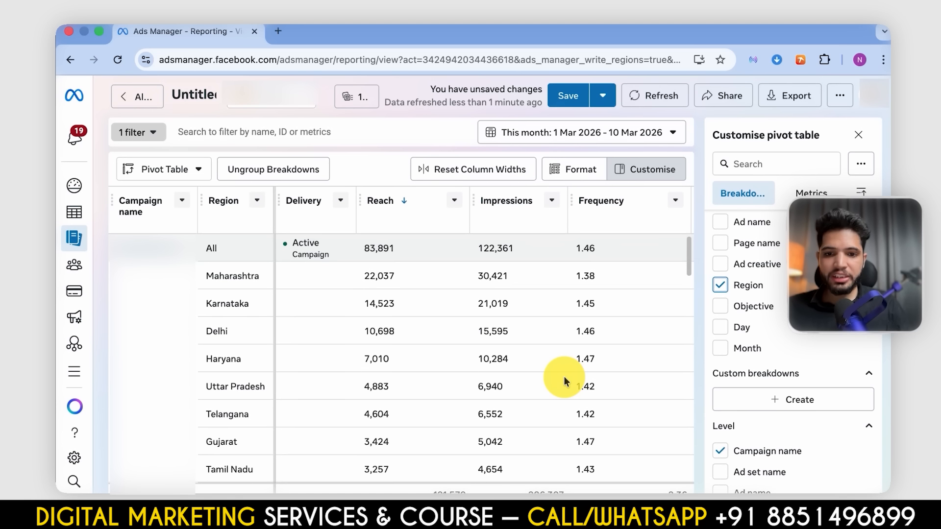
- Compare reach, impressions, frequency, results and amount spent for the leading regions of the first campaign
{"action": "scroll", "coordinate": [563, 378], "scroll_direction": "right", "scroll_amount": 5}
{"action": "scroll", "coordinate": [495, 372], "scroll_direction": "left", "scroll_amount": 5}
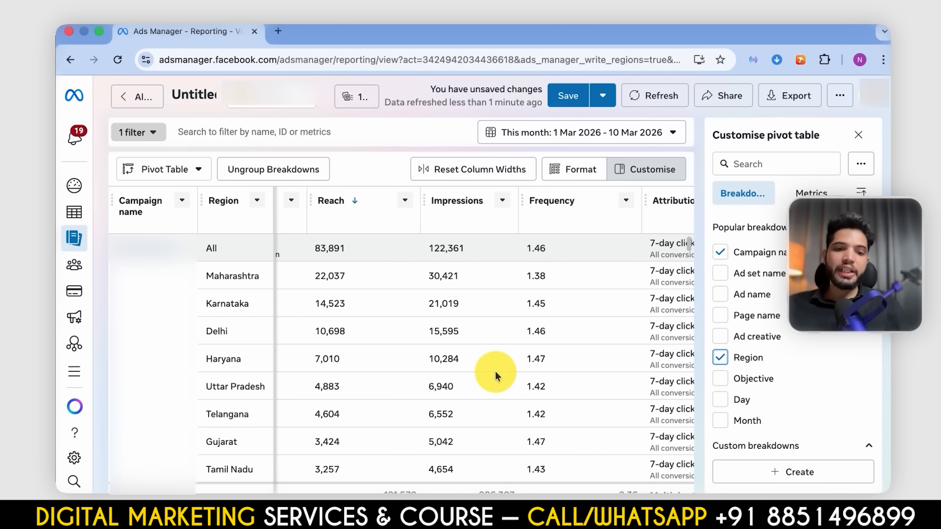
{"action": "scroll", "coordinate": [495, 372], "scroll_direction": "right", "scroll_amount": 5}
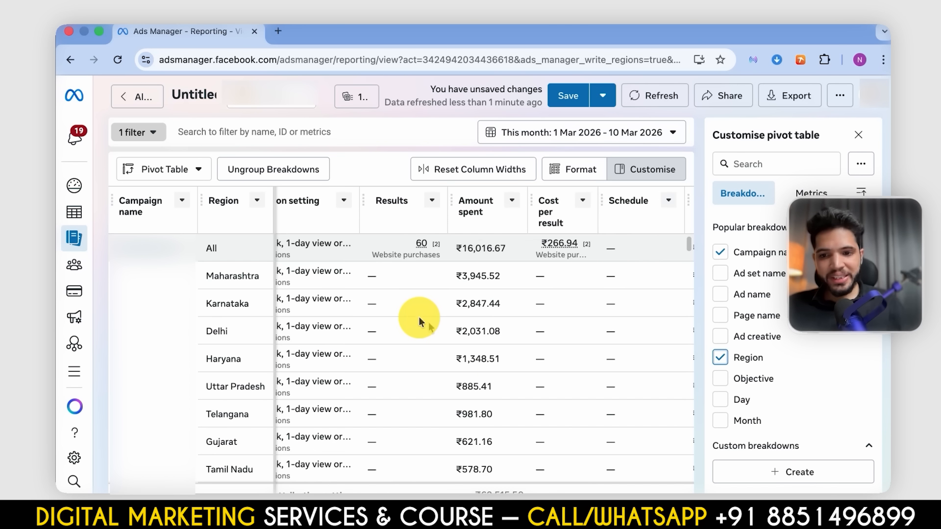
{"action": "scroll", "coordinate": [418, 316], "scroll_direction": "left", "scroll_amount": 5}
{"action": "scroll", "coordinate": [419, 316], "scroll_direction": "left", "scroll_amount": 5}
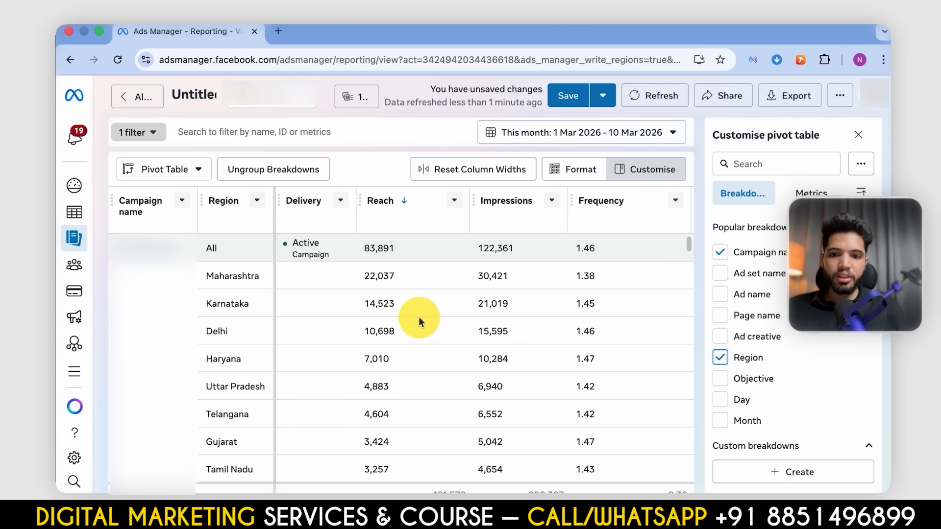
{"action": "scroll", "coordinate": [419, 316], "scroll_direction": "right", "scroll_amount": 1}
{"action": "scroll", "coordinate": [419, 316], "scroll_direction": "right", "scroll_amount": 3}
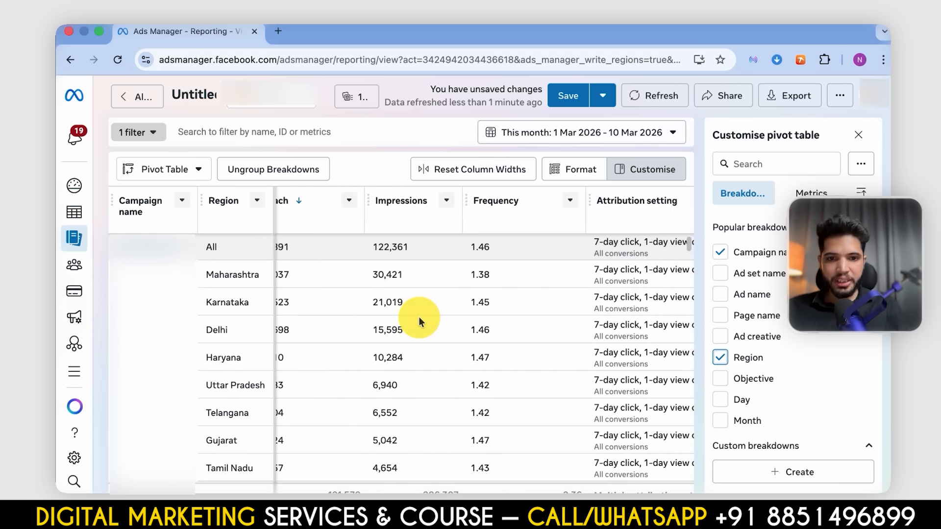
{"action": "scroll", "coordinate": [418, 316], "scroll_direction": "left", "scroll_amount": 4}
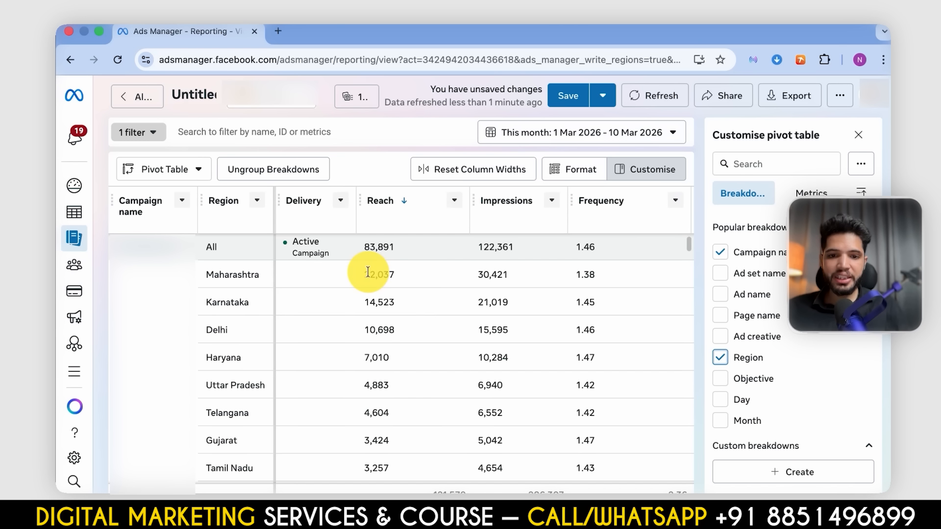
{"action": "left_click_drag", "start_coordinate": [367, 273], "coordinate": [377, 308]}
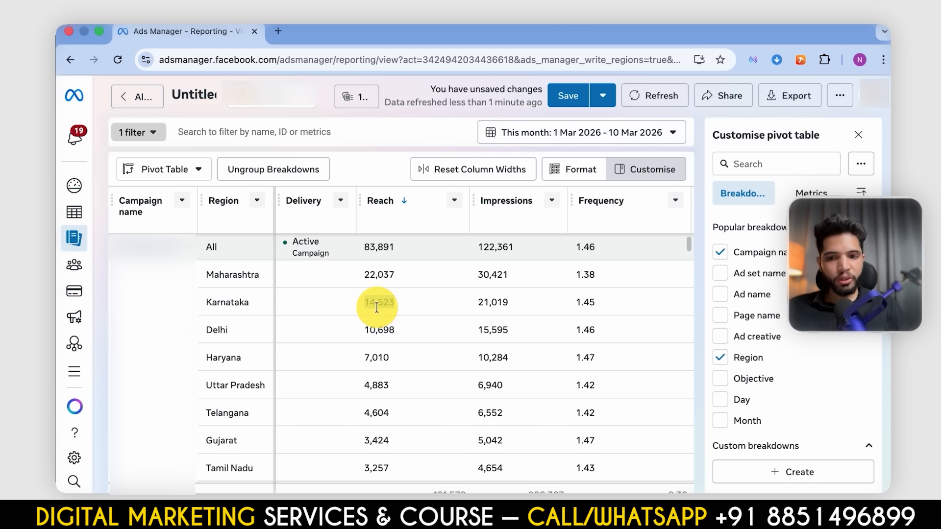
- Examine the reach of every region in the first campaign, from the highest-reach states to the smallest locations
{"action": "scroll", "coordinate": [376, 308], "scroll_direction": "down", "scroll_amount": 1}
{"action": "scroll", "coordinate": [376, 307], "scroll_direction": "down", "scroll_amount": 1}
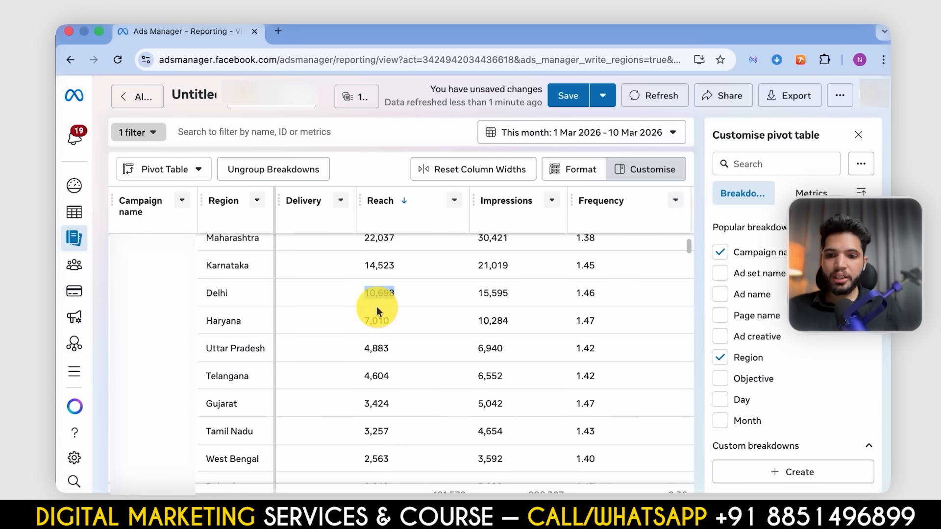
{"action": "scroll", "coordinate": [373, 321], "scroll_direction": "down", "scroll_amount": 1}
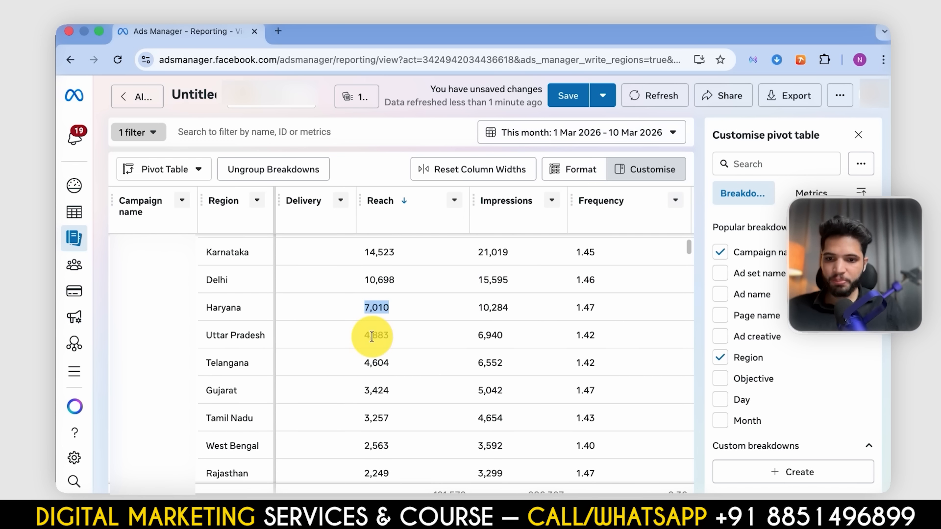
{"action": "scroll", "coordinate": [372, 362], "scroll_direction": "down", "scroll_amount": 2}
{"action": "scroll", "coordinate": [373, 365], "scroll_direction": "down", "scroll_amount": 20}
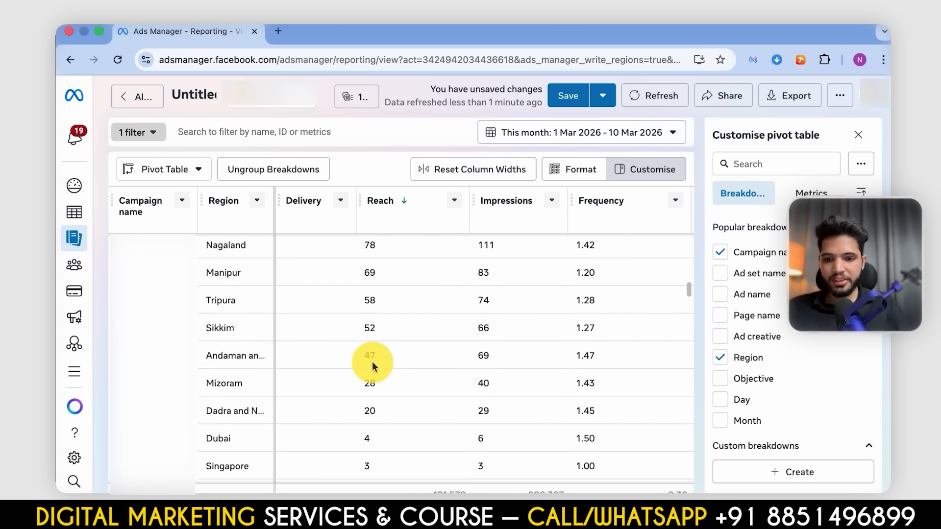
{"action": "scroll", "coordinate": [372, 363], "scroll_direction": "up", "scroll_amount": 6}
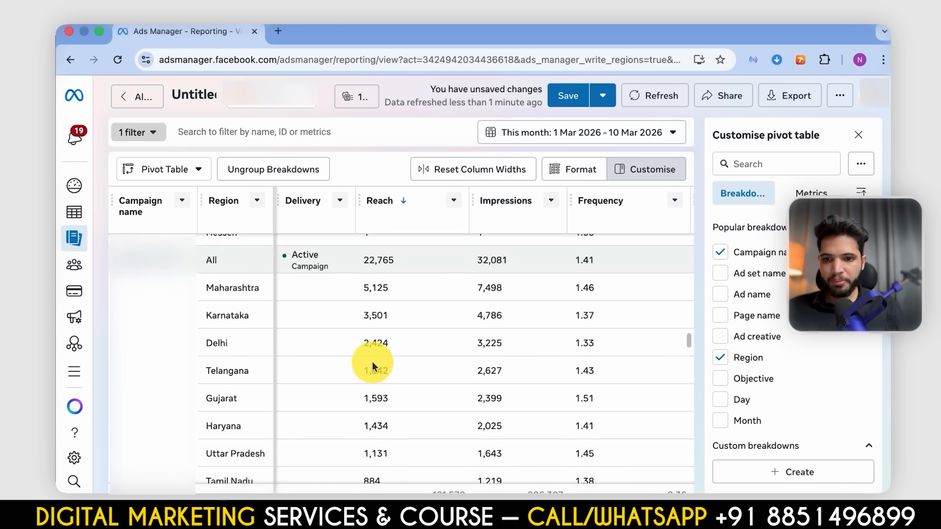
{"action": "scroll", "coordinate": [371, 331], "scroll_direction": "up", "scroll_amount": 1}
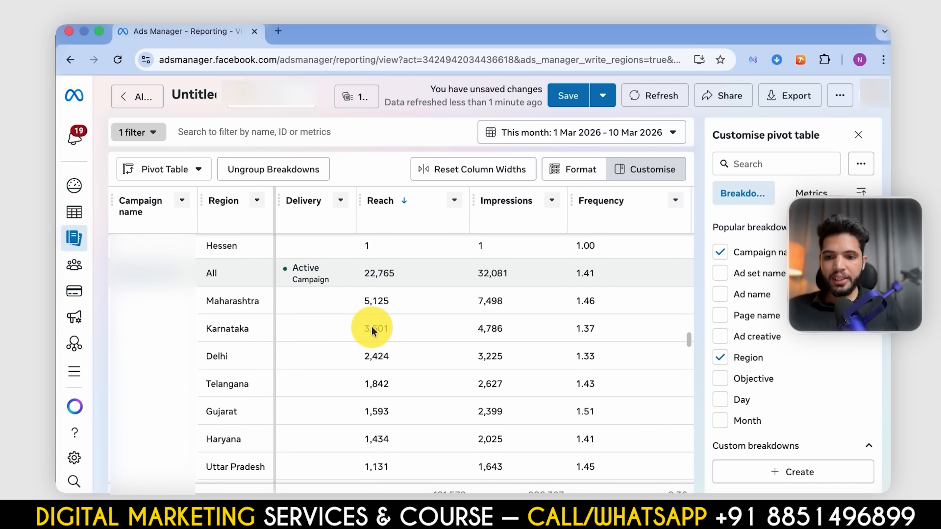
{"action": "scroll", "coordinate": [367, 362], "scroll_direction": "up", "scroll_amount": 15}
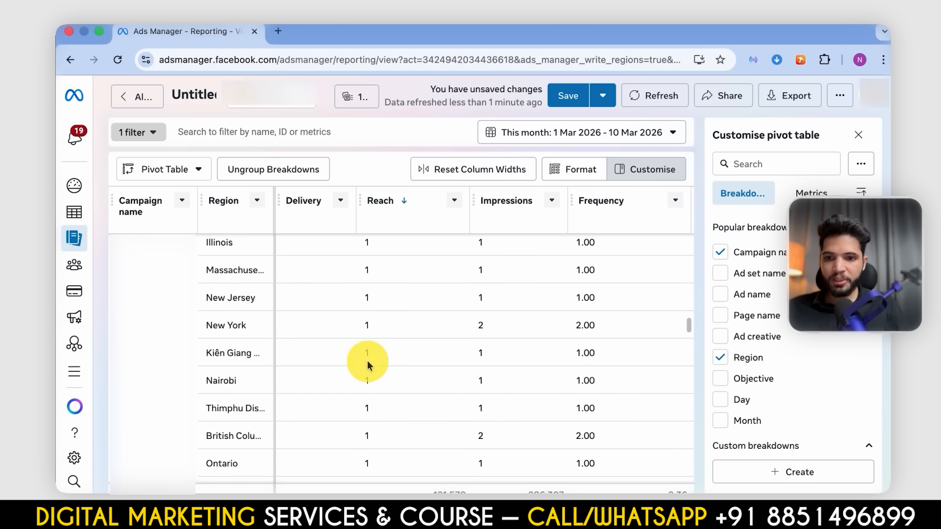
{"action": "scroll", "coordinate": [365, 382], "scroll_direction": "up", "scroll_amount": 15}
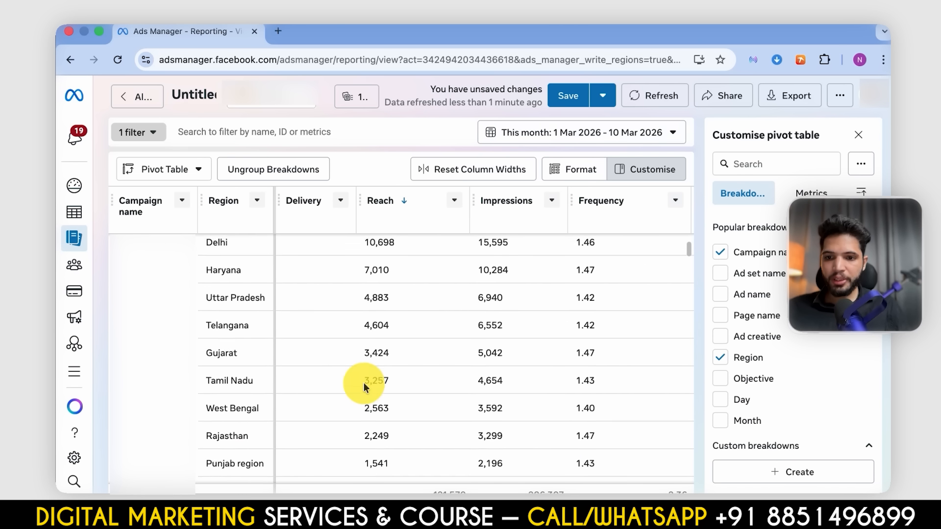
- Review reach, impressions and frequency by region across the following campaigns
{"action": "scroll", "coordinate": [364, 387], "scroll_direction": "down", "scroll_amount": 20}
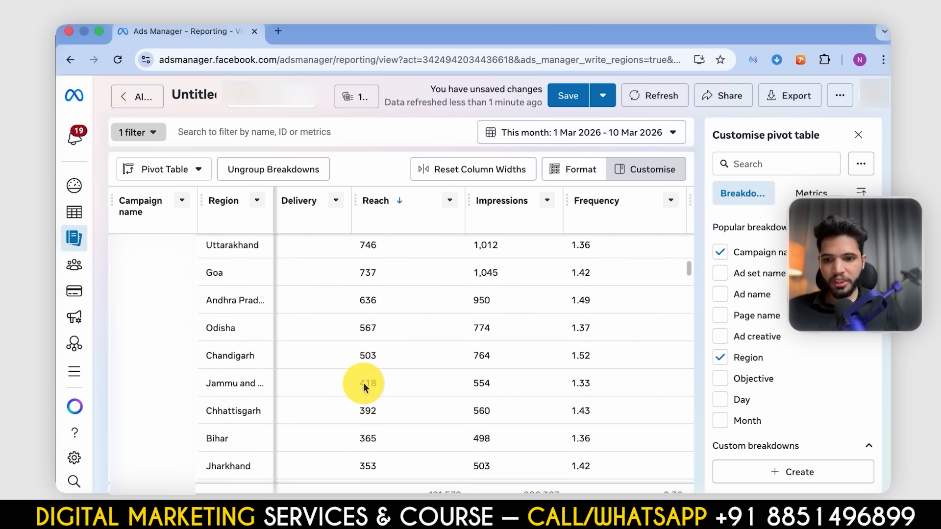
{"action": "scroll", "coordinate": [363, 388], "scroll_direction": "down", "scroll_amount": 1}
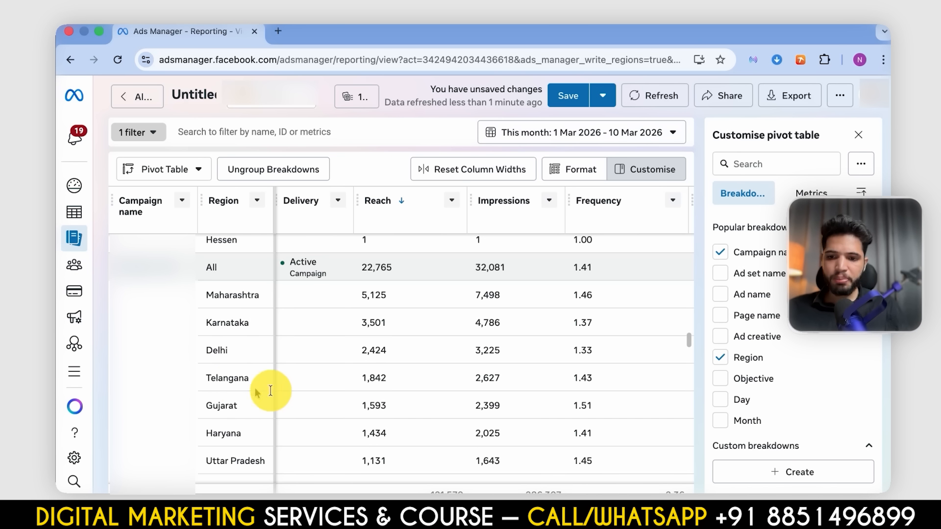
{"action": "scroll", "coordinate": [336, 388], "scroll_direction": "down", "scroll_amount": 8}
{"action": "scroll", "coordinate": [342, 392], "scroll_direction": "down", "scroll_amount": 10}
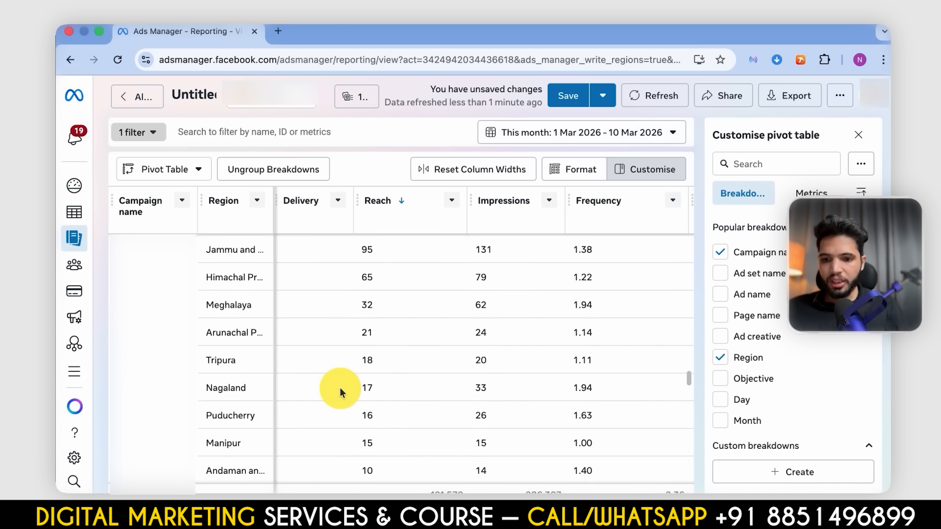
{"action": "scroll", "coordinate": [342, 392], "scroll_direction": "up", "scroll_amount": 1}
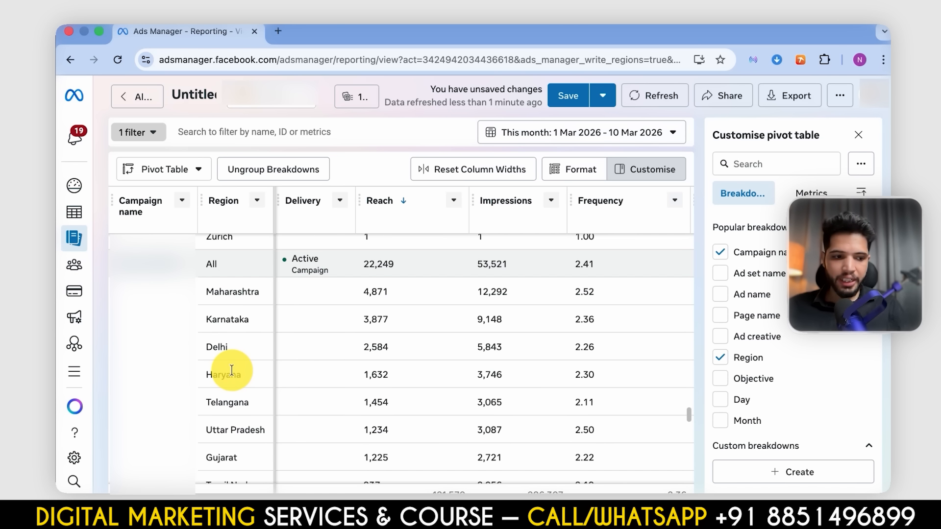
{"action": "scroll", "coordinate": [233, 419], "scroll_direction": "down", "scroll_amount": 4}
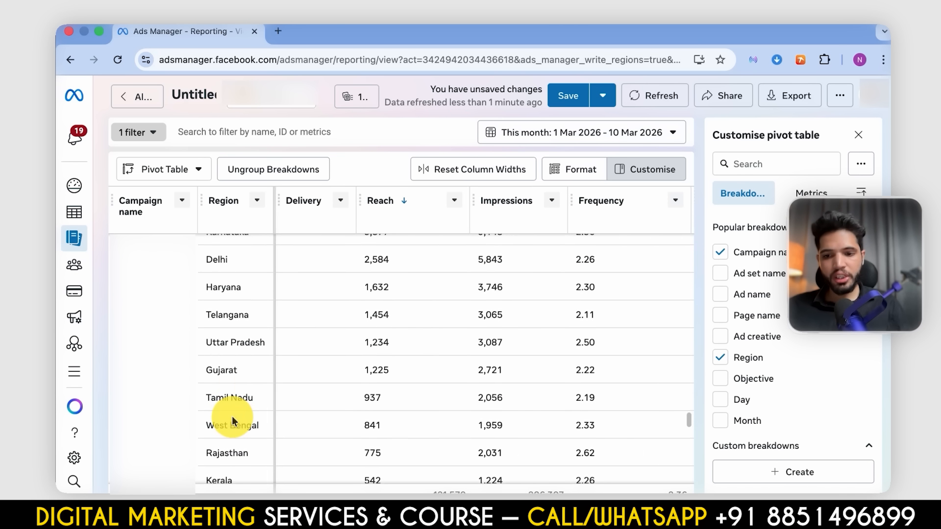
{"action": "scroll", "coordinate": [232, 417], "scroll_direction": "down", "scroll_amount": 10}
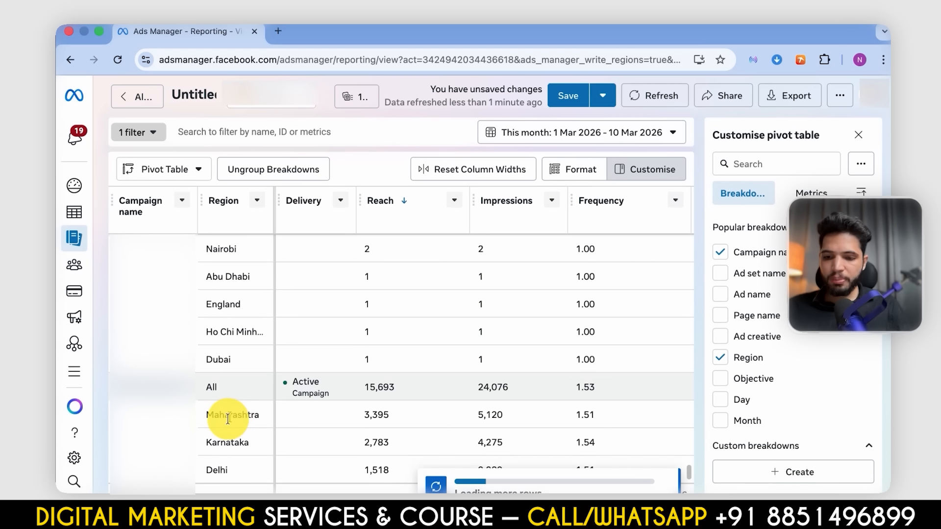
{"action": "scroll", "coordinate": [230, 420], "scroll_direction": "down", "scroll_amount": 6}
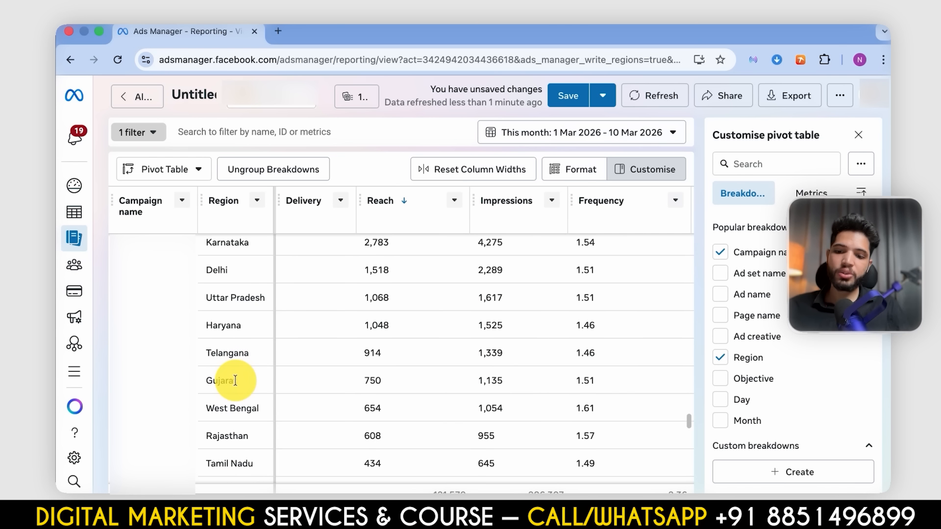
{"action": "scroll", "coordinate": [234, 384], "scroll_direction": "down", "scroll_amount": 2}
{"action": "scroll", "coordinate": [235, 384], "scroll_direction": "up", "scroll_amount": 15}
{"action": "scroll", "coordinate": [236, 384], "scroll_direction": "down", "scroll_amount": 13}
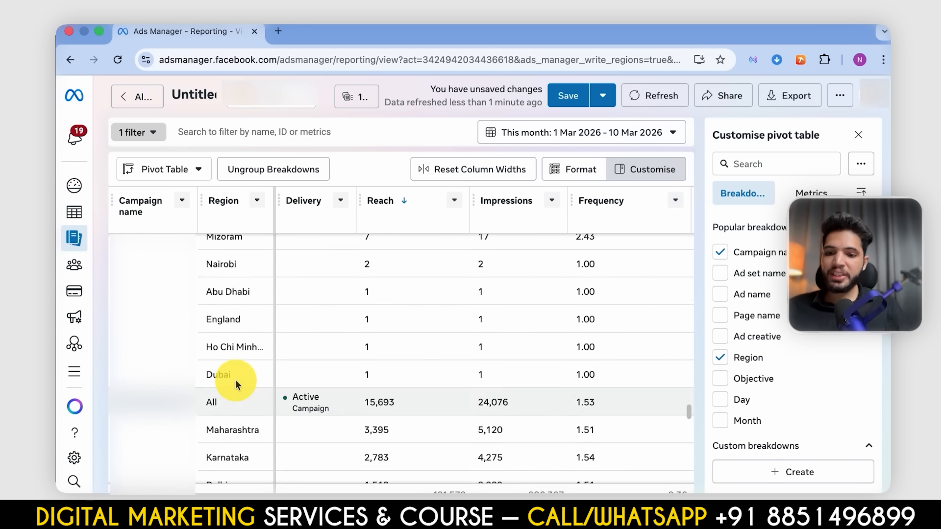
{"action": "scroll", "coordinate": [235, 384], "scroll_direction": "down", "scroll_amount": 20}
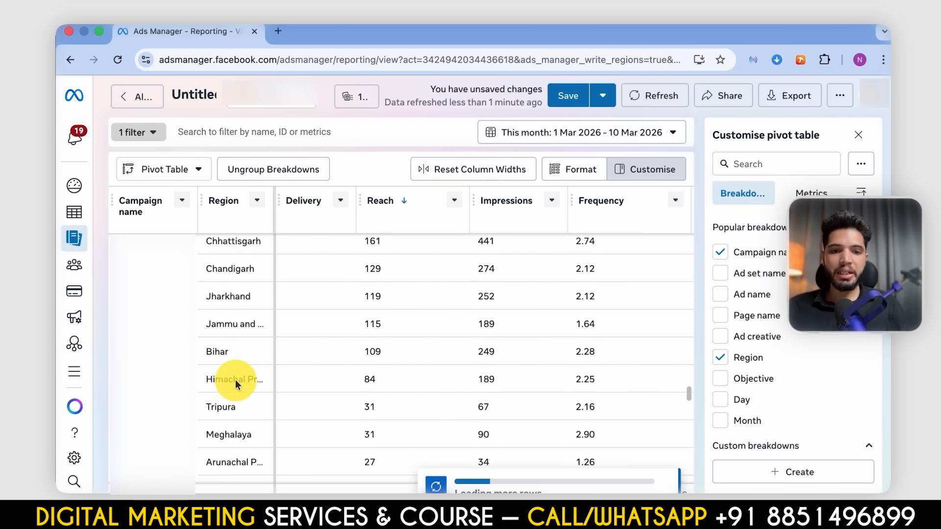
{"action": "scroll", "coordinate": [235, 379], "scroll_direction": "down", "scroll_amount": 5}
- Check the first campaign's landing page views, adds to cart, payment info, checkouts initiated, purchase ROAS and purchases by region
{"action": "scroll", "coordinate": [235, 380], "scroll_direction": "up", "scroll_amount": 20}
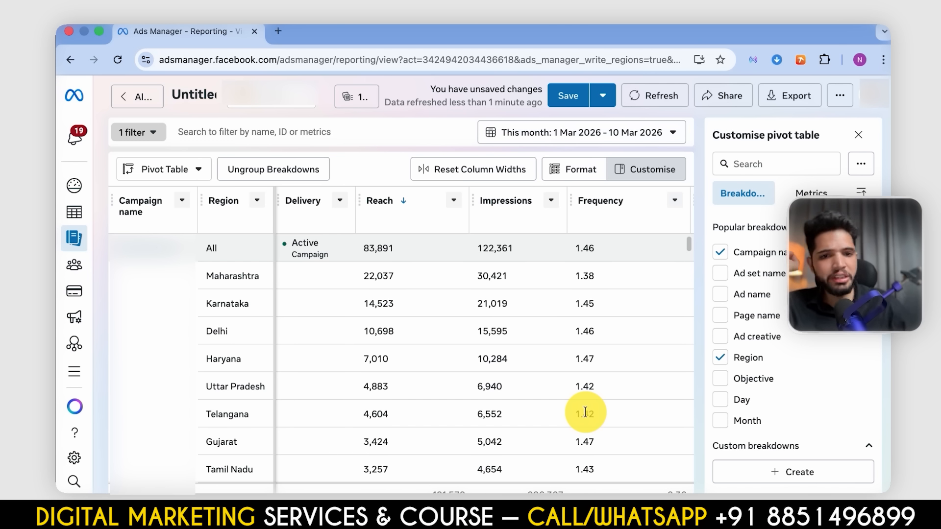
{"action": "scroll", "coordinate": [546, 313], "scroll_direction": "right", "scroll_amount": 15}
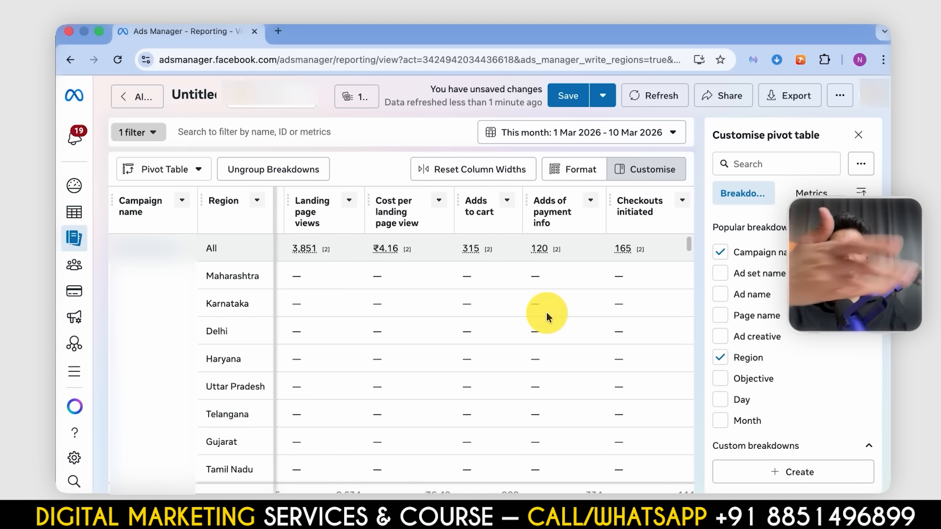
{"action": "scroll", "coordinate": [546, 313], "scroll_direction": "right", "scroll_amount": 5}
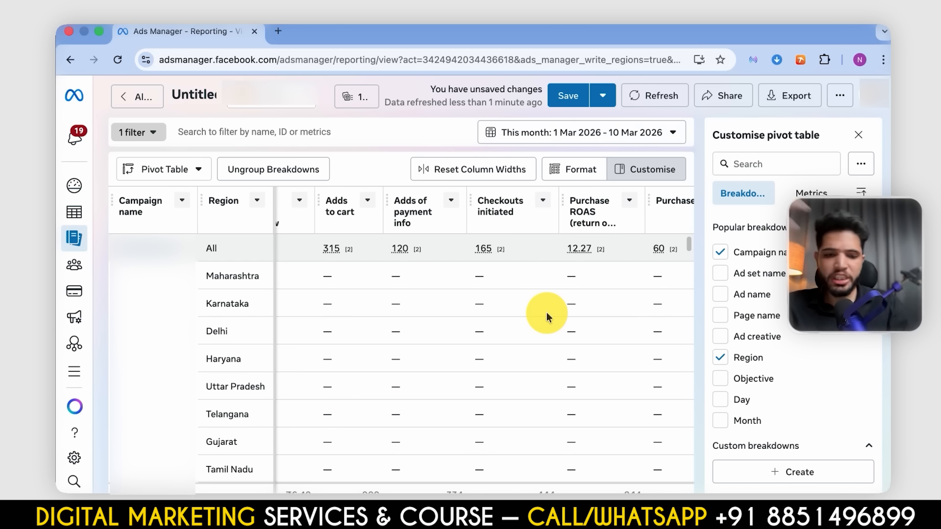
- Review adds to cart, adds of payment info, checkouts initiated and purchase ROAS by region across the campaigns
{"action": "scroll", "coordinate": [546, 312], "scroll_direction": "down", "scroll_amount": 10}
{"action": "scroll", "coordinate": [546, 313], "scroll_direction": "up", "scroll_amount": 5}
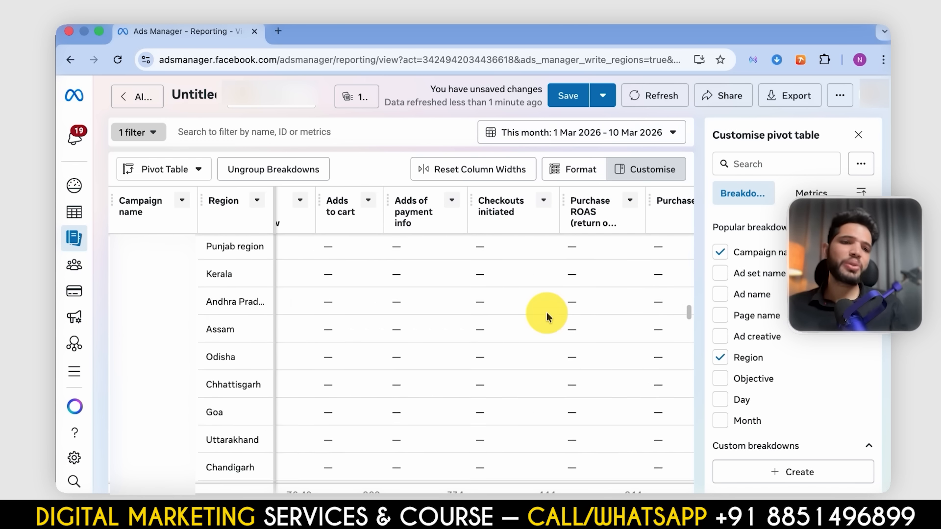
{"action": "scroll", "coordinate": [546, 313], "scroll_direction": "down", "scroll_amount": 3}
{"action": "scroll", "coordinate": [546, 314], "scroll_direction": "up", "scroll_amount": 10}
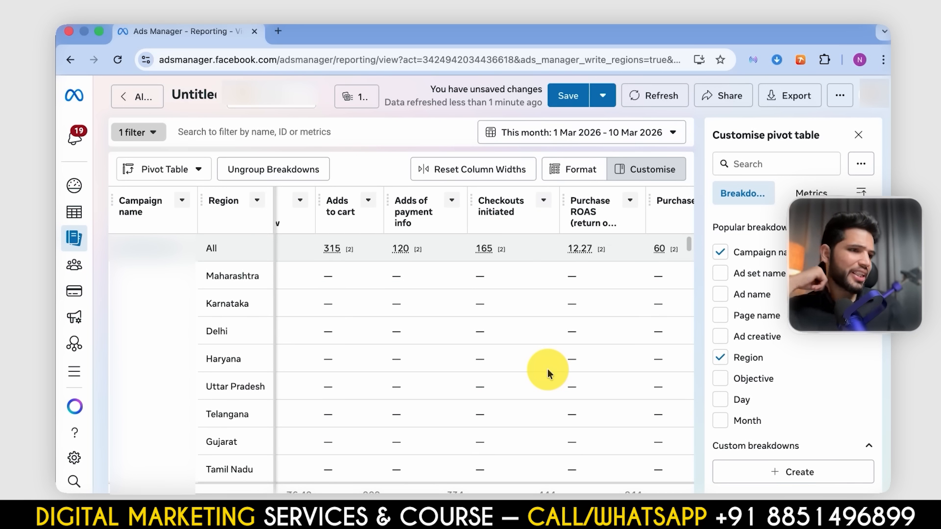
- Examine purchases, cost per purchase and purchases conversion value by region across the campaigns
{"action": "scroll", "coordinate": [549, 371], "scroll_direction": "right", "scroll_amount": 3}
{"action": "scroll", "coordinate": [549, 371], "scroll_direction": "down", "scroll_amount": 5}
{"action": "scroll", "coordinate": [549, 371], "scroll_direction": "up", "scroll_amount": 3}
{"action": "scroll", "coordinate": [548, 371], "scroll_direction": "down", "scroll_amount": 3}
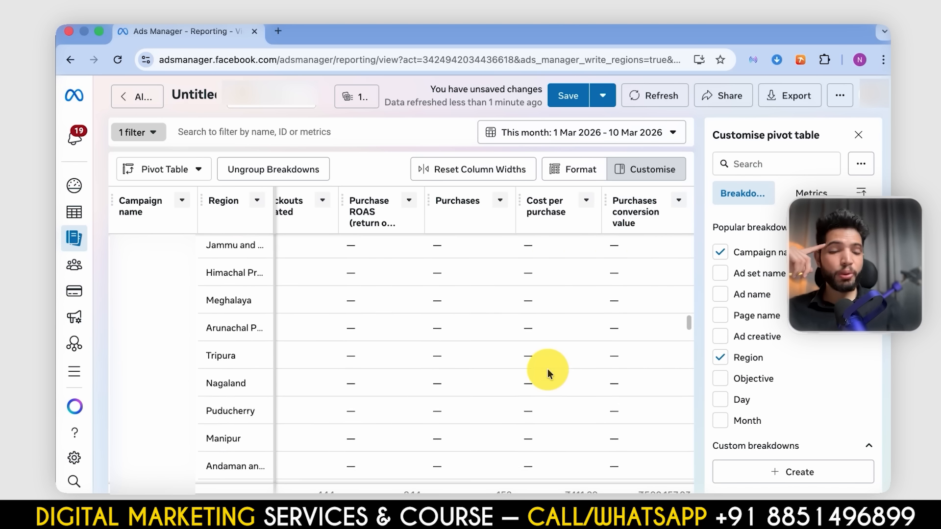
{"action": "scroll", "coordinate": [548, 369], "scroll_direction": "up", "scroll_amount": 5}
{"action": "scroll", "coordinate": [548, 369], "scroll_direction": "down", "scroll_amount": 5}
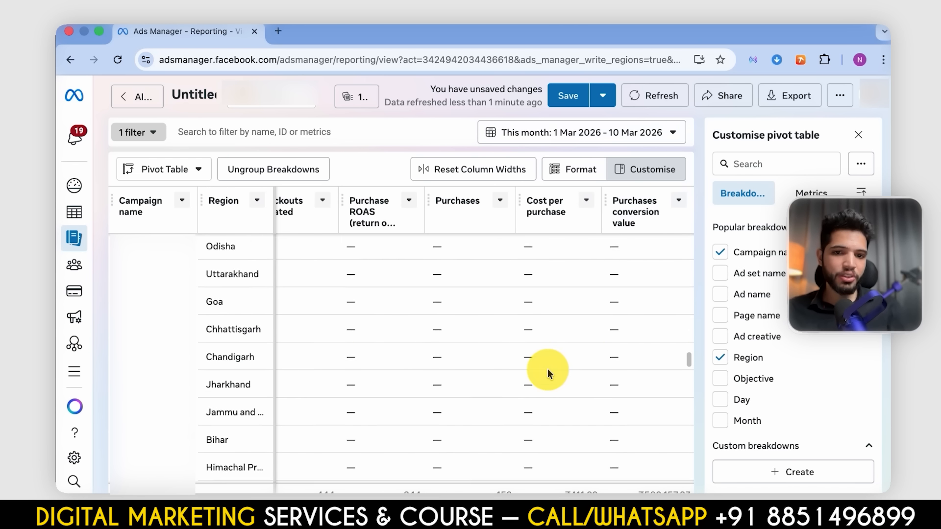
{"action": "scroll", "coordinate": [548, 368], "scroll_direction": "down", "scroll_amount": 2}
{"action": "scroll", "coordinate": [548, 369], "scroll_direction": "up", "scroll_amount": 5}
{"action": "scroll", "coordinate": [547, 368], "scroll_direction": "down", "scroll_amount": 2}
{"action": "scroll", "coordinate": [548, 369], "scroll_direction": "up", "scroll_amount": 3}
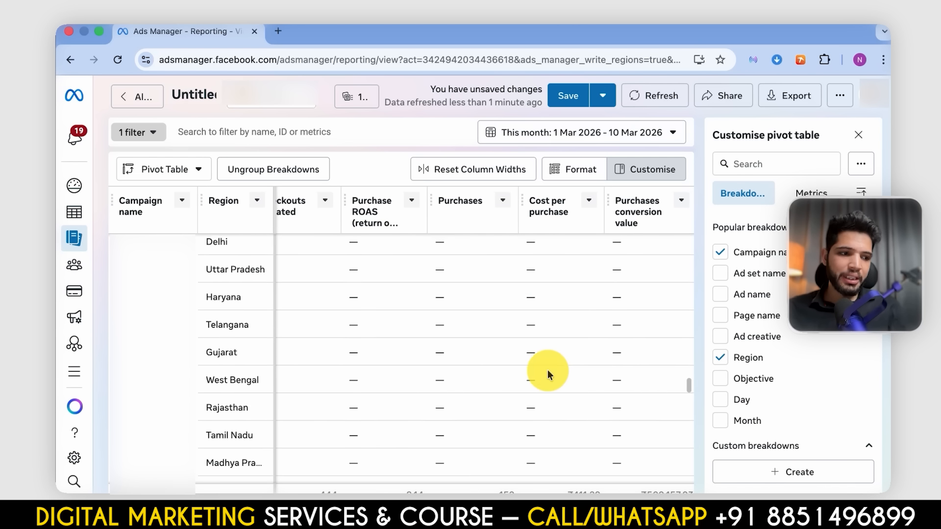
- Compare the campaign-level totals for purchase ROAS, purchases, cost per purchase and conversion value, returning to the first campaign
{"action": "scroll", "coordinate": [548, 370], "scroll_direction": "up", "scroll_amount": 5}
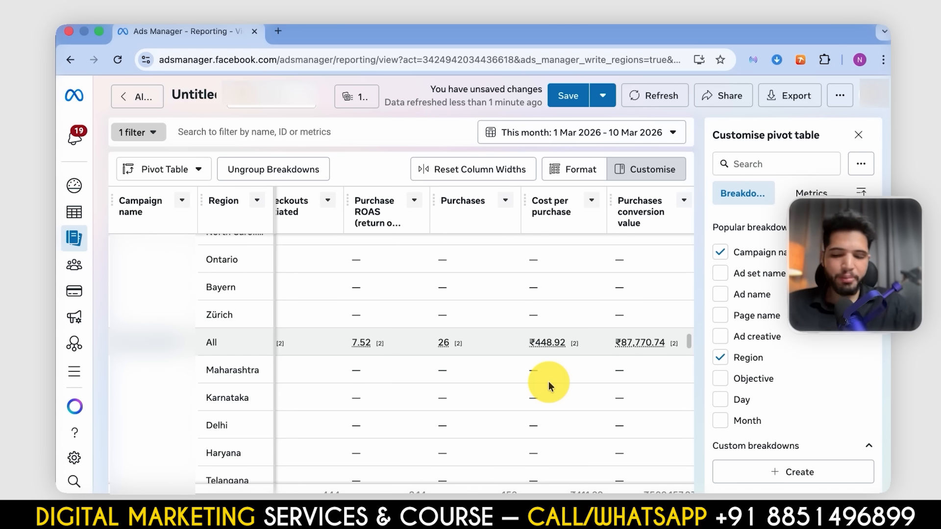
{"action": "scroll", "coordinate": [637, 318], "scroll_direction": "down", "scroll_amount": 10}
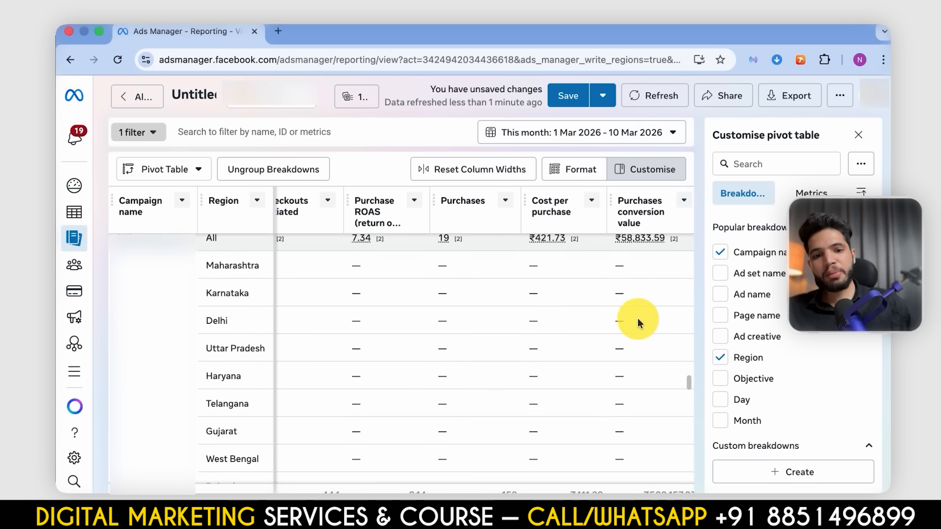
{"action": "scroll", "coordinate": [637, 318], "scroll_direction": "down", "scroll_amount": 10}
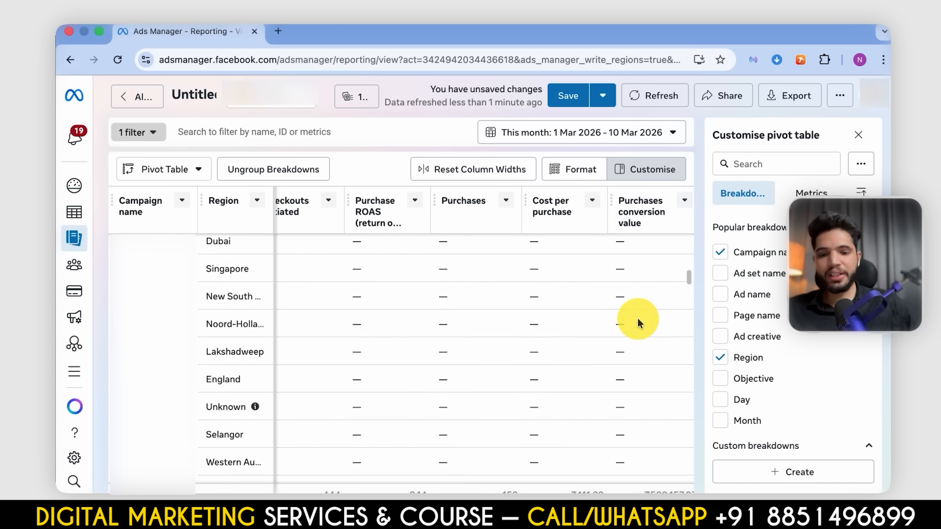
{"action": "scroll", "coordinate": [637, 319], "scroll_direction": "up", "scroll_amount": 15}
{"action": "scroll", "coordinate": [637, 318], "scroll_direction": "left", "scroll_amount": 3}
{"action": "scroll", "coordinate": [851, 343], "scroll_direction": "down", "scroll_amount": 6}
{"action": "scroll", "coordinate": [850, 358], "scroll_direction": "up", "scroll_amount": 6}
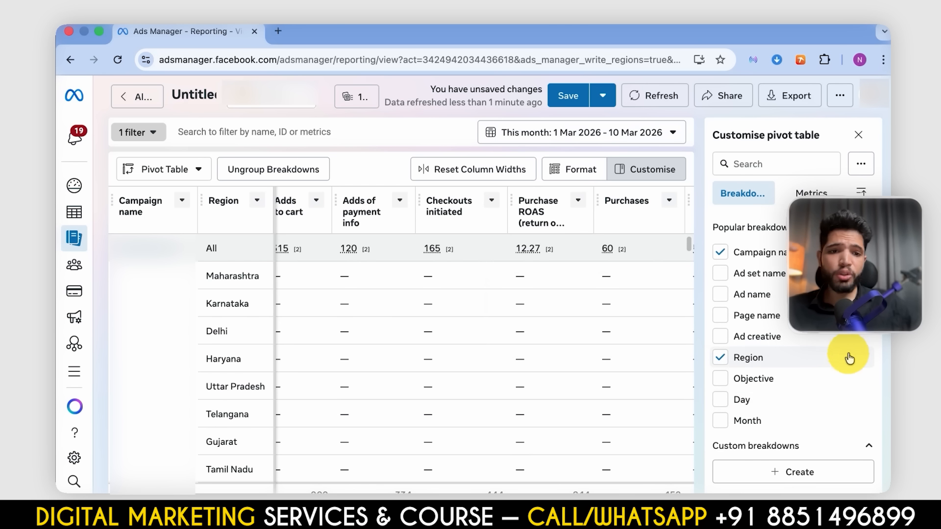
- Replace the Region breakdown with Platform in the pivot table, keeping the campaign name breakdown
{"action": "scroll", "coordinate": [773, 398], "scroll_direction": "down", "scroll_amount": 2}
{"action": "scroll", "coordinate": [773, 399], "scroll_direction": "up", "scroll_amount": 2}
{"action": "scroll", "coordinate": [776, 400], "scroll_direction": "down", "scroll_amount": 3}
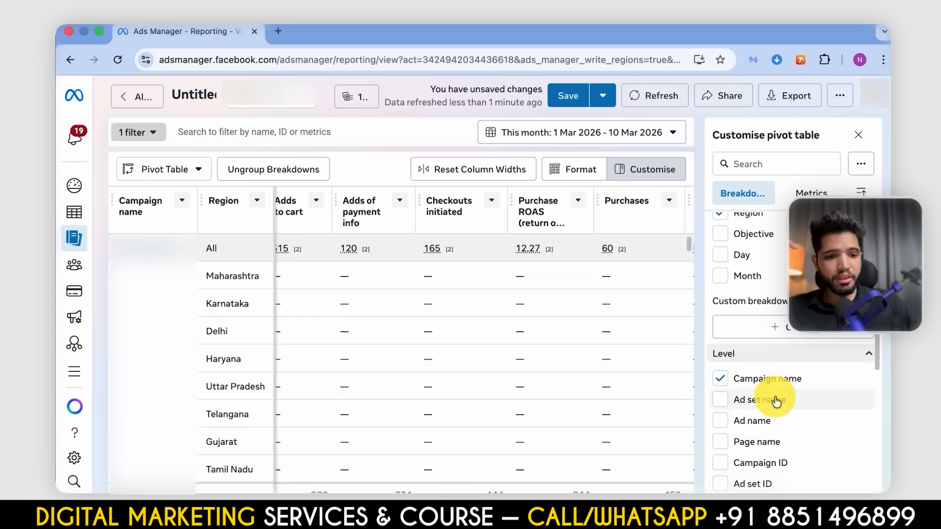
{"action": "scroll", "coordinate": [775, 400], "scroll_direction": "up", "scroll_amount": 3}
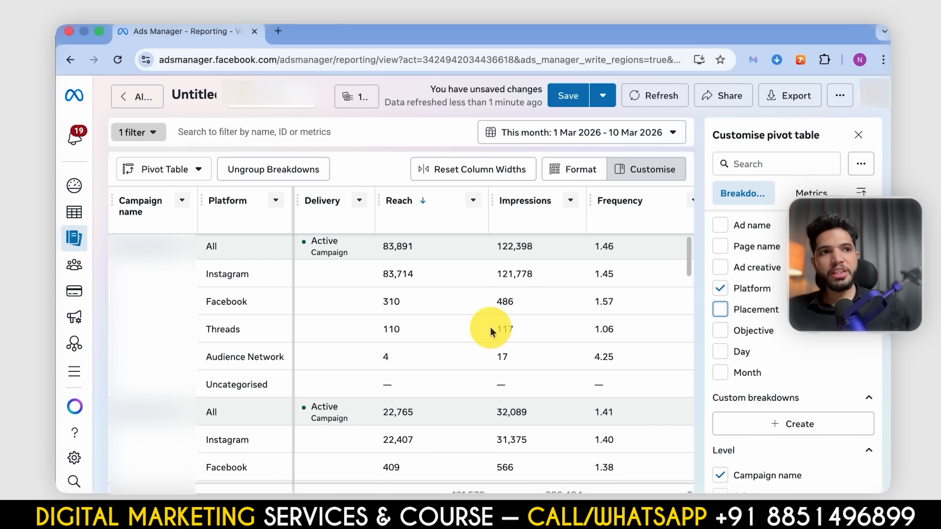
- Compare reach, impressions and frequency by platform across all campaigns
{"action": "scroll", "coordinate": [490, 327], "scroll_direction": "down", "scroll_amount": 2}
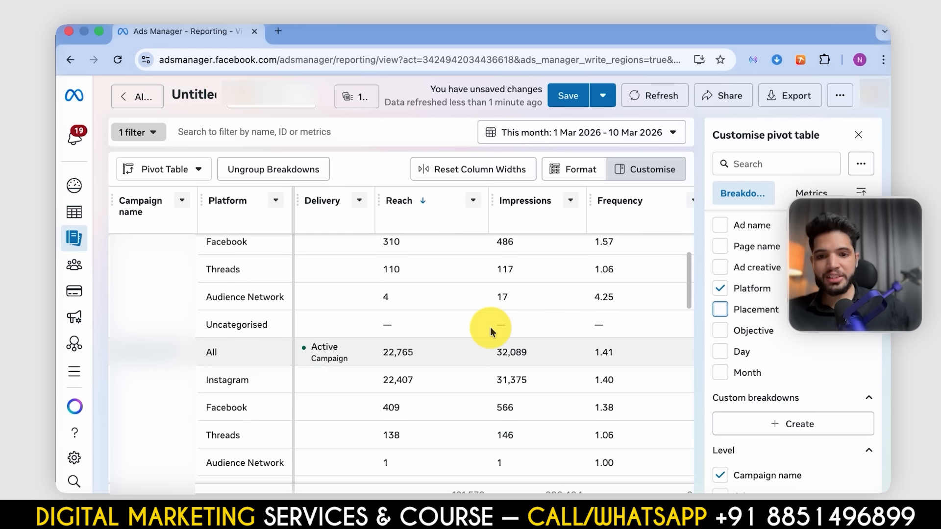
{"action": "scroll", "coordinate": [480, 330], "scroll_direction": "up", "scroll_amount": 2}
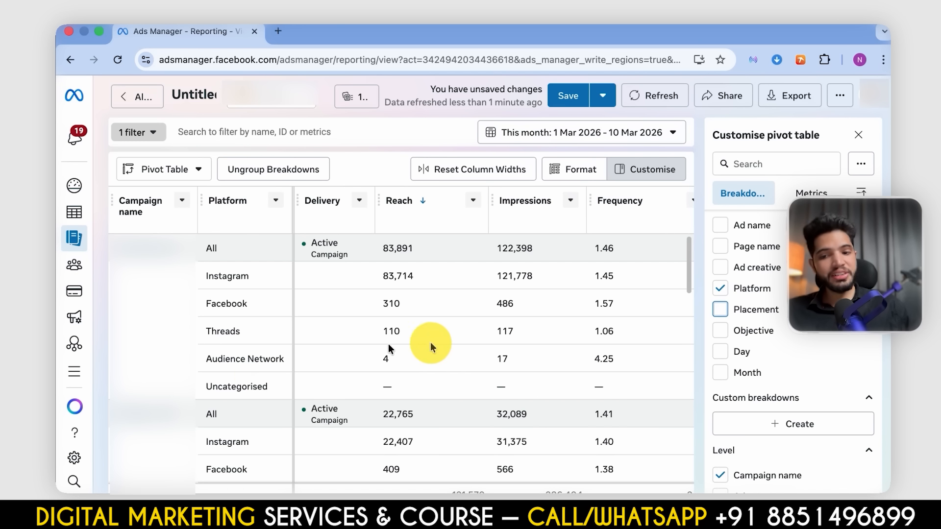
{"action": "scroll", "coordinate": [454, 370], "scroll_direction": "down", "scroll_amount": 3}
{"action": "scroll", "coordinate": [453, 367], "scroll_direction": "down", "scroll_amount": 10}
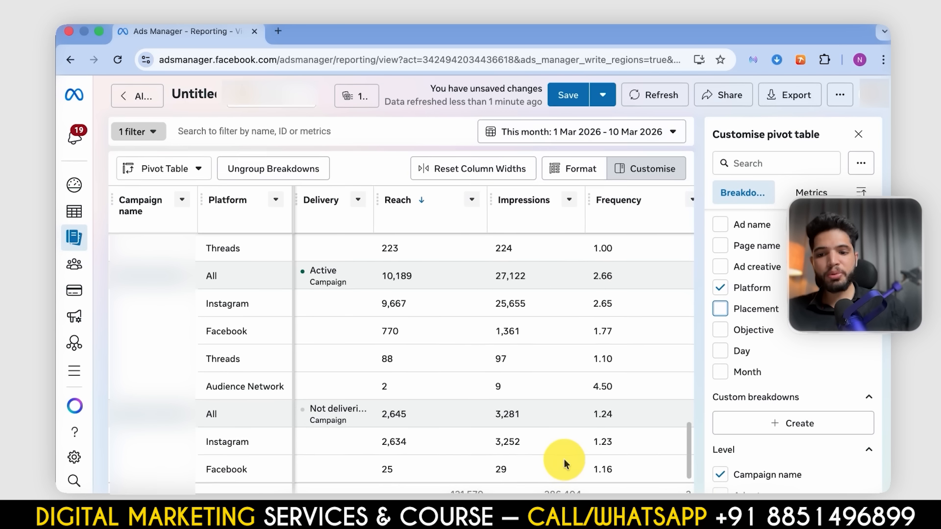
{"action": "scroll", "coordinate": [564, 482], "scroll_direction": "up", "scroll_amount": 10}
{"action": "scroll", "coordinate": [474, 373], "scroll_direction": "up", "scroll_amount": 1}
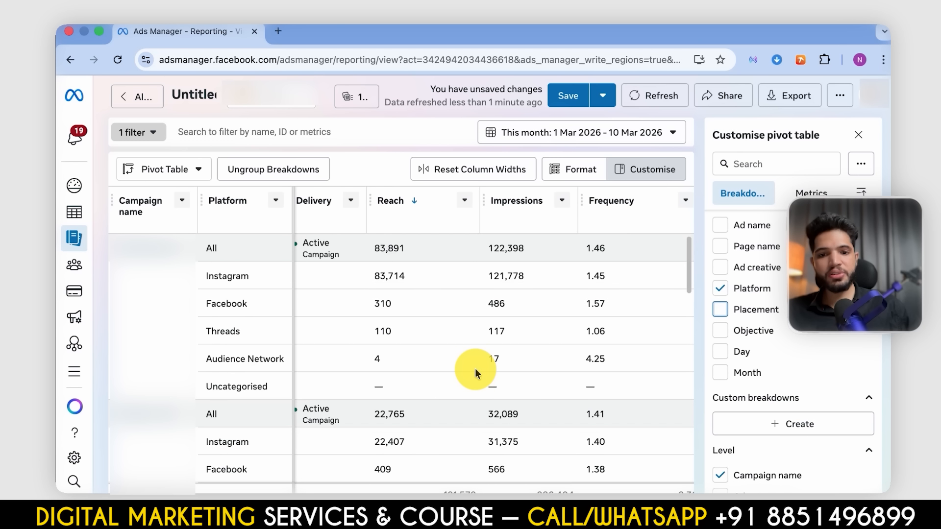
- Switch the pivot table breakdown from Platform to Placement
{"action": "left_click", "coordinate": [720, 311]}
{"action": "scroll", "coordinate": [452, 386], "scroll_direction": "down", "scroll_amount": 1}
{"action": "scroll", "coordinate": [452, 386], "scroll_direction": "up", "scroll_amount": 1}
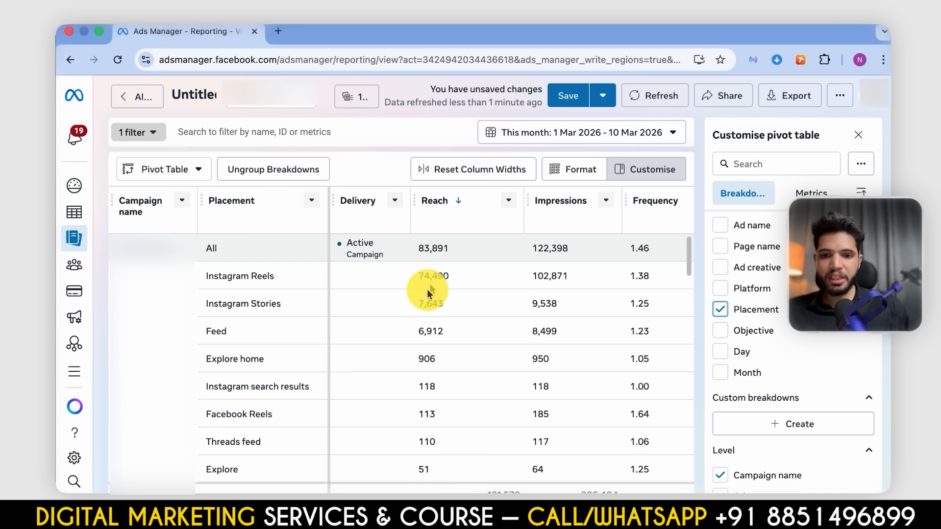
- Examine reach, impressions and frequency for each placement across the campaigns
{"action": "scroll", "coordinate": [434, 302], "scroll_direction": "down", "scroll_amount": 1}
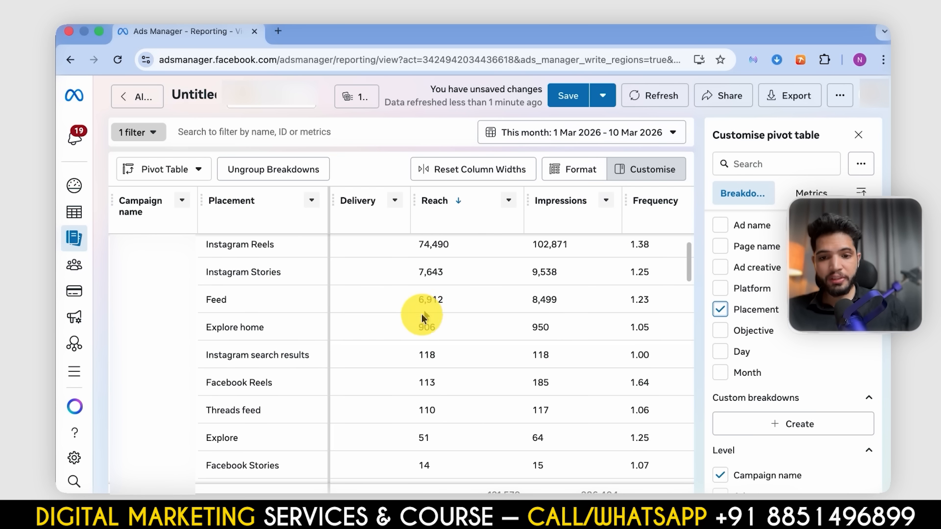
{"action": "scroll", "coordinate": [416, 336], "scroll_direction": "down", "scroll_amount": 5}
{"action": "scroll", "coordinate": [416, 337], "scroll_direction": "down", "scroll_amount": 1}
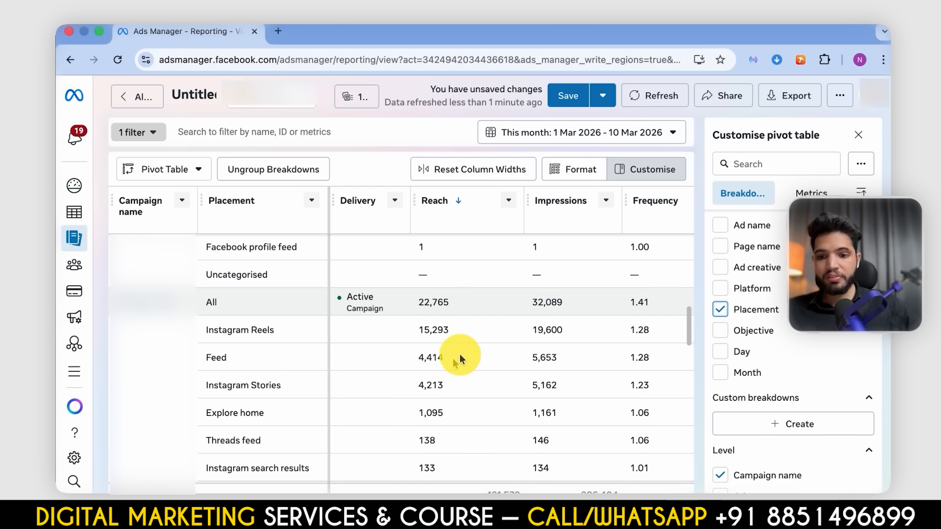
{"action": "scroll", "coordinate": [439, 413], "scroll_direction": "down", "scroll_amount": 10}
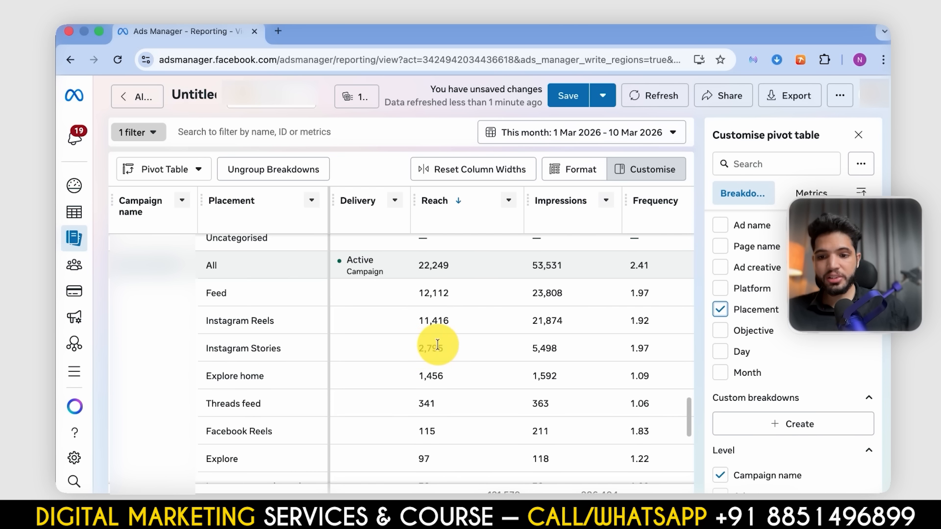
{"action": "scroll", "coordinate": [448, 384], "scroll_direction": "down", "scroll_amount": 5}
{"action": "scroll", "coordinate": [448, 383], "scroll_direction": "down", "scroll_amount": 15}
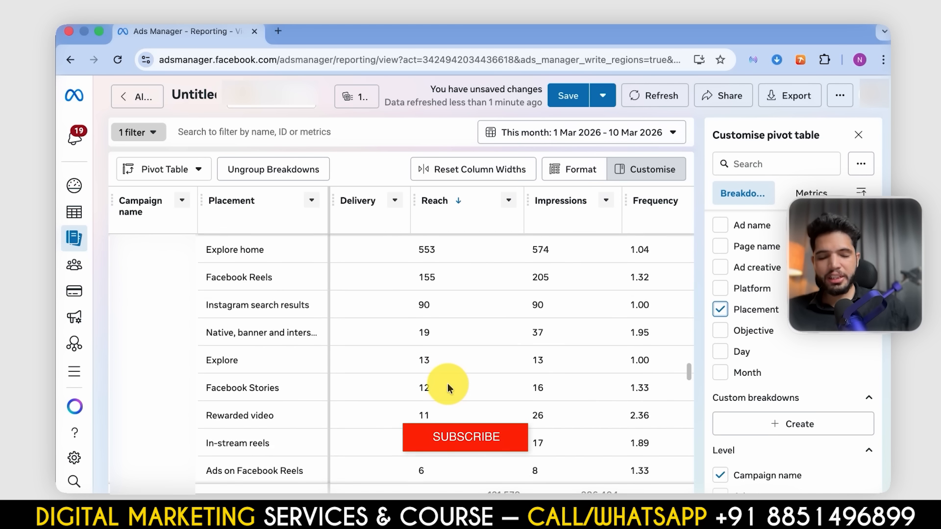
{"action": "scroll", "coordinate": [448, 383], "scroll_direction": "up", "scroll_amount": 20}
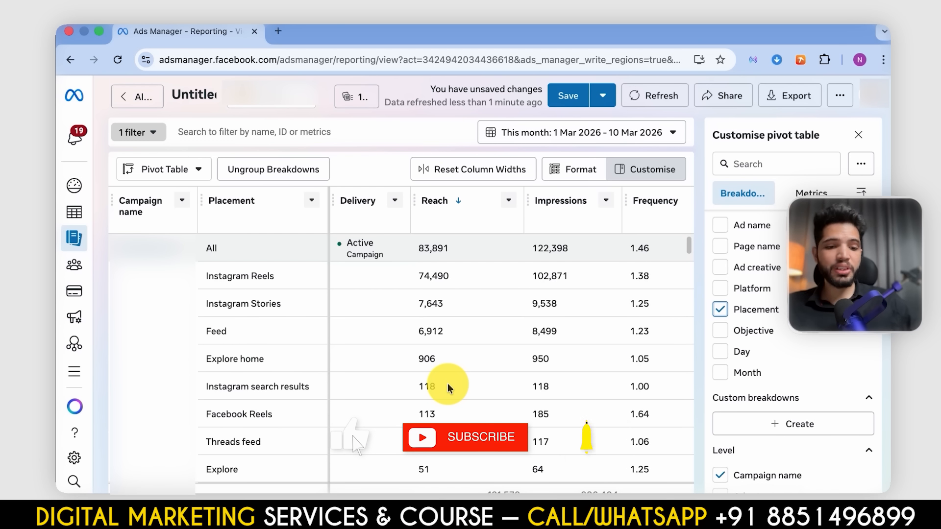
{"action": "scroll", "coordinate": [656, 329], "scroll_direction": "down", "scroll_amount": 6}
{"action": "scroll", "coordinate": [655, 328], "scroll_direction": "down", "scroll_amount": 10}
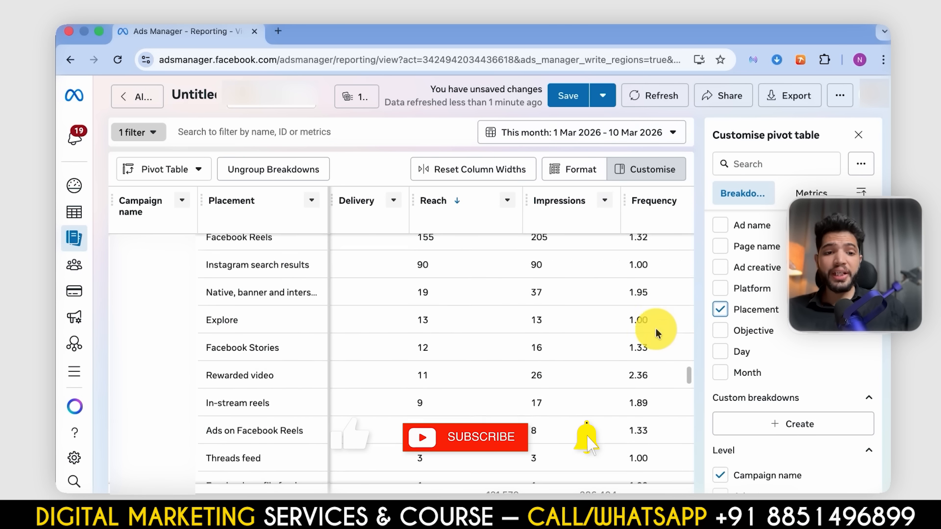